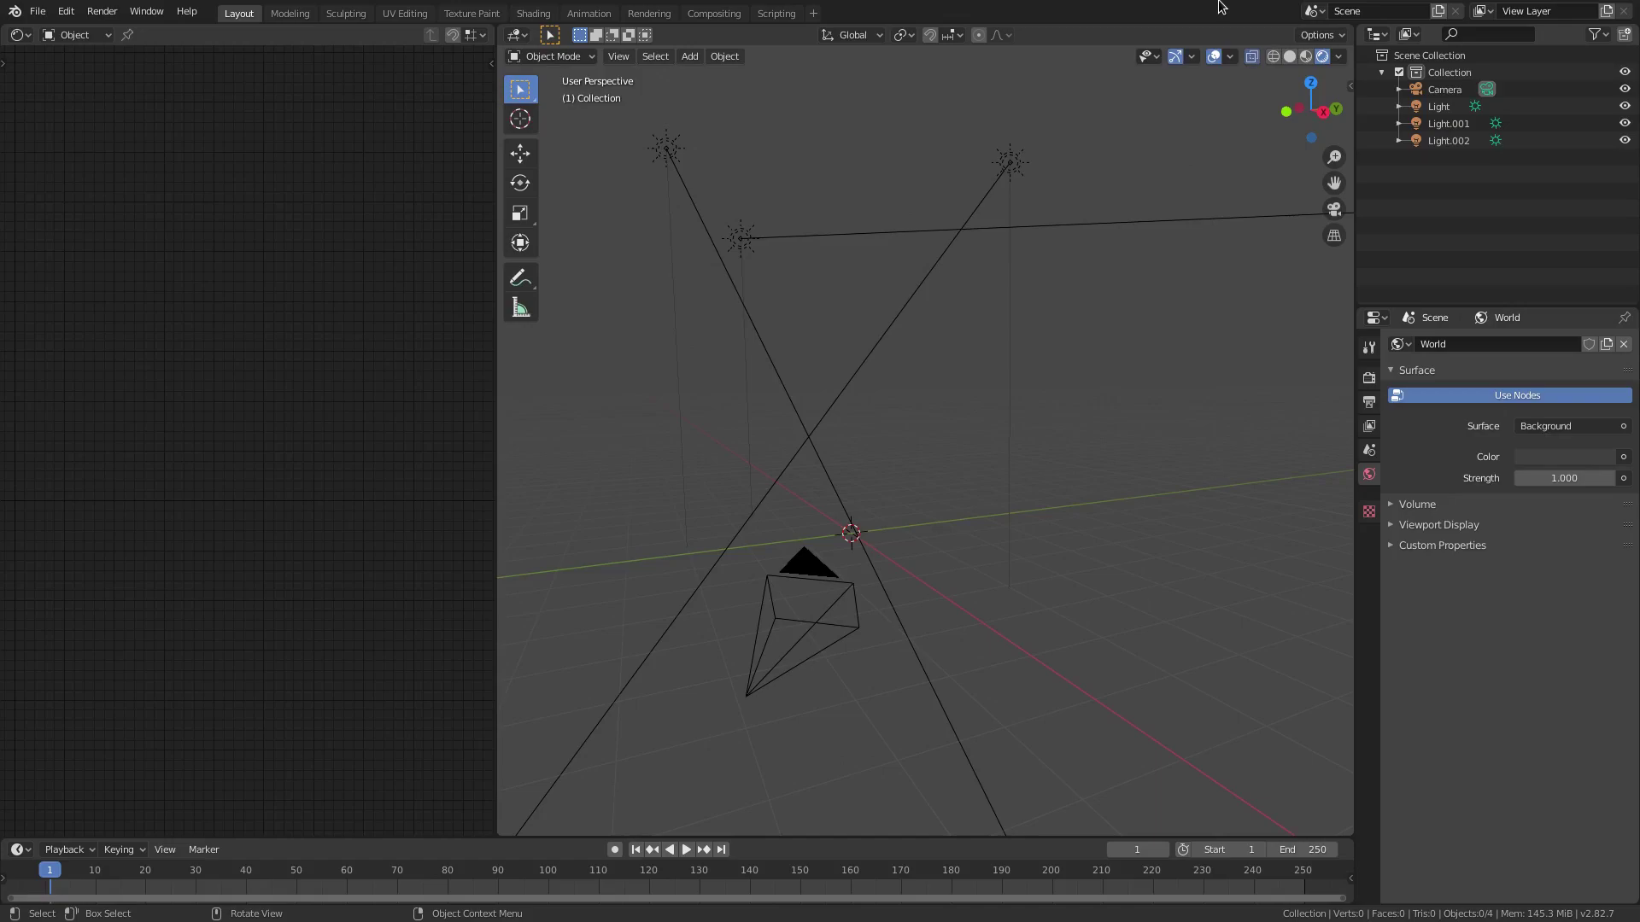
# Step: Open the add-on preferences and search the add-ons for "land" to find A.N.T.Landscape
pyautogui.click(57, 12)
pyautogui.click(102, 255)
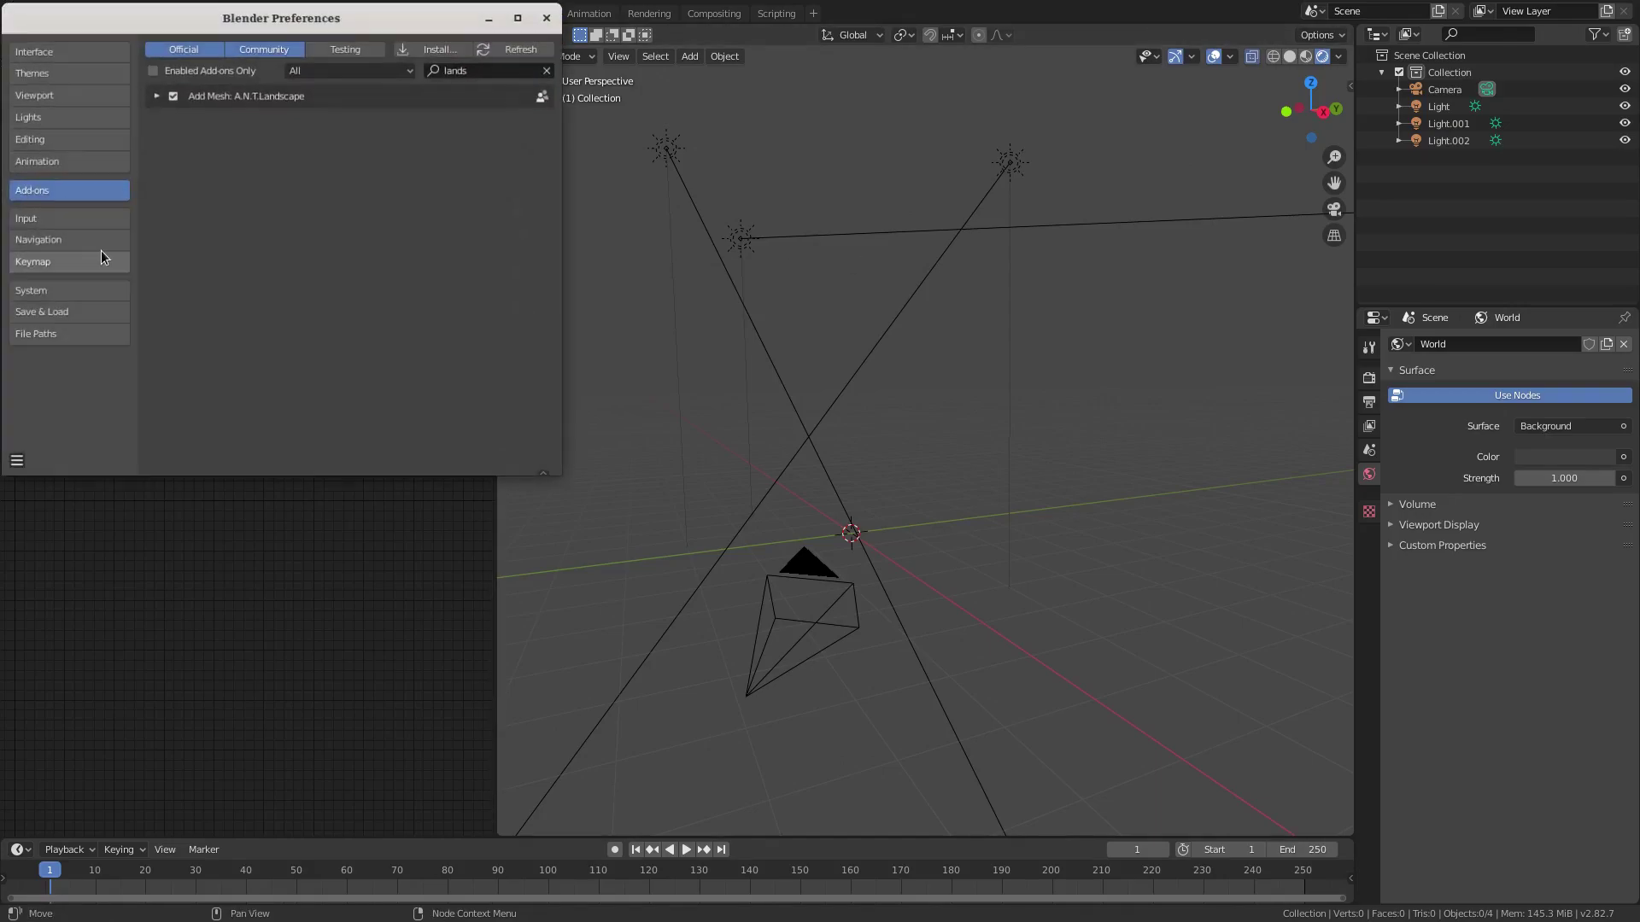
pyautogui.moveTo(226, 15); pyautogui.dragTo(477, 144)
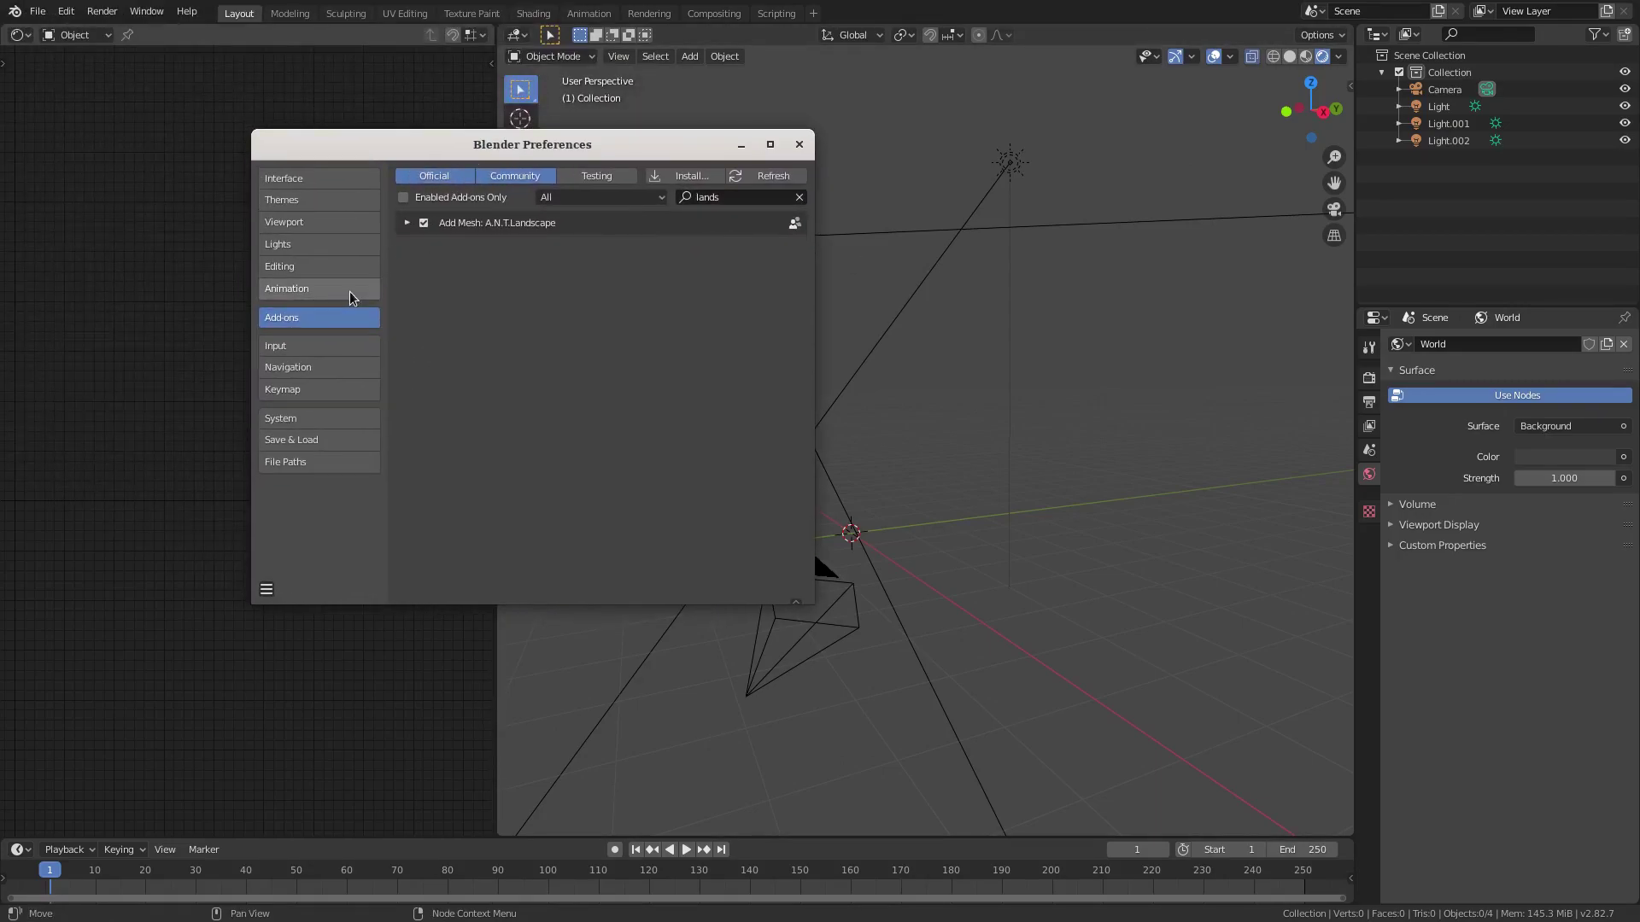
pyautogui.click(742, 196)
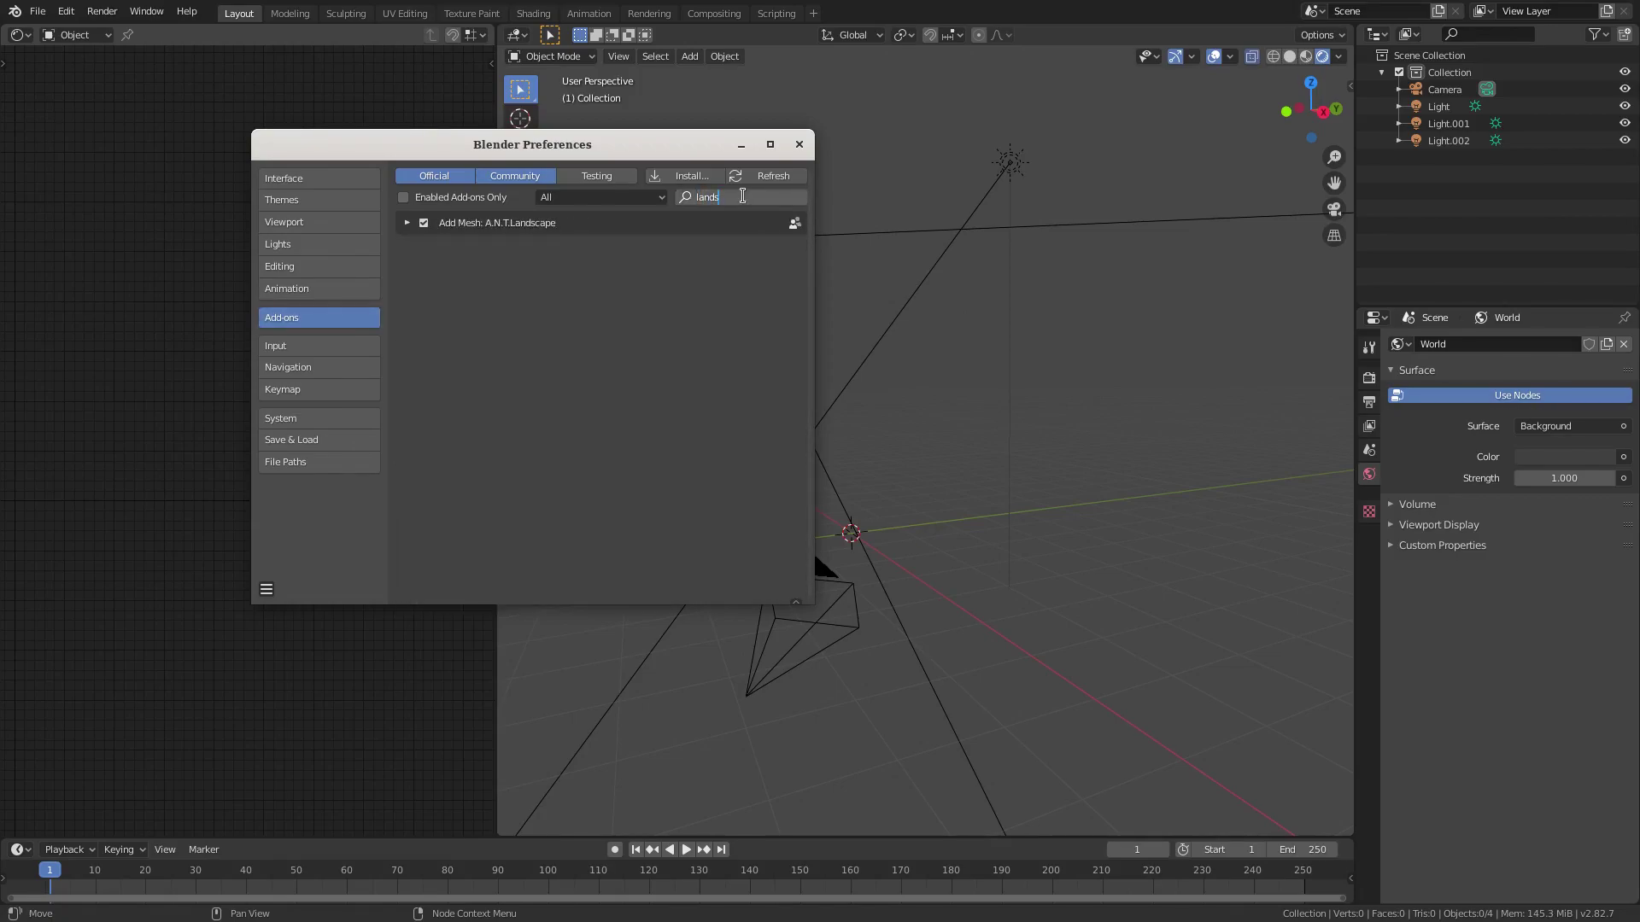
pyautogui.click(495, 238)
pyautogui.click(743, 196)
pyautogui.write('ant')
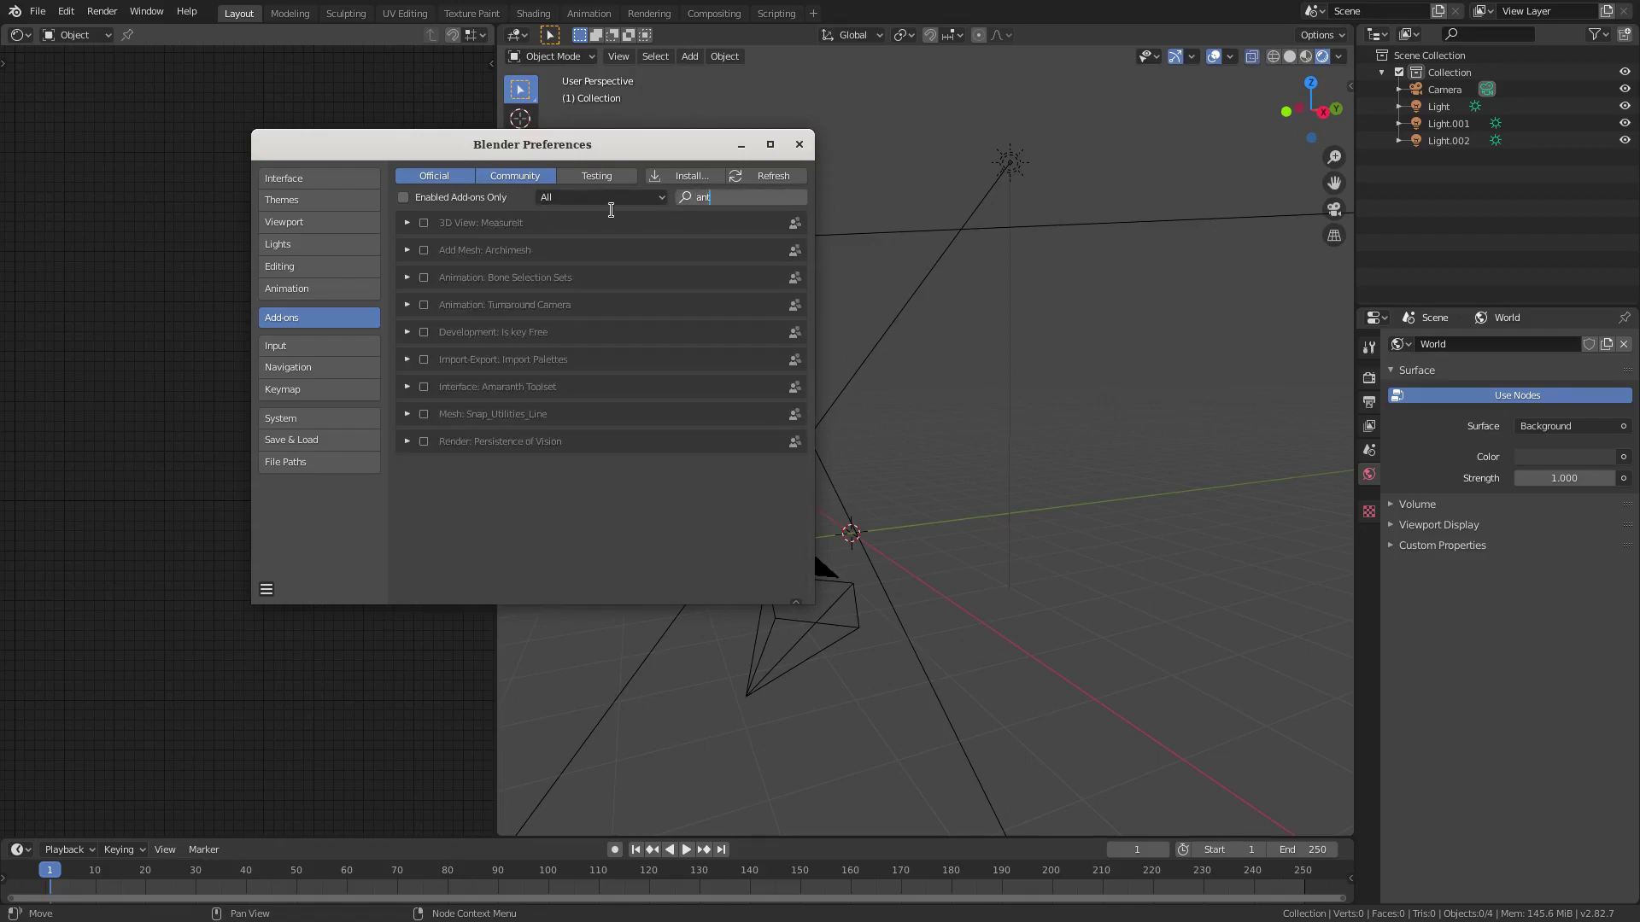
pyautogui.doubleClick(700, 197)
pyautogui.write('land')
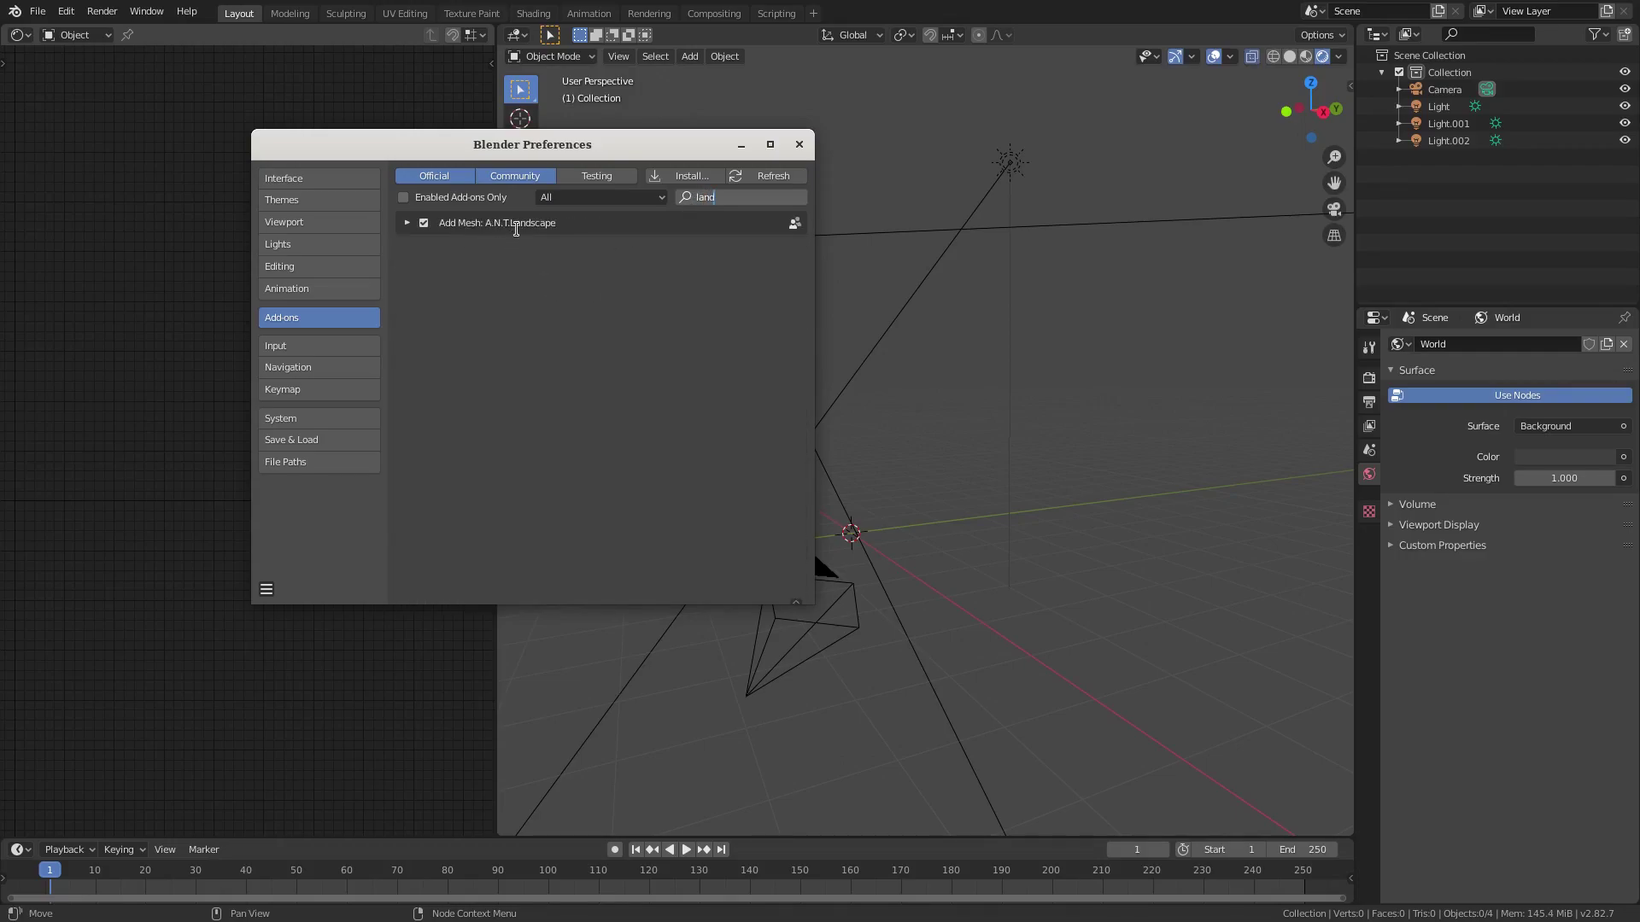
pyautogui.press('Return')
# Step: Check the details of the A.N.T.Landscape add-on and close the preferences
pyautogui.click(408, 222)
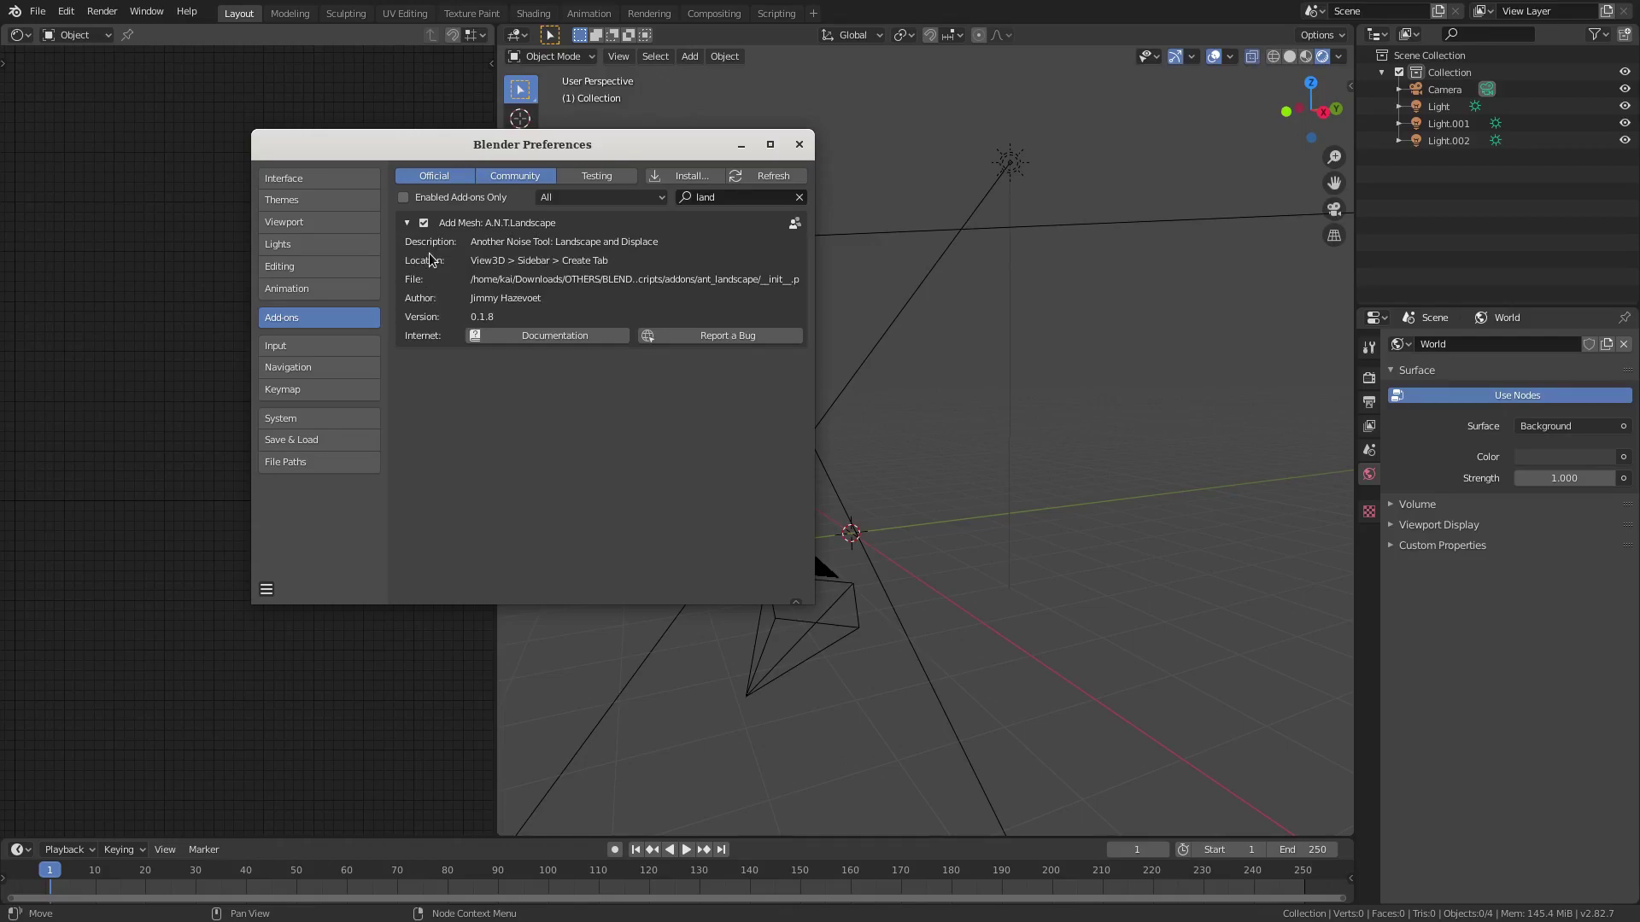
pyautogui.click(408, 224)
pyautogui.click(268, 589)
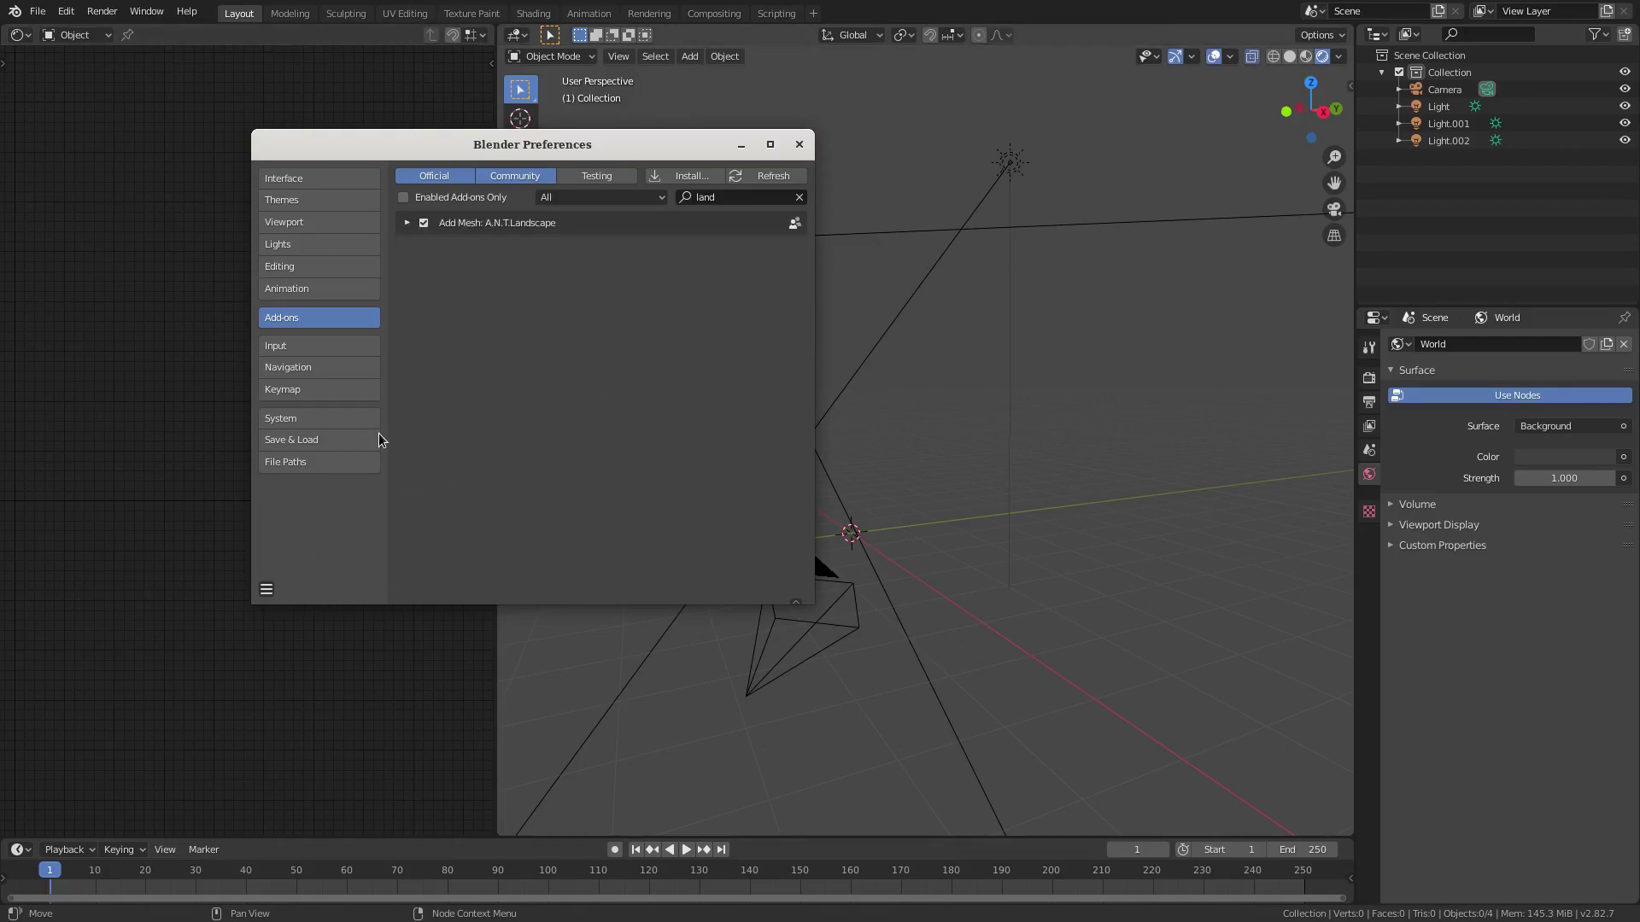
pyautogui.click(266, 589)
pyautogui.click(798, 144)
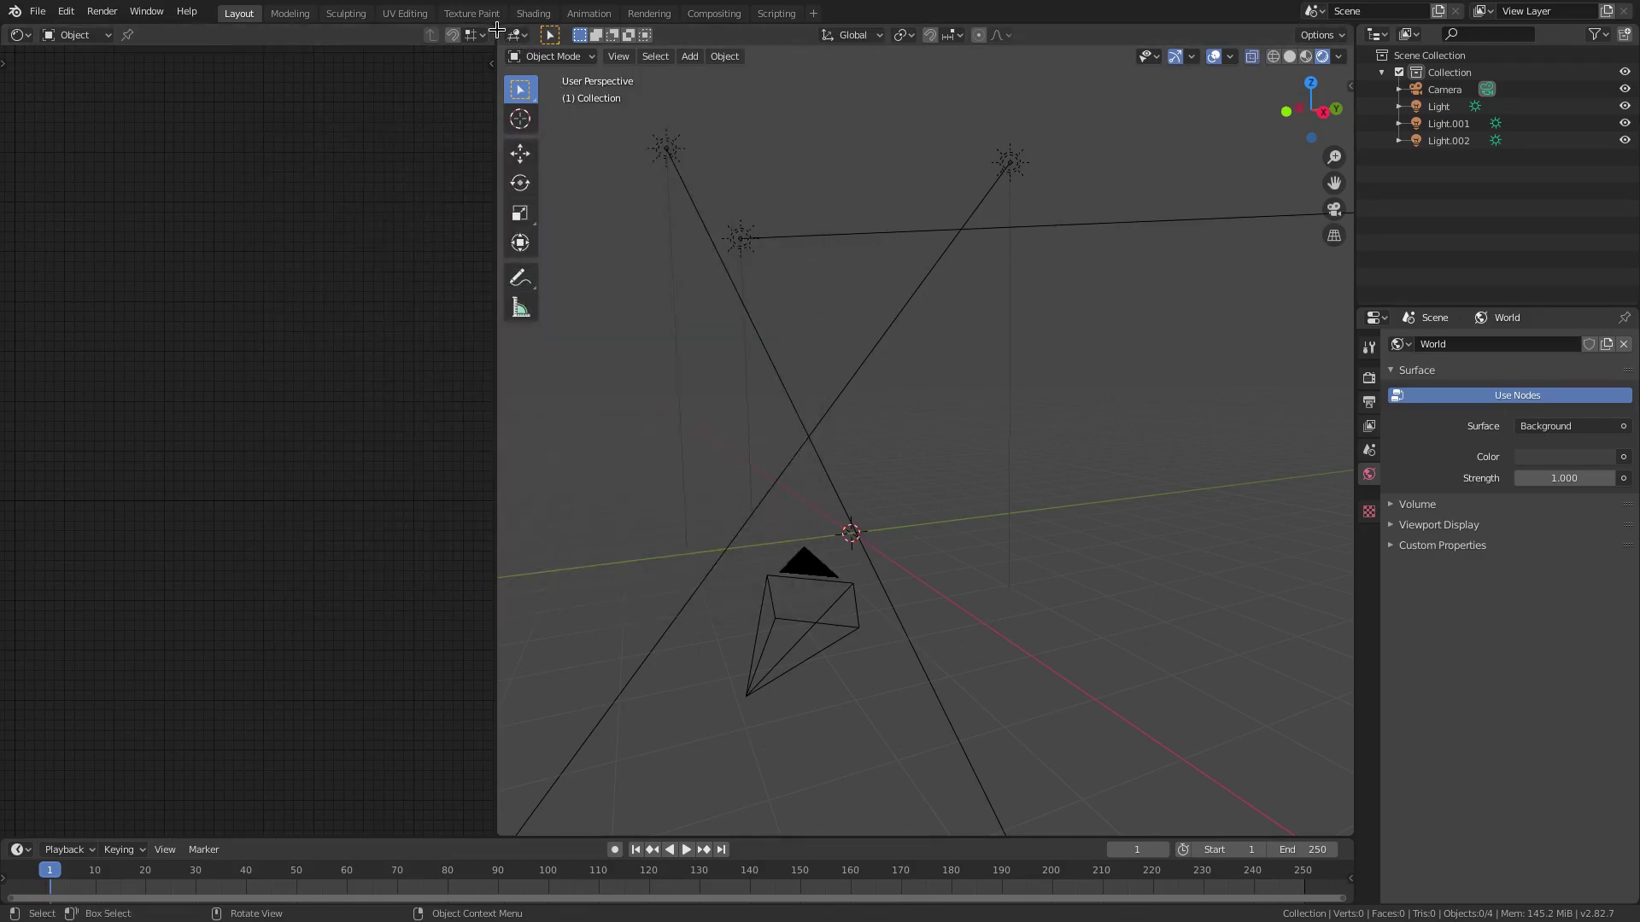
# Step: Join the two large work areas, split the 3D viewport again and turn the new left-hand area into a Shader Editor
pyautogui.moveTo(498, 26); pyautogui.dragTo(171, 104)
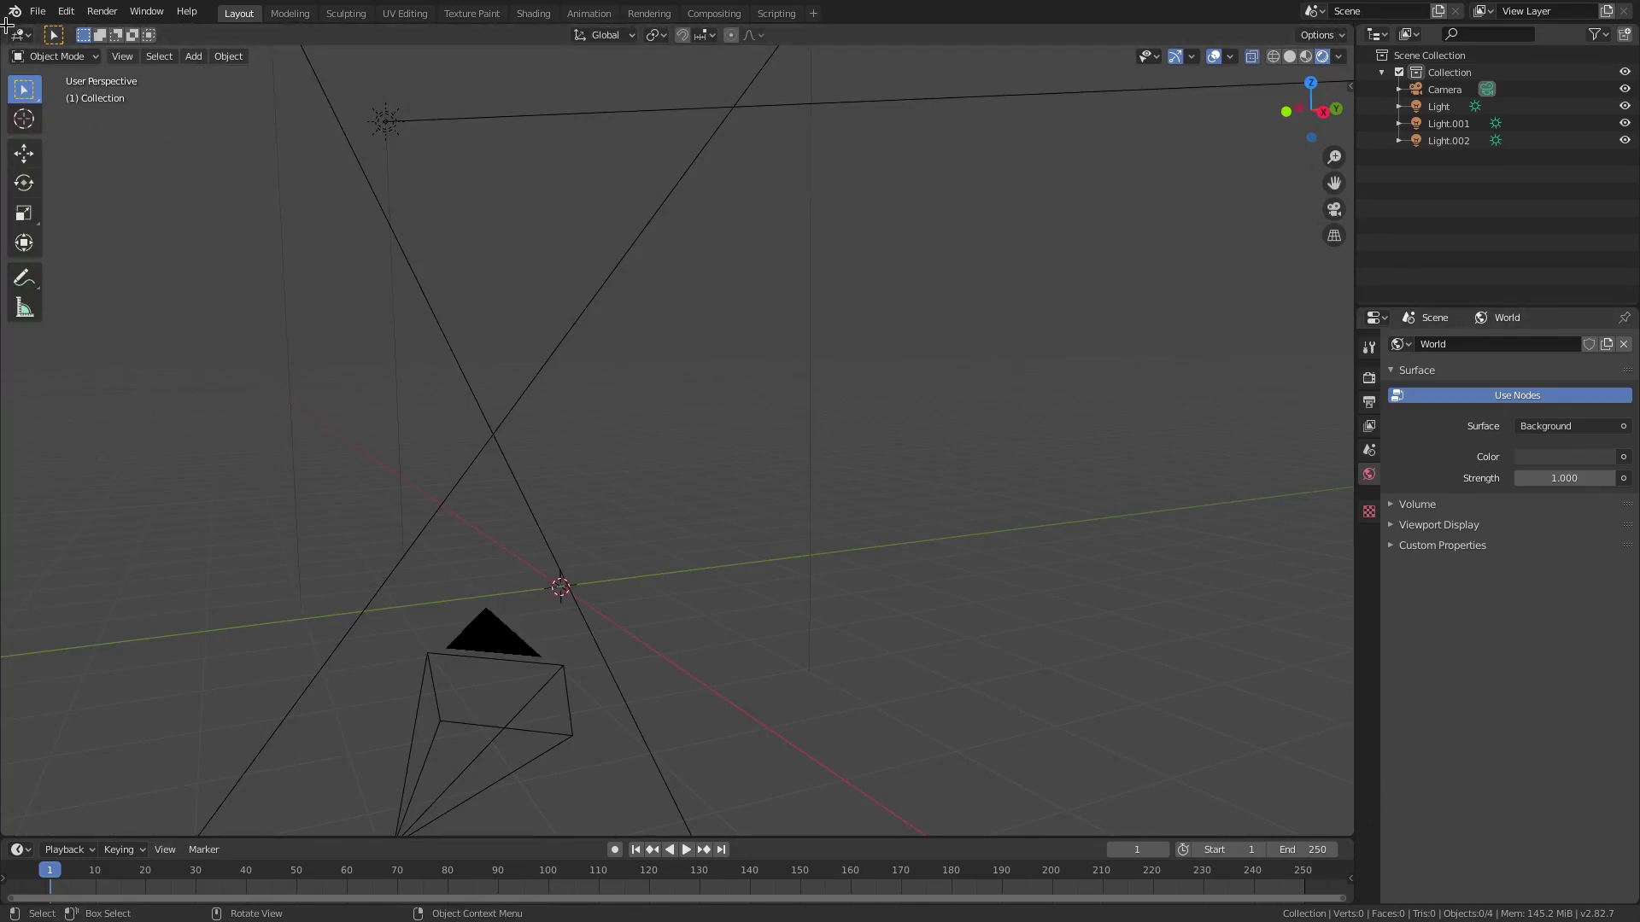
pyautogui.moveTo(48, 24); pyautogui.dragTo(626, 86)
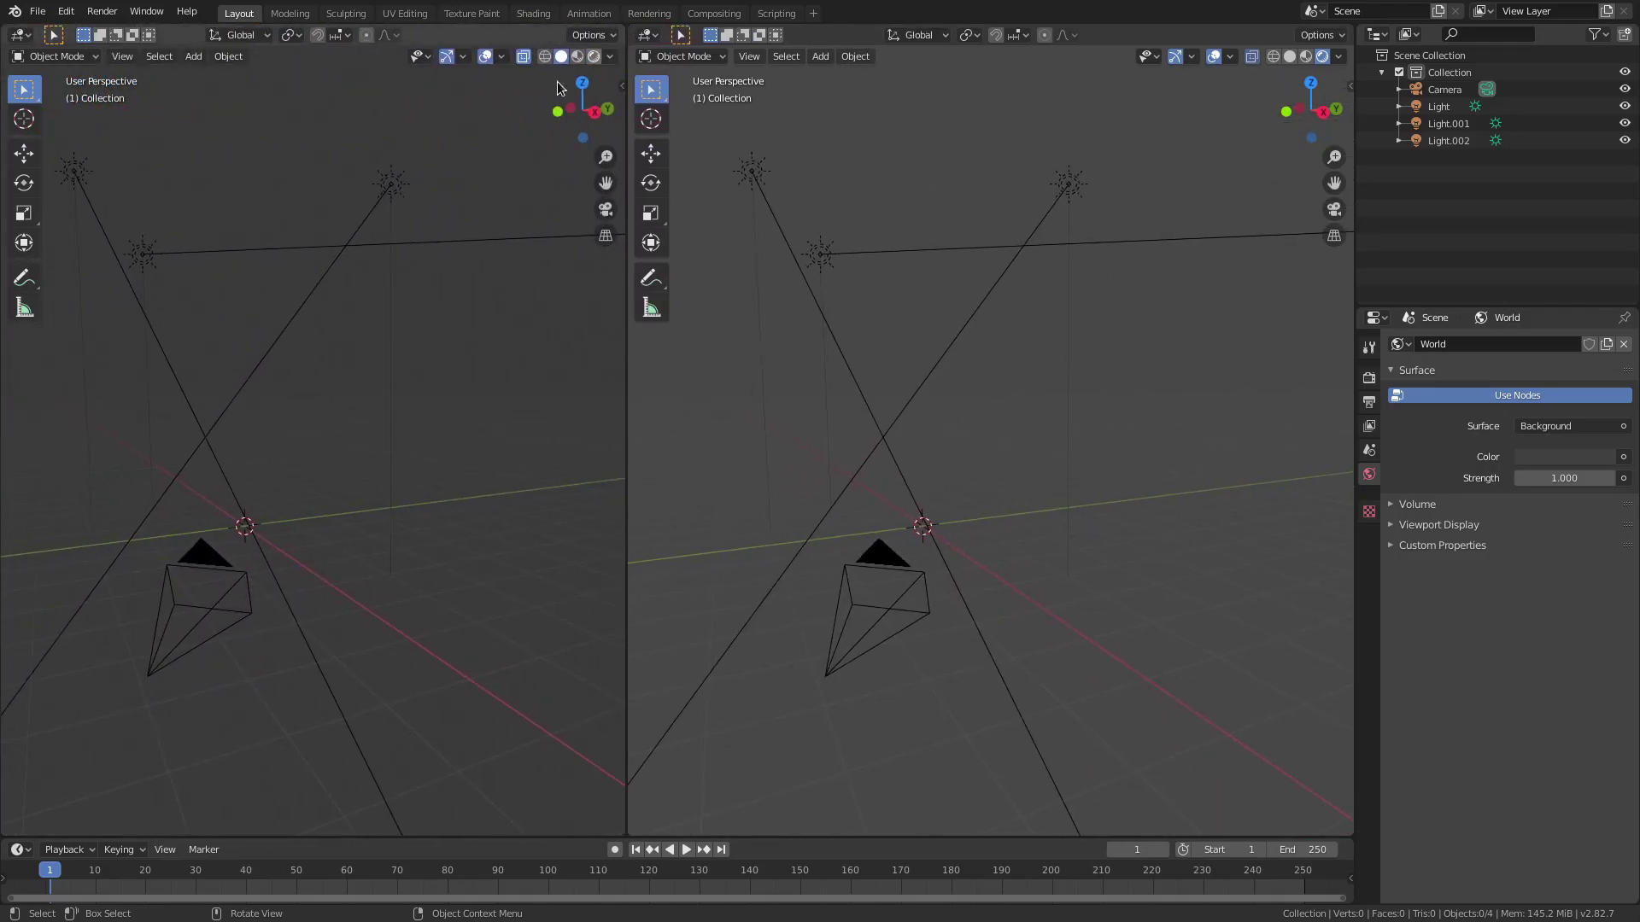
pyautogui.click(20, 35)
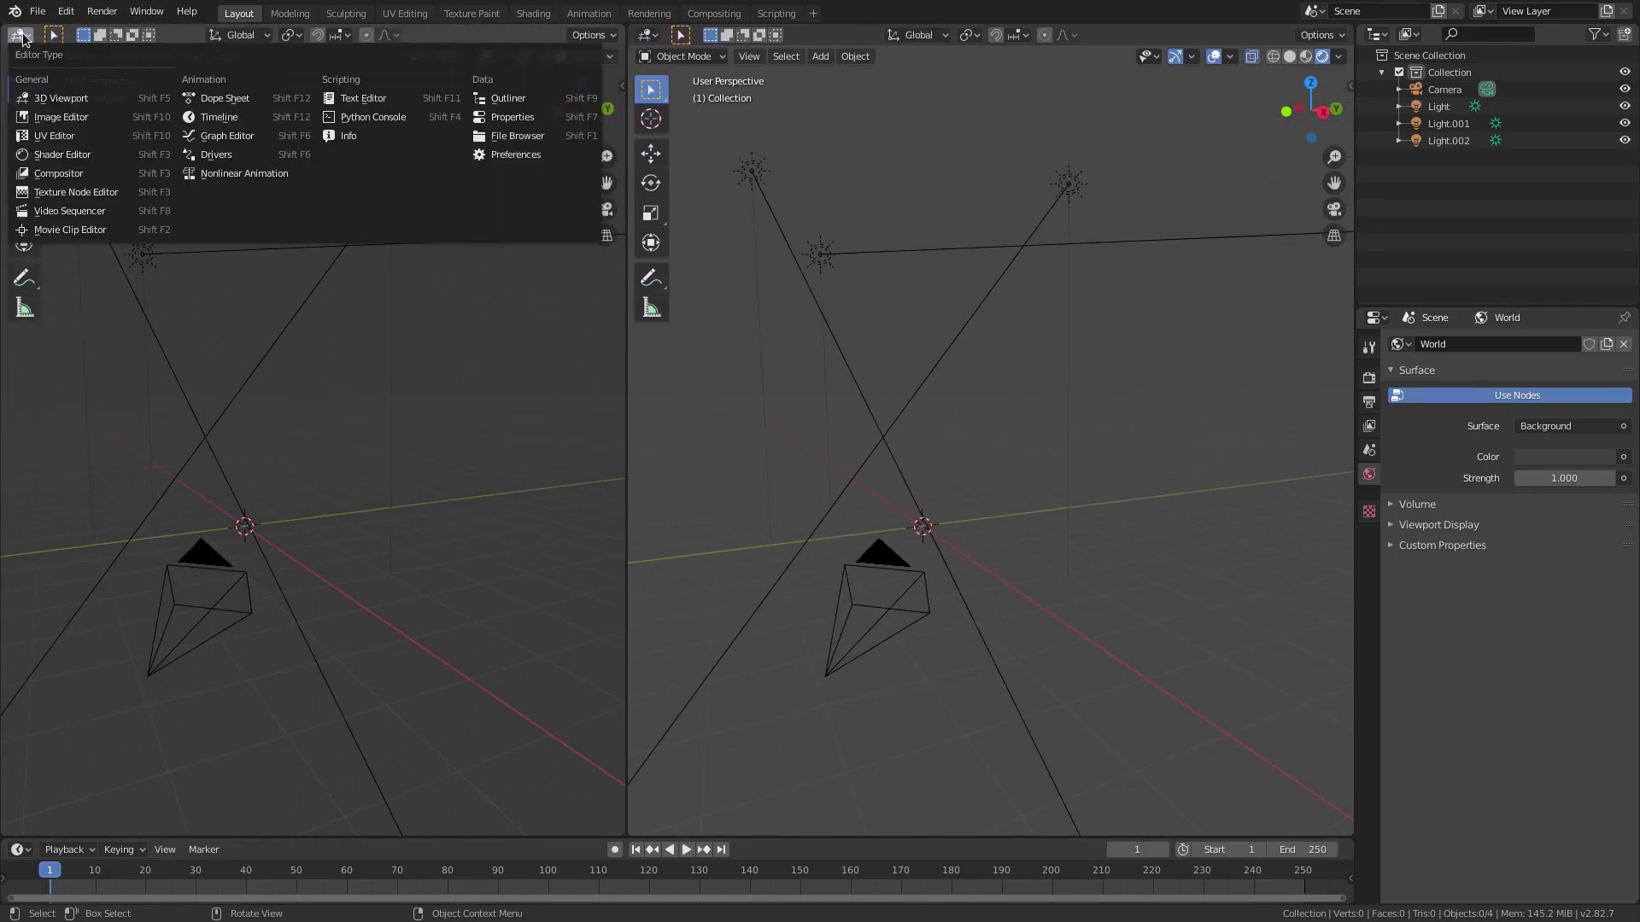
pyautogui.click(74, 154)
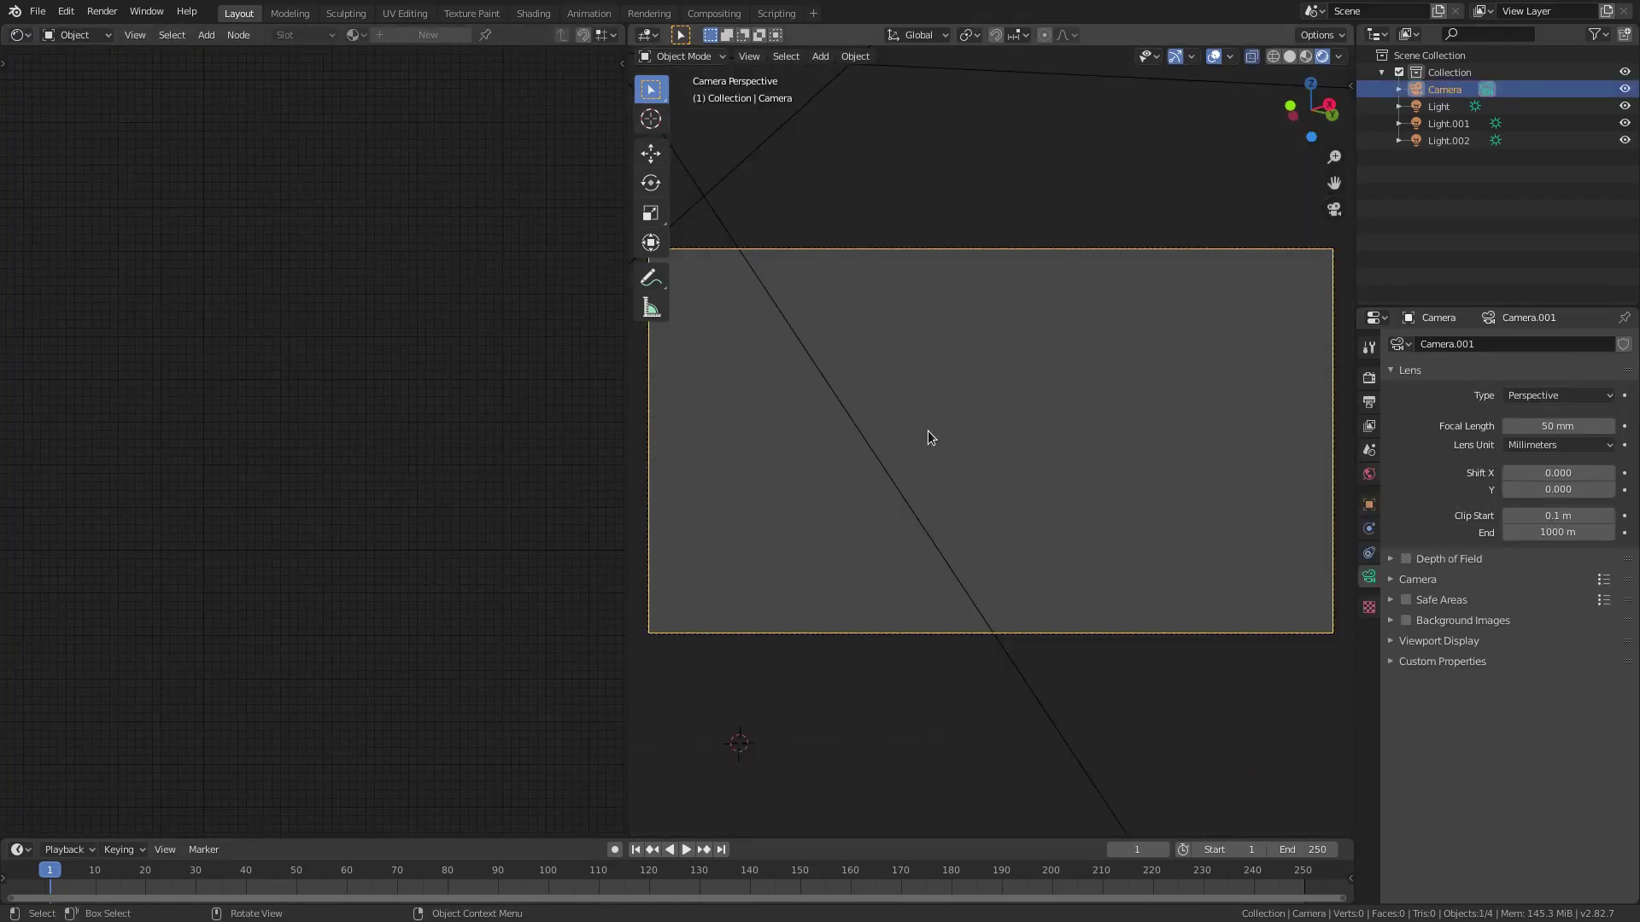
# Step: Add a Landscape mesh using the Blender noise basis, and widen the 3D viewport beside the Shader Editor
pyautogui.hotkey('shift', 'a')
pyautogui.moveTo(951, 348)
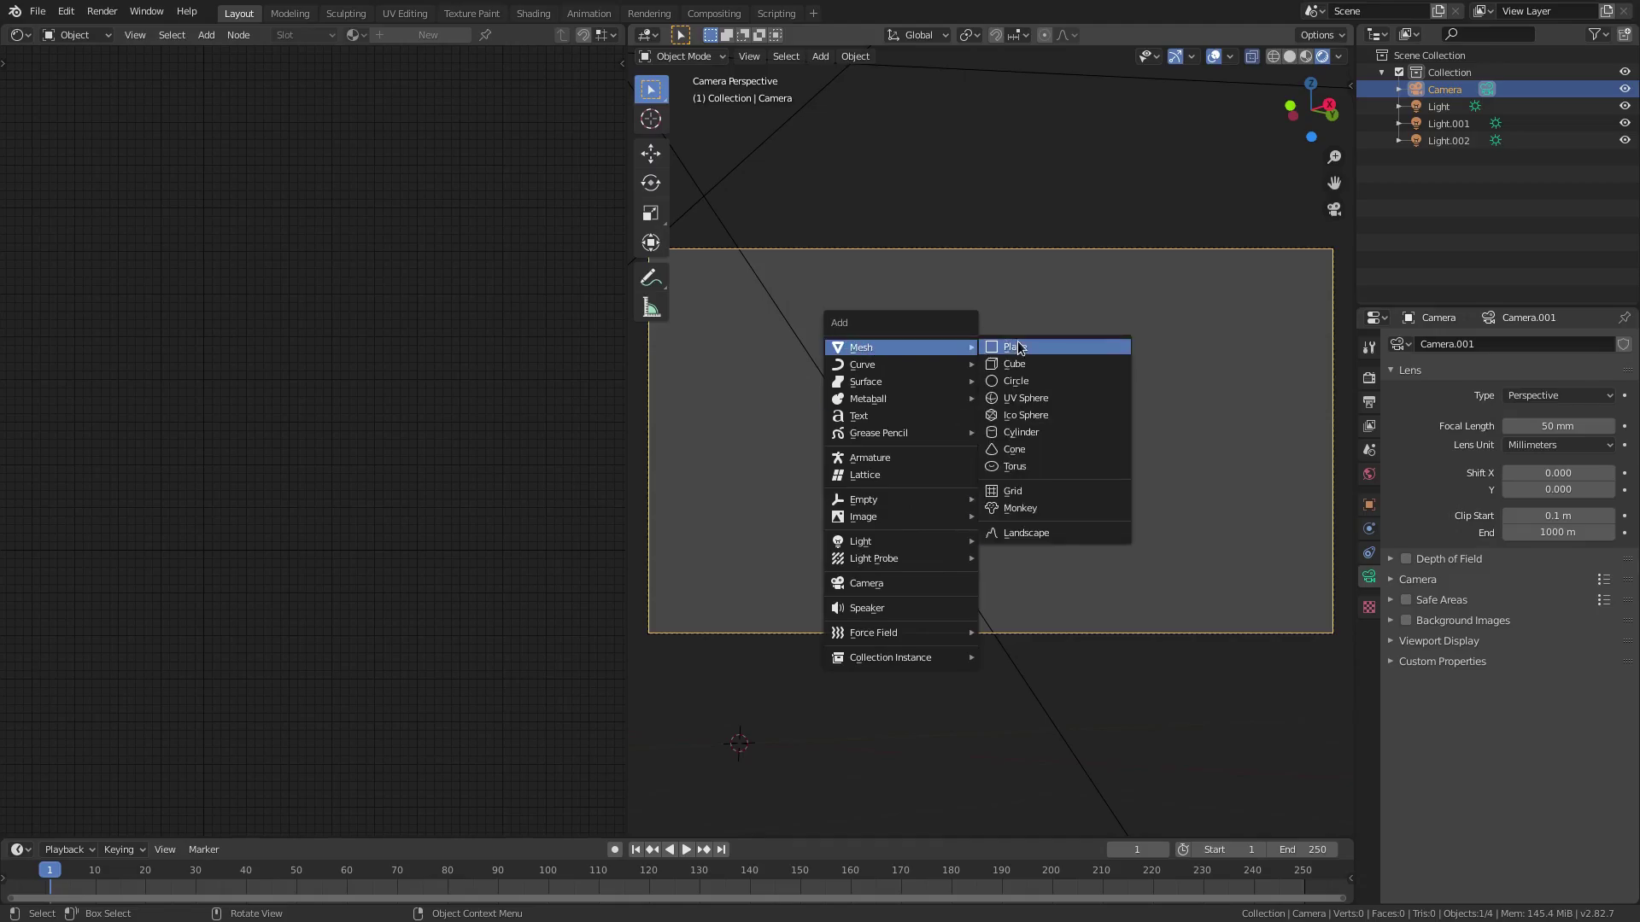
pyautogui.click(1030, 531)
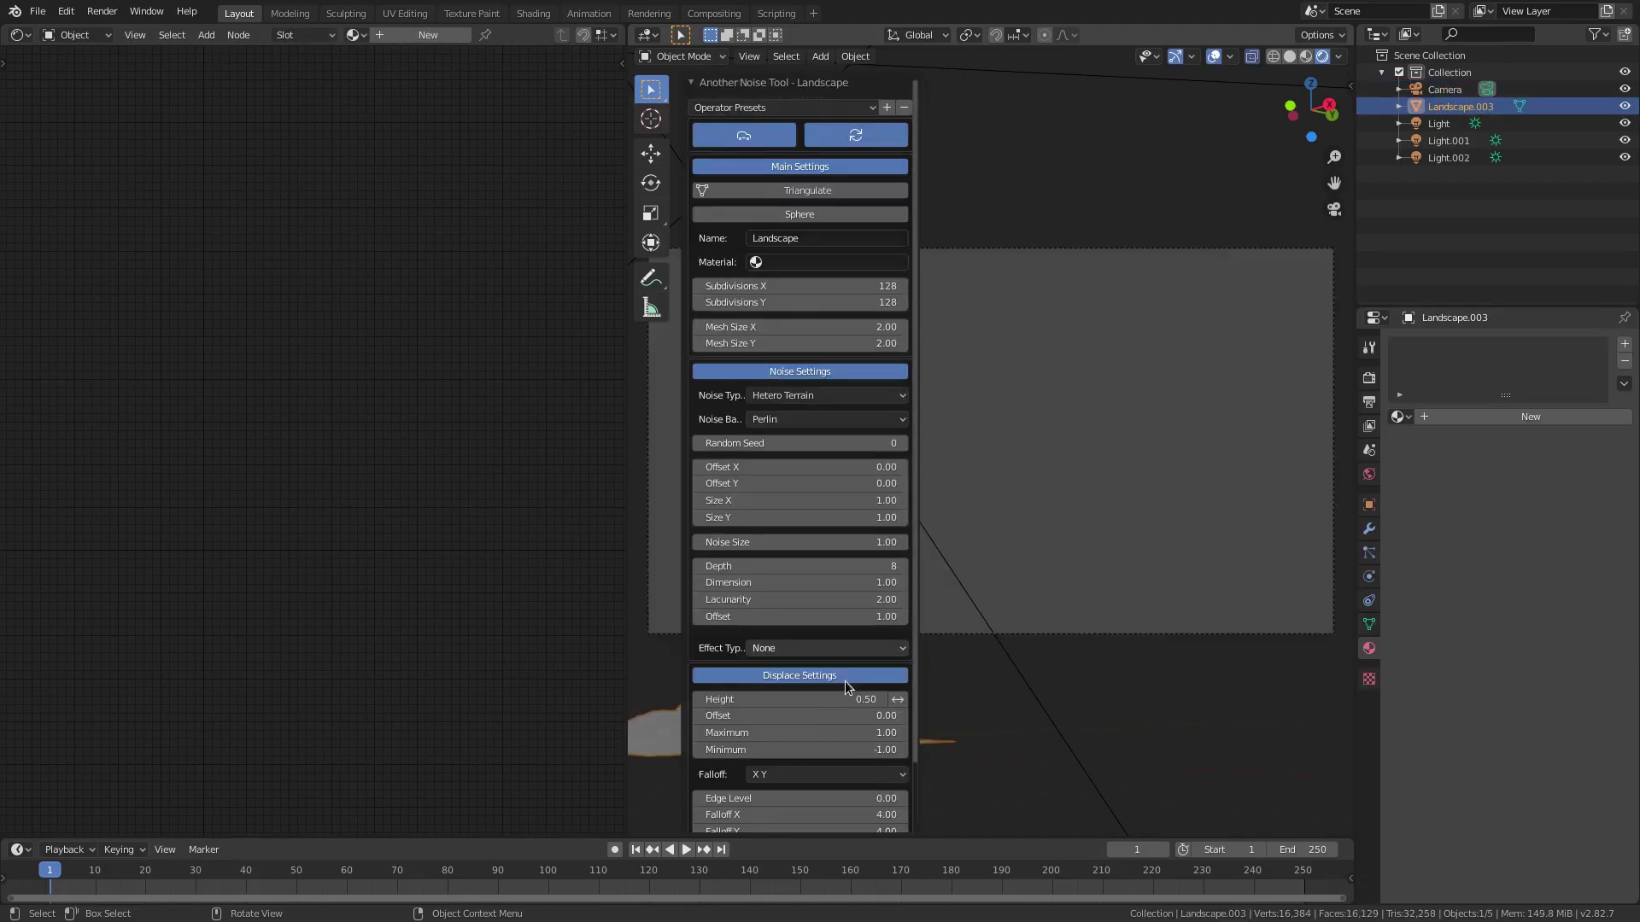
pyautogui.moveTo(1102, 673); pyautogui.dragTo(1266, 597, button='middle')
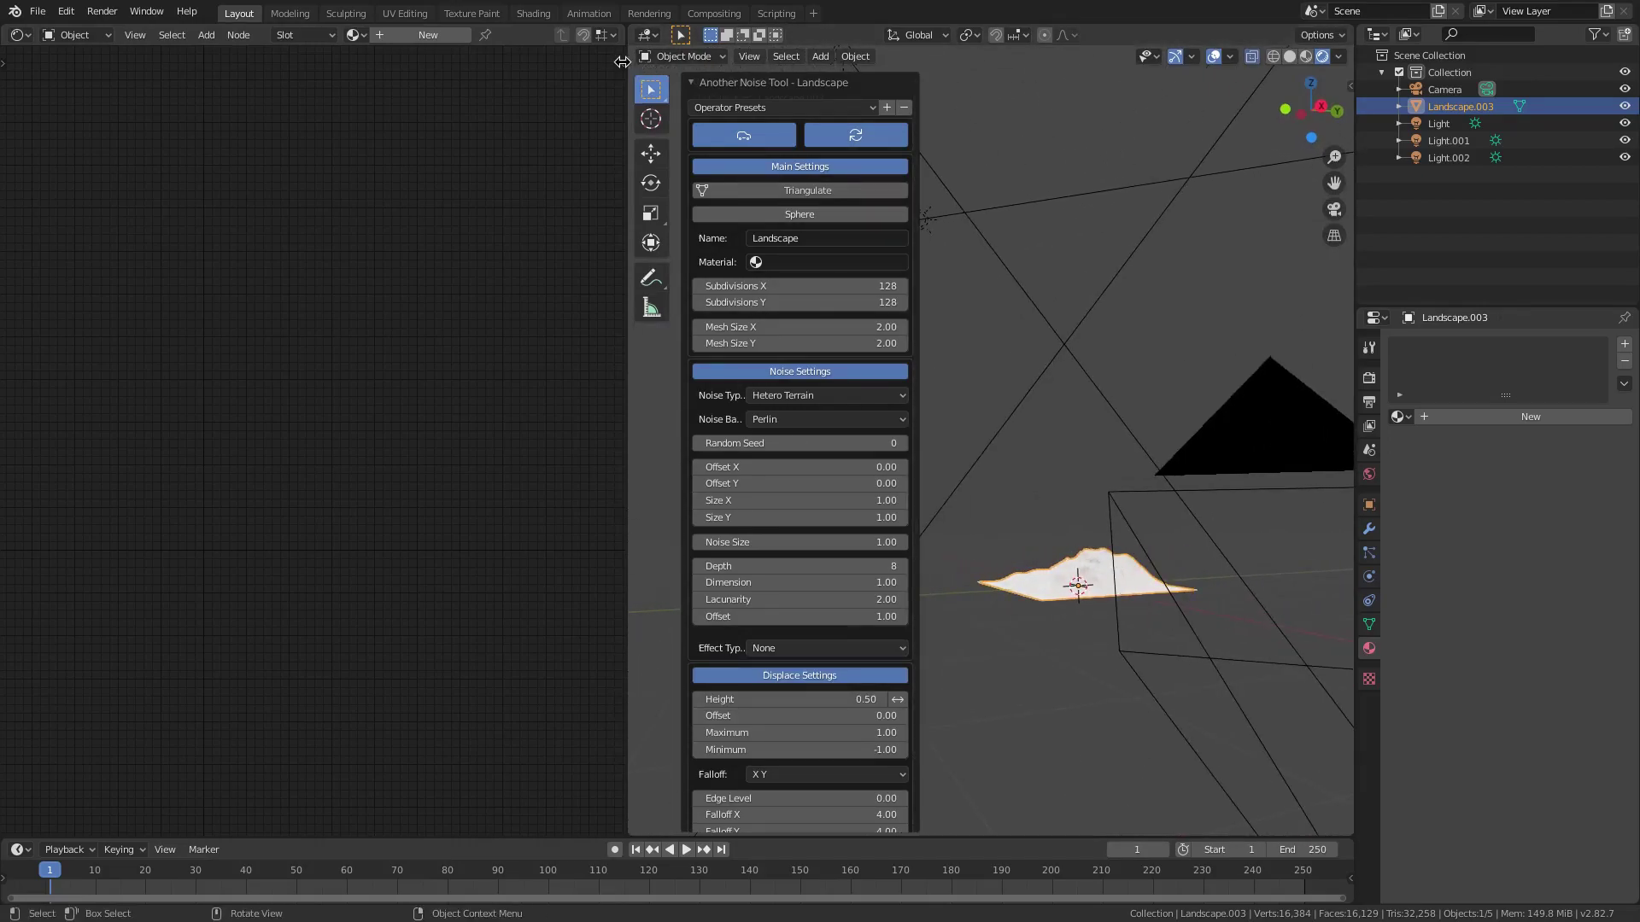
pyautogui.moveTo(622, 63); pyautogui.dragTo(891, 97)
pyautogui.moveTo(630, 46); pyautogui.dragTo(275, 47)
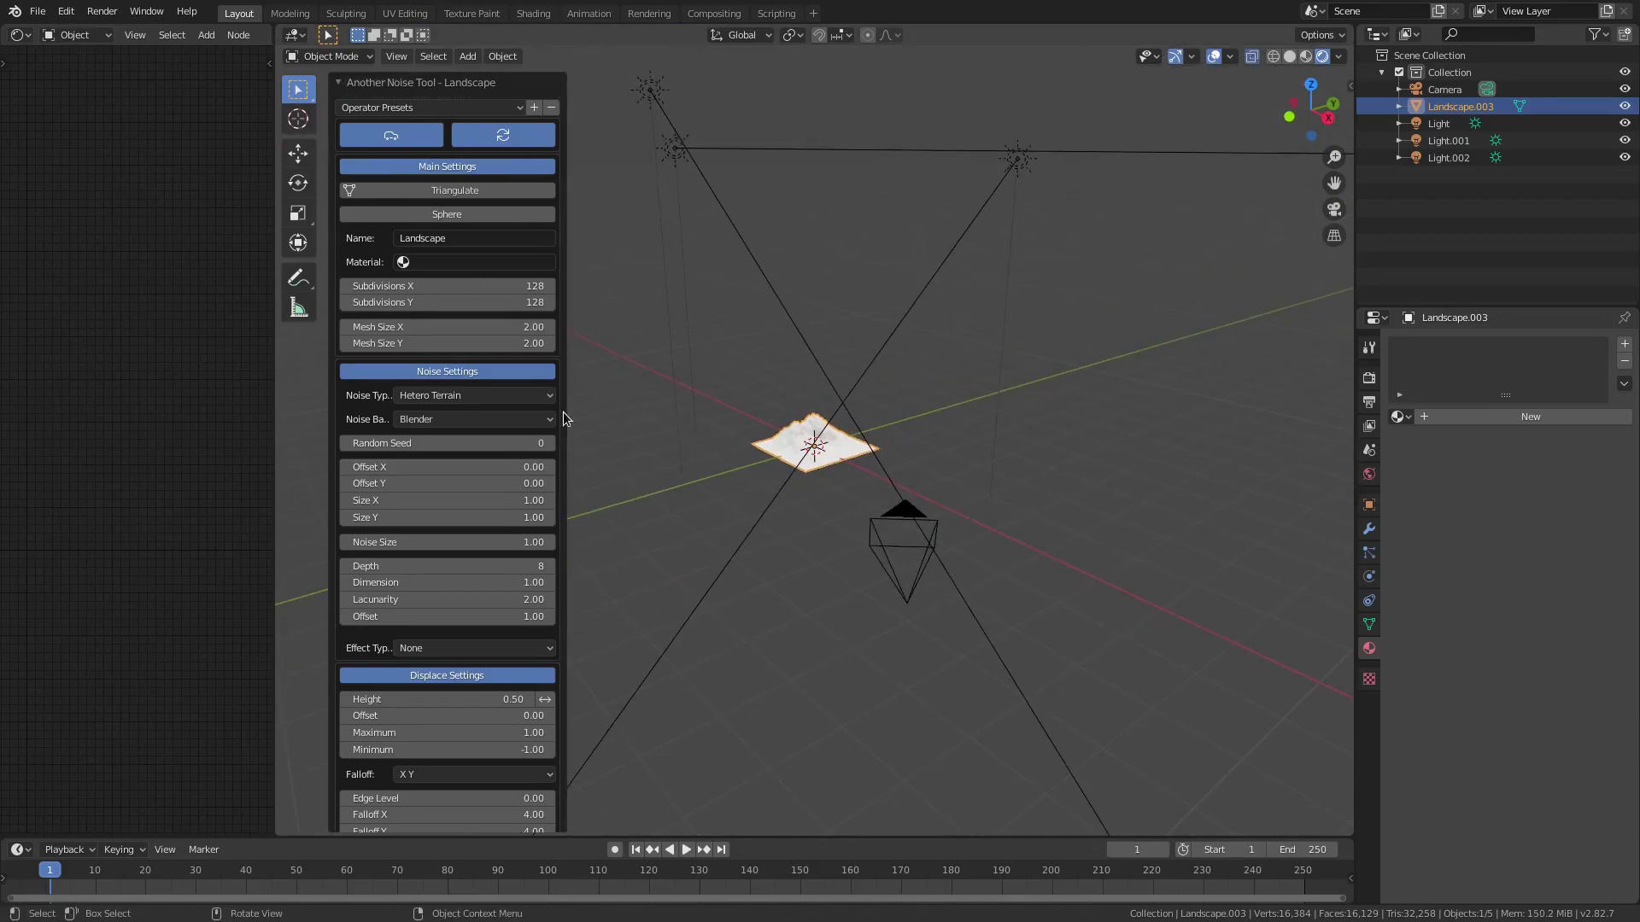
# Step: Set the landscape's mesh size to 10 in both X and Y
pyautogui.click(529, 328)
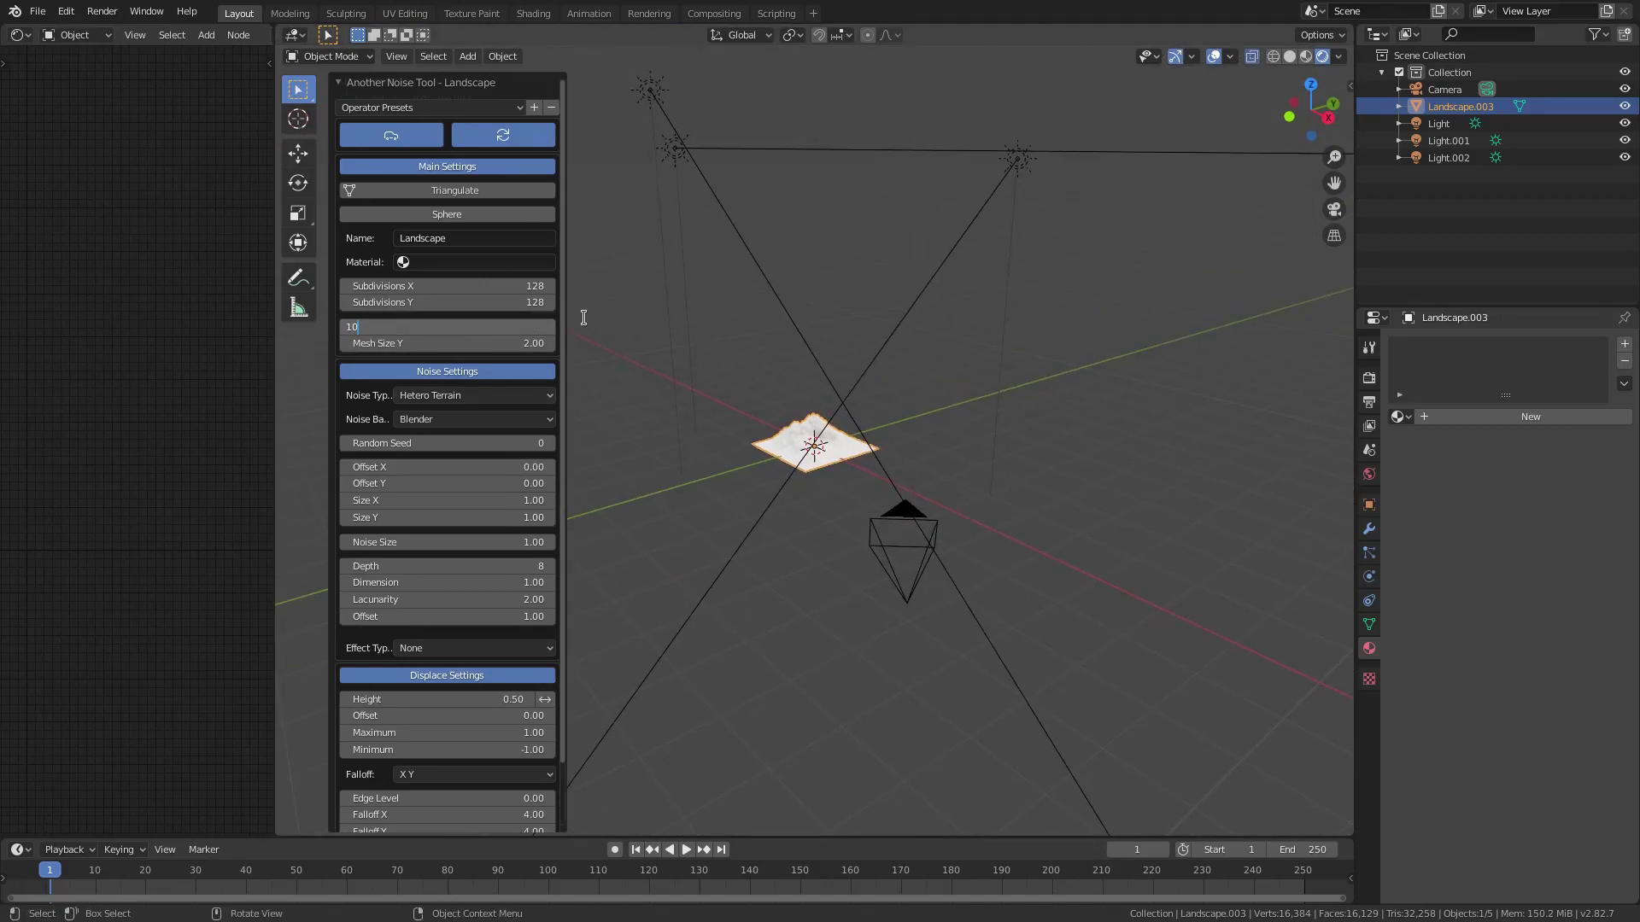
pyautogui.write('10')
pyautogui.press('Return')
pyautogui.click(480, 343)
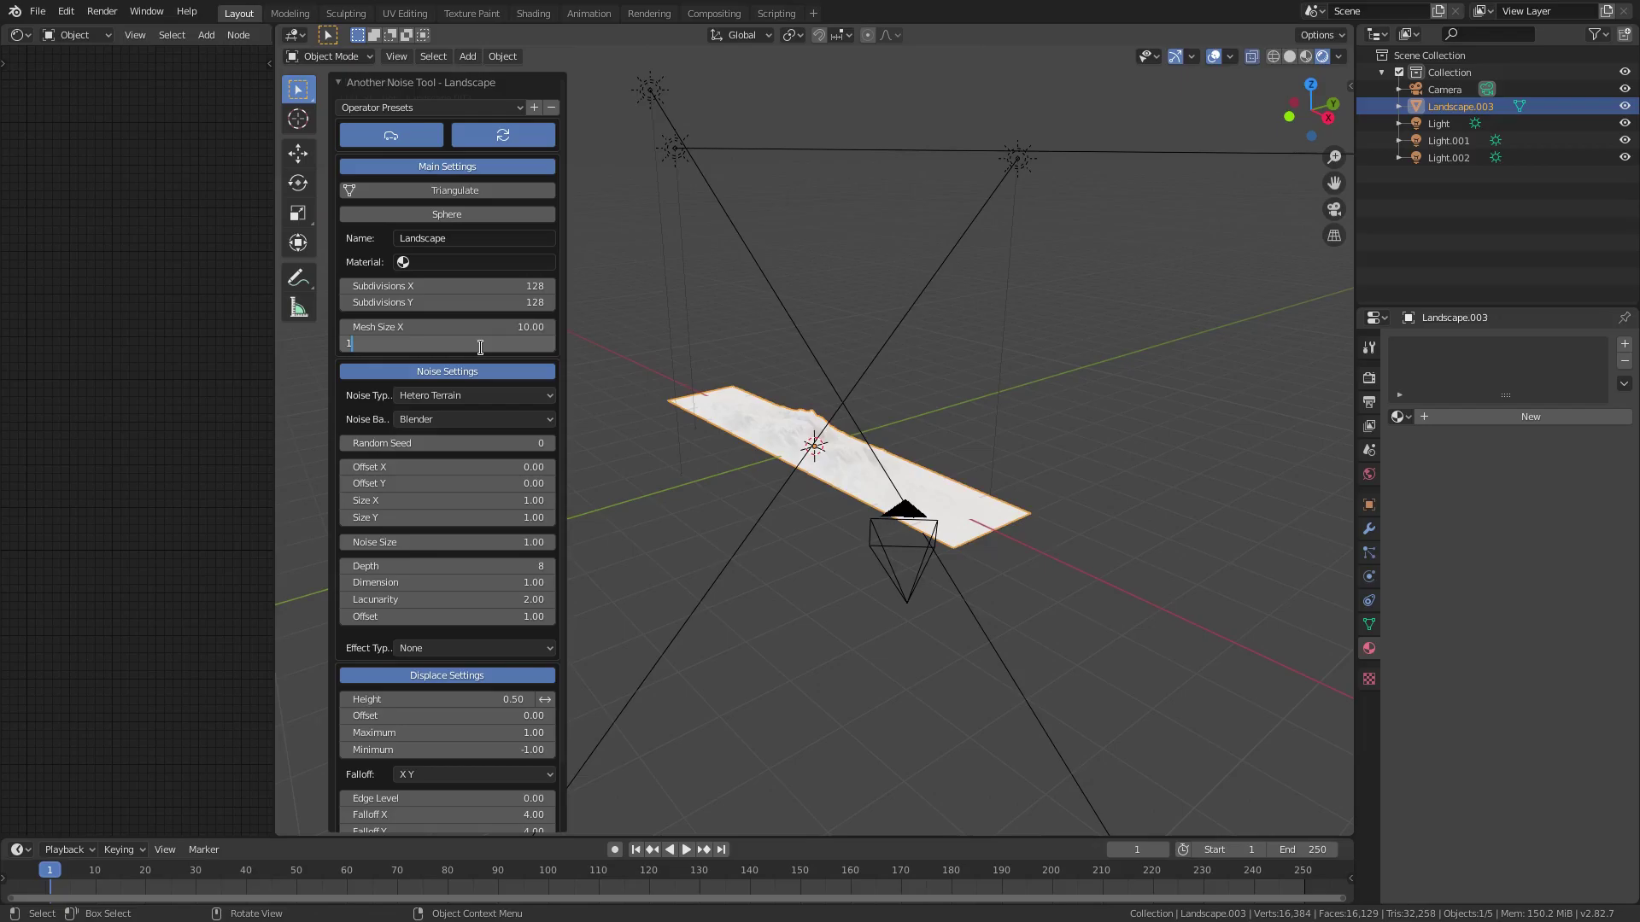
pyautogui.press('Return')
# Step: Switch the 3D viewport to solid shading to view the enlarged landscape
pyautogui.moveTo(915, 453); pyautogui.dragTo(1088, 363, button='middle')
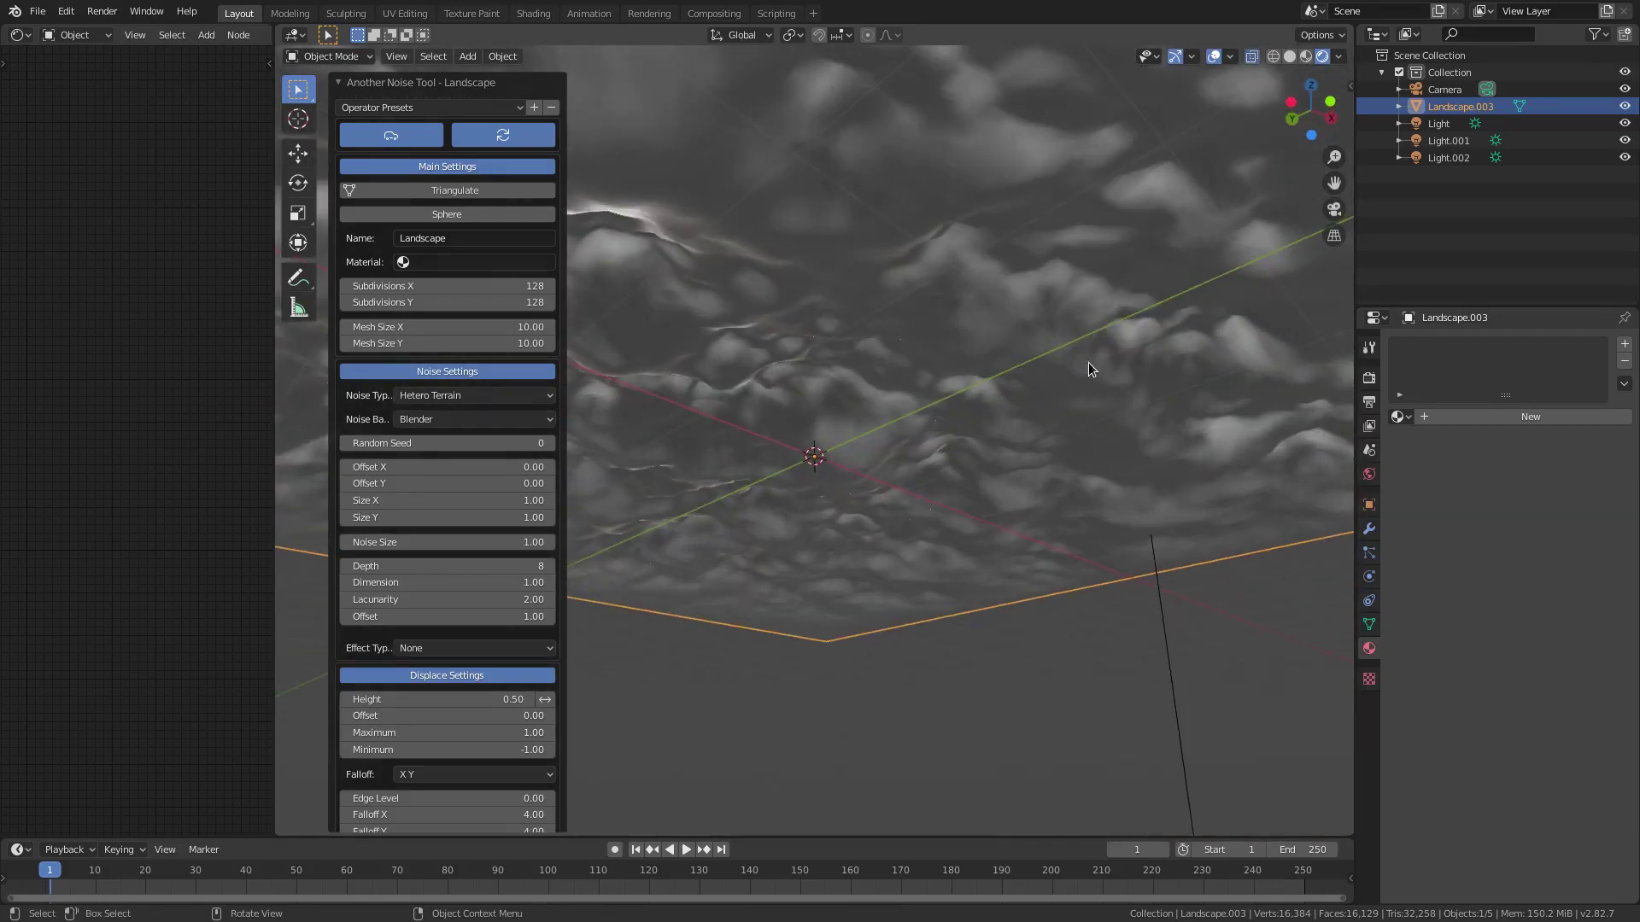
pyautogui.moveTo(1037, 444); pyautogui.dragTo(798, 548, button='middle')
pyautogui.click(1289, 56)
# Step: Set the landscape's subdivisions to 512 in both X and Y
pyautogui.moveTo(980, 359); pyautogui.dragTo(987, 338, button='middle')
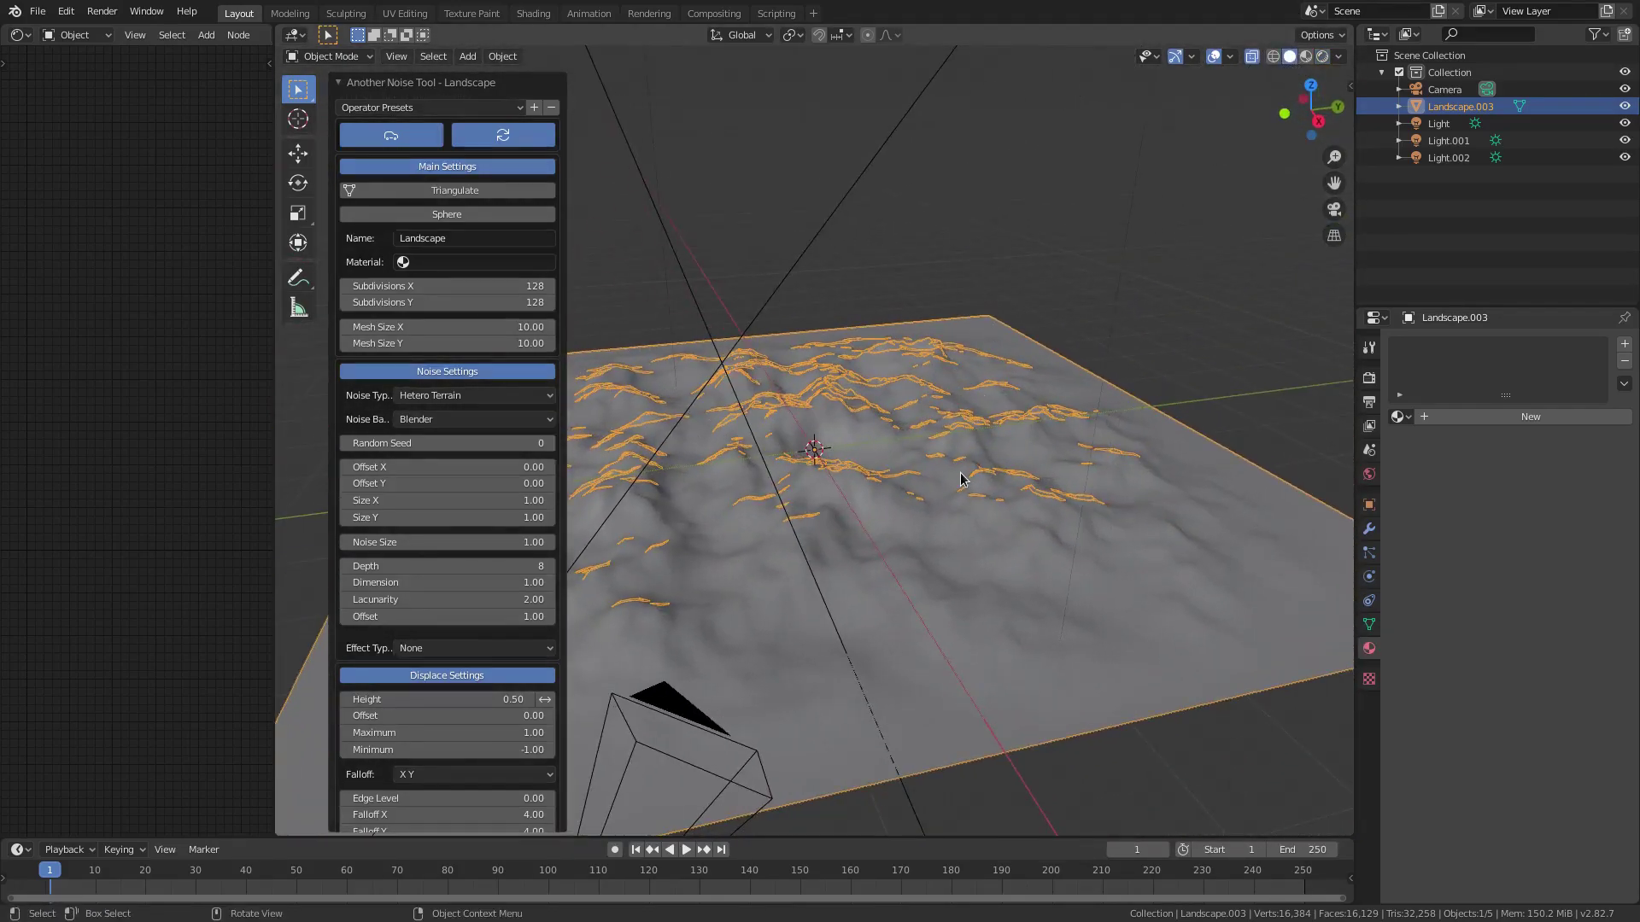
pyautogui.moveTo(964, 478); pyautogui.dragTo(876, 466, button='middle')
pyautogui.click(421, 215)
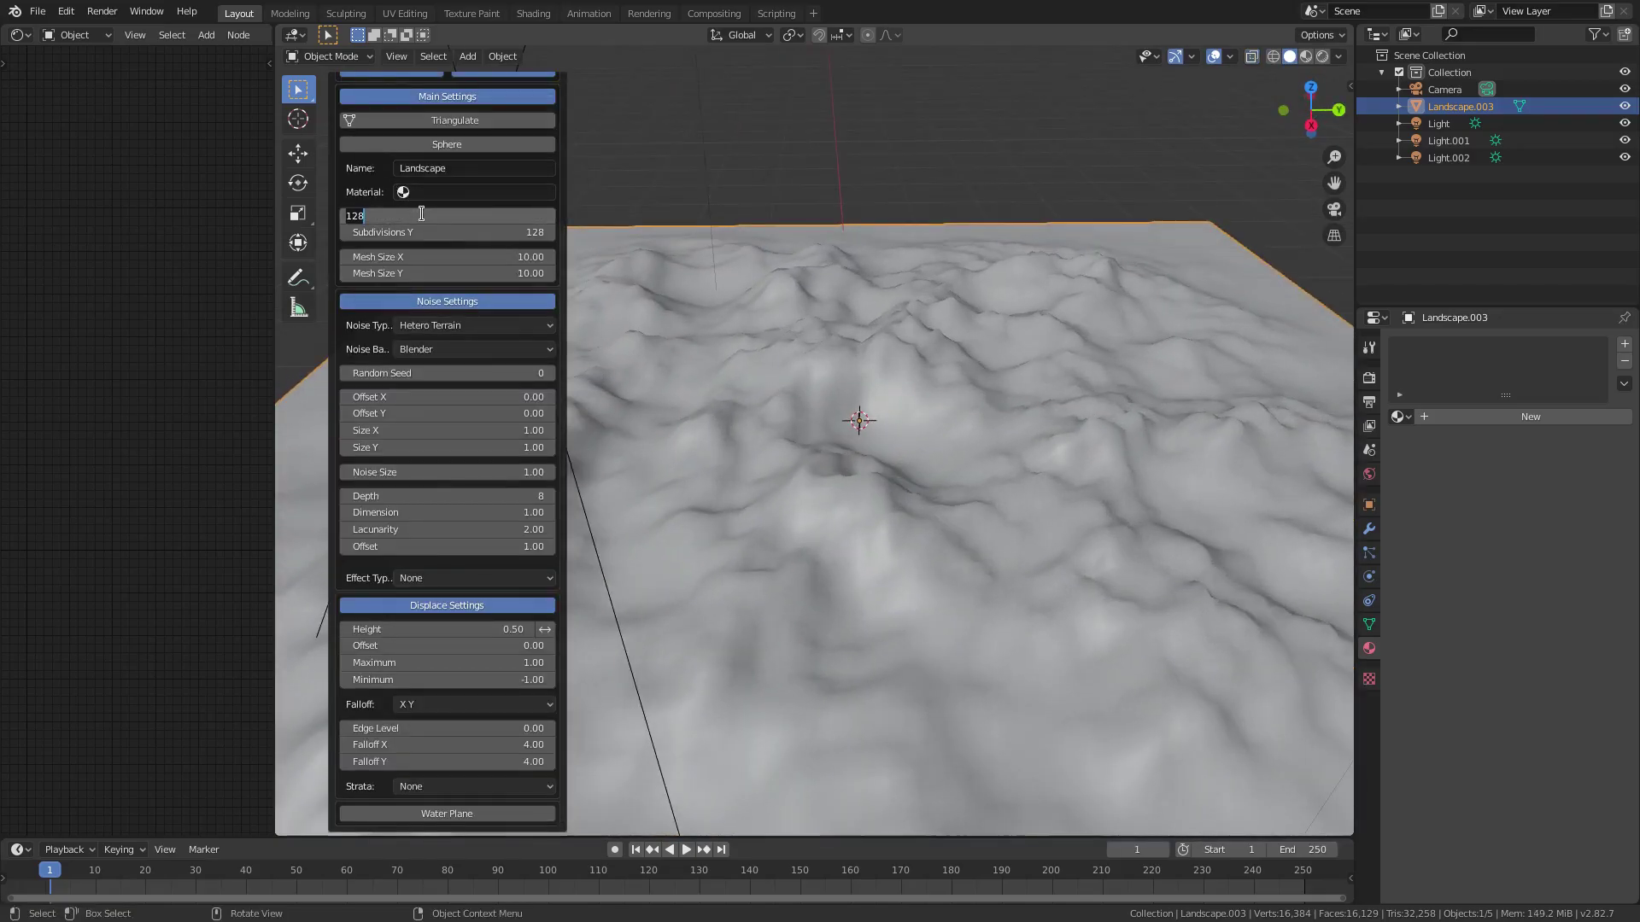
pyautogui.write('512')
pyautogui.press('Return')
pyautogui.click(473, 235)
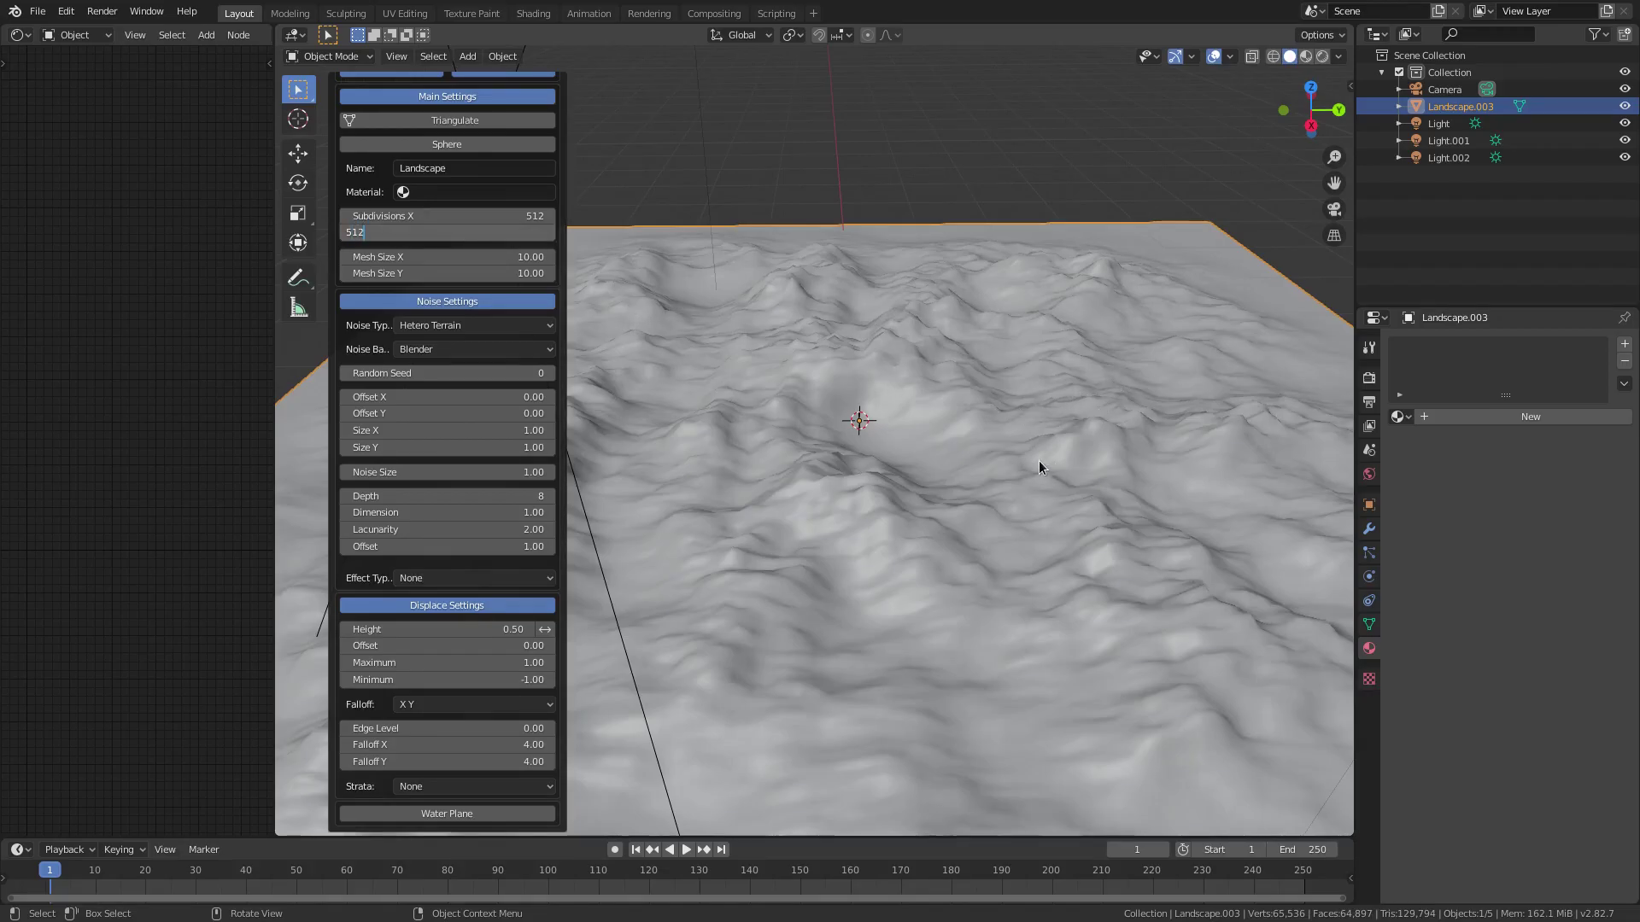
pyautogui.write('512')
pyautogui.press('Return')
# Step: Set the landscape's X and Y subdivisions to 256 and its random seed to 2
pyautogui.moveTo(951, 500); pyautogui.dragTo(1008, 482, button='middle')
pyautogui.click(500, 215)
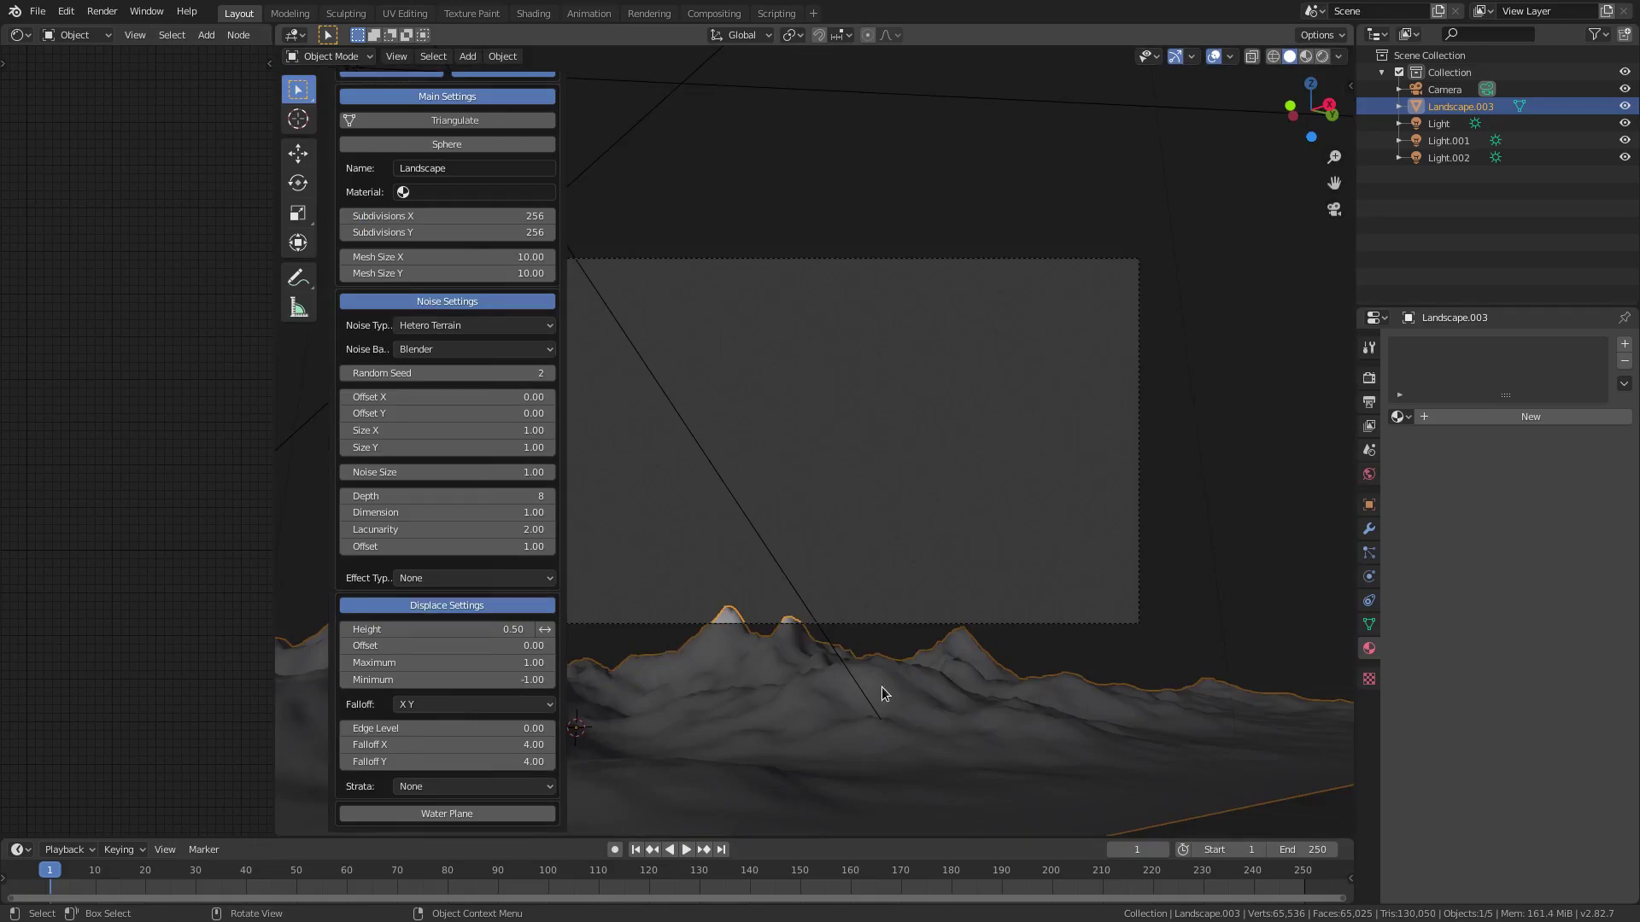
# Step: Set the landscape's displacement height to 3.00
pyautogui.click(433, 627)
pyautogui.press('Return')
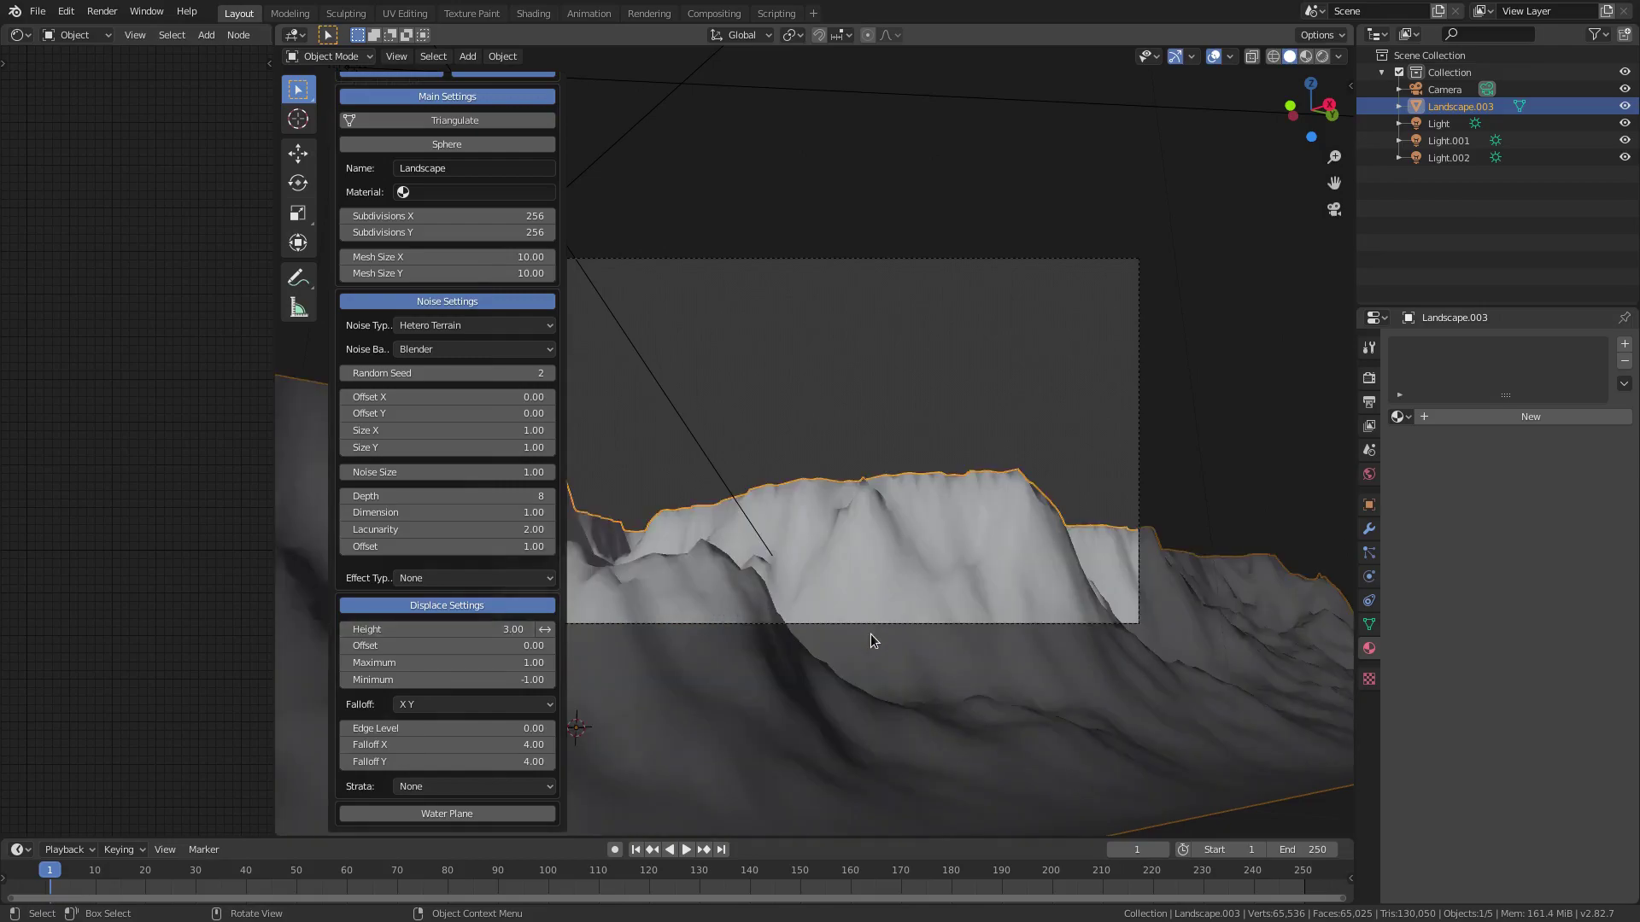
# Step: Set the landscape's displacement maximum to 3.00 so the flattened plateaus rise into peaks
pyautogui.moveTo(922, 505); pyautogui.dragTo(943, 552, button='middle')
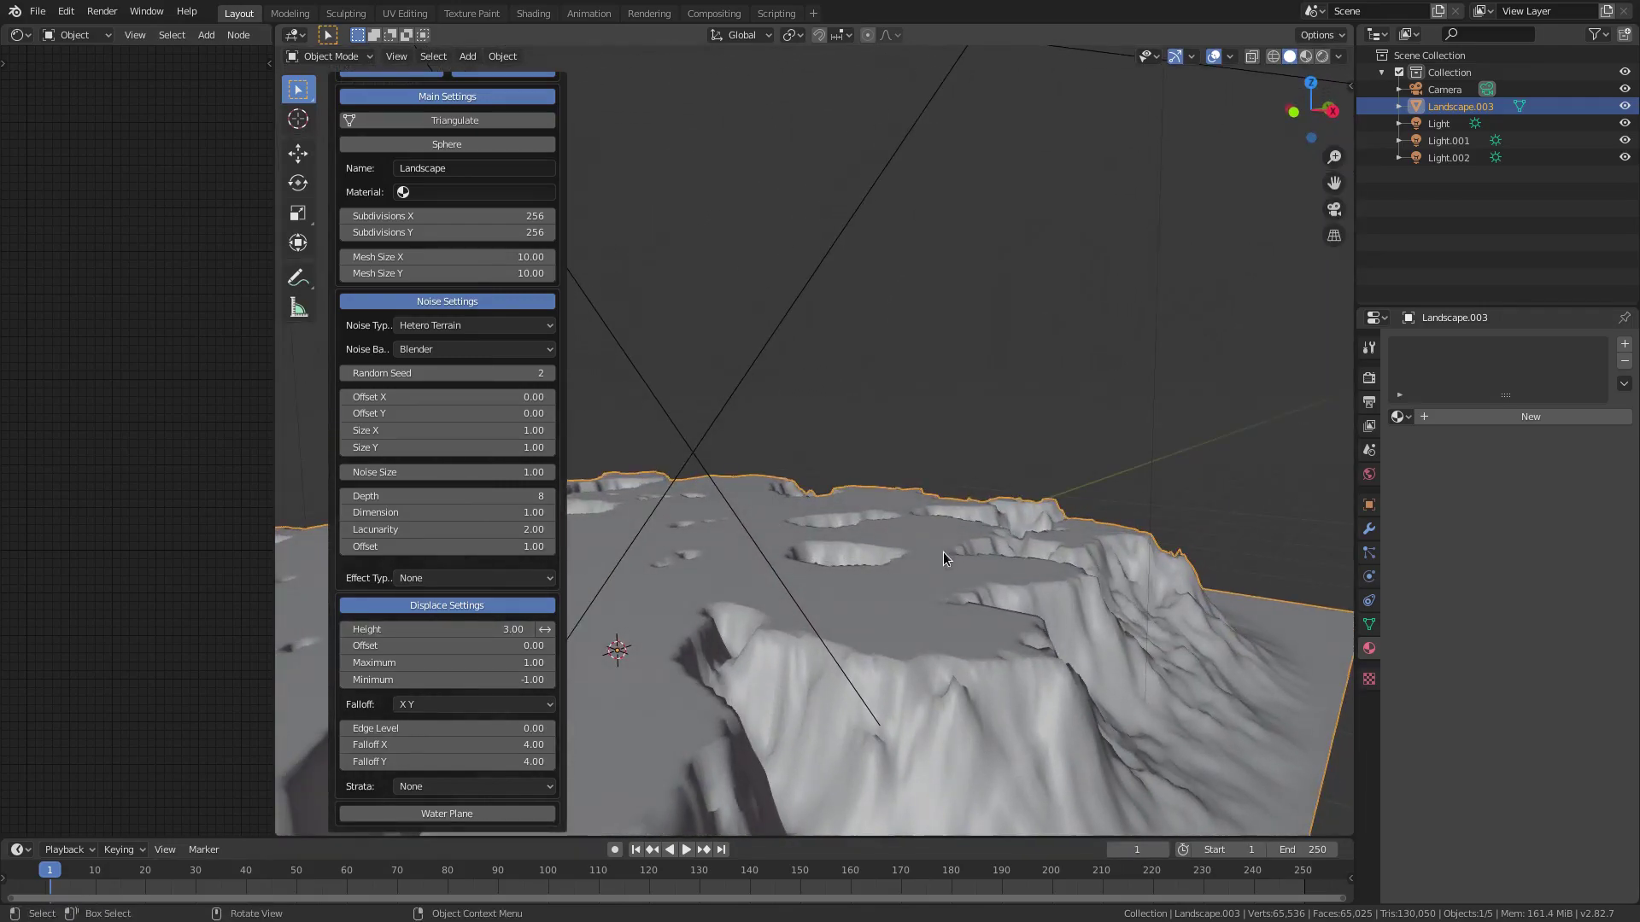
pyautogui.moveTo(748, 562); pyautogui.dragTo(843, 523, button='middle')
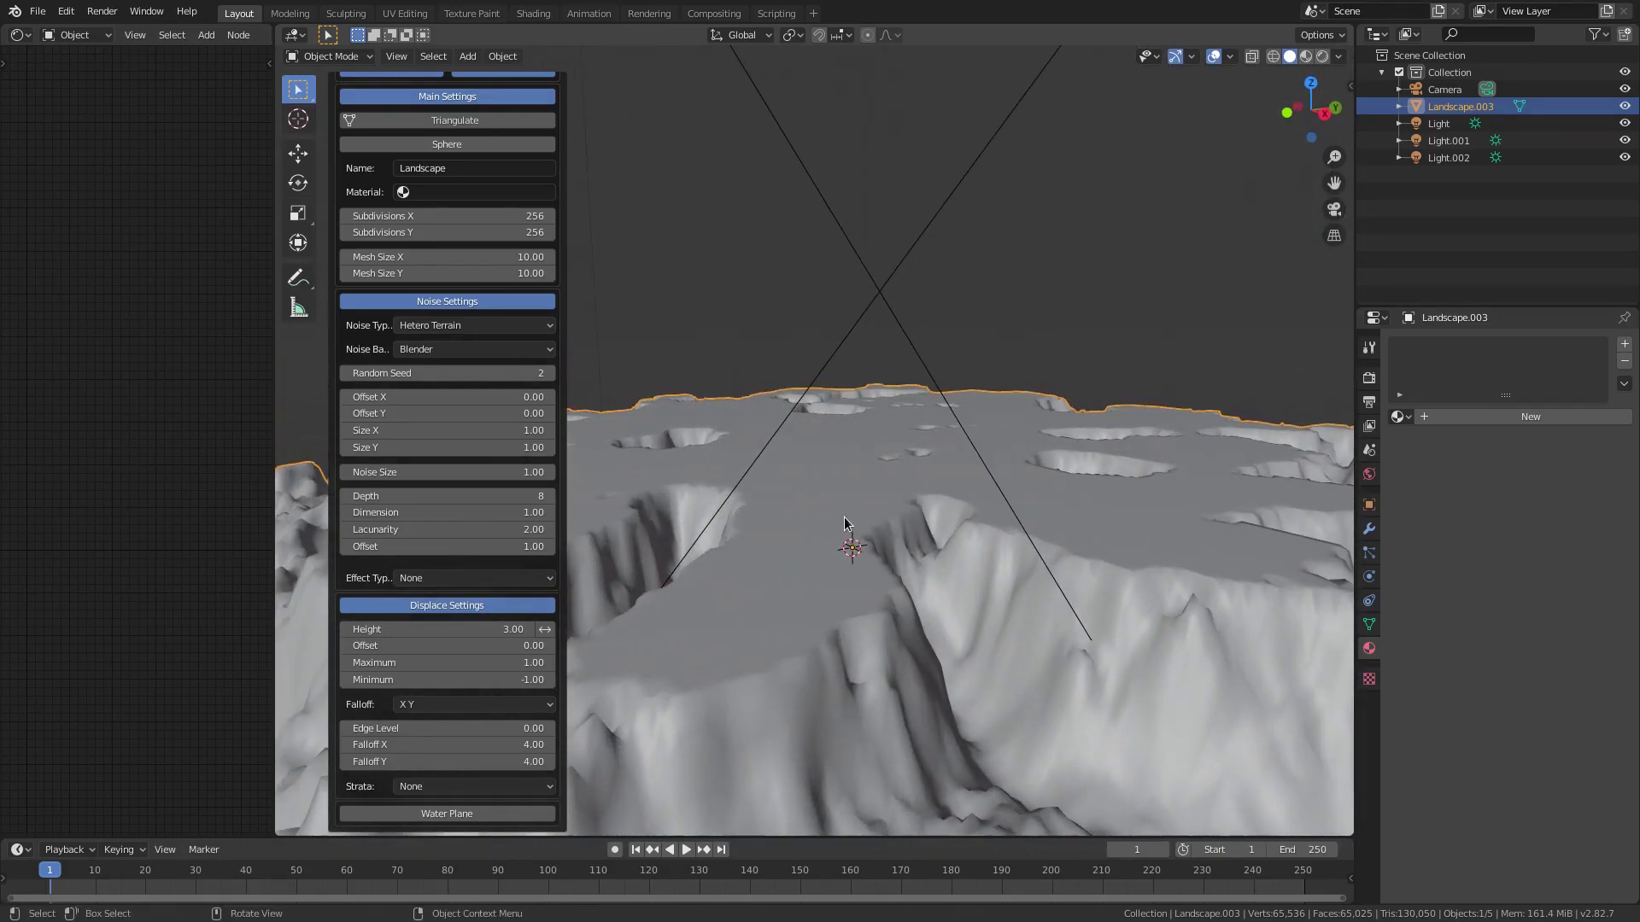
pyautogui.click(486, 665)
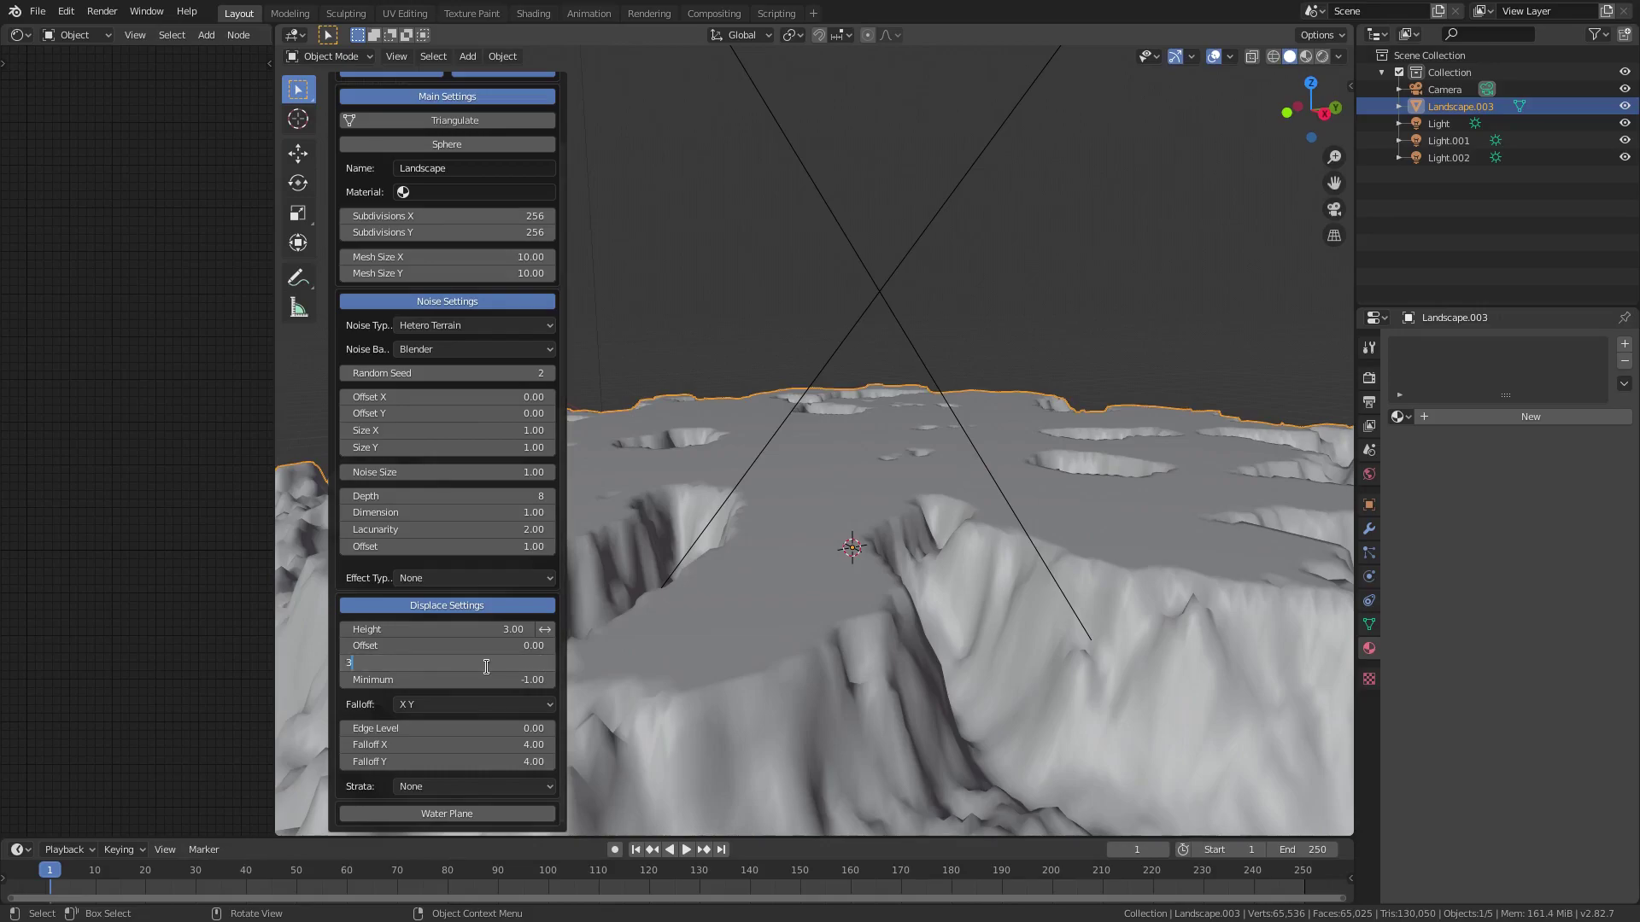
pyautogui.press('Return')
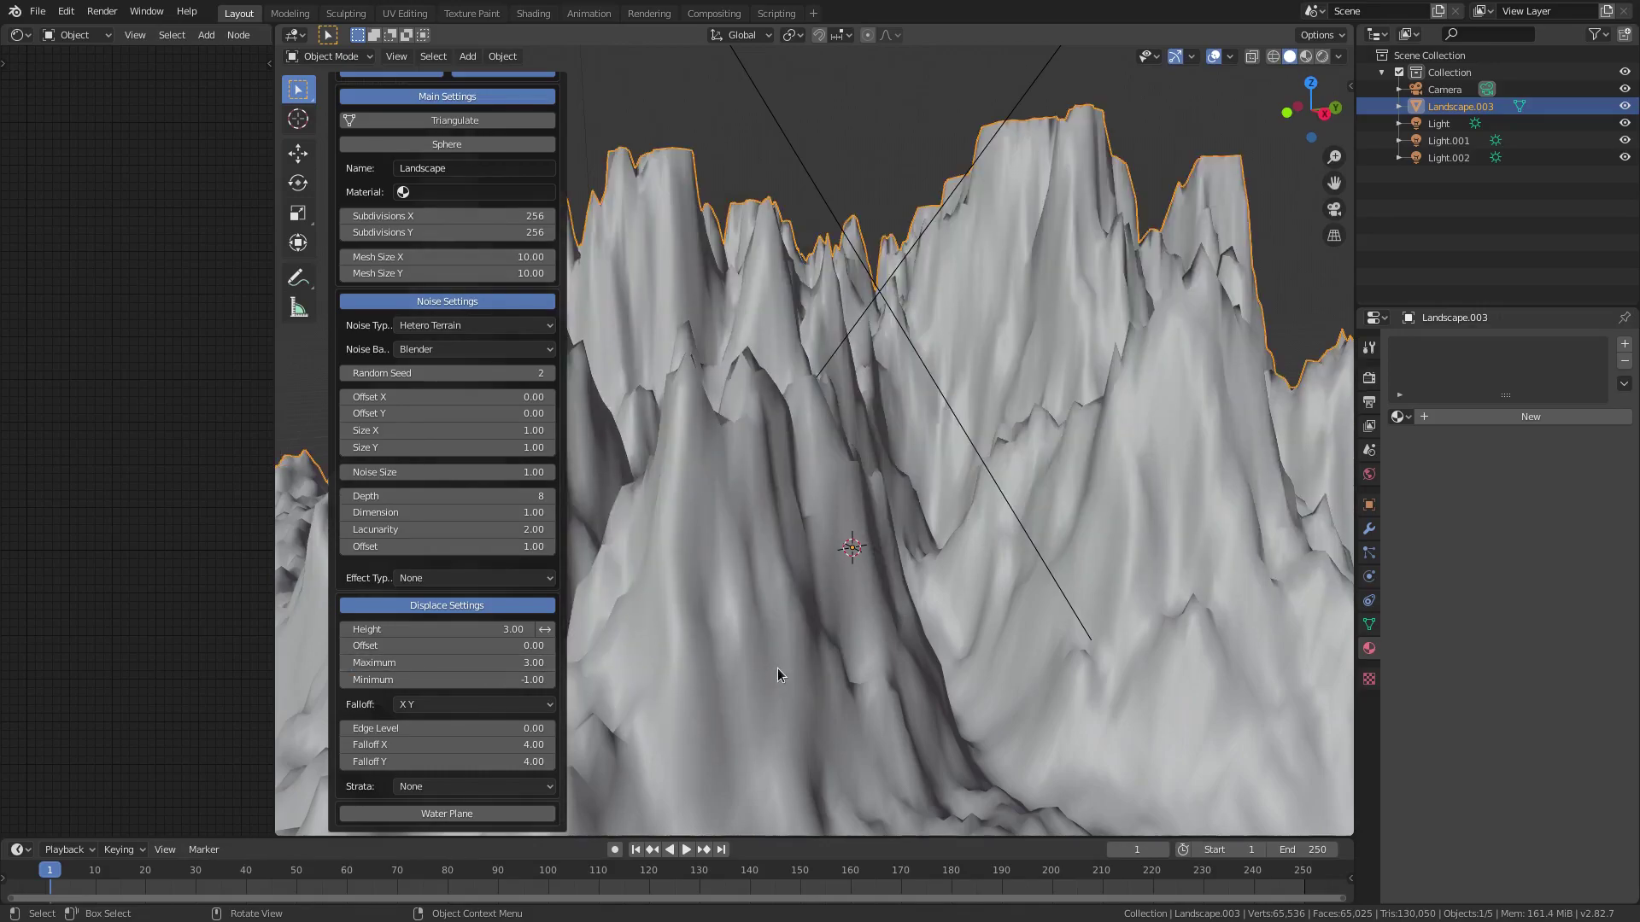
# Step: Set the landscape's displacement height to 2.00 and its random seed to 0
pyautogui.moveTo(1093, 391); pyautogui.dragTo(1046, 404, button='middle')
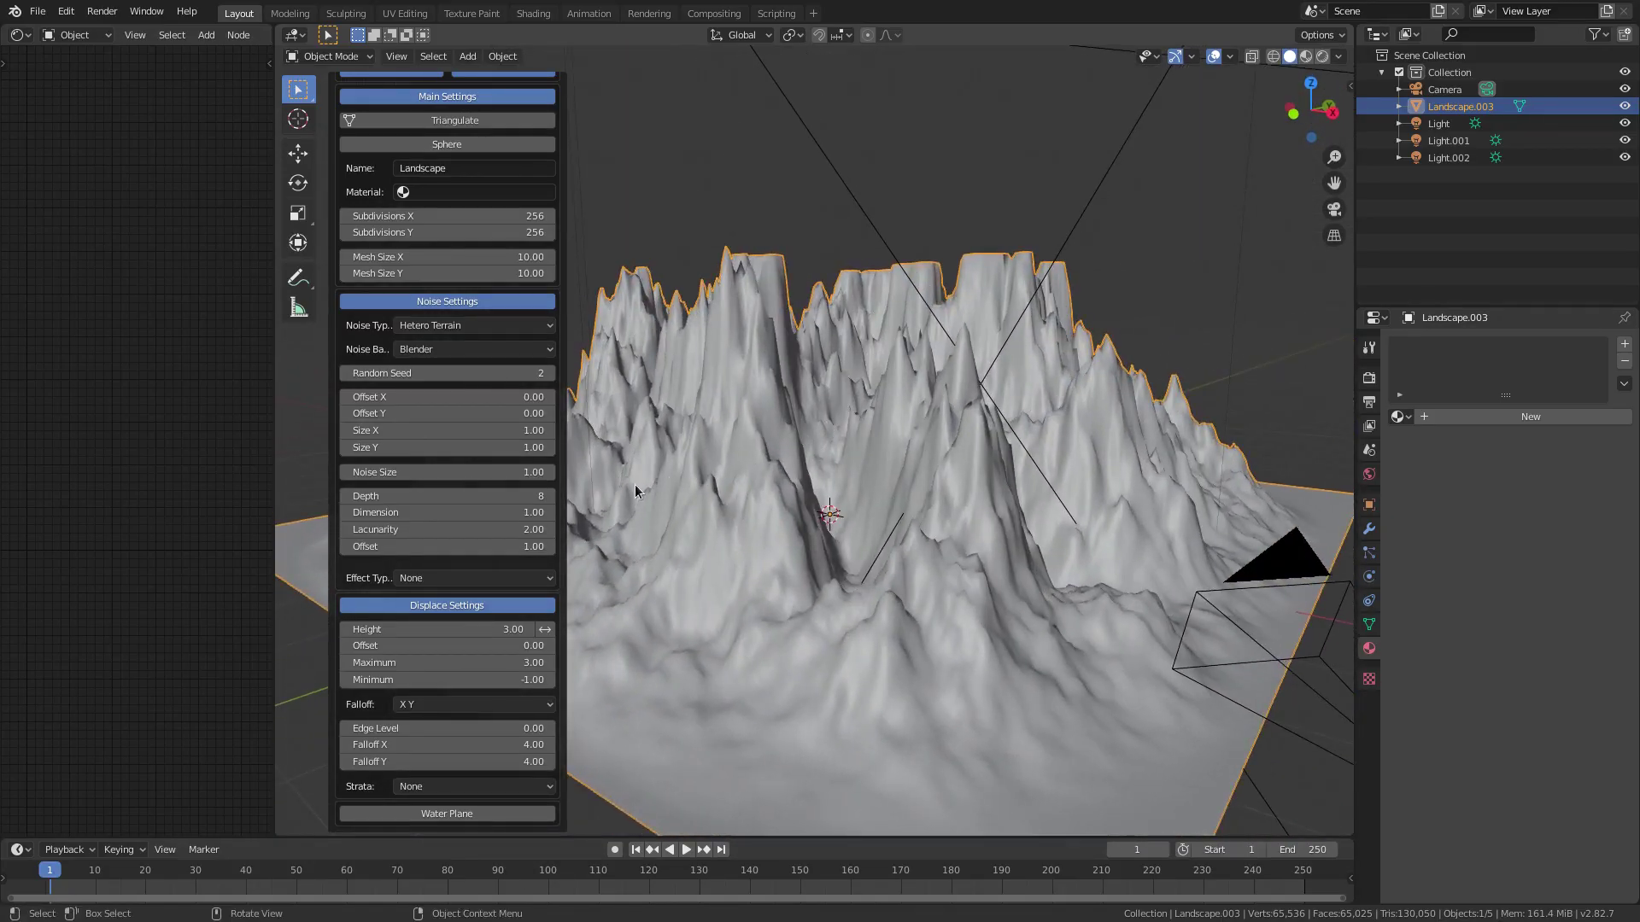
pyautogui.click(468, 625)
pyautogui.press('Return')
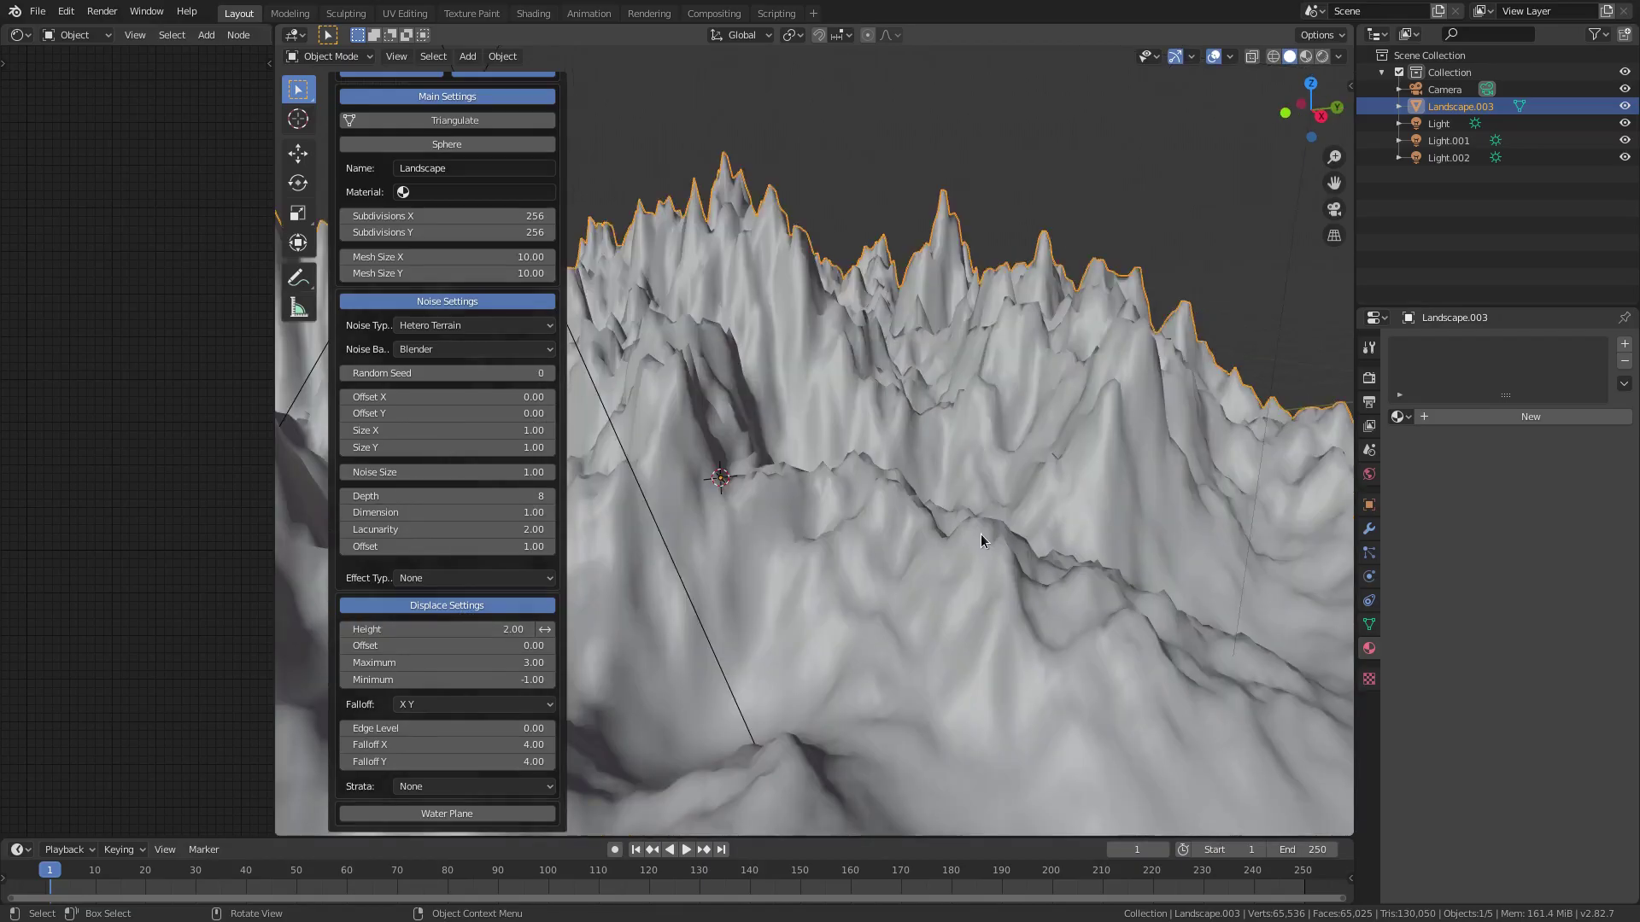
# Step: Assign Material.002 to the landscape and display it from several sides with material preview shading
pyautogui.click(421, 192)
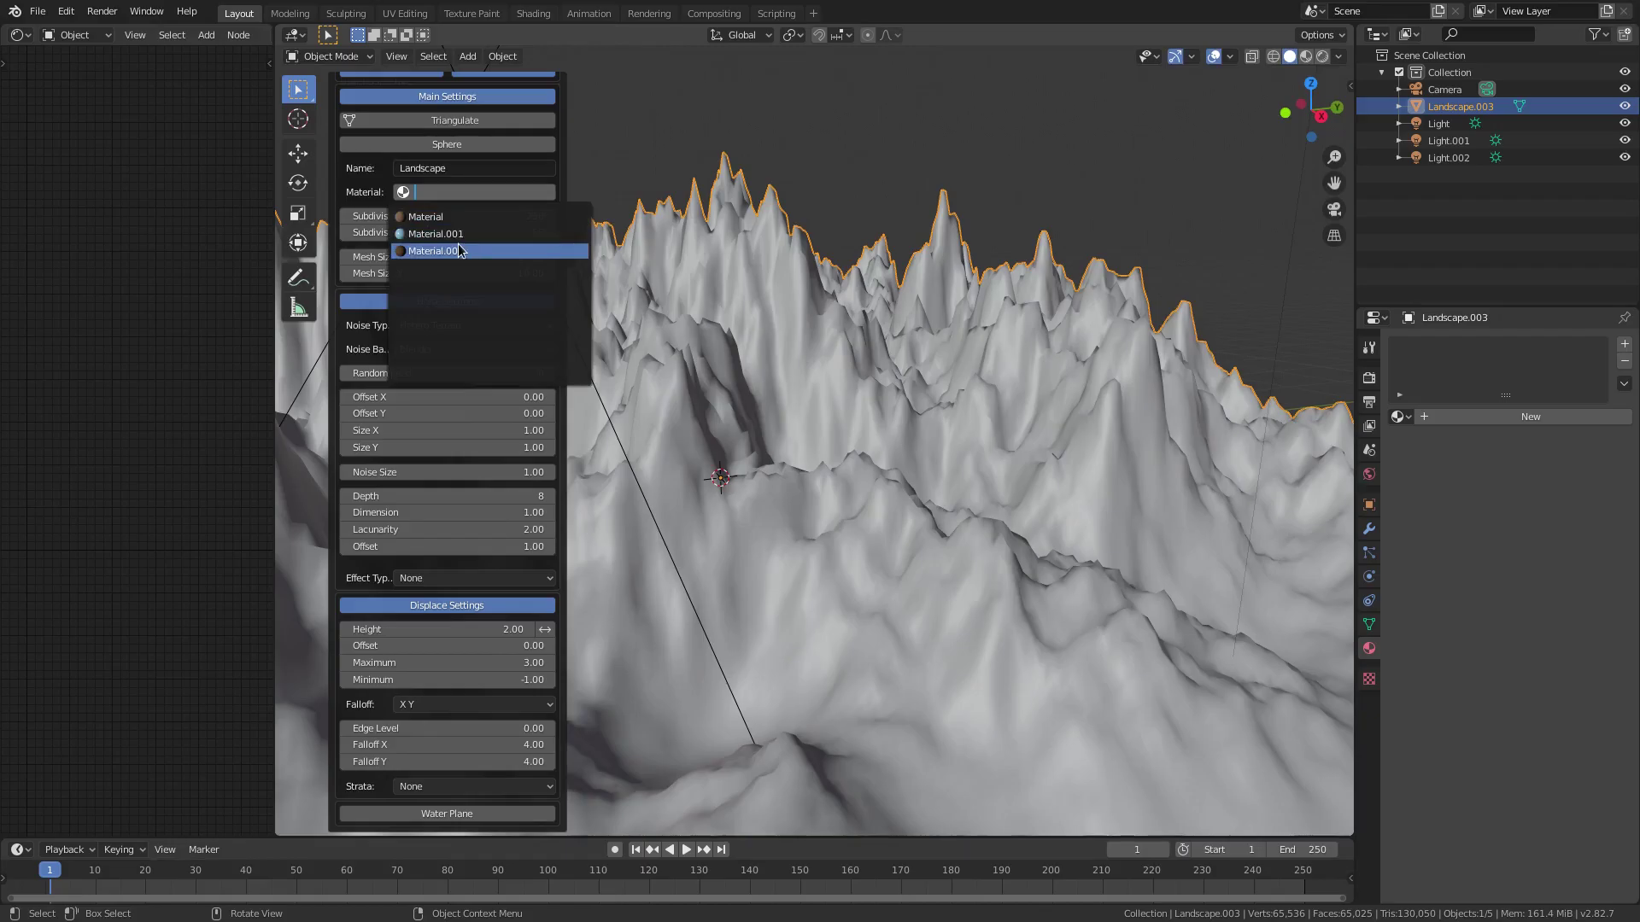
pyautogui.press('Return')
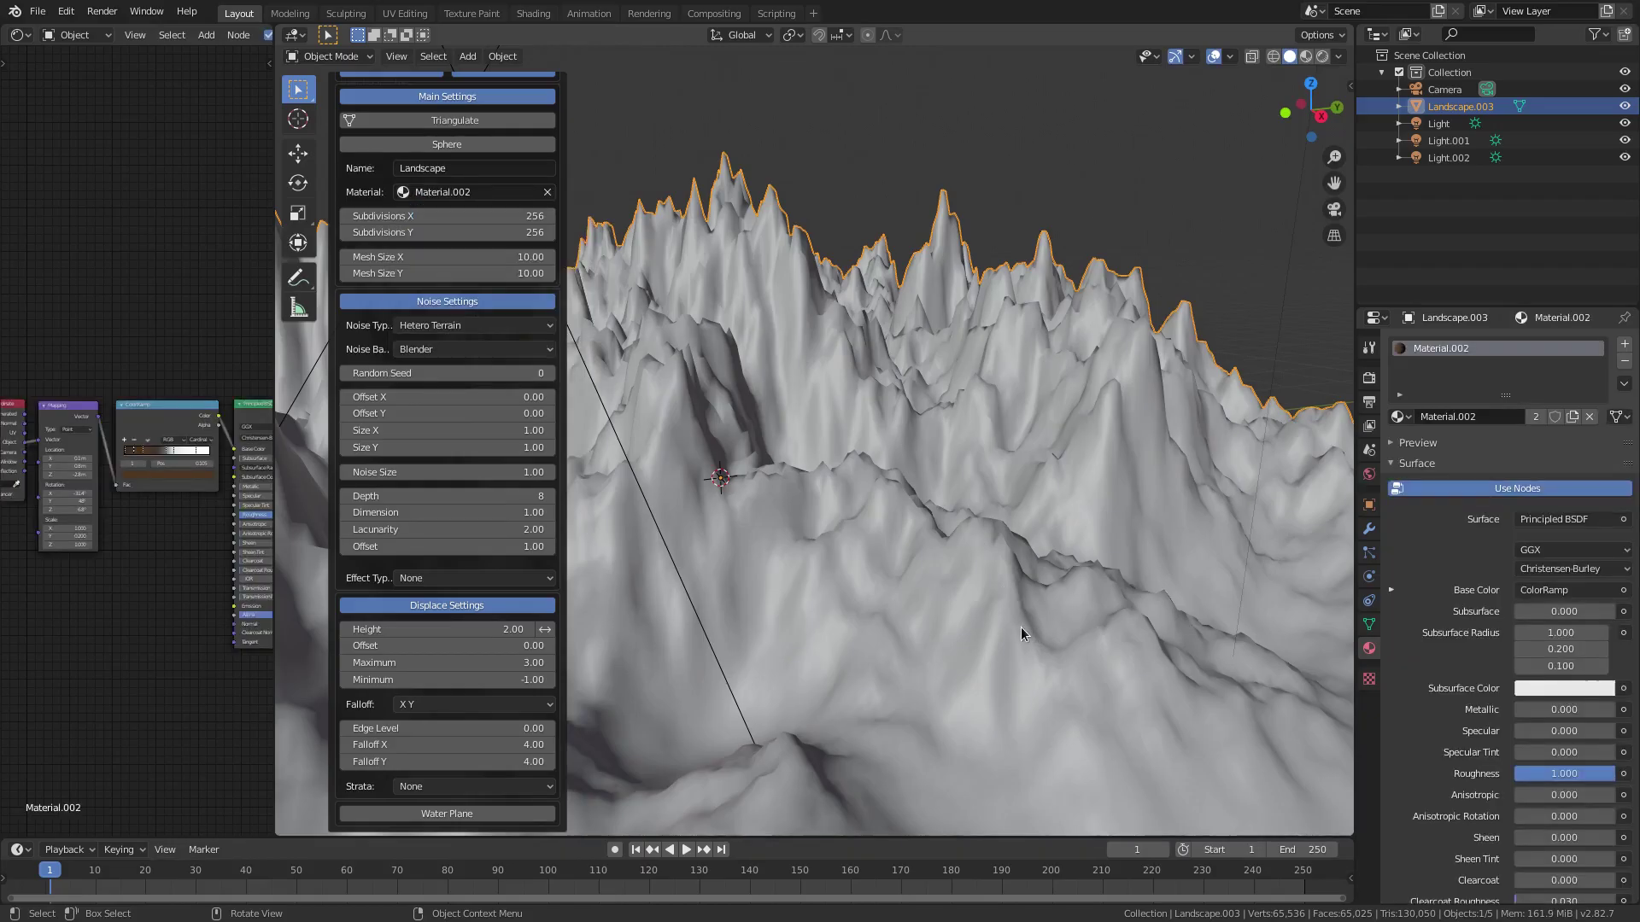
pyautogui.click(1306, 57)
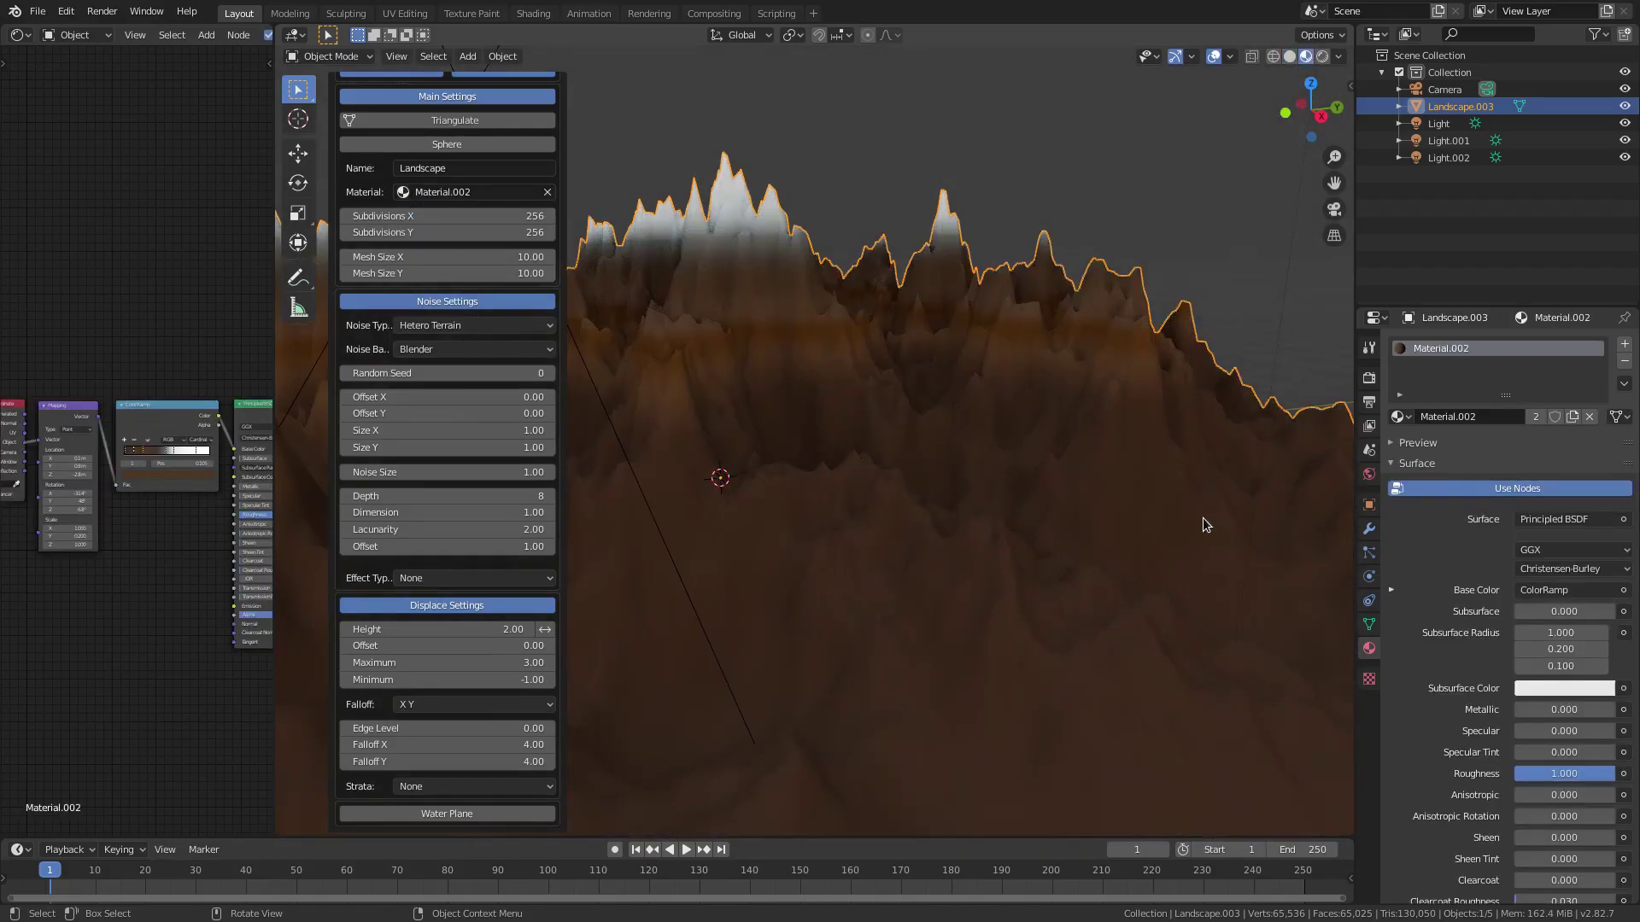
pyautogui.moveTo(1203, 518)
pyautogui.mouseDown(button='middle')
pyautogui.moveTo(1276, 515)
pyautogui.moveTo(636, 503)
pyautogui.mouseUp(button='middle')
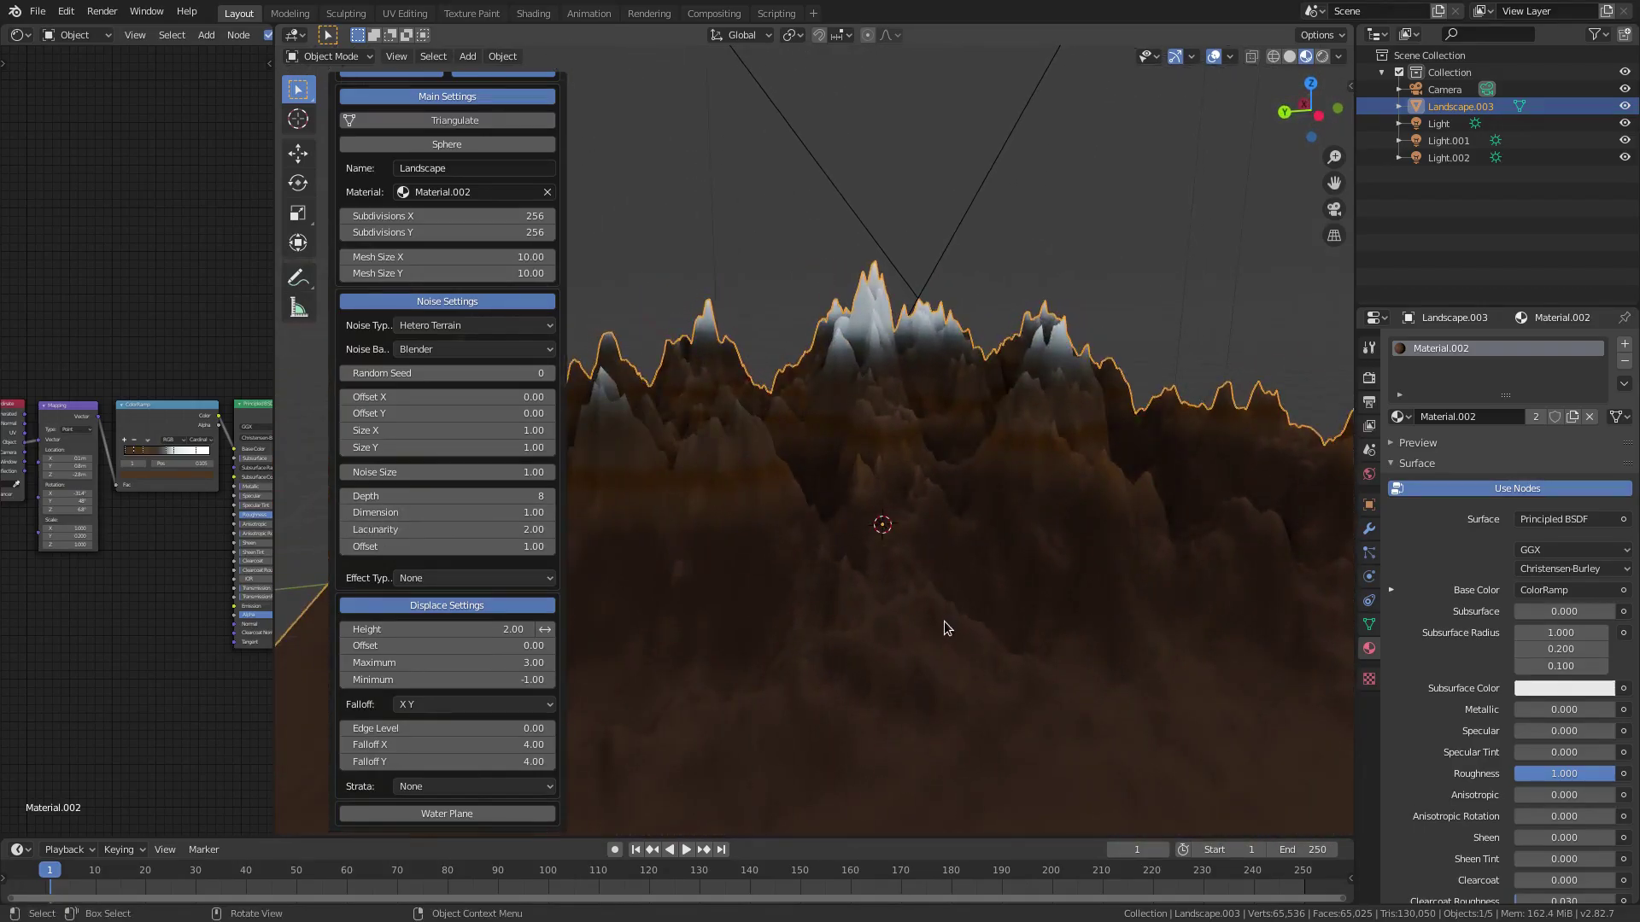
pyautogui.moveTo(944, 623); pyautogui.dragTo(905, 523, button='middle')
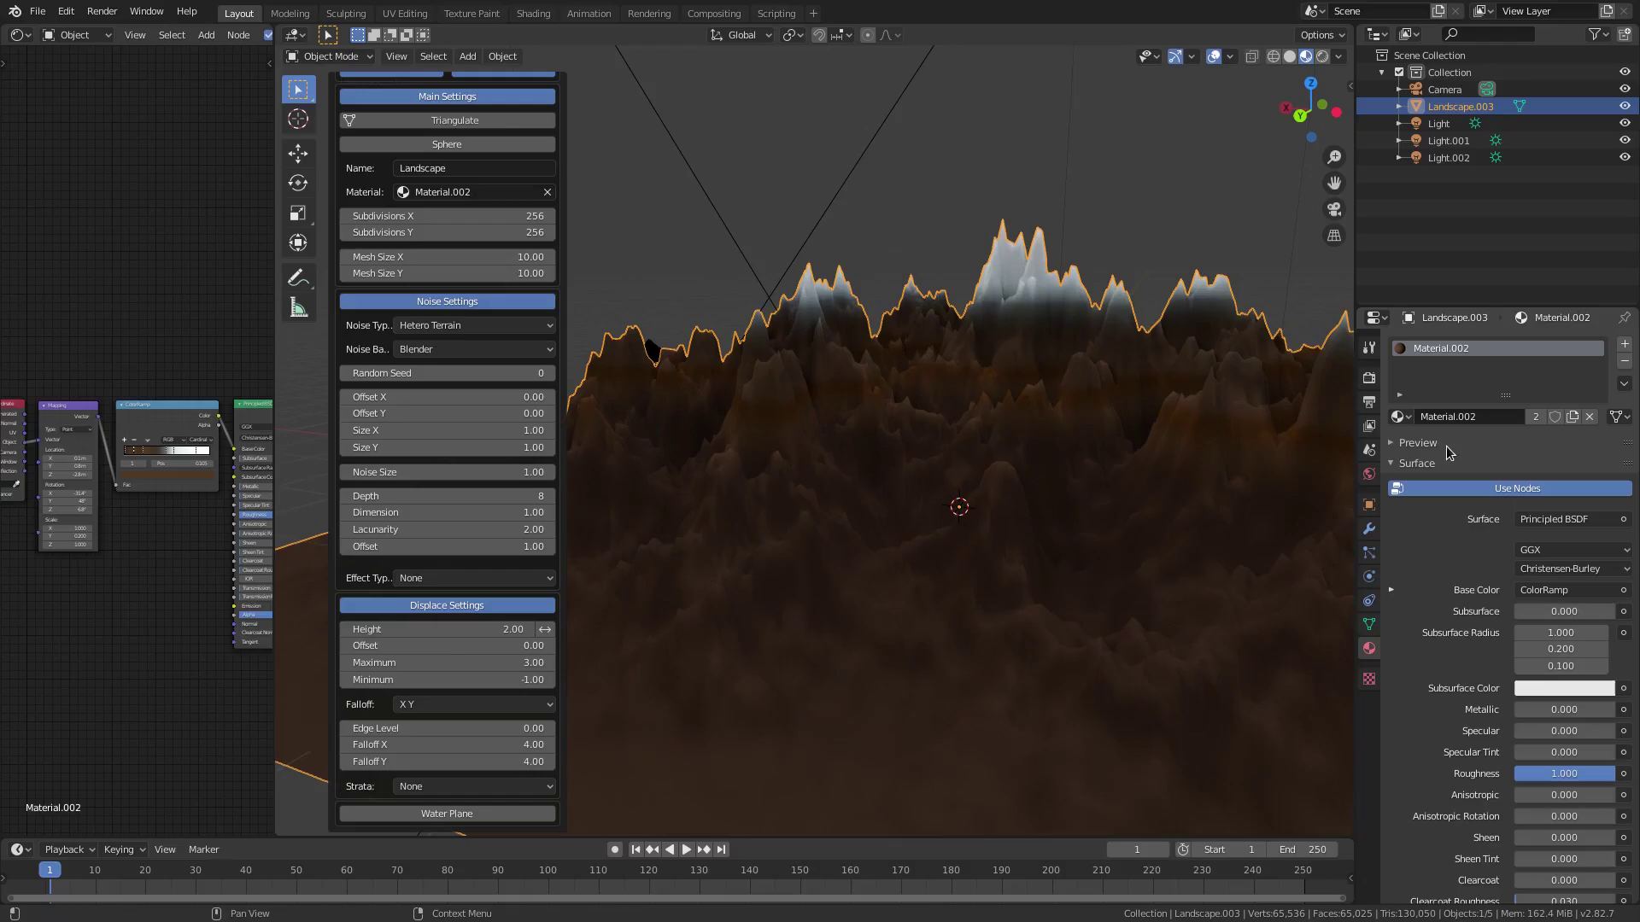
# Step: Enable ambient occlusion in the scene's Eevee render settings
pyautogui.click(1369, 377)
pyautogui.click(1405, 460)
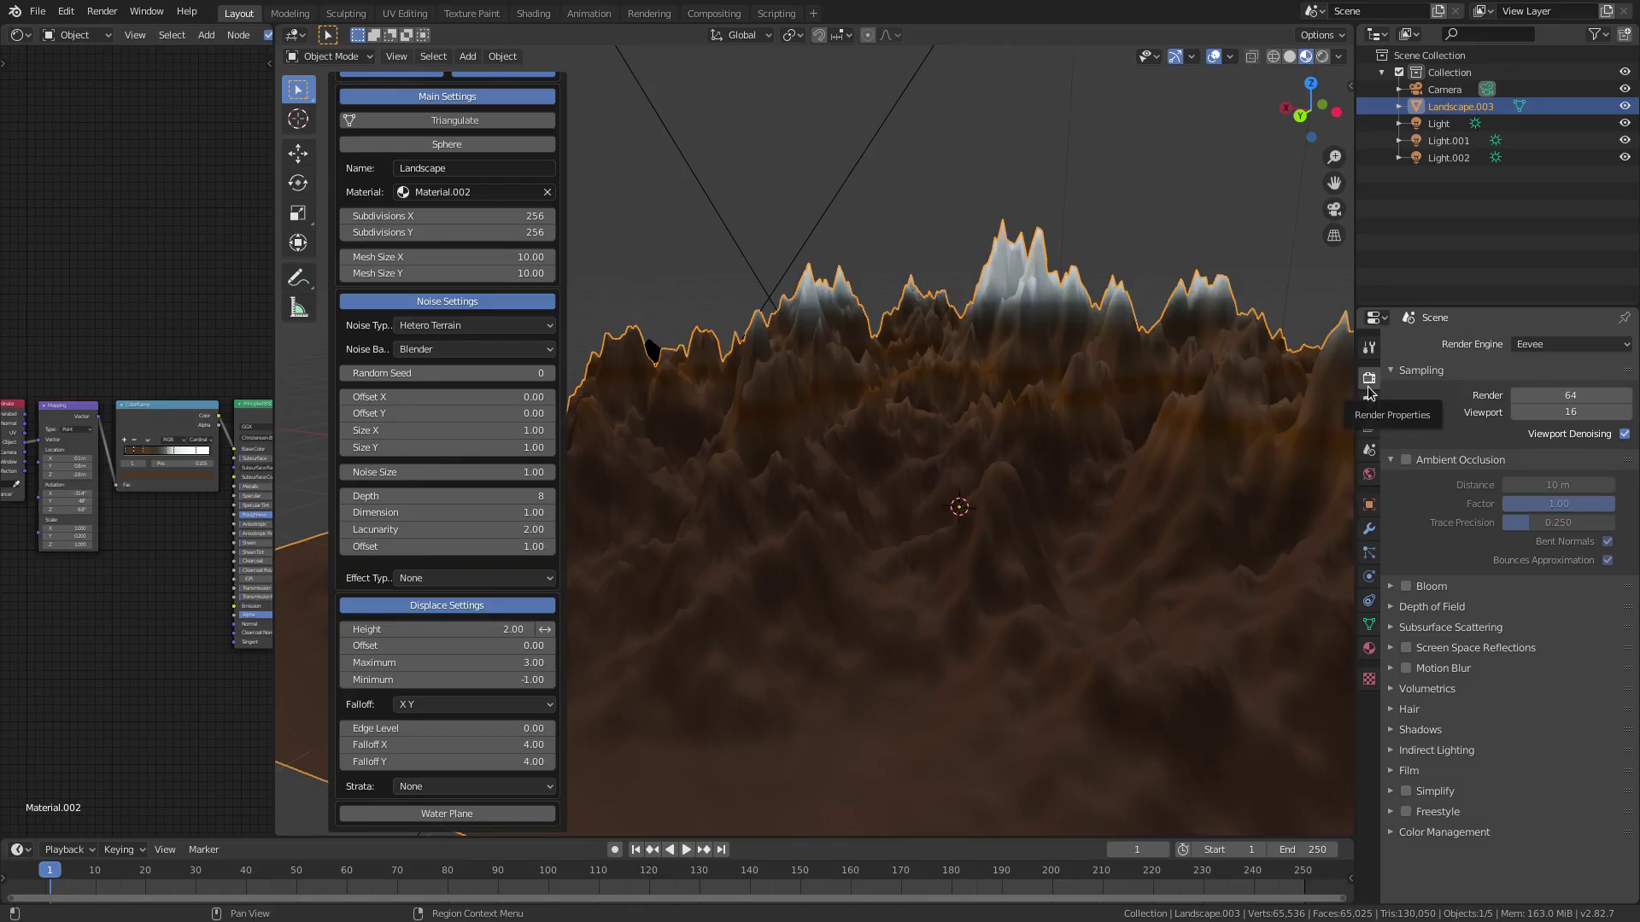
pyautogui.click(1406, 462)
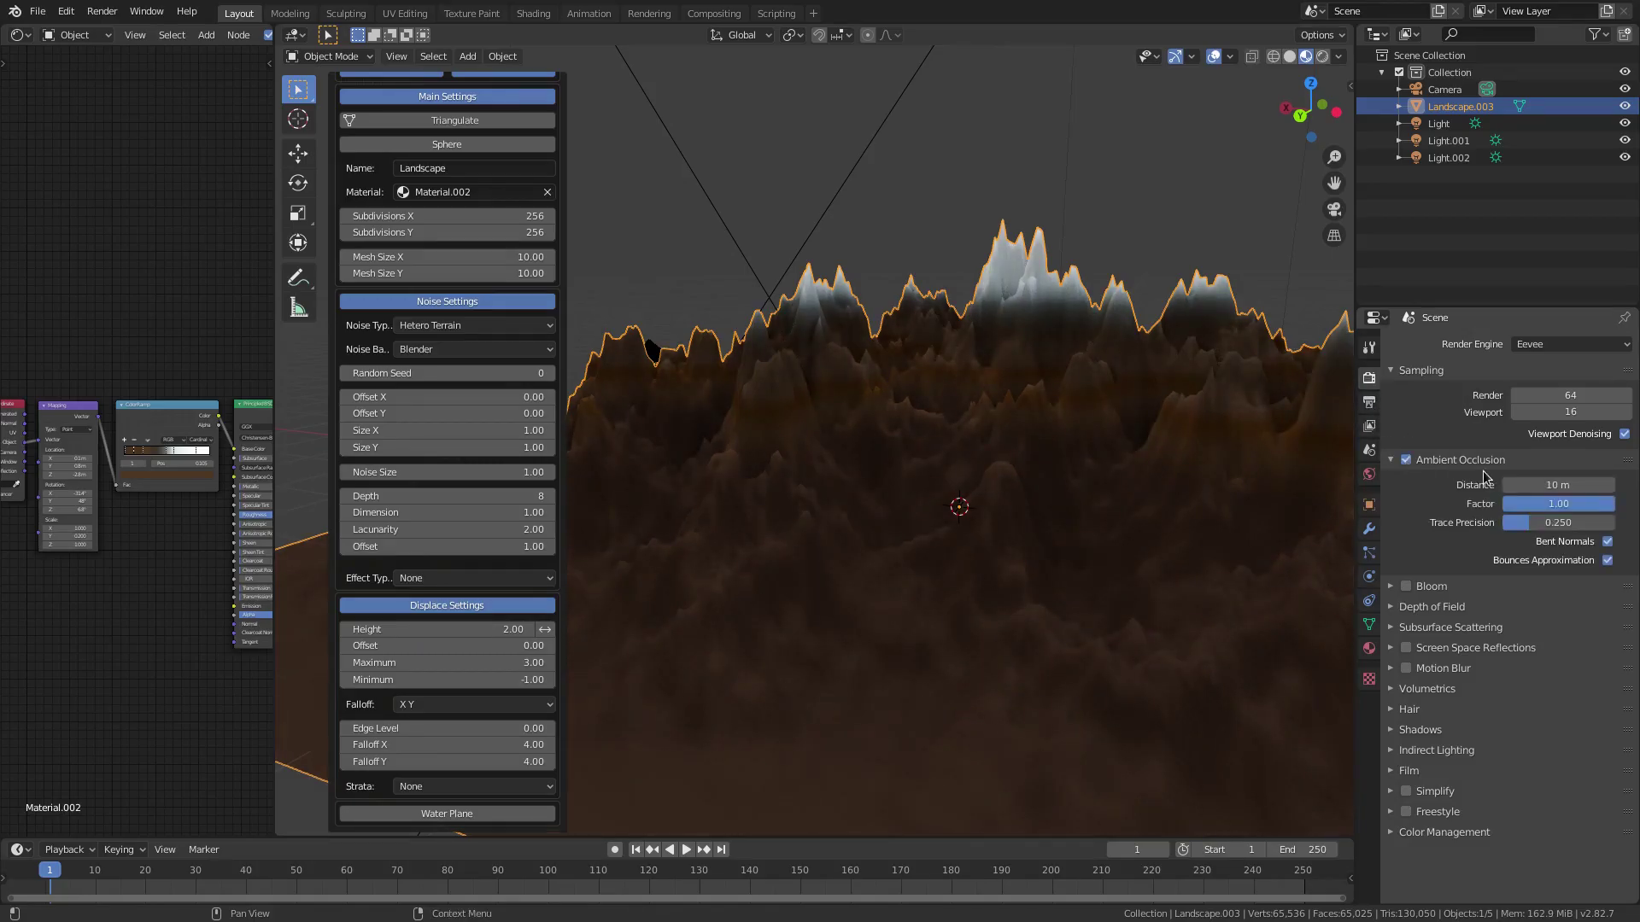
# Step: Try an ambient occlusion distance of 0.2 m and set it back to 10 m
pyautogui.click(1542, 484)
pyautogui.write('0.2')
pyautogui.press('Return')
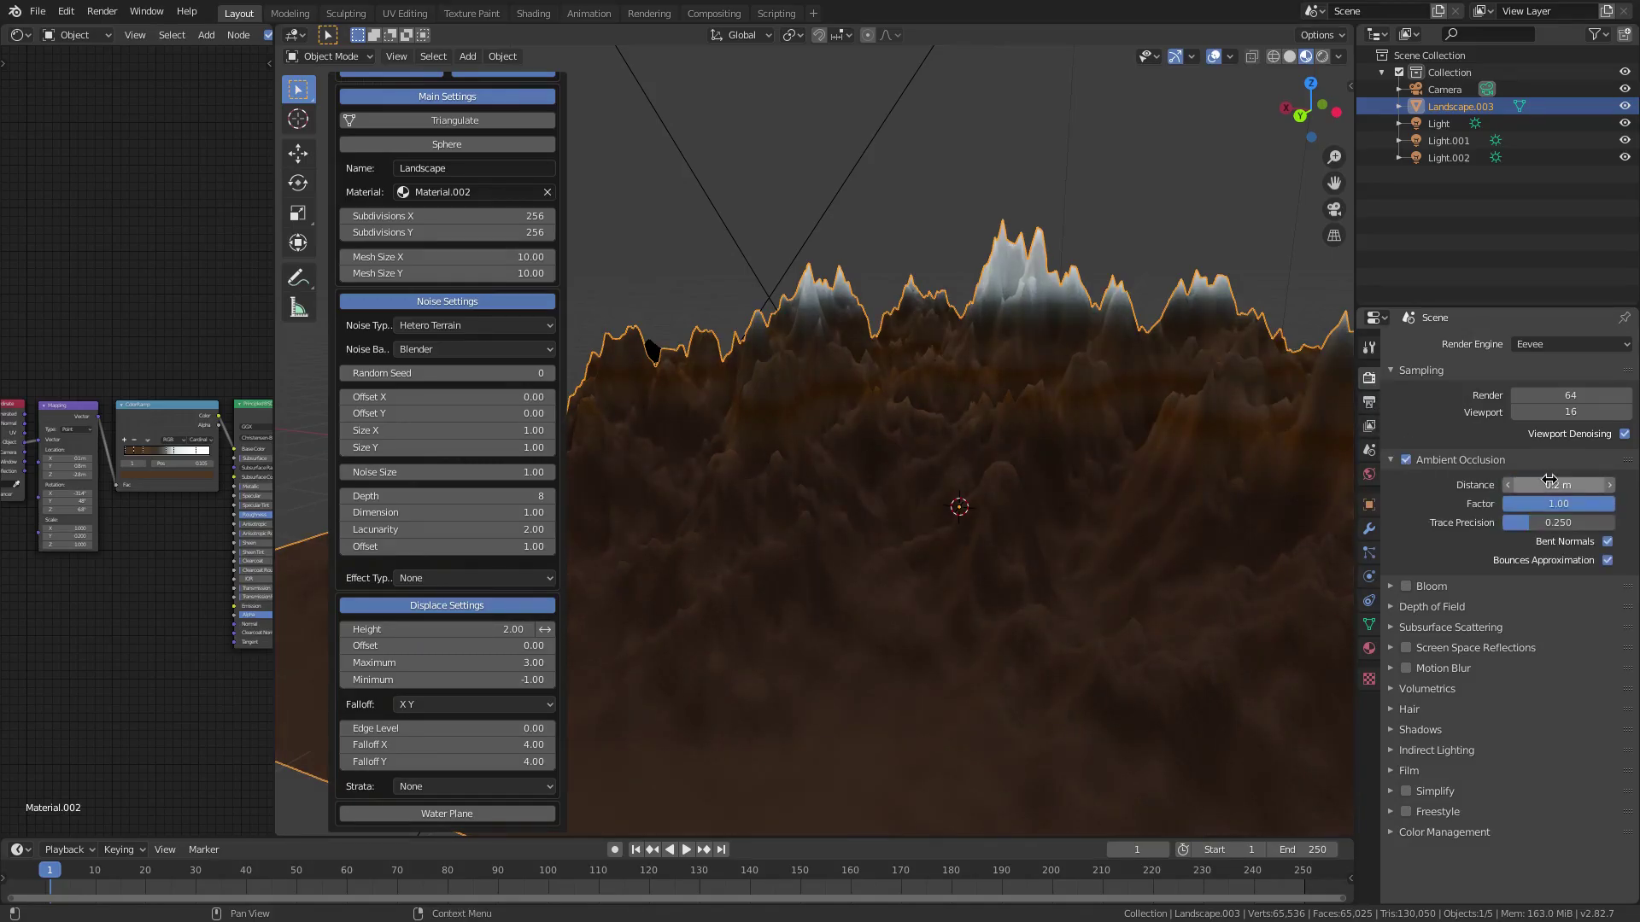
pyautogui.click(1549, 484)
pyautogui.write('10')
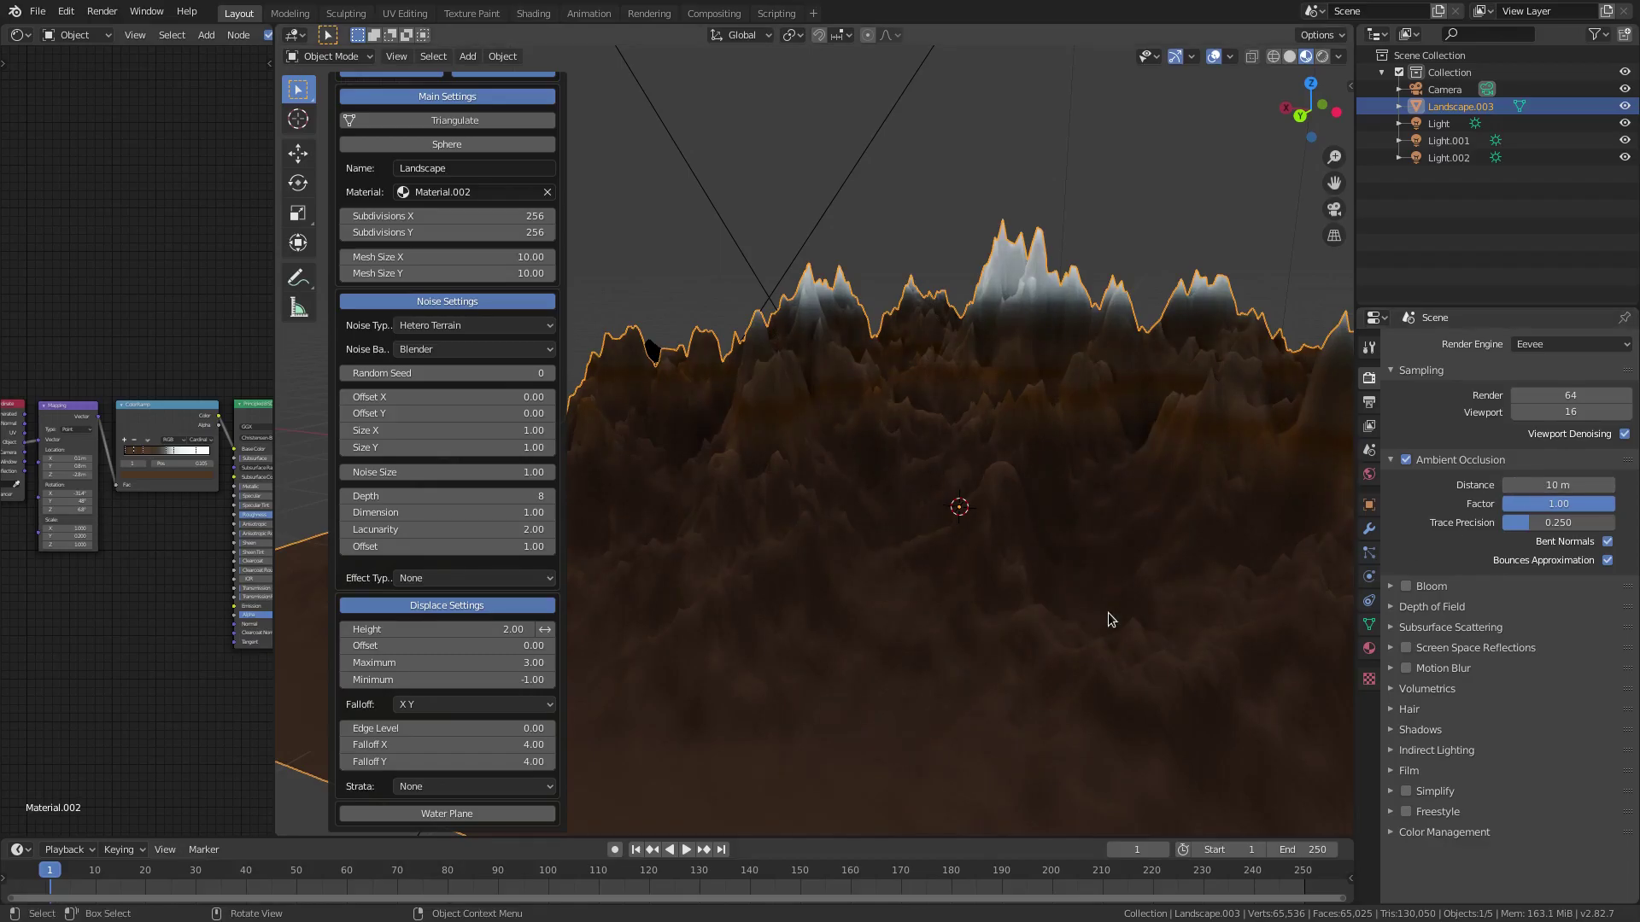
# Step: Compare the landscape with ambient occlusion off and on, and examine the mountains from several sides
pyautogui.click(1406, 461)
pyautogui.click(1406, 461)
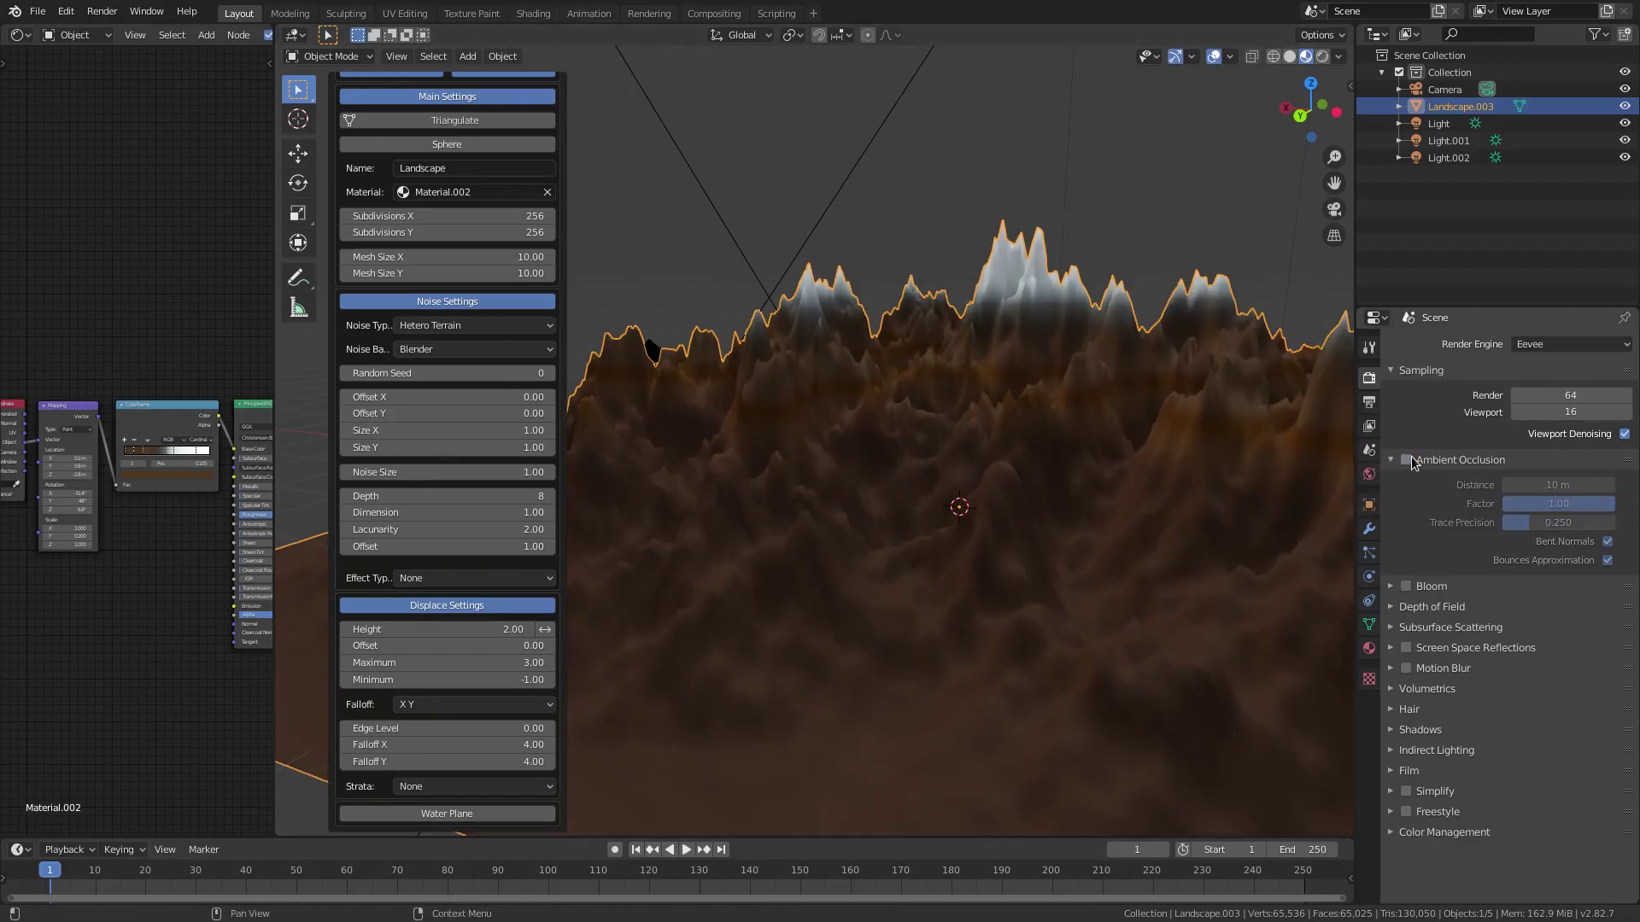
pyautogui.moveTo(888, 521); pyautogui.dragTo(1175, 548, button='middle')
pyautogui.click(923, 564)
pyautogui.moveTo(1010, 475); pyautogui.dragTo(325, 478, button='middle')
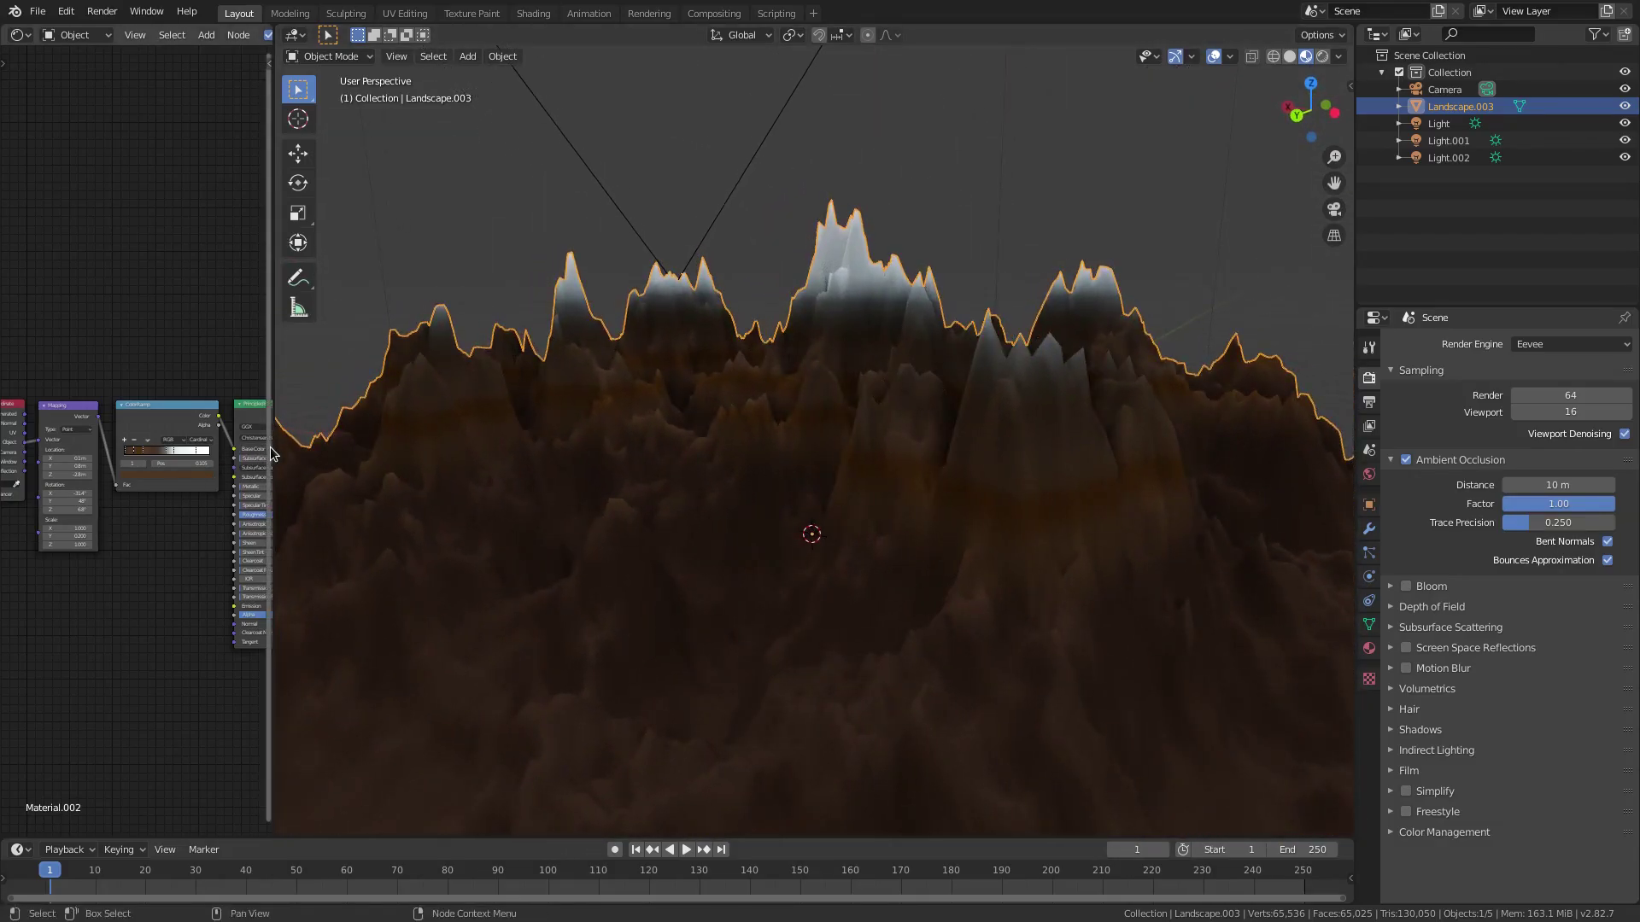
# Step: Widen the shader editor and shift the Texture Coordinate and Mapping nodes slightly within the landscape material
pyautogui.moveTo(274, 453); pyautogui.dragTo(681, 438)
pyautogui.moveTo(803, 507); pyautogui.dragTo(1069, 497, button='middle')
pyautogui.scroll(1, 332, 576)
pyautogui.scroll(1, 332, 578)
pyautogui.moveTo(285, 542); pyautogui.dragTo(271, 504, button='middle')
pyautogui.press('b')
pyautogui.moveTo(128, 322); pyautogui.dragTo(262, 516)
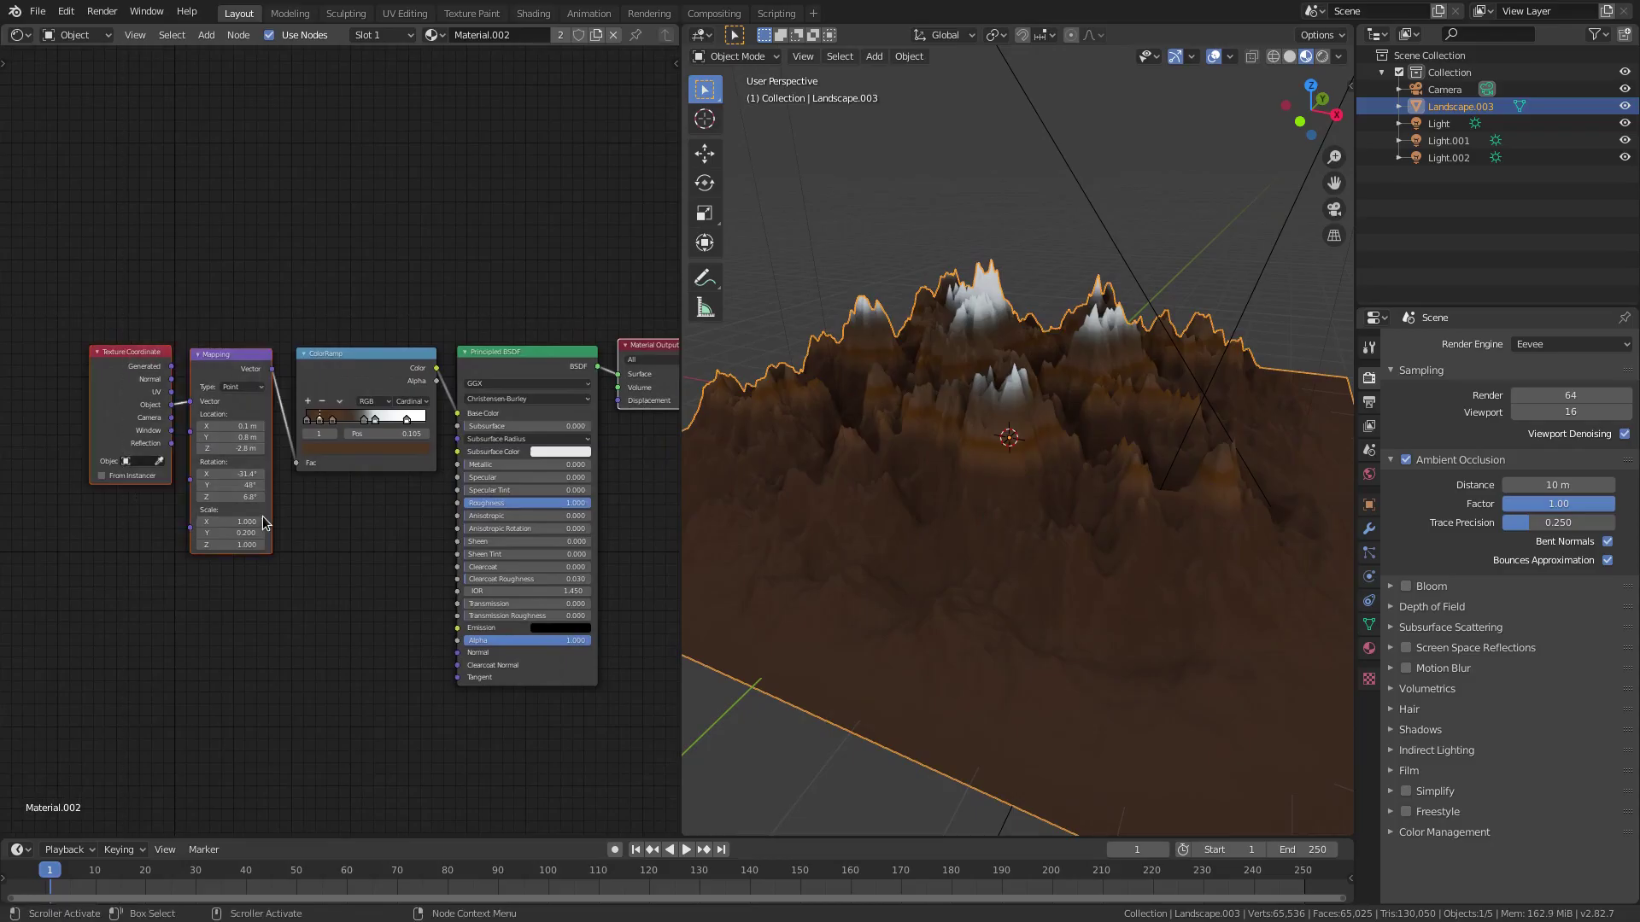
pyautogui.moveTo(232, 365)
pyautogui.mouseDown()
pyautogui.moveTo(223, 346)
pyautogui.moveTo(234, 359)
pyautogui.mouseUp()
pyautogui.click(235, 413)
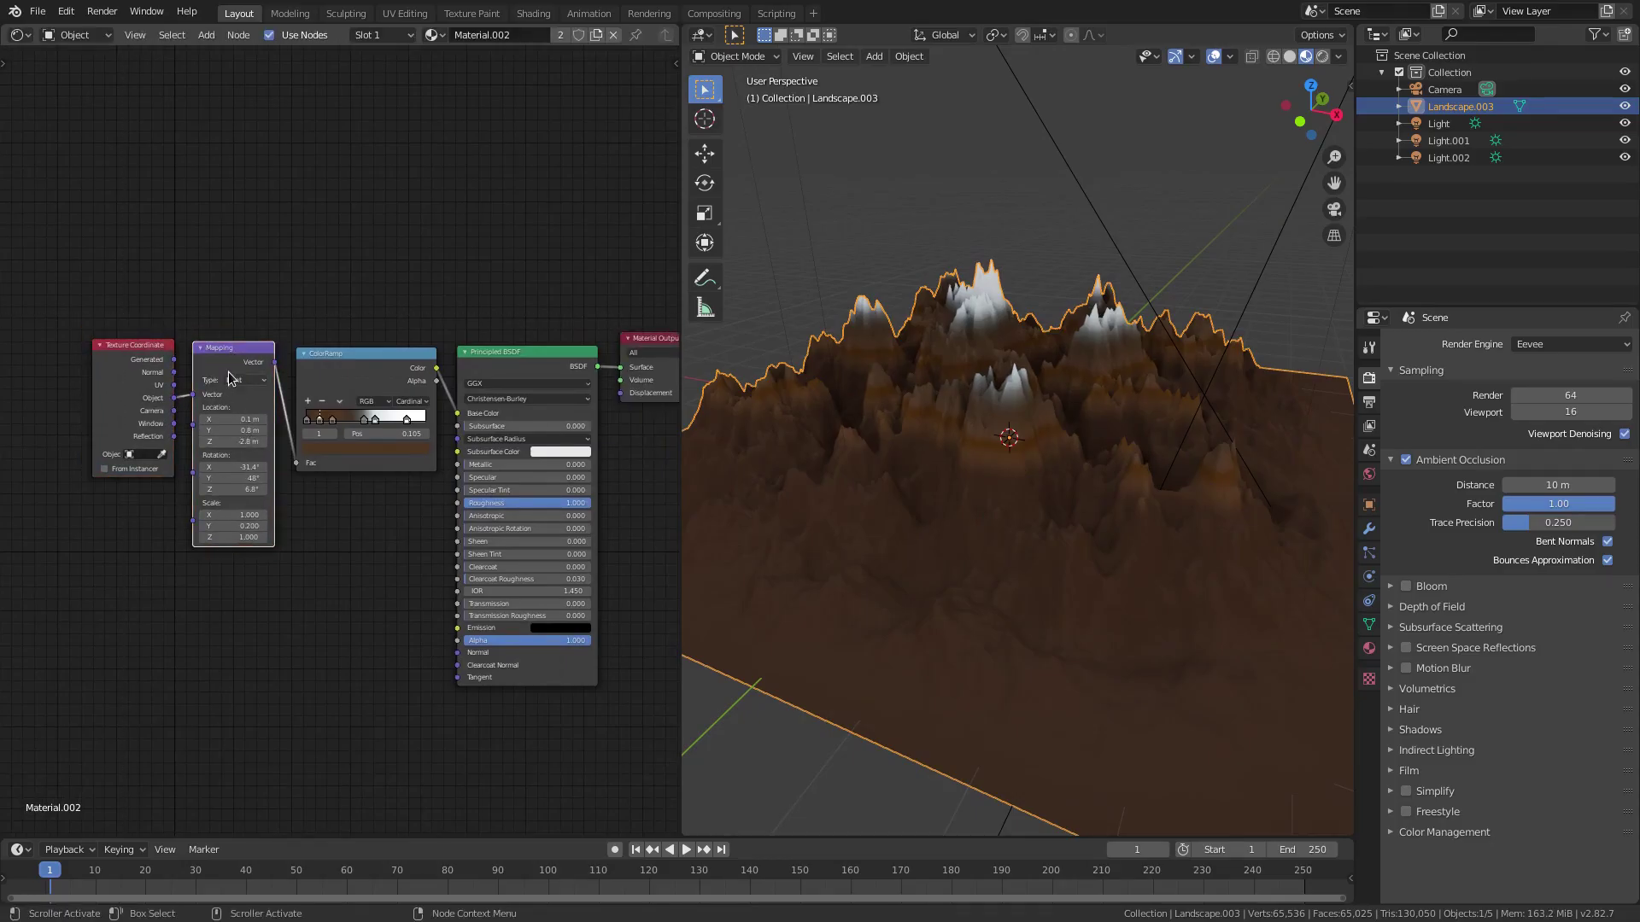
# Step: Disconnect the Mapping vector from the ColorRamp's Fac input, inspect the landscape, and reconnect the two nodes
pyautogui.moveTo(295, 462); pyautogui.dragTo(292, 528)
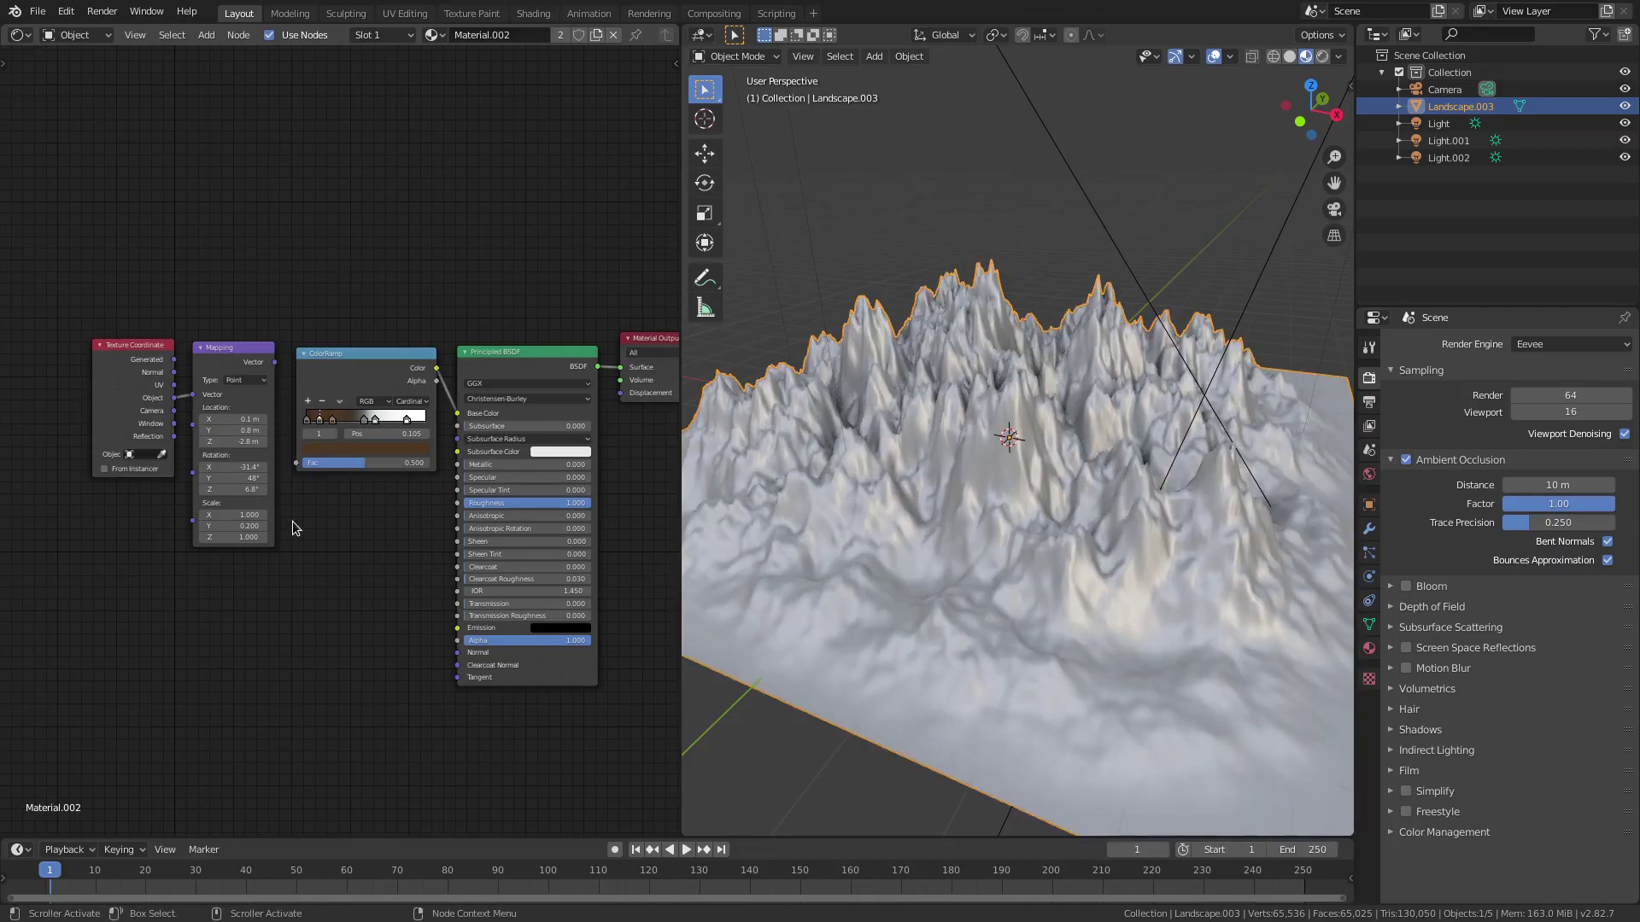
pyautogui.moveTo(955, 619)
pyautogui.mouseDown(button='middle')
pyautogui.moveTo(1211, 648)
pyautogui.moveTo(1254, 630)
pyautogui.moveTo(1032, 602)
pyautogui.moveTo(922, 641)
pyautogui.moveTo(1024, 615)
pyautogui.mouseUp(button='middle')
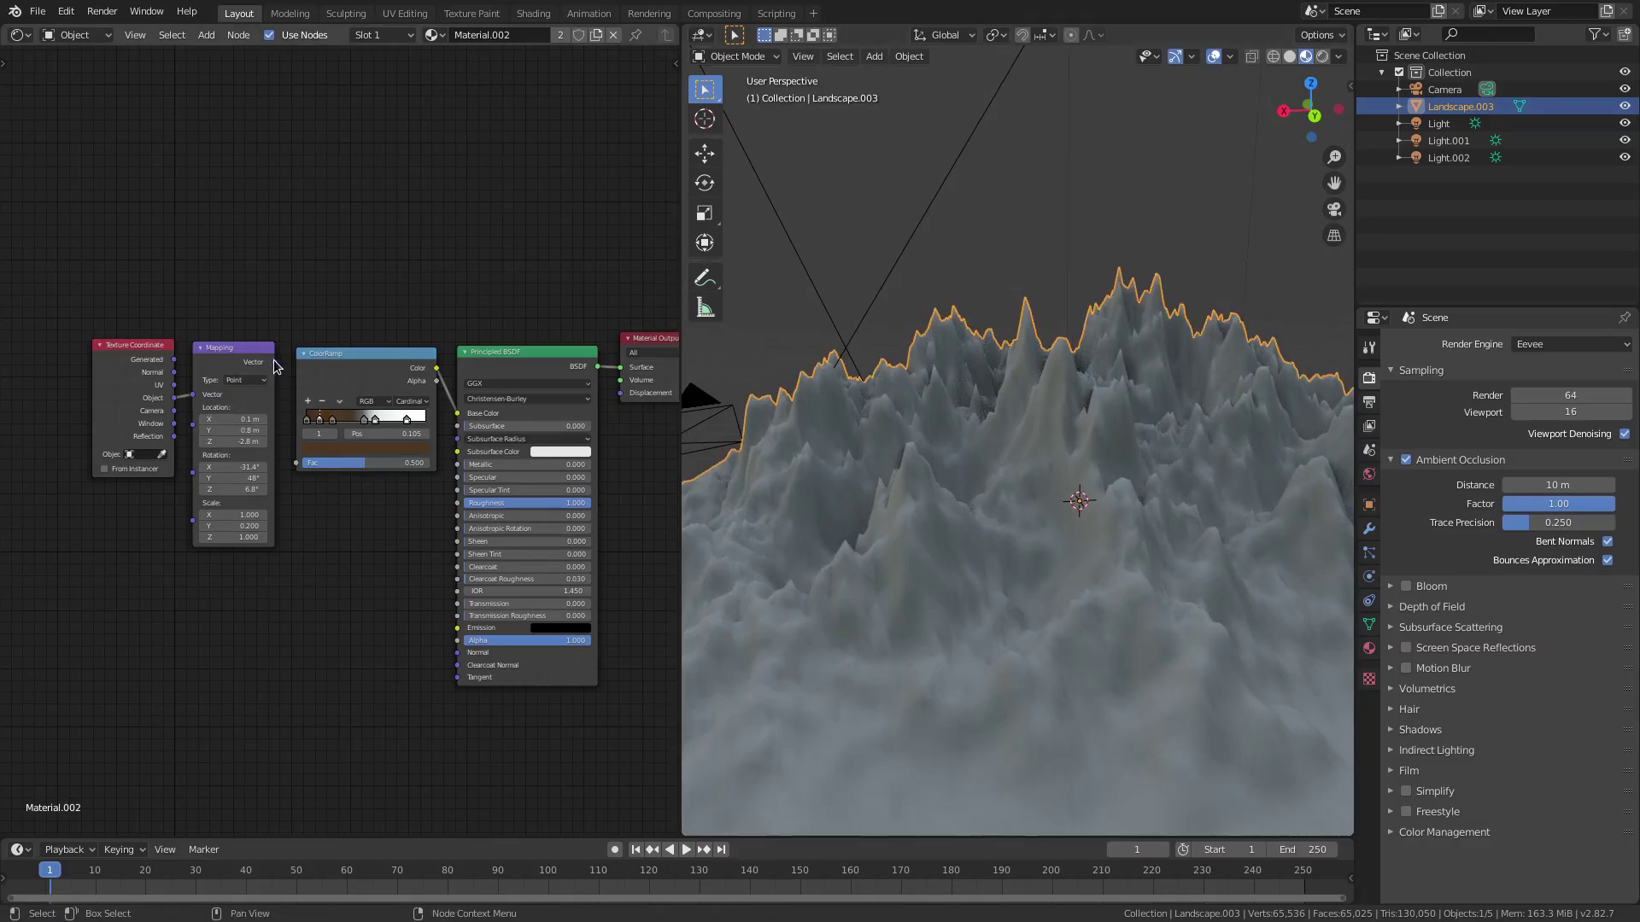
pyautogui.moveTo(274, 362); pyautogui.dragTo(297, 463)
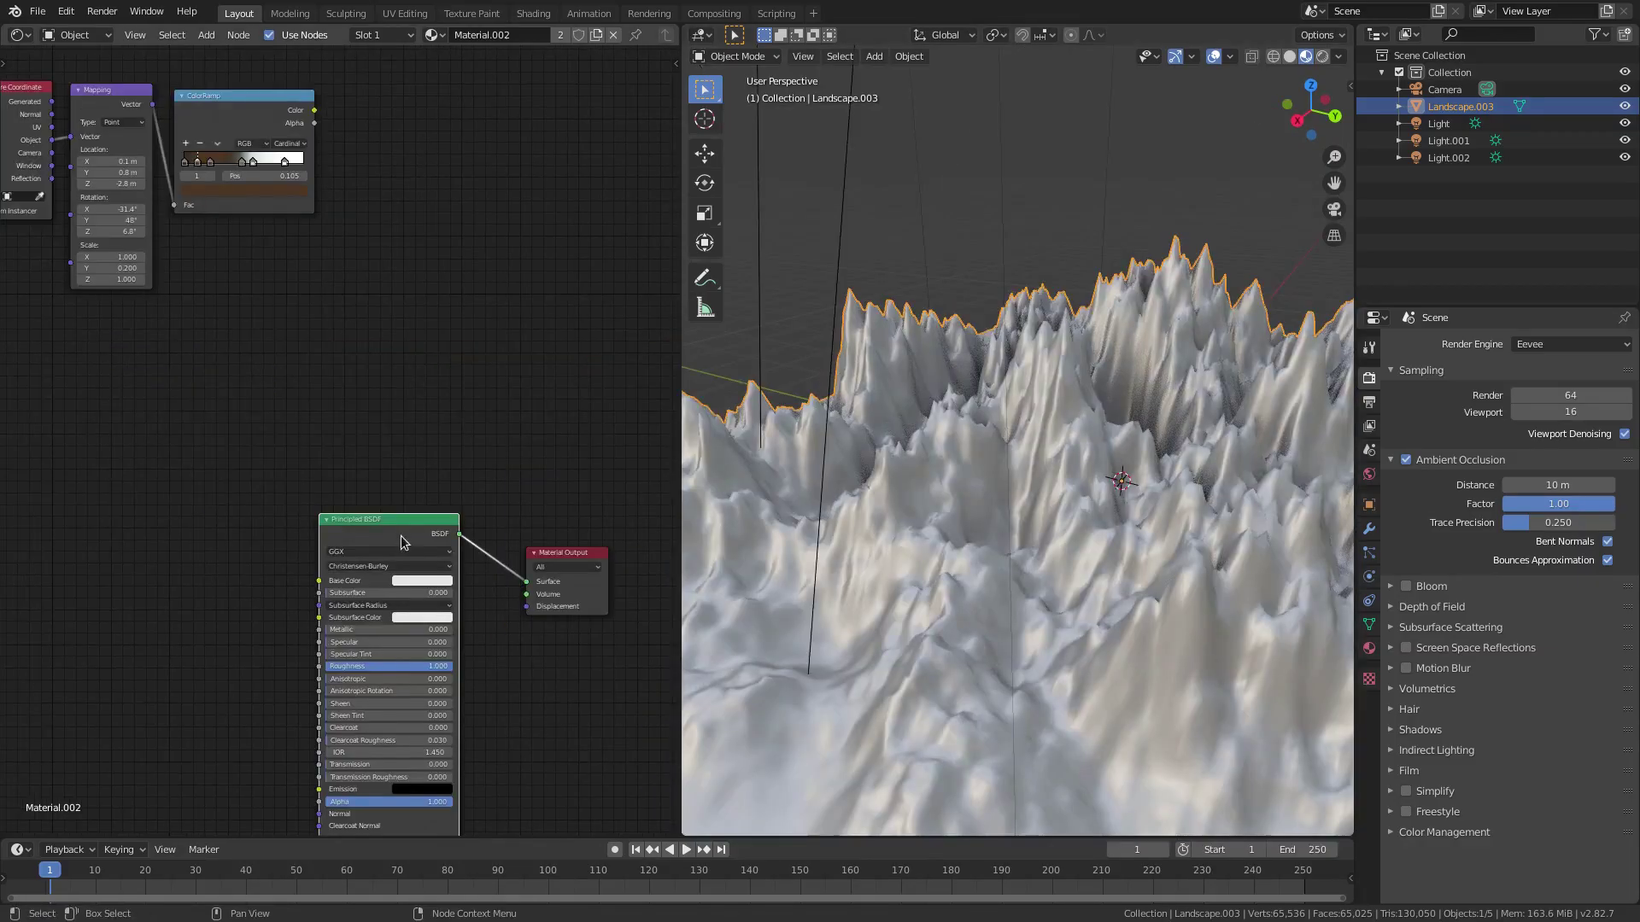
# Step: Separate the Principled BSDF node from the ColorRamp and place it beside the Material Output
pyautogui.moveTo(402, 535); pyautogui.dragTo(438, 493)
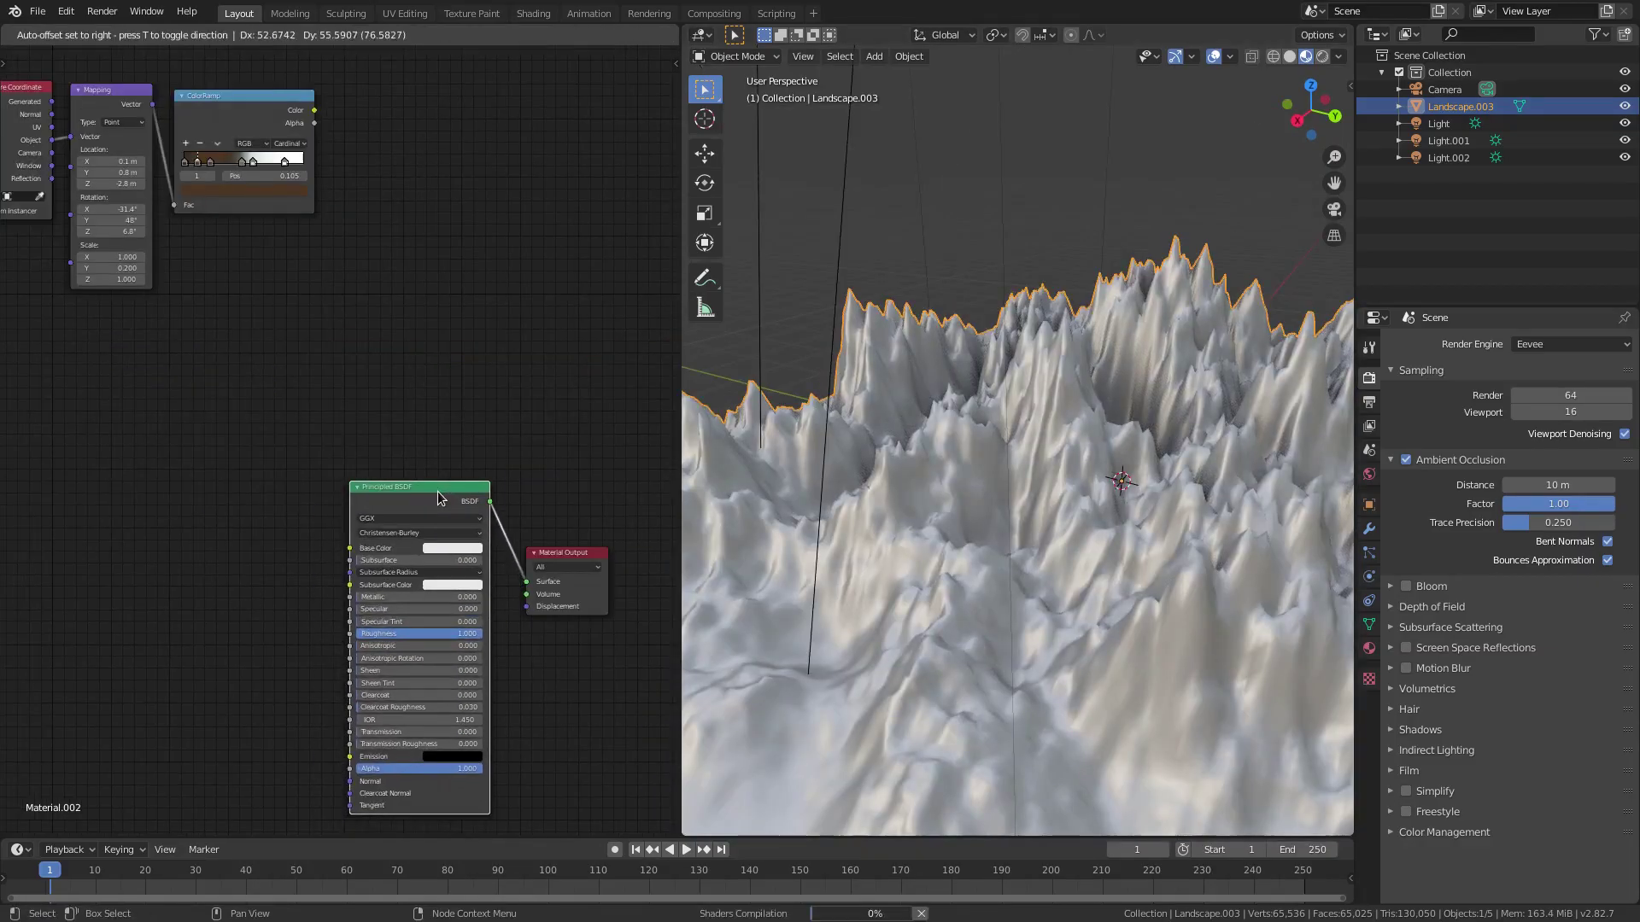
pyautogui.moveTo(1068, 652)
pyautogui.mouseDown(button='middle')
pyautogui.moveTo(1068, 625)
pyautogui.moveTo(957, 551)
pyautogui.mouseUp(button='middle')
# Step: Set the Principled BSDF's Specular to 0.600 and Roughness to 0.000 to preview a glossy surface
pyautogui.moveTo(395, 633)
pyautogui.mouseDown()
pyautogui.moveTo(360, 633)
pyautogui.moveTo(432, 610)
pyautogui.mouseUp()
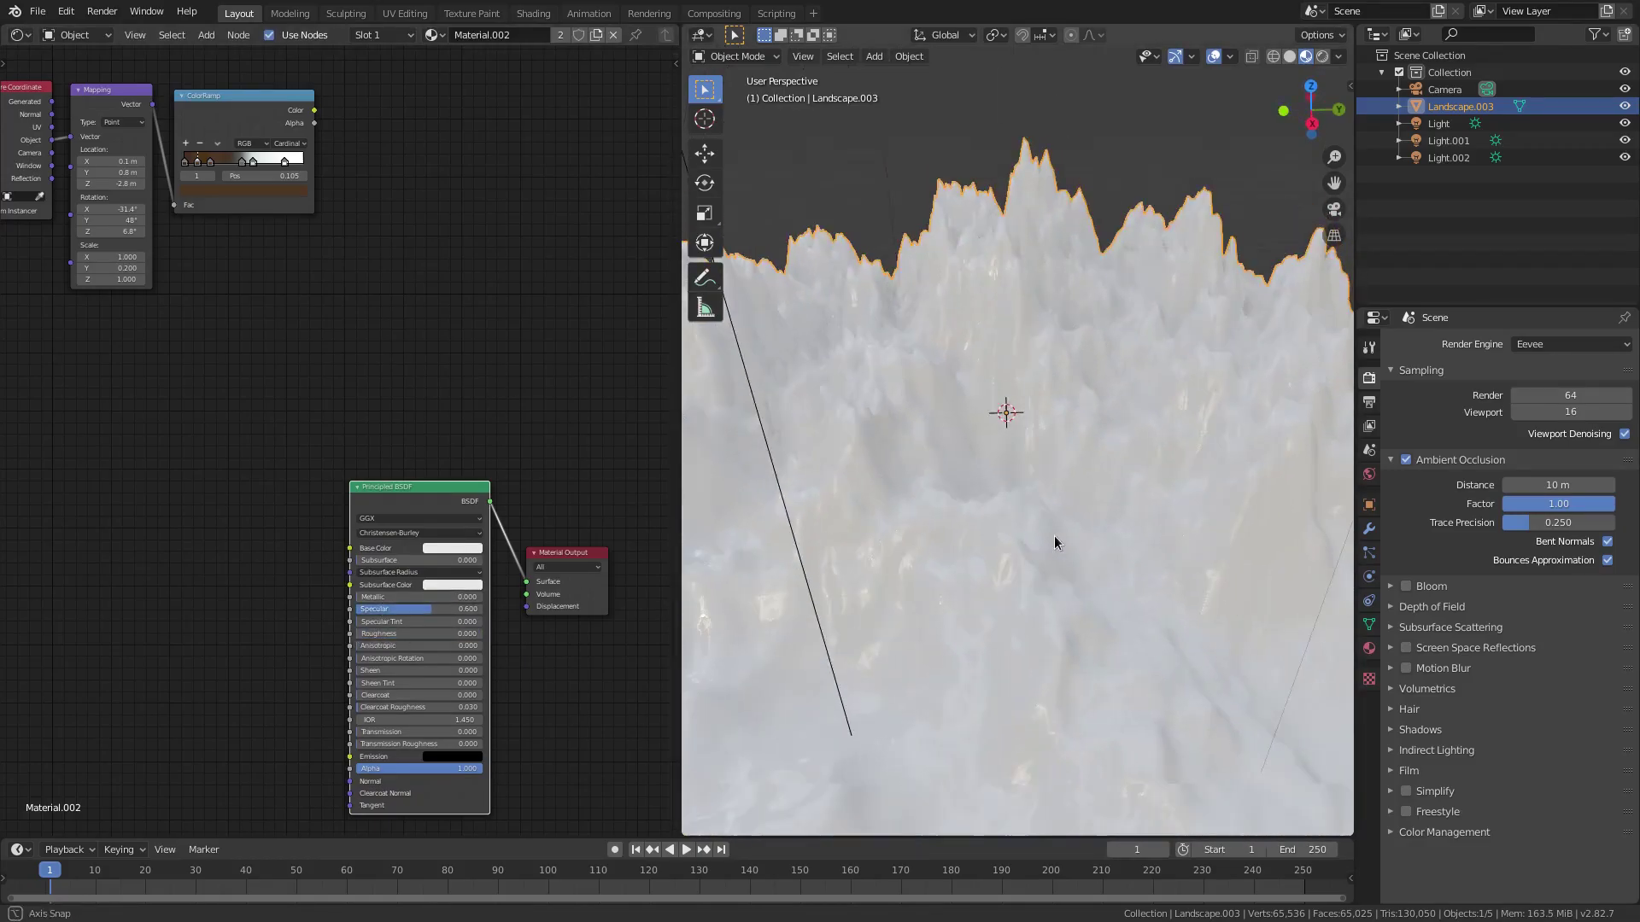
pyautogui.moveTo(1054, 535); pyautogui.dragTo(1153, 536, button='middle')
pyautogui.scroll(-5, 1076, 488)
pyautogui.moveTo(1076, 489); pyautogui.dragTo(1119, 488, button='middle')
# Step: Set the Principled BSDF's Roughness to 0.264 and inspect the shine on the peaks
pyautogui.press('g')
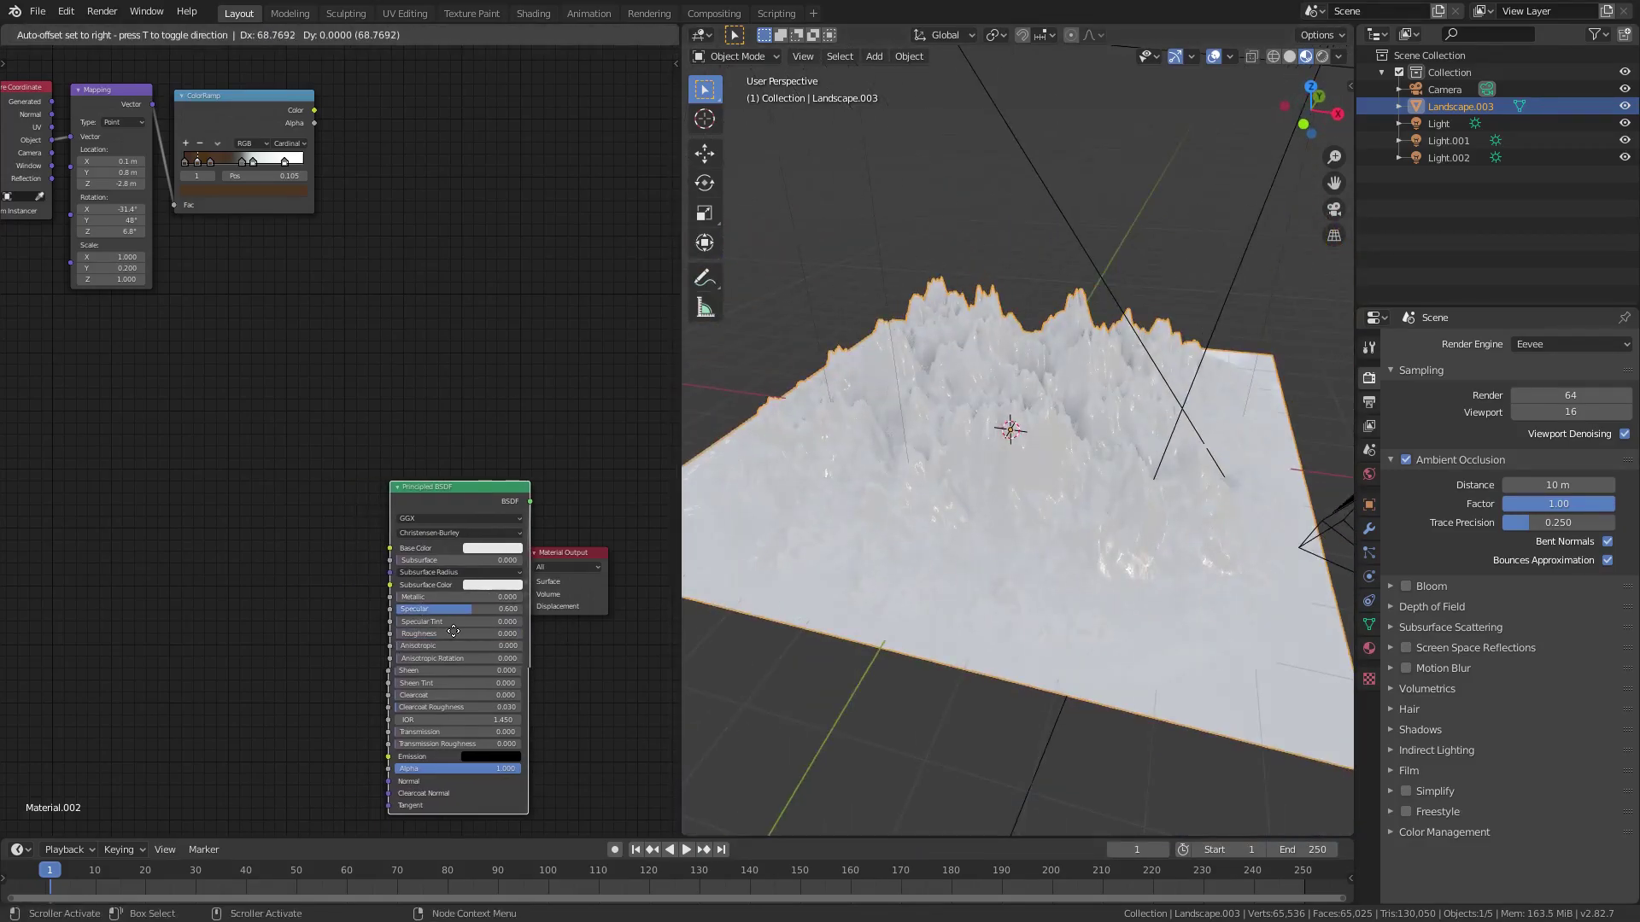
pyautogui.click(412, 624)
pyautogui.scroll(5, 1132, 495)
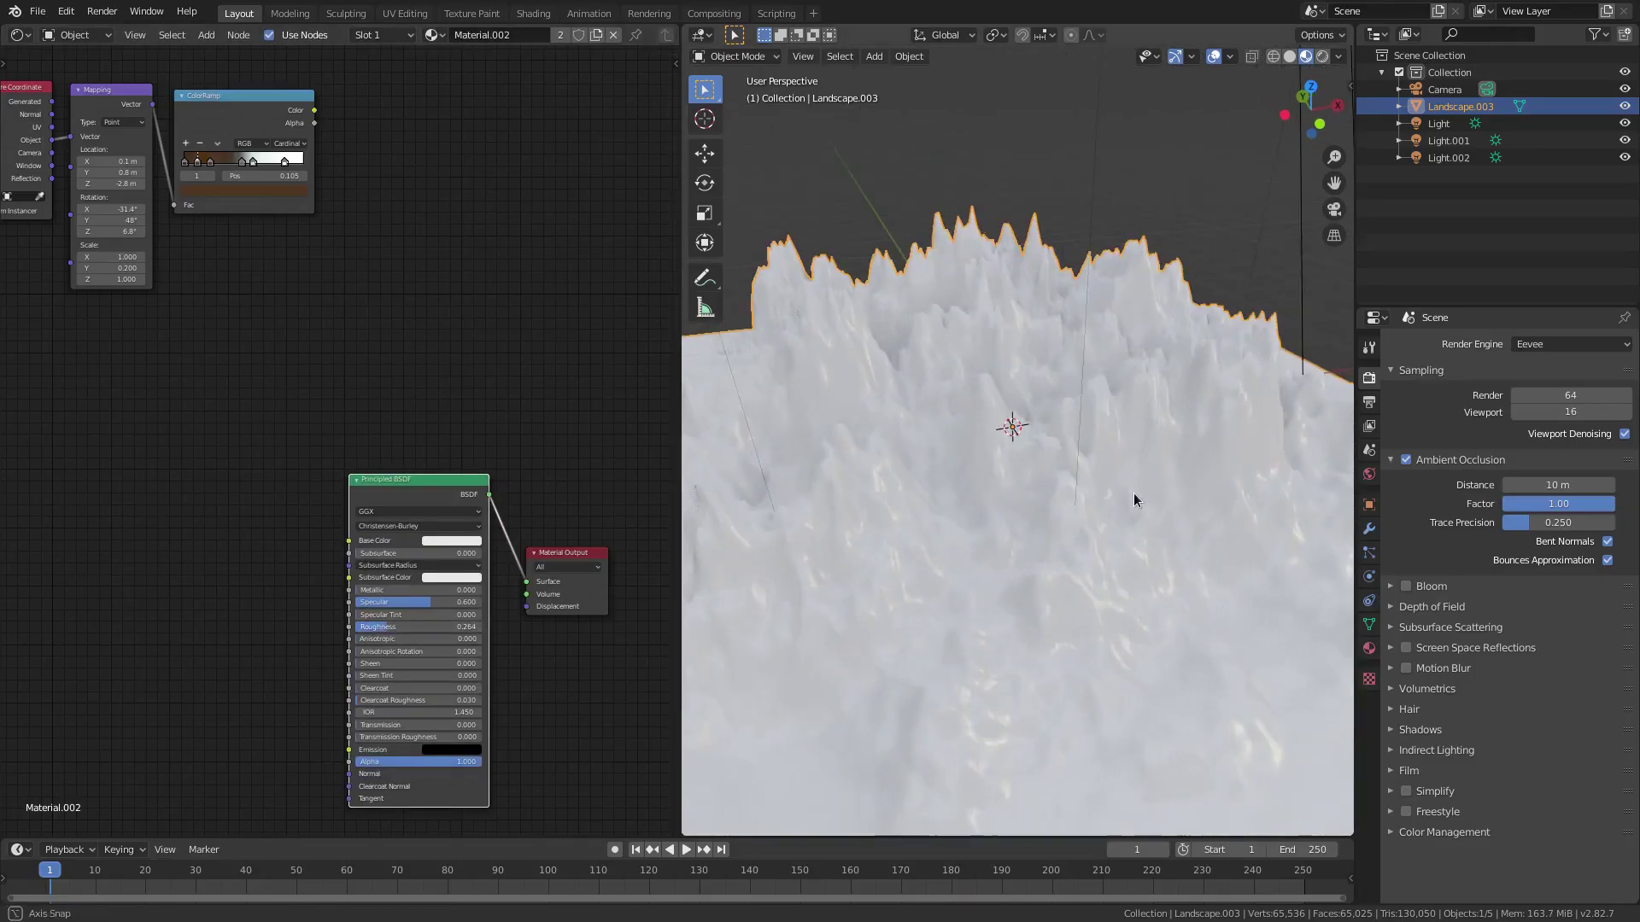
pyautogui.moveTo(1134, 493); pyautogui.dragTo(947, 504, button='middle')
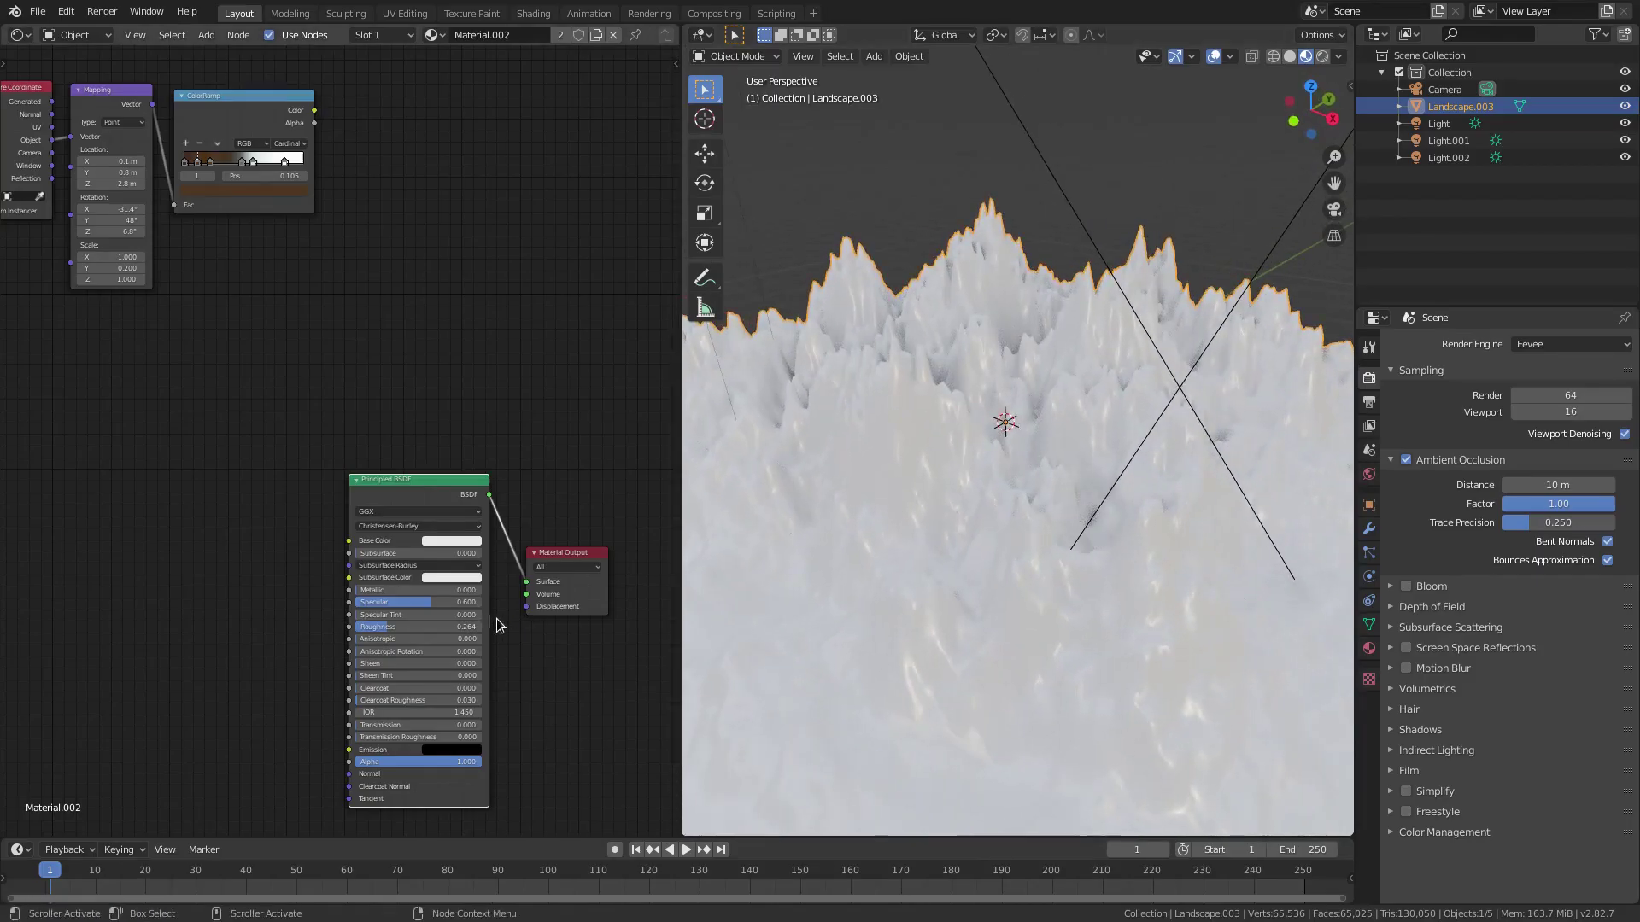
# Step: Set the Principled BSDF's Specular to 0.000 and Roughness to 1.000, and move the Material Output level with it
pyautogui.moveTo(460, 599); pyautogui.dragTo(510, 625)
pyautogui.moveTo(982, 516); pyautogui.dragTo(1160, 499, button='middle')
pyautogui.moveTo(243, 597); pyautogui.dragTo(295, 514, button='middle')
pyautogui.moveTo(476, 680); pyautogui.dragTo(513, 681)
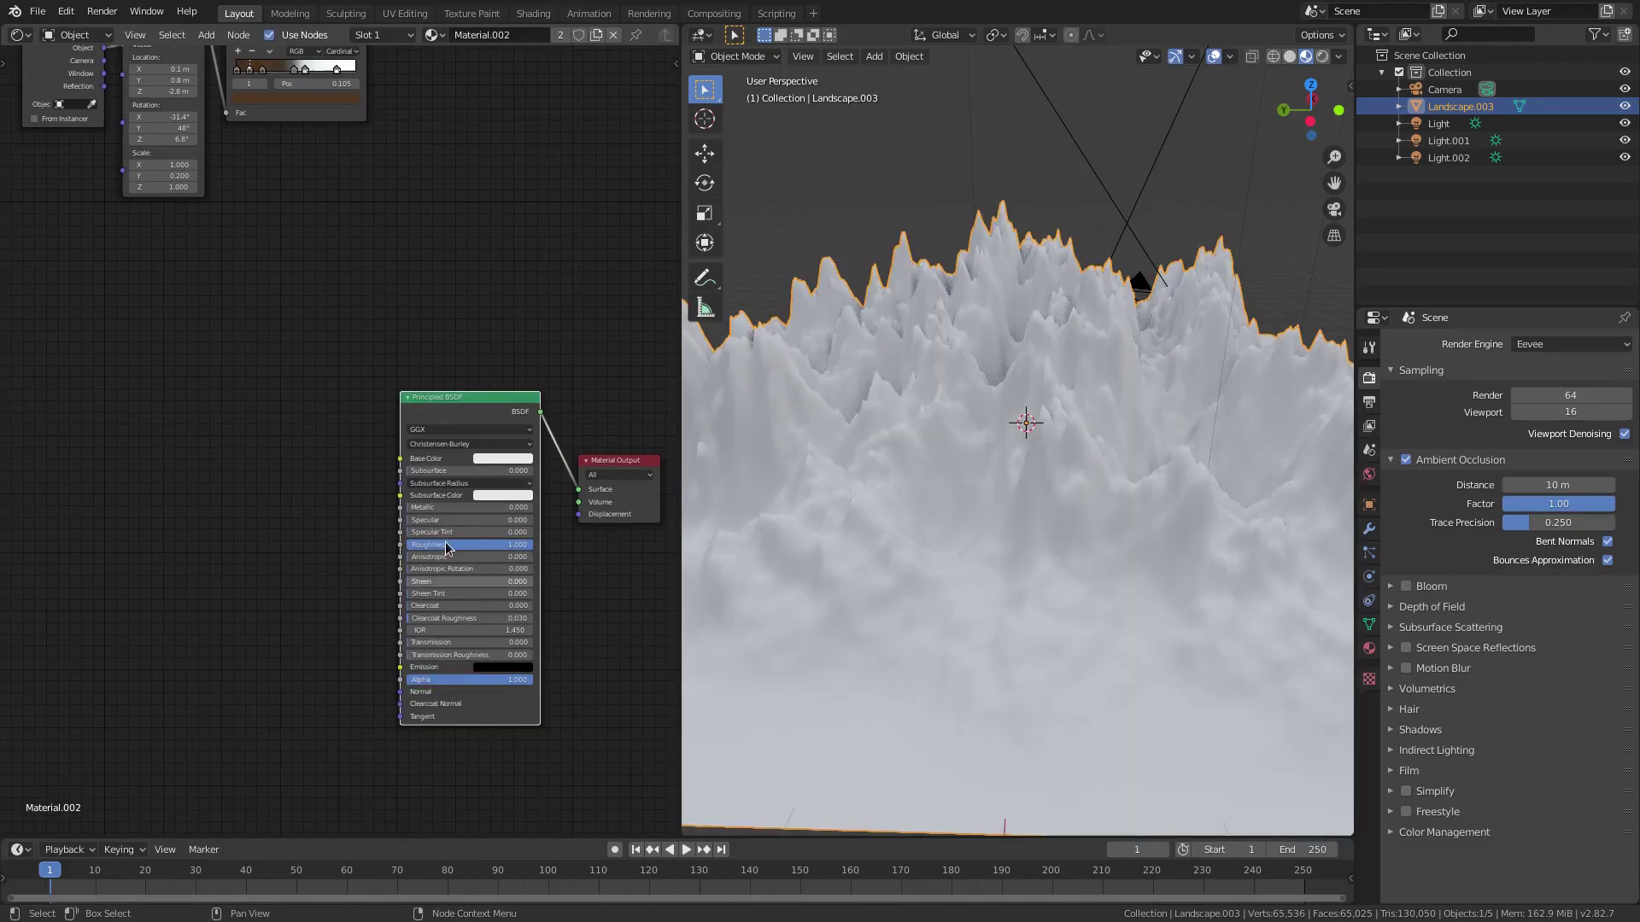
pyautogui.scroll(-3, 381, 429)
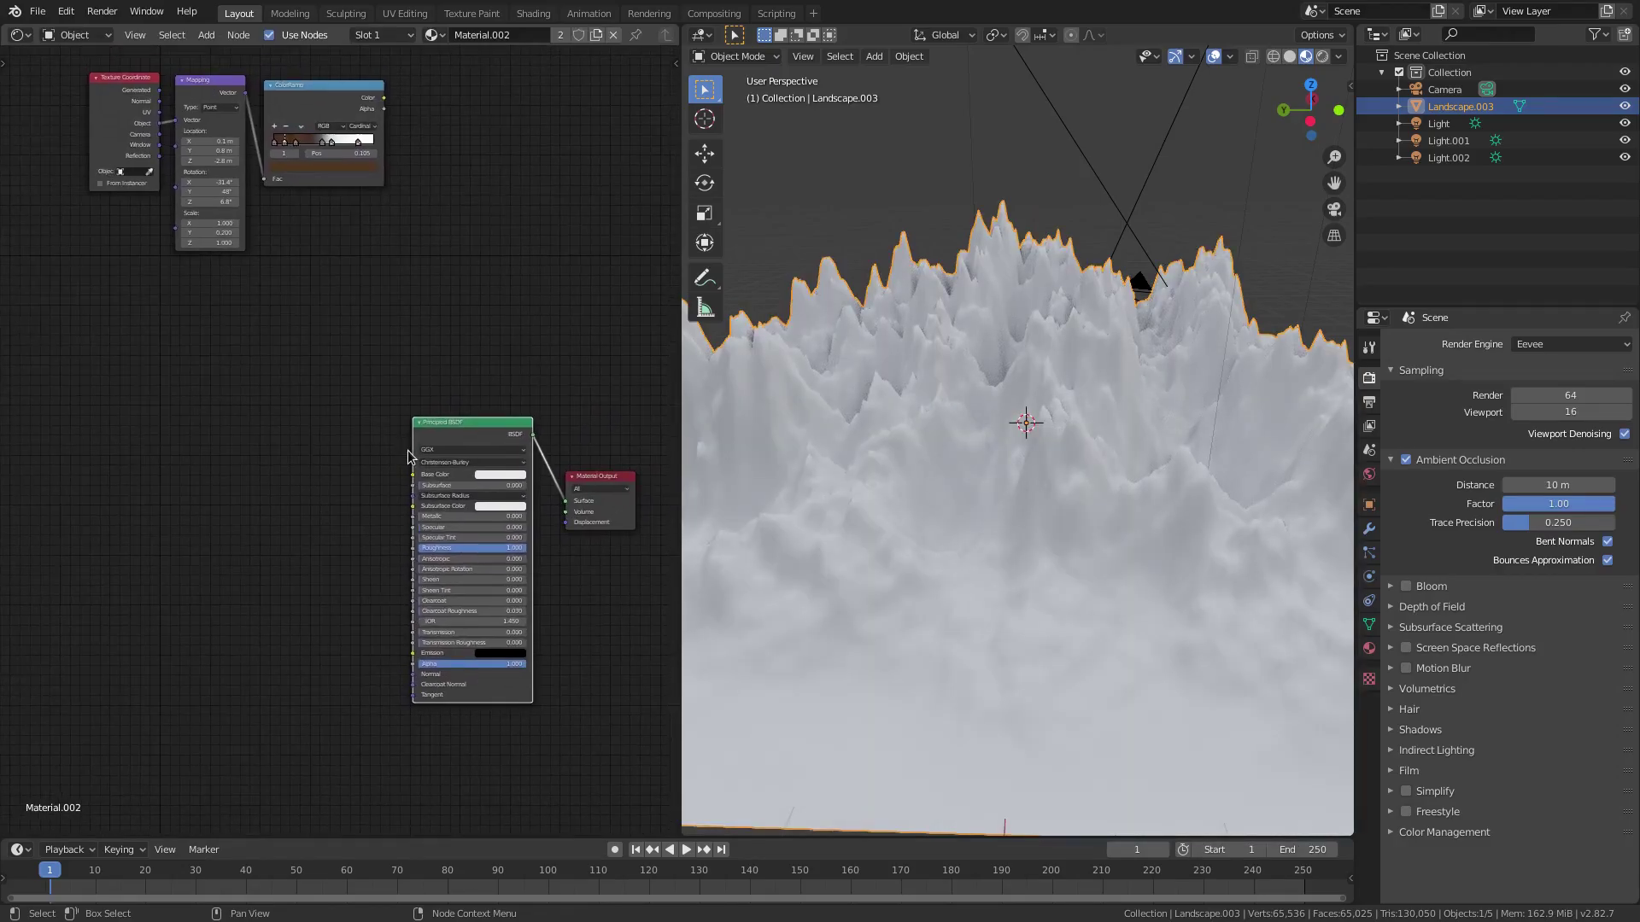
pyautogui.moveTo(588, 476); pyautogui.dragTo(581, 416)
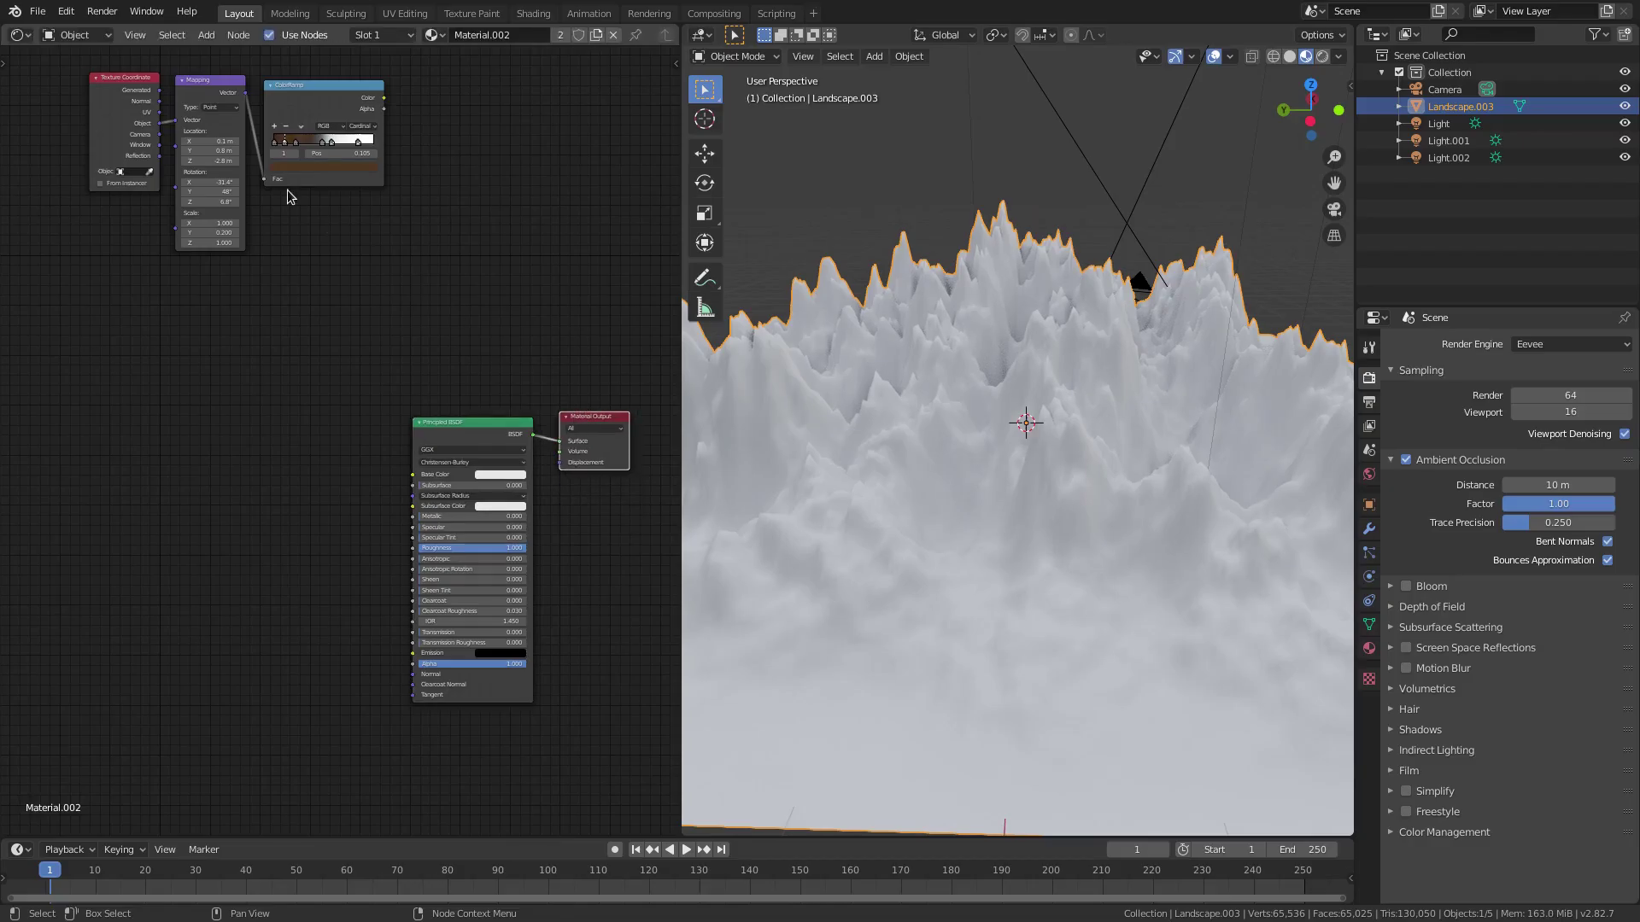
pyautogui.hotkey('shift', 'a')
pyautogui.click(243, 463)
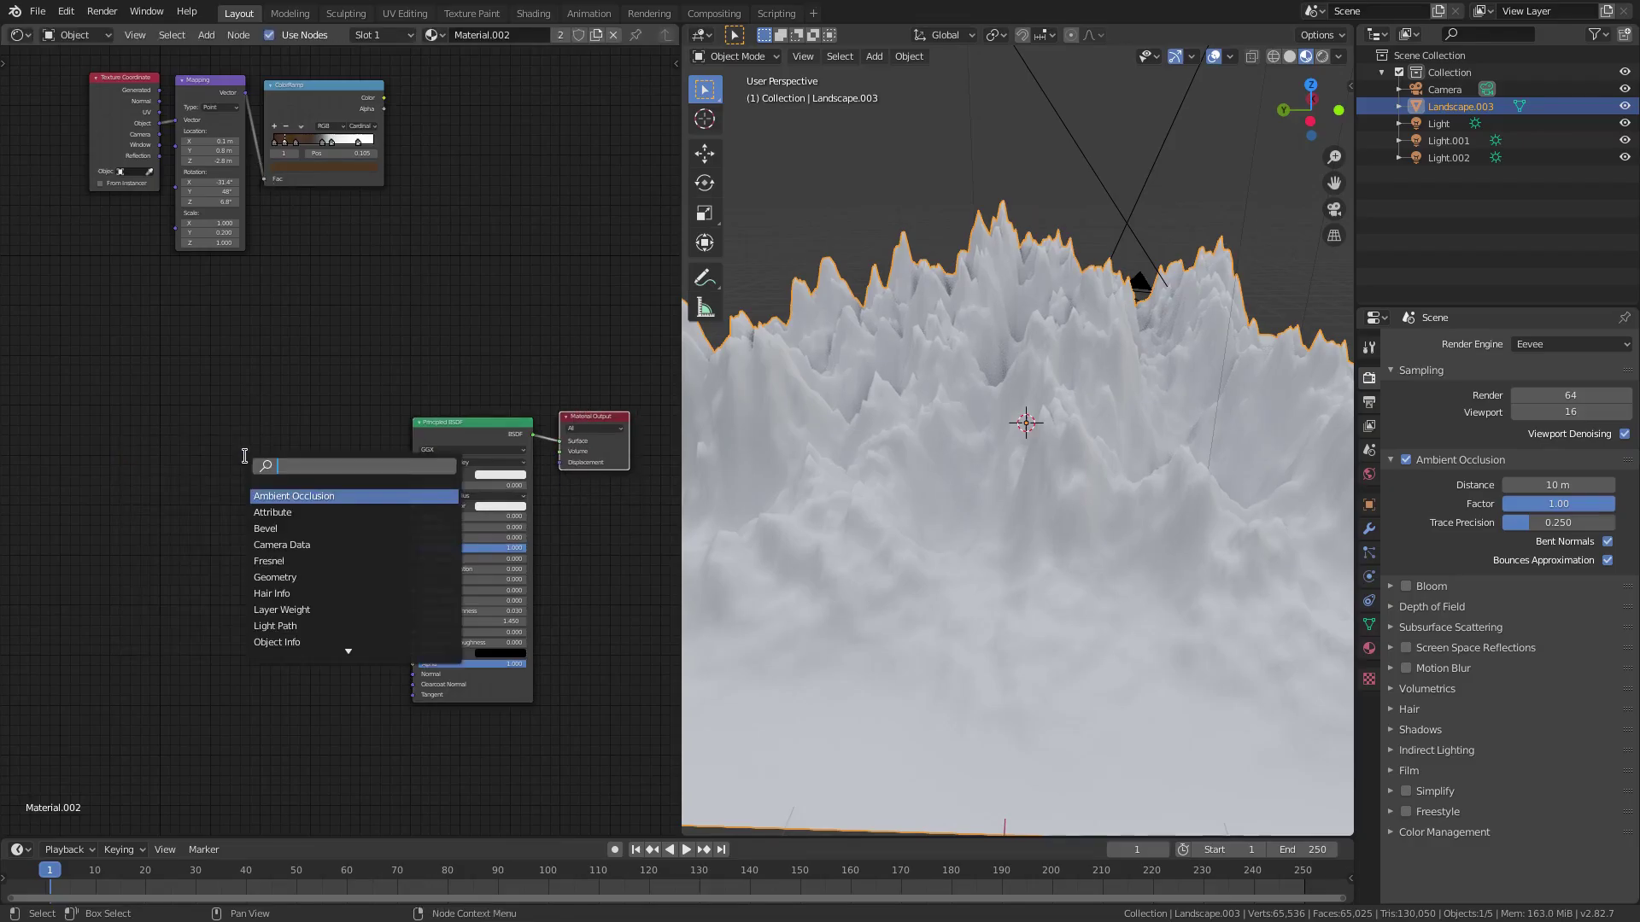
pyautogui.write('colo')
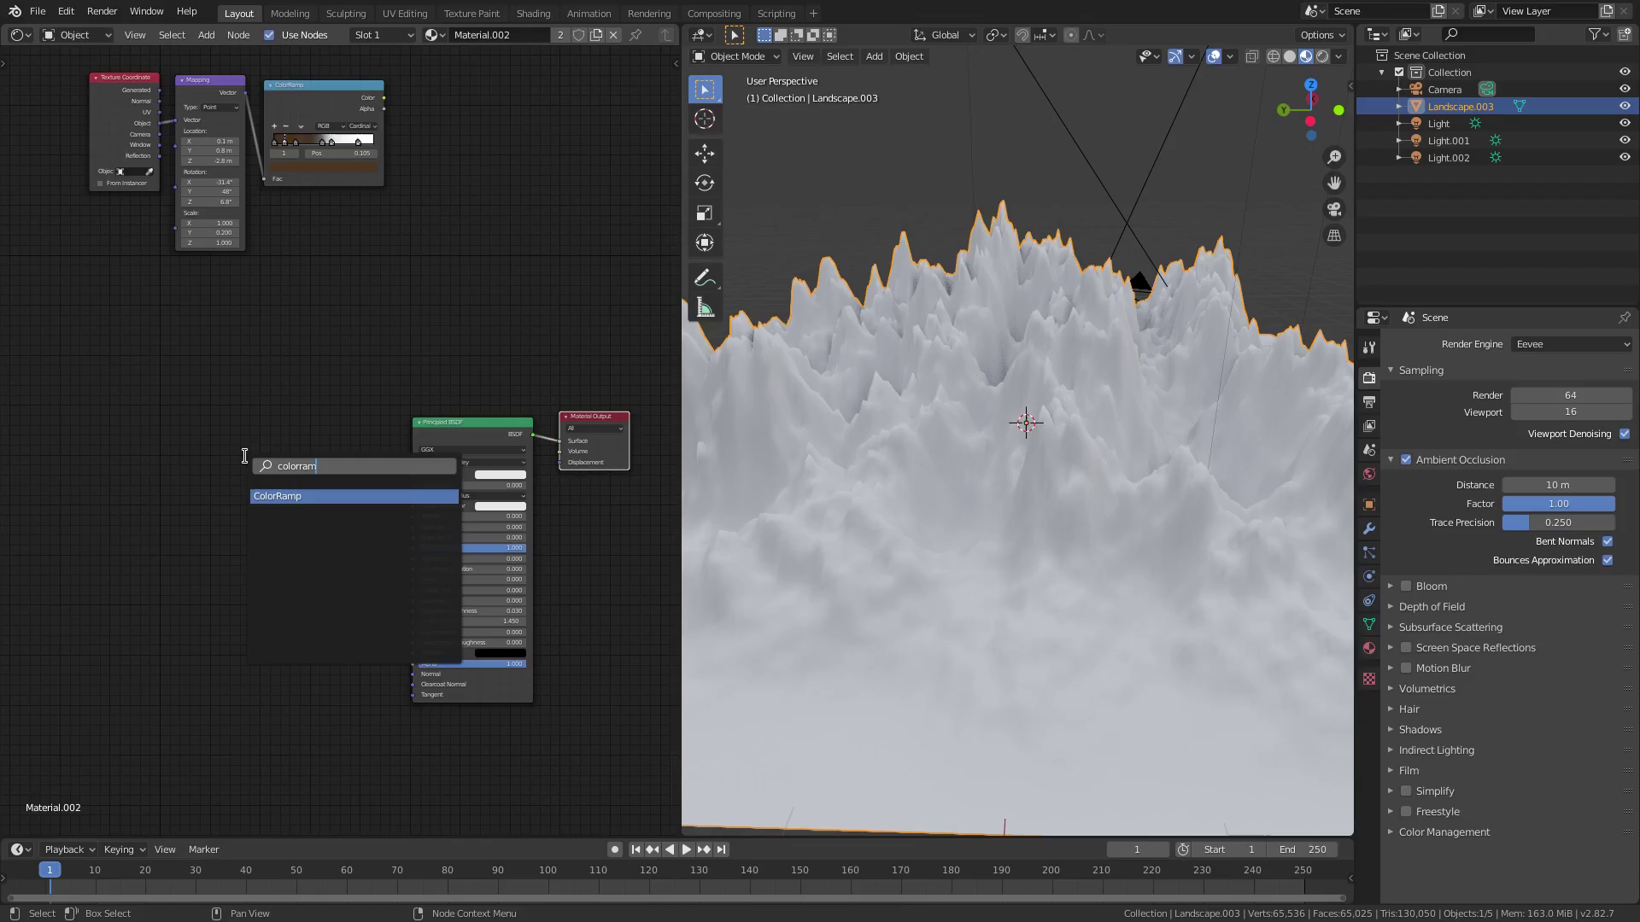
# Step: Detach the existing ColorRamp from the Mapping node and place it next to the Principled BSDF
pyautogui.click(306, 106)
pyautogui.moveTo(305, 107); pyautogui.dragTo(359, 427)
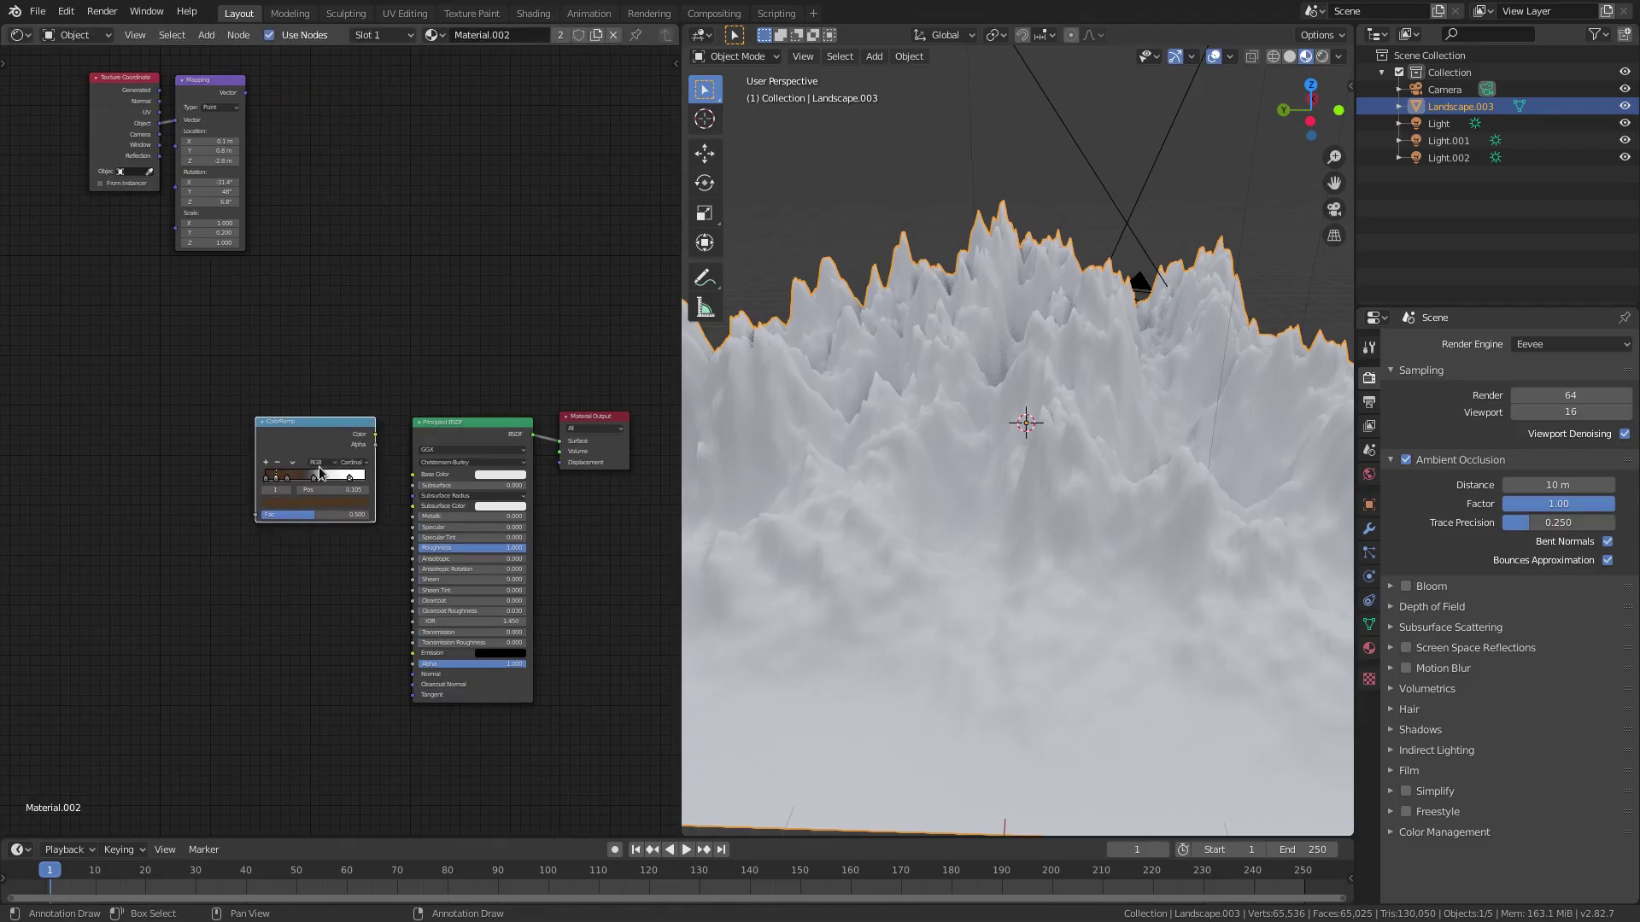
# Step: Add a second ColorRamp node and place it below the existing one
pyautogui.scroll(2, 321, 469)
pyautogui.hotkey('shift', 'a')
pyautogui.click(278, 512)
pyautogui.write('color')
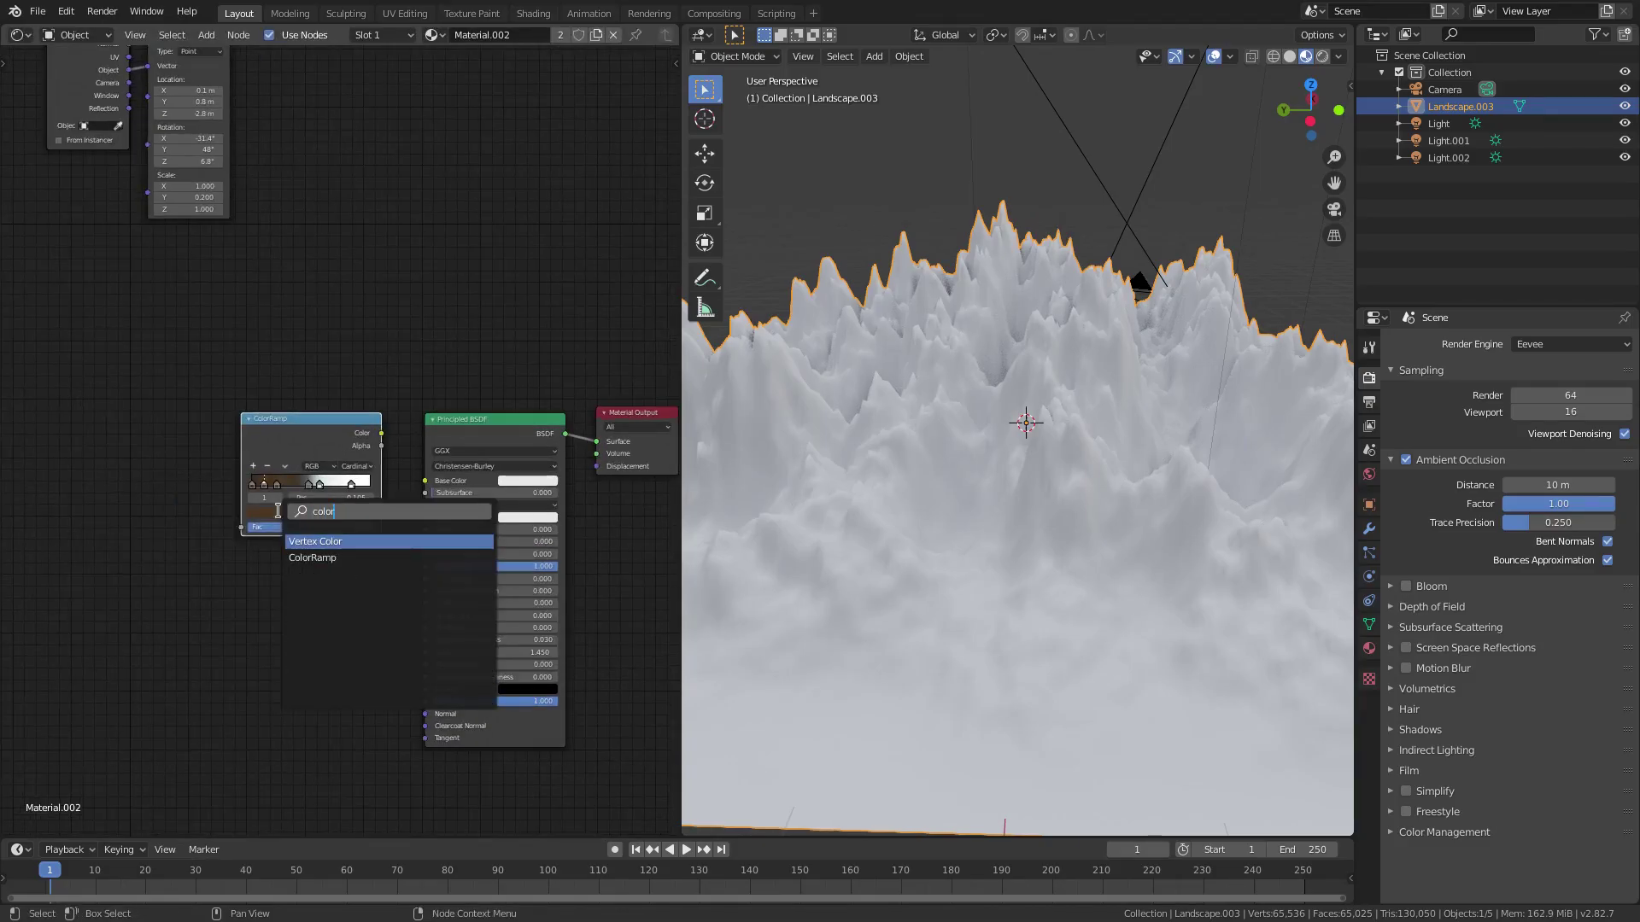
pyautogui.click(312, 558)
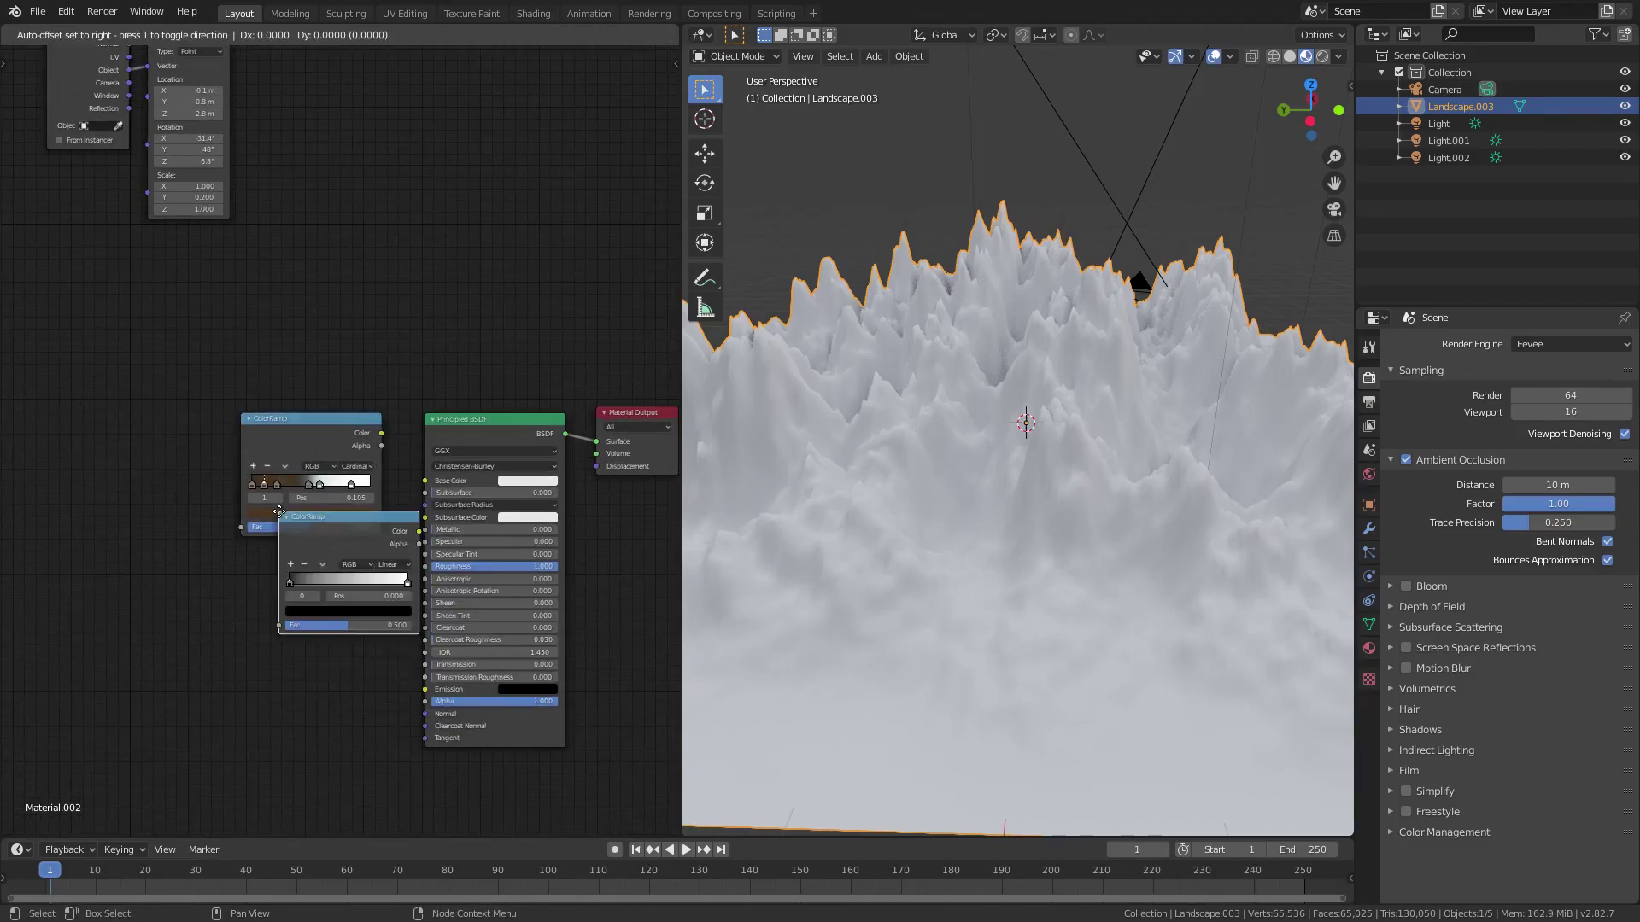
pyautogui.click(234, 558)
pyautogui.scroll(3, 231, 529)
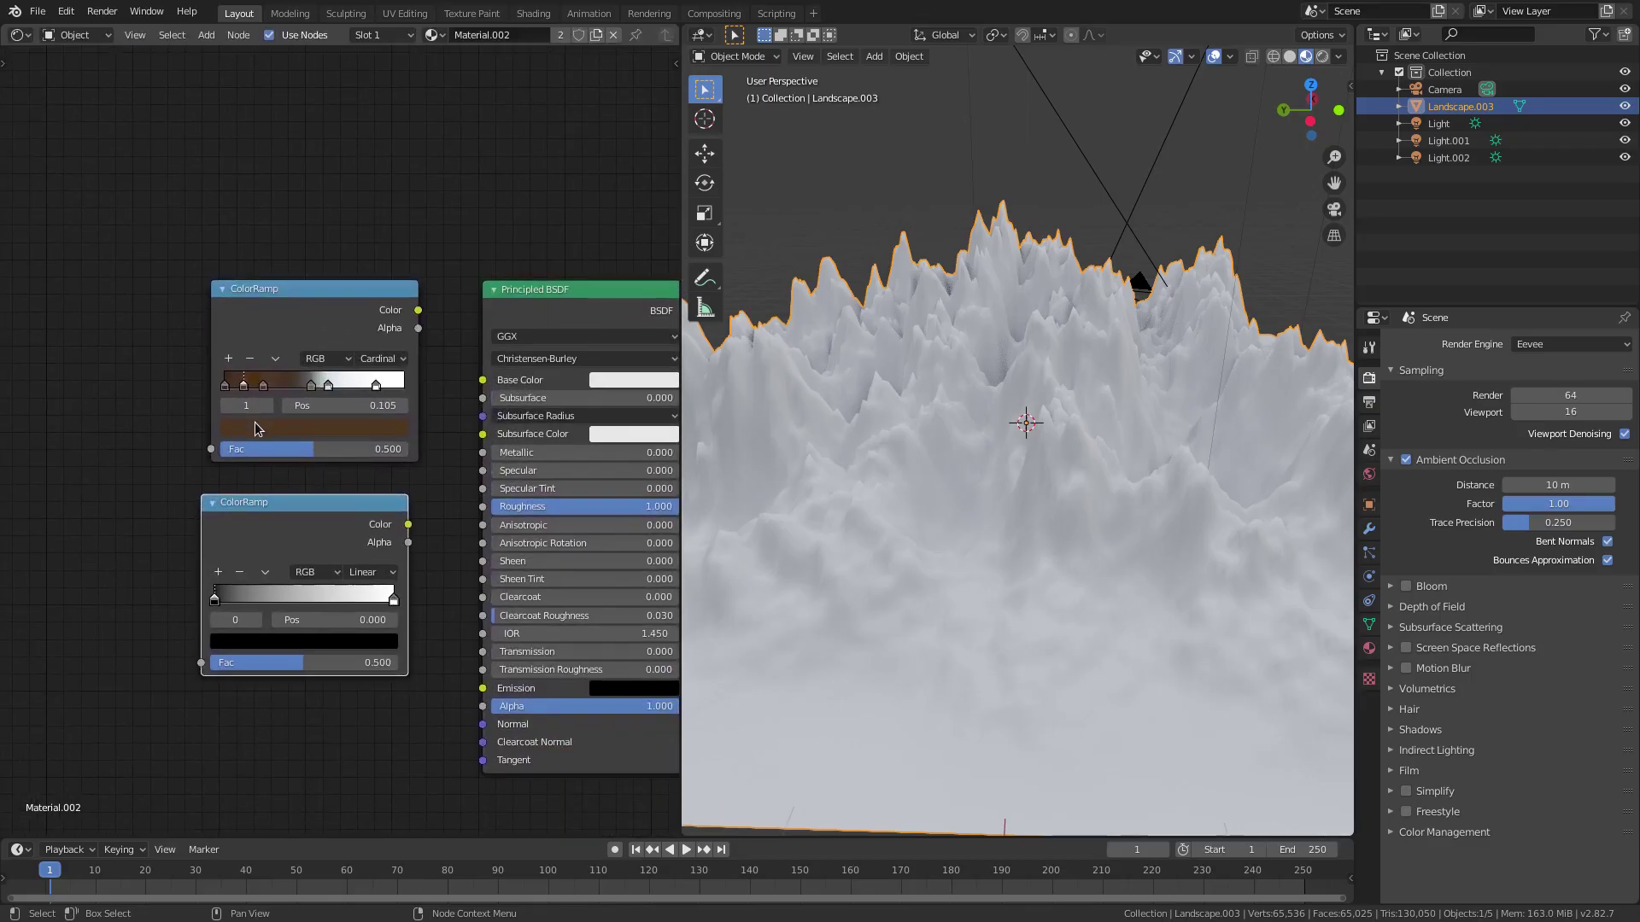
# Step: Give the new ColorRamp's first stop the dark brown colour of the original ramp
pyautogui.moveTo(359, 526); pyautogui.dragTo(366, 488)
pyautogui.click(232, 666)
pyautogui.click(259, 496)
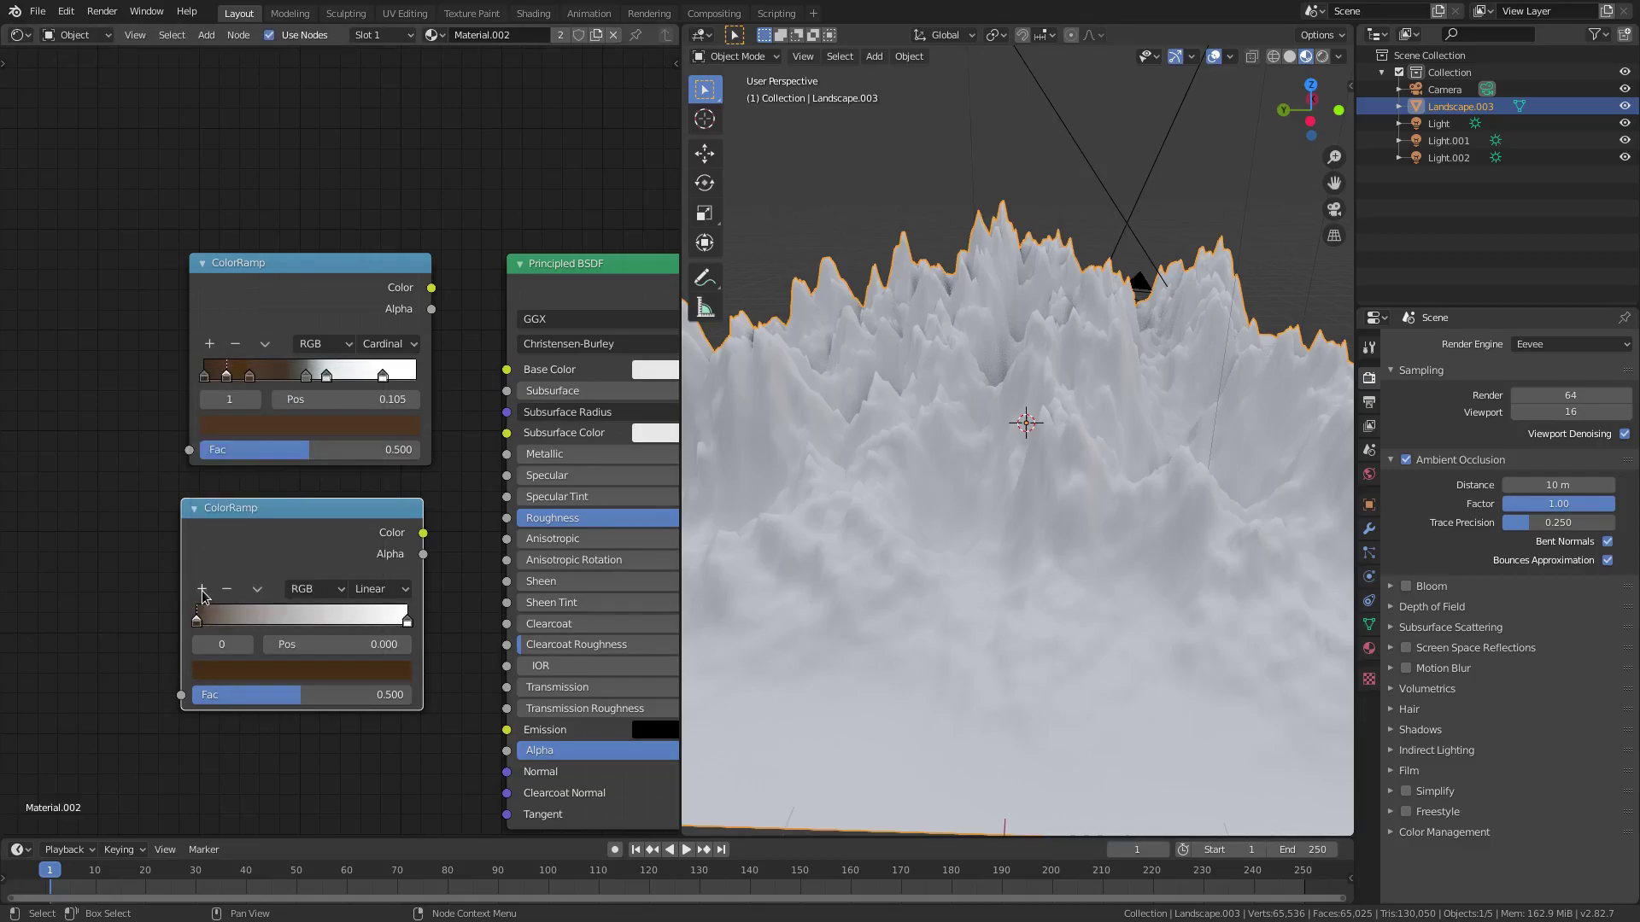
# Step: Add a stop to the new ColorRamp, move it near the dark end and colour it red-orange C15130
pyautogui.click(203, 590)
pyautogui.moveTo(300, 630); pyautogui.dragTo(229, 630)
pyautogui.click(246, 668)
pyautogui.moveTo(245, 509); pyautogui.dragTo(264, 509)
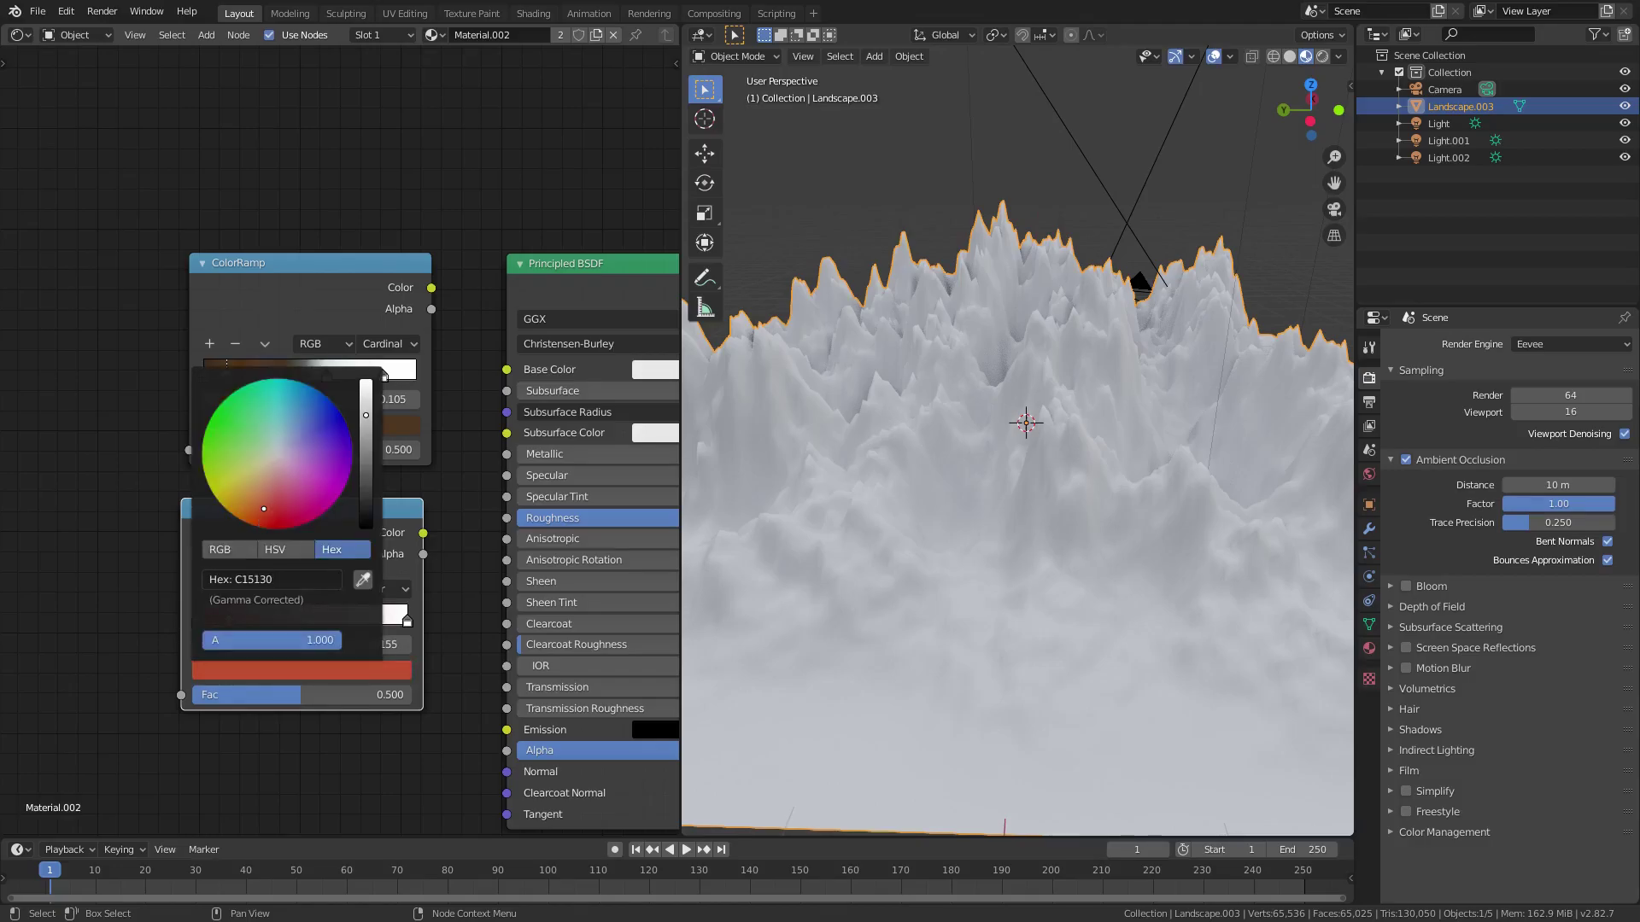
pyautogui.click(361, 488)
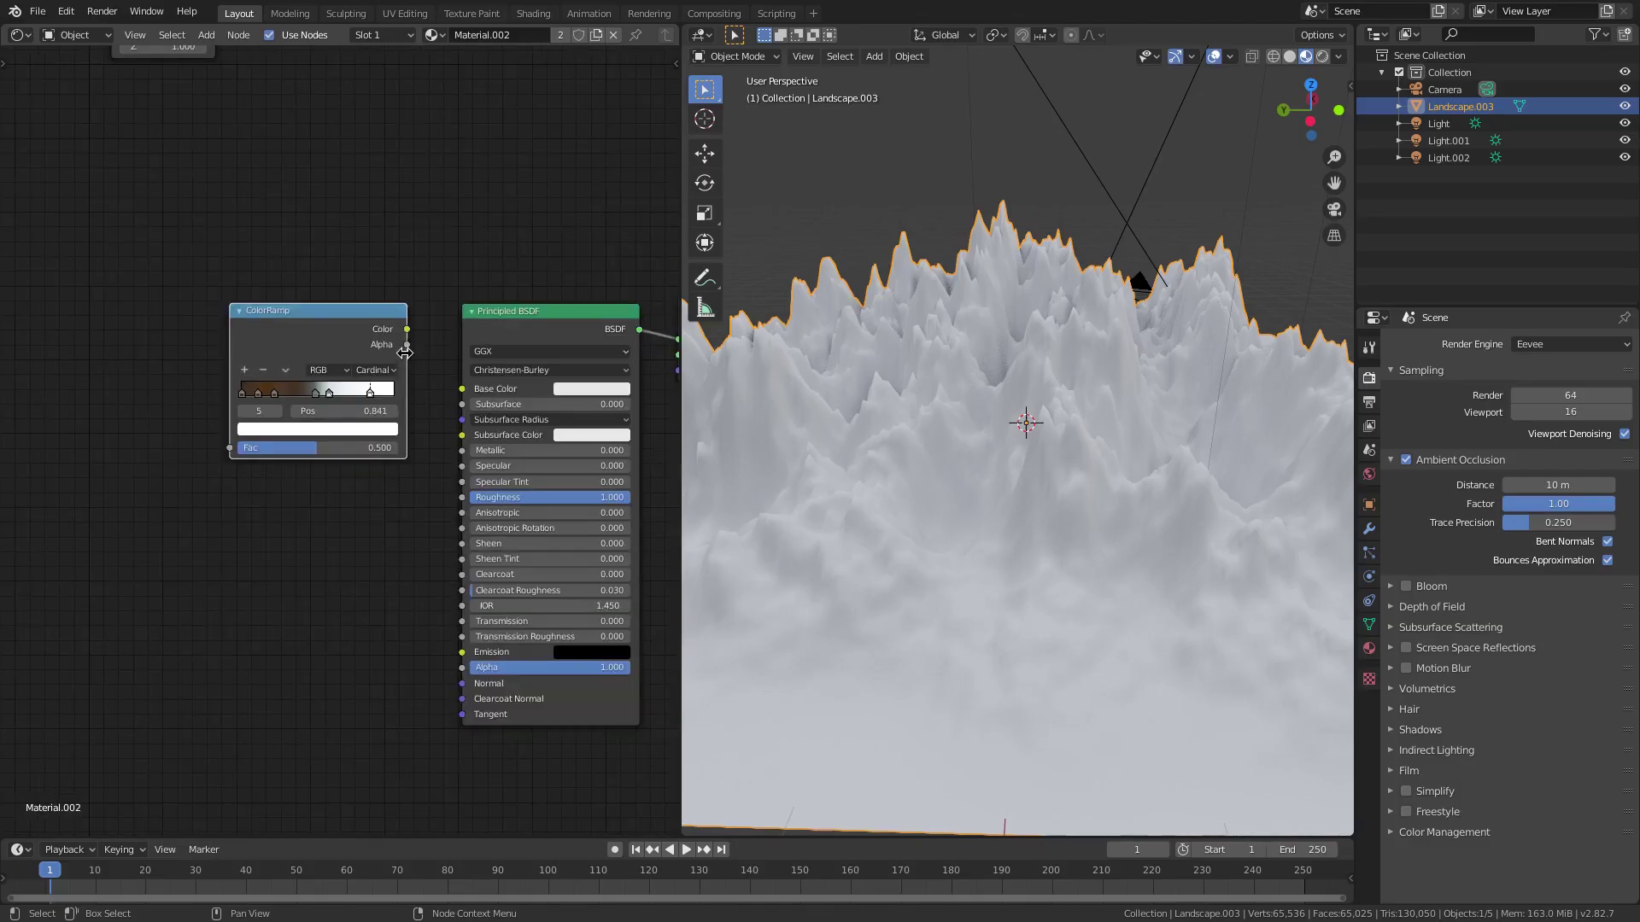
# Step: Connect the original ColorRamp's Color output to the Principled BSDF's Base Color and set the ramp's interpolation to Linear
pyautogui.moveTo(408, 329); pyautogui.dragTo(462, 395)
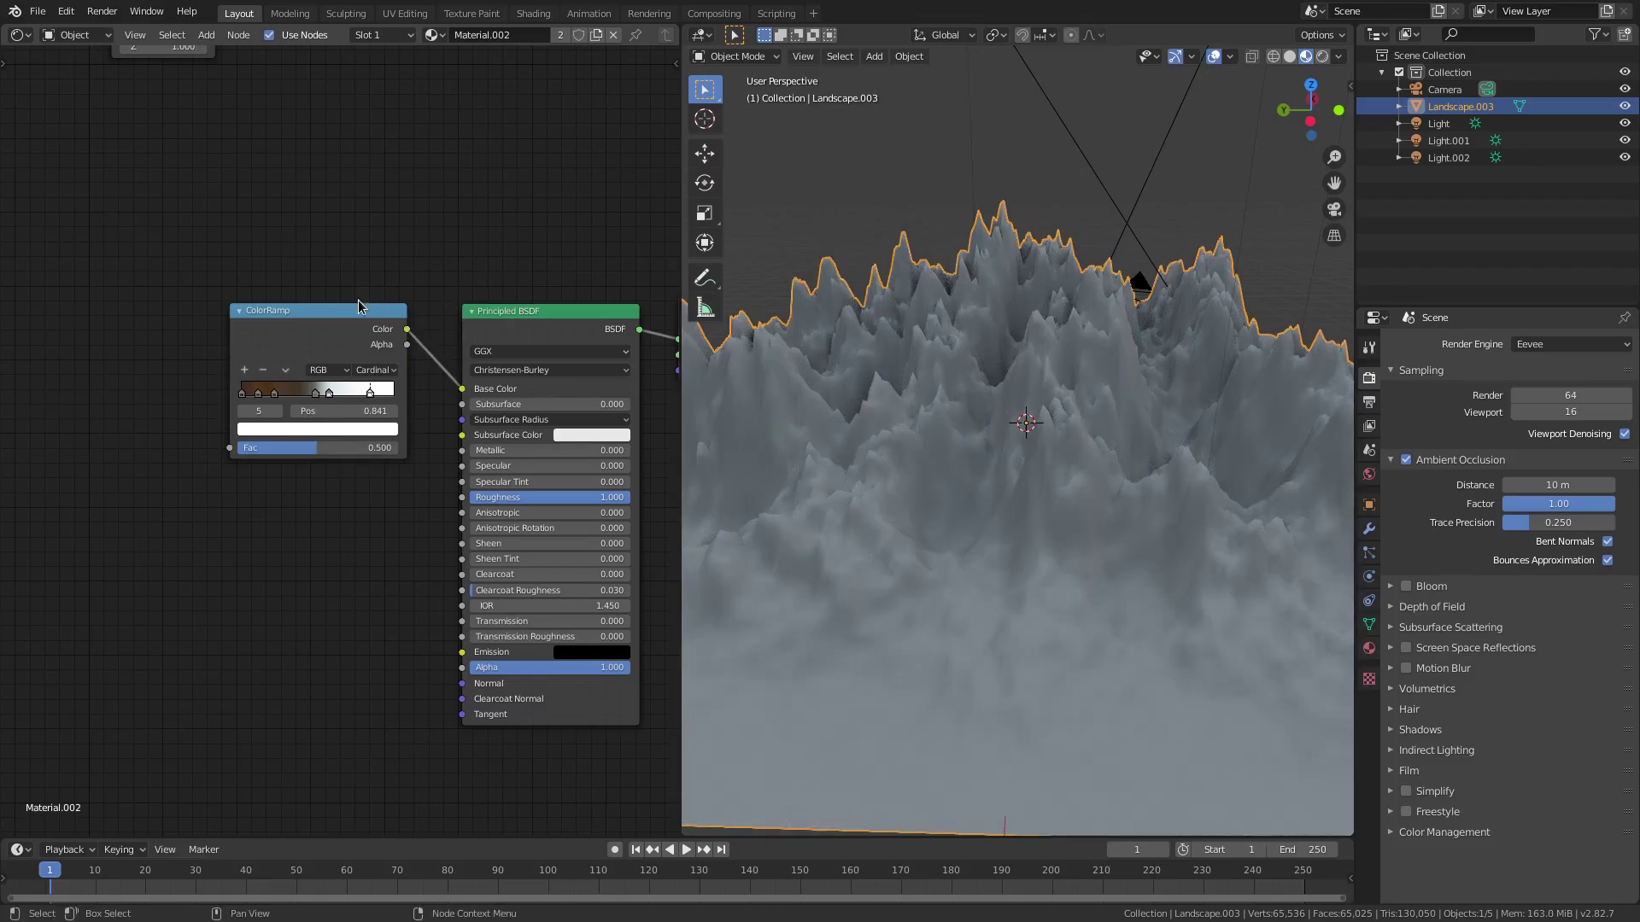
pyautogui.scroll(2, 365, 366)
pyautogui.click(372, 369)
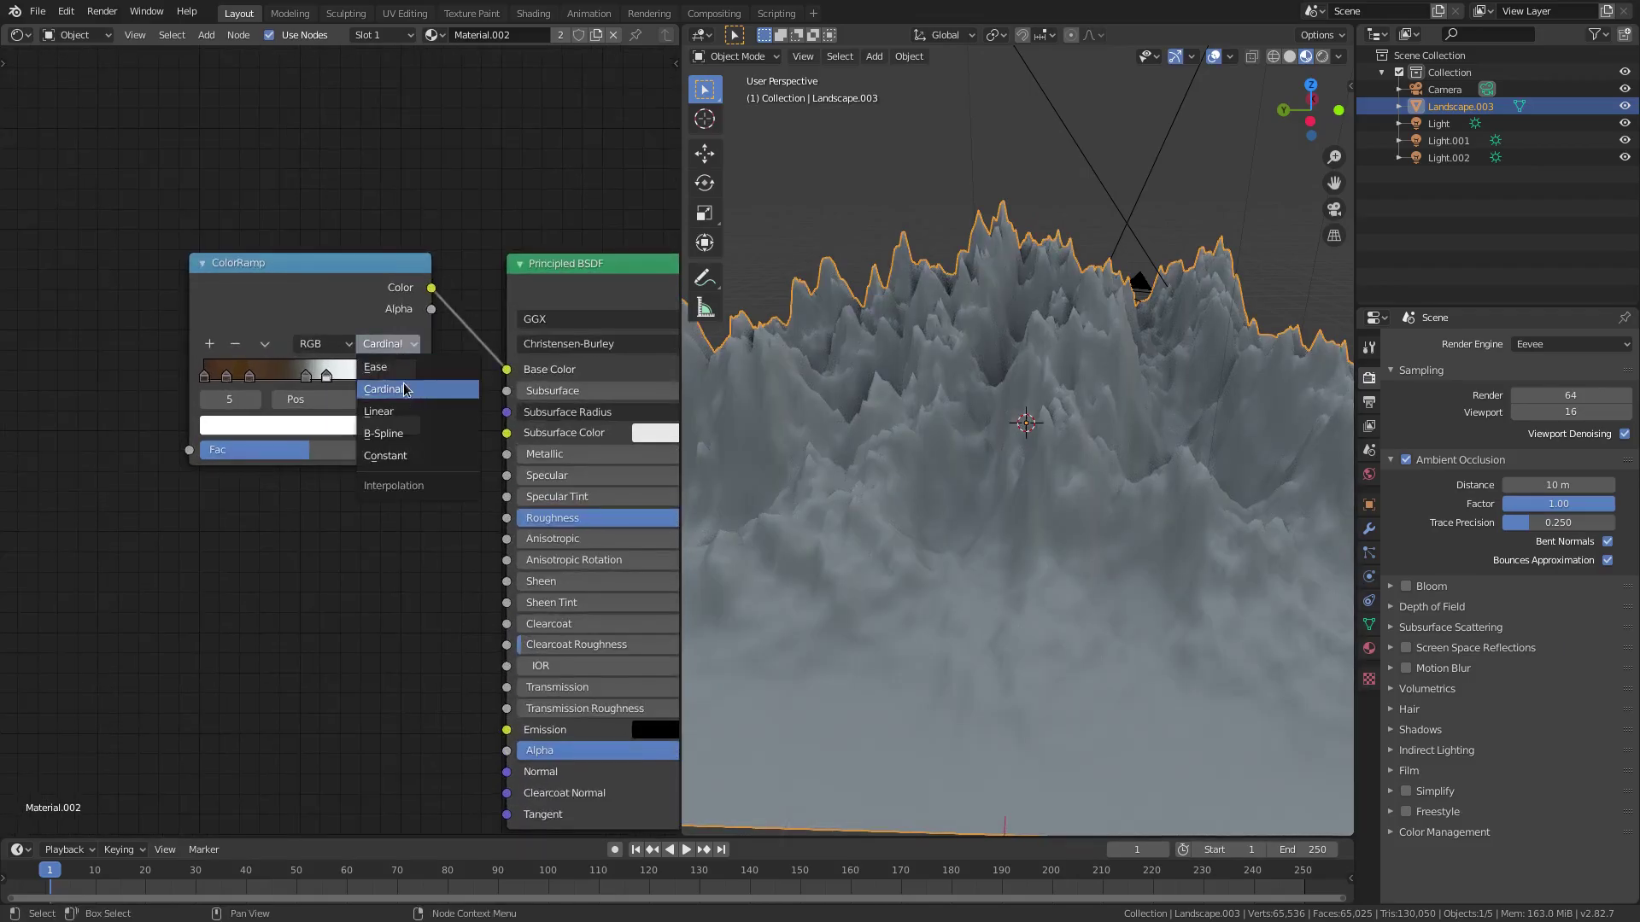
pyautogui.click(403, 411)
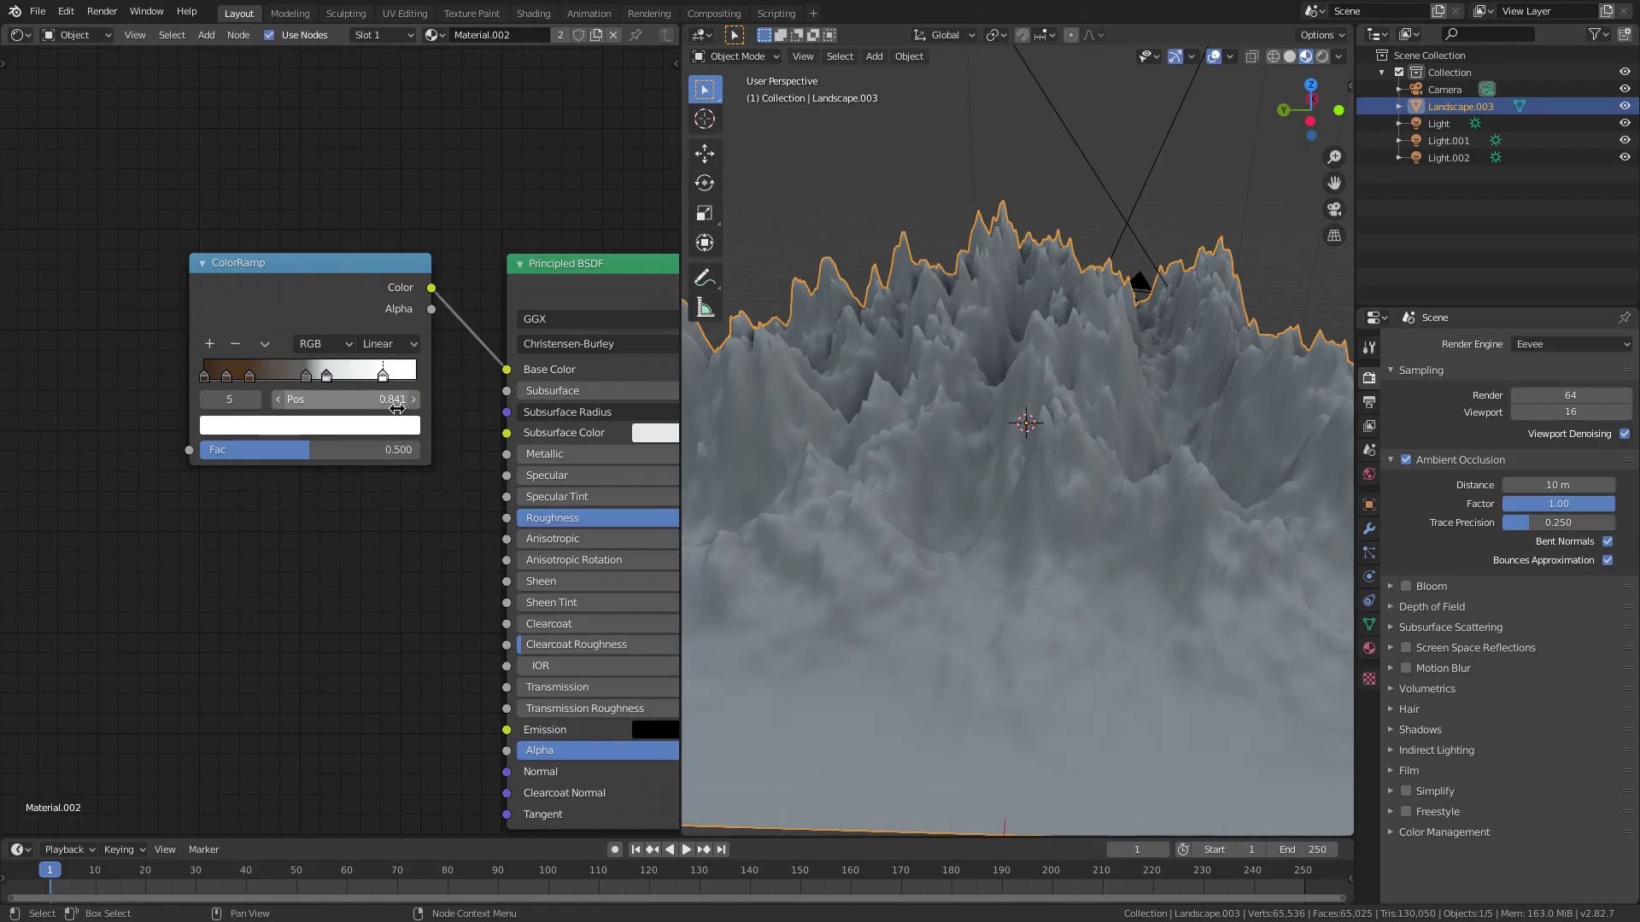
# Step: Switch the ColorRamp's interpolation to Cardinal and back to Linear to compare the gradients
pyautogui.scroll(2, 211, 389)
pyautogui.scroll(2, 212, 390)
pyautogui.moveTo(140, 335); pyautogui.dragTo(235, 391, button='middle')
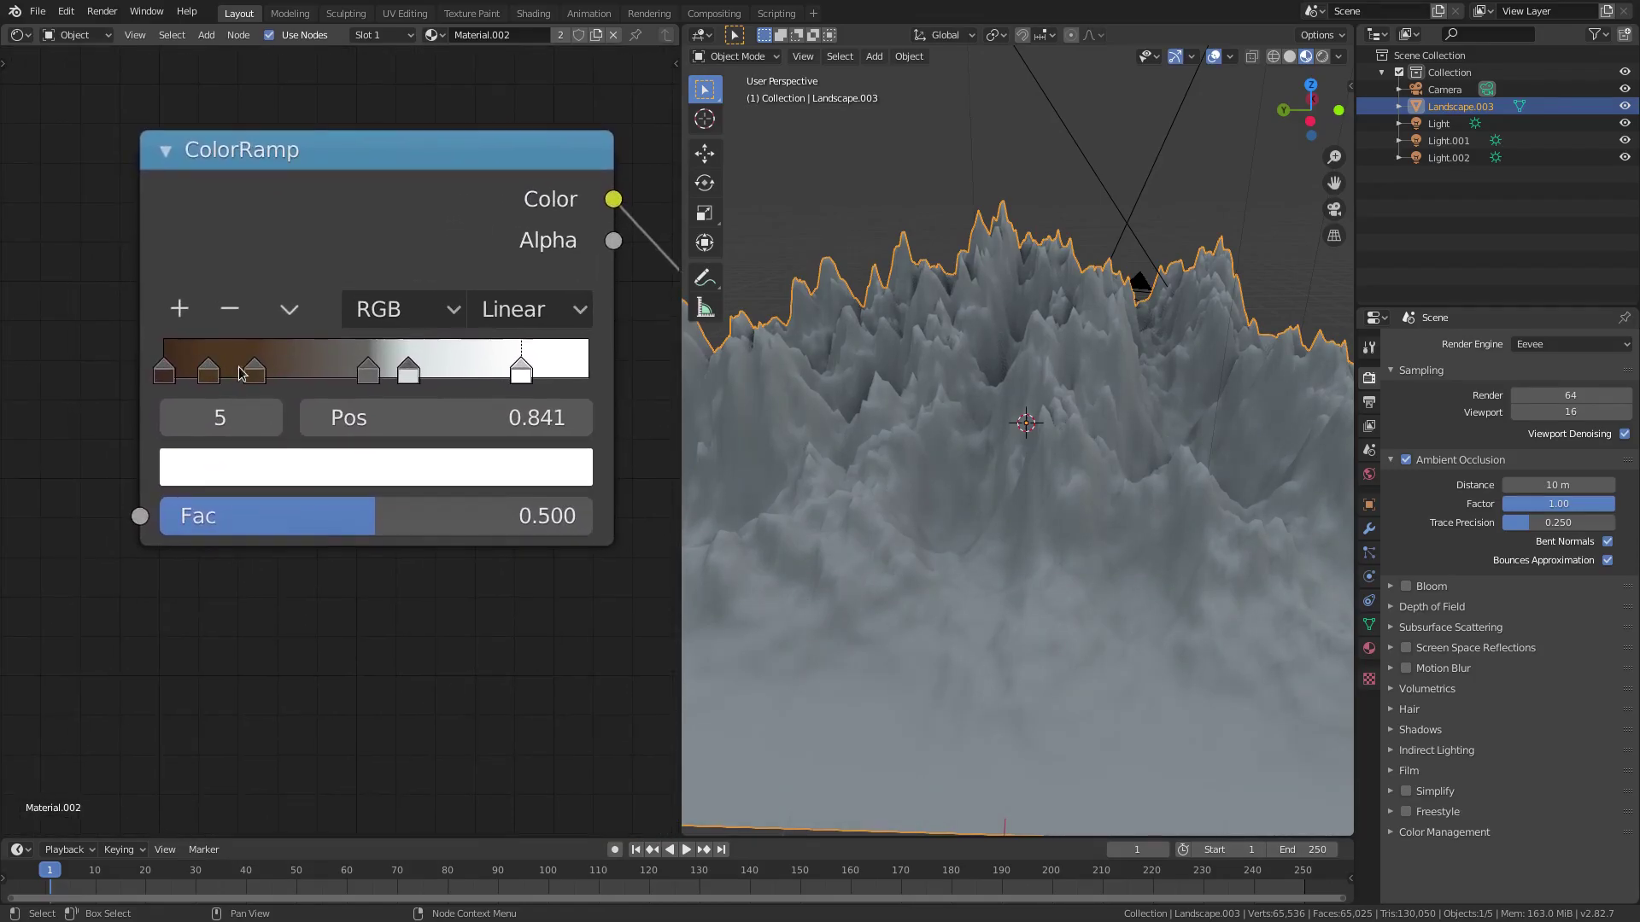
pyautogui.click(530, 309)
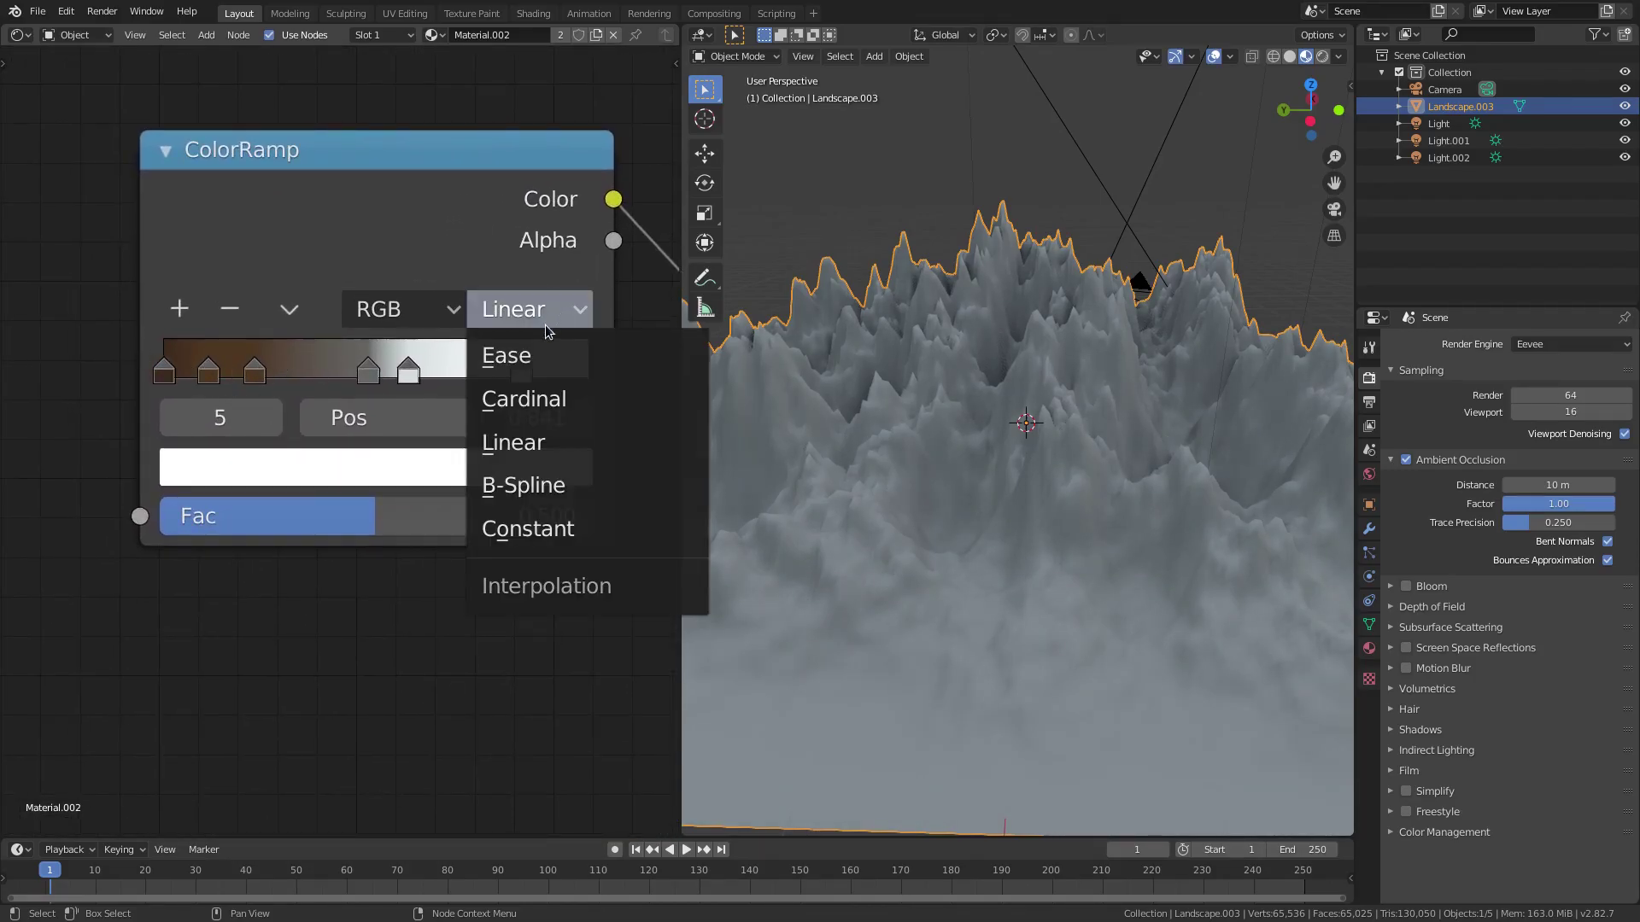
pyautogui.click(519, 400)
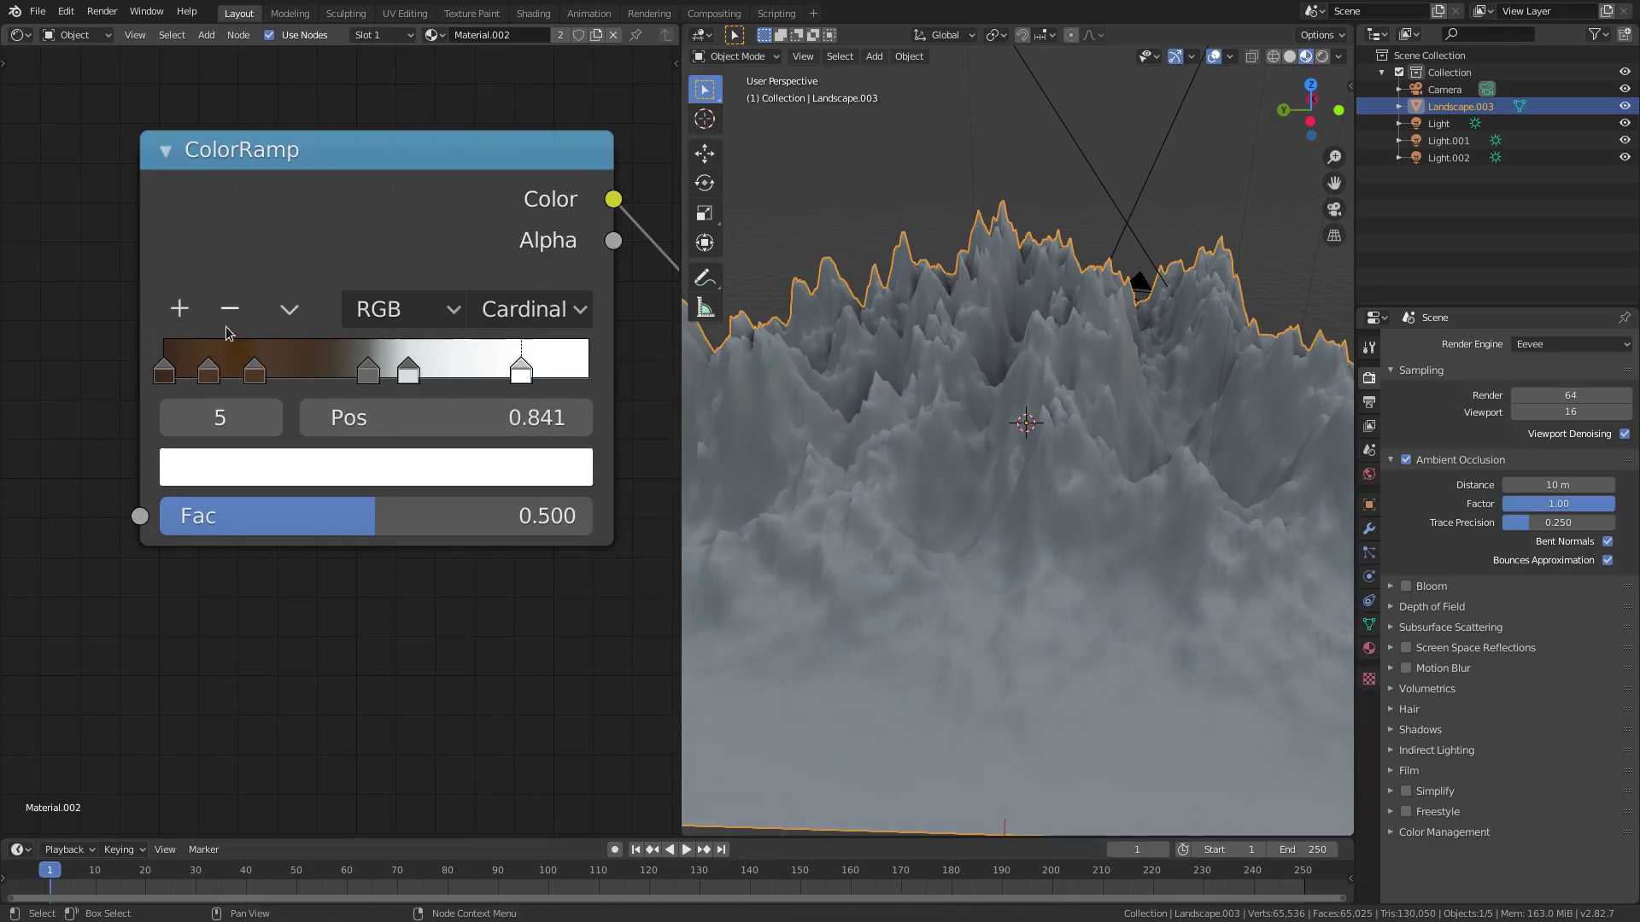
pyautogui.click(525, 309)
pyautogui.click(513, 442)
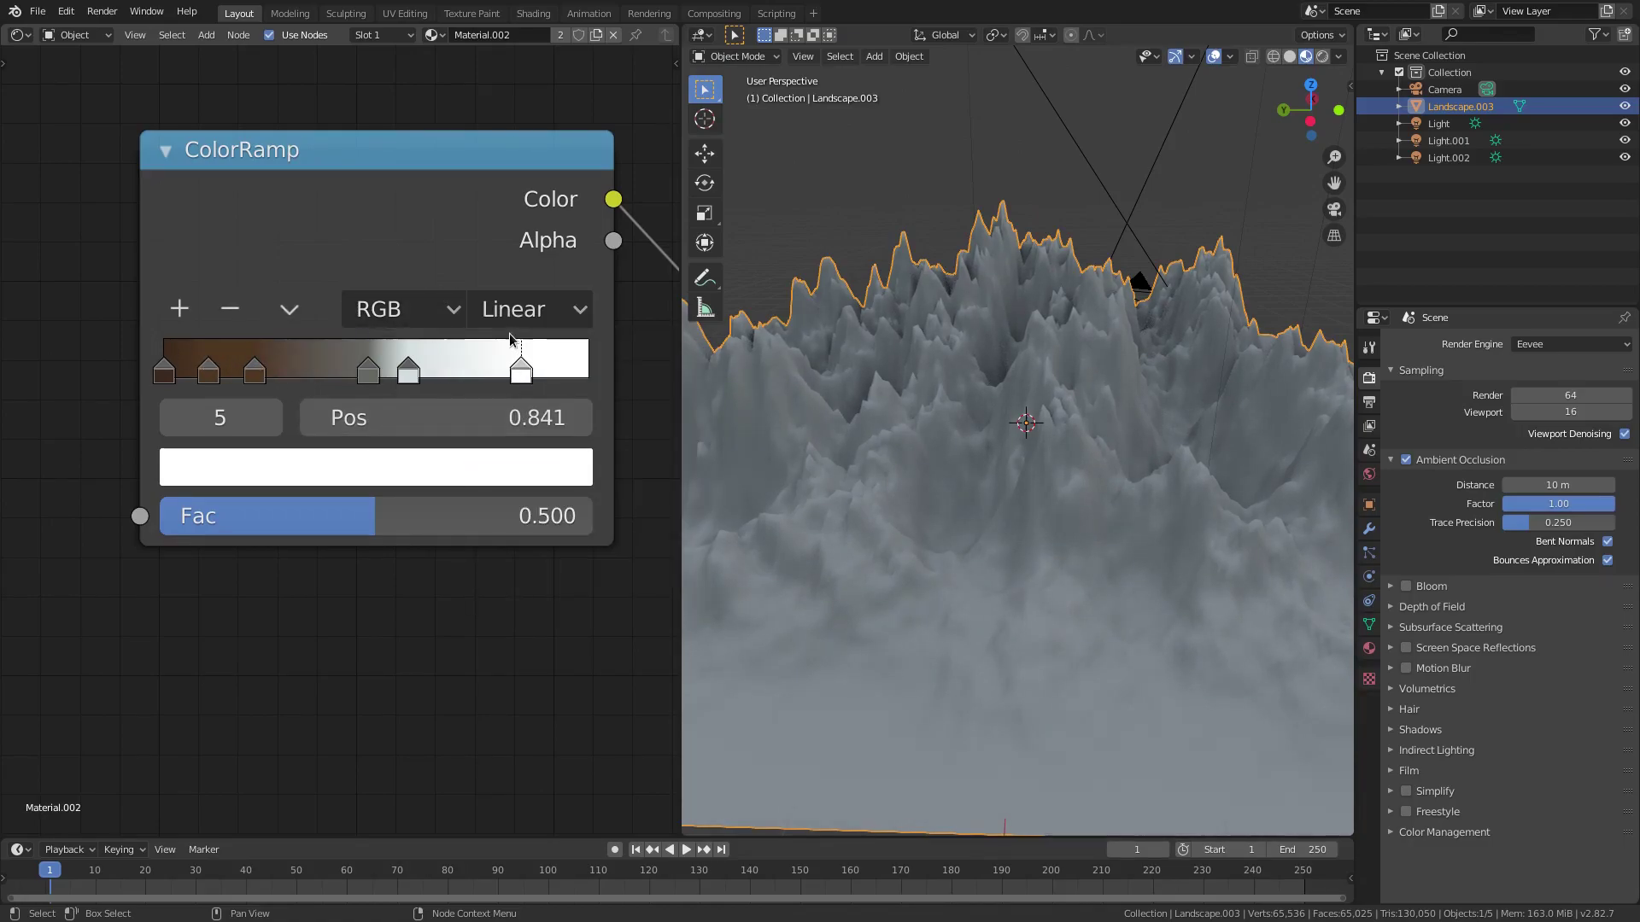
# Step: Set the ColorRamp's interpolation to Cardinal and shift the ColorRamp and Material Output nodes closer to the Principled BSDF
pyautogui.click(525, 309)
pyautogui.click(523, 399)
pyautogui.scroll(-6, 306, 525)
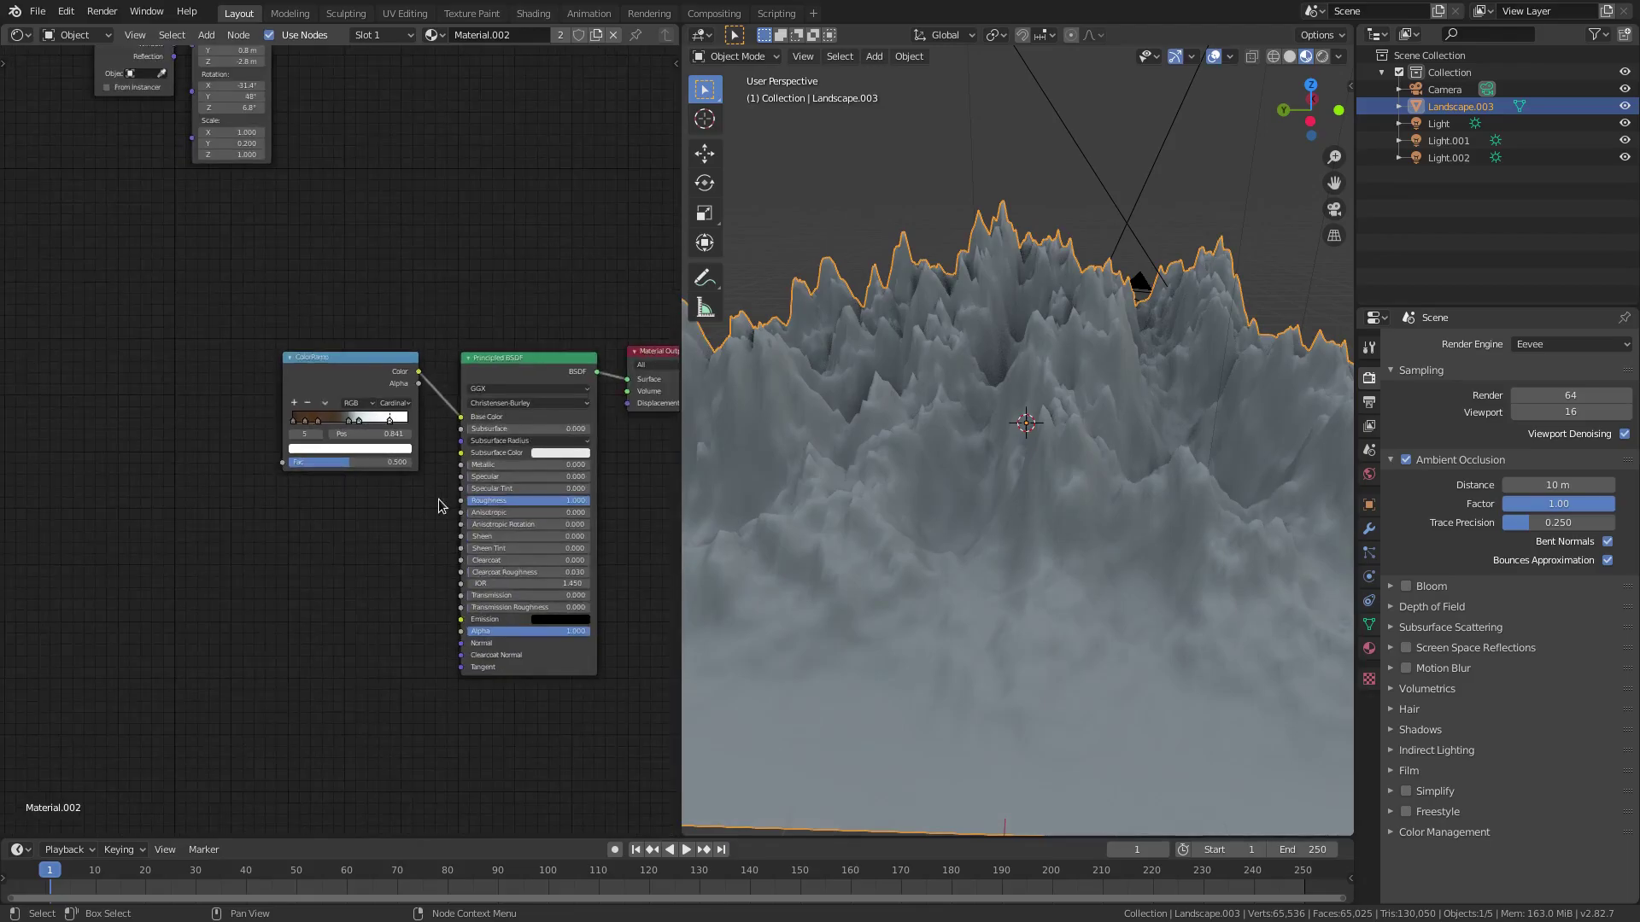
pyautogui.moveTo(362, 357); pyautogui.dragTo(378, 357)
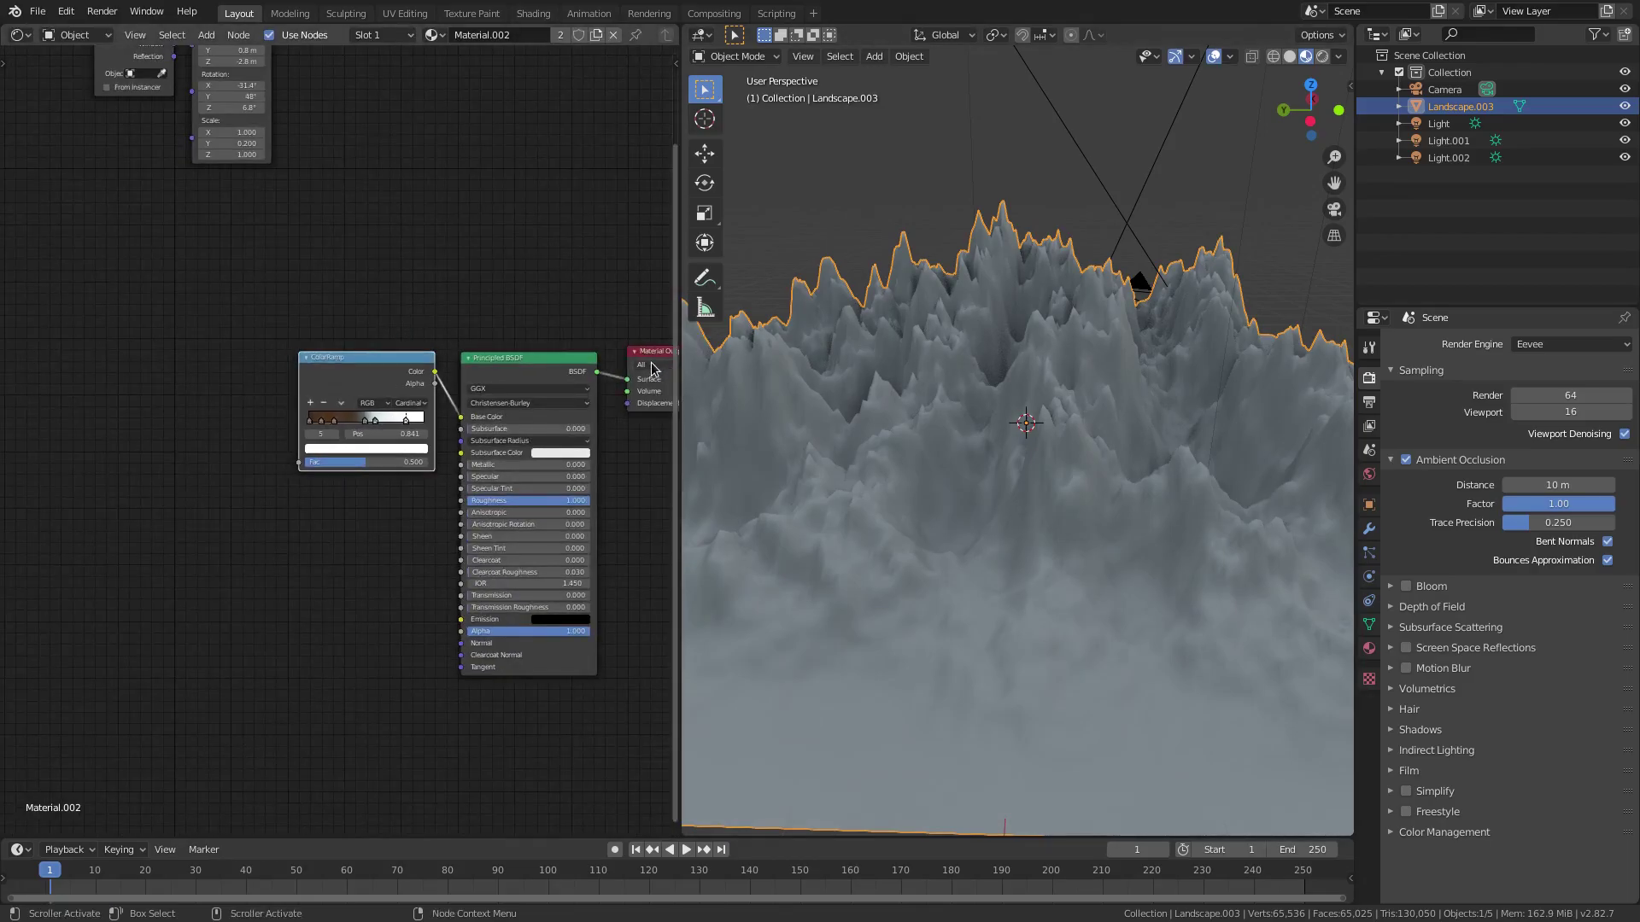
pyautogui.moveTo(648, 353); pyautogui.dragTo(638, 355)
# Step: Add a Texture Coordinate node beside the ColorRamp and connect its Object output to the ramp's Fac input
pyautogui.moveTo(313, 250); pyautogui.dragTo(383, 368, button='middle')
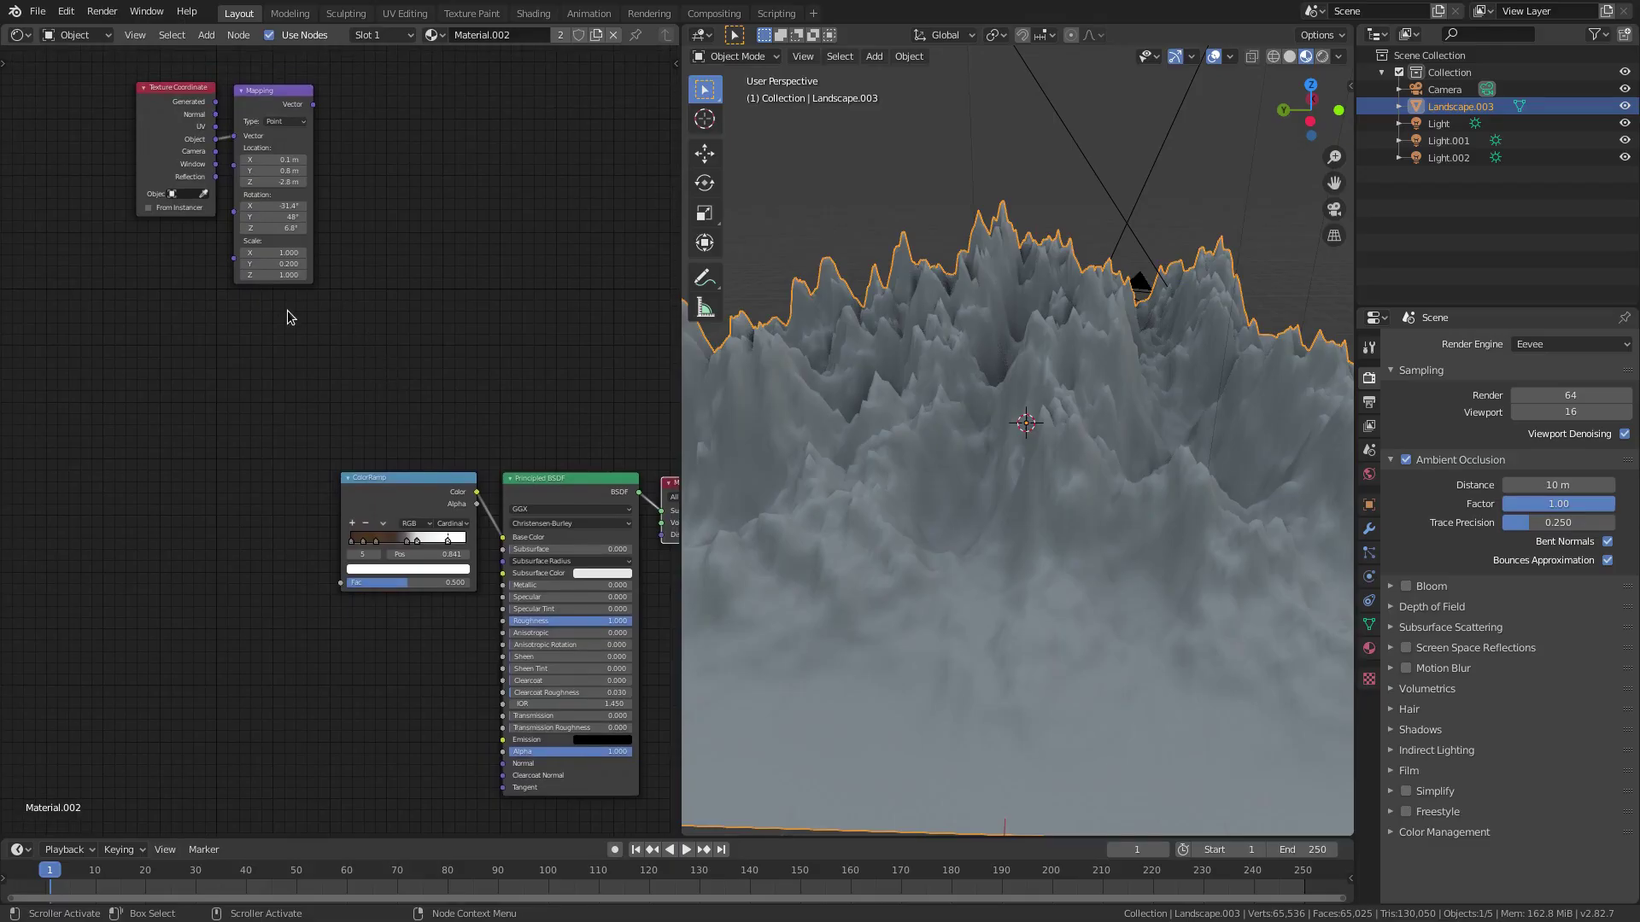
pyautogui.moveTo(287, 310); pyautogui.dragTo(335, 181, button='middle')
pyautogui.hotkey('shift', 'a')
pyautogui.moveTo(339, 267); pyautogui.dragTo(322, 410, button='middle')
pyautogui.moveTo(196, 468); pyautogui.dragTo(192, 310, button='middle')
pyautogui.hotkey('shift', 'a')
pyautogui.click(192, 310)
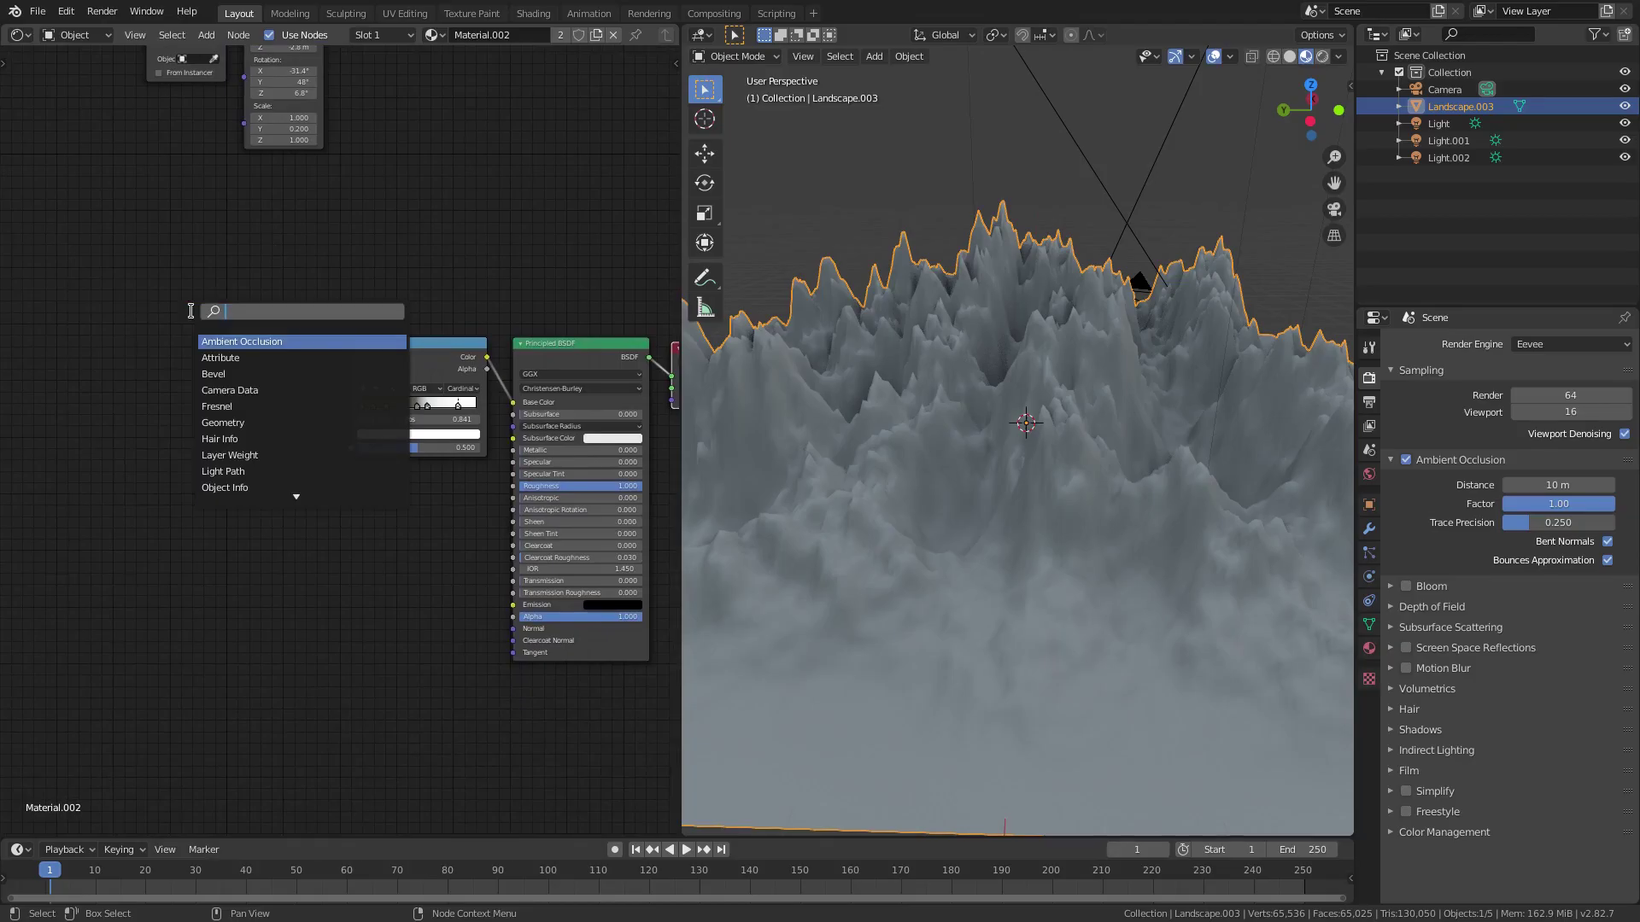
pyautogui.write('textu')
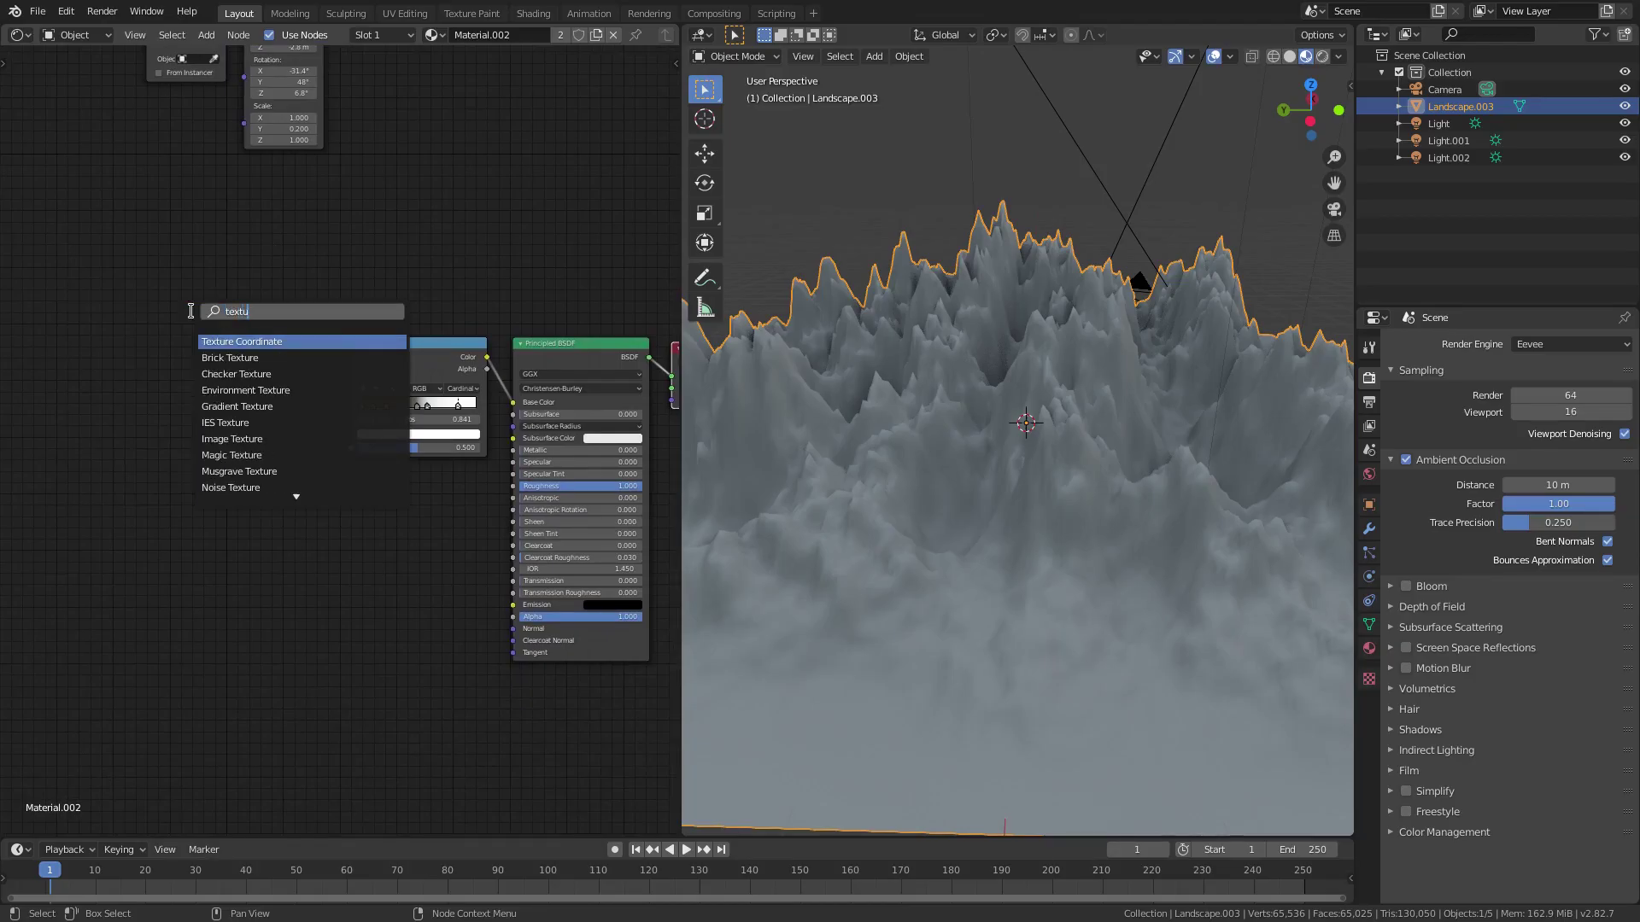
pyautogui.click(242, 342)
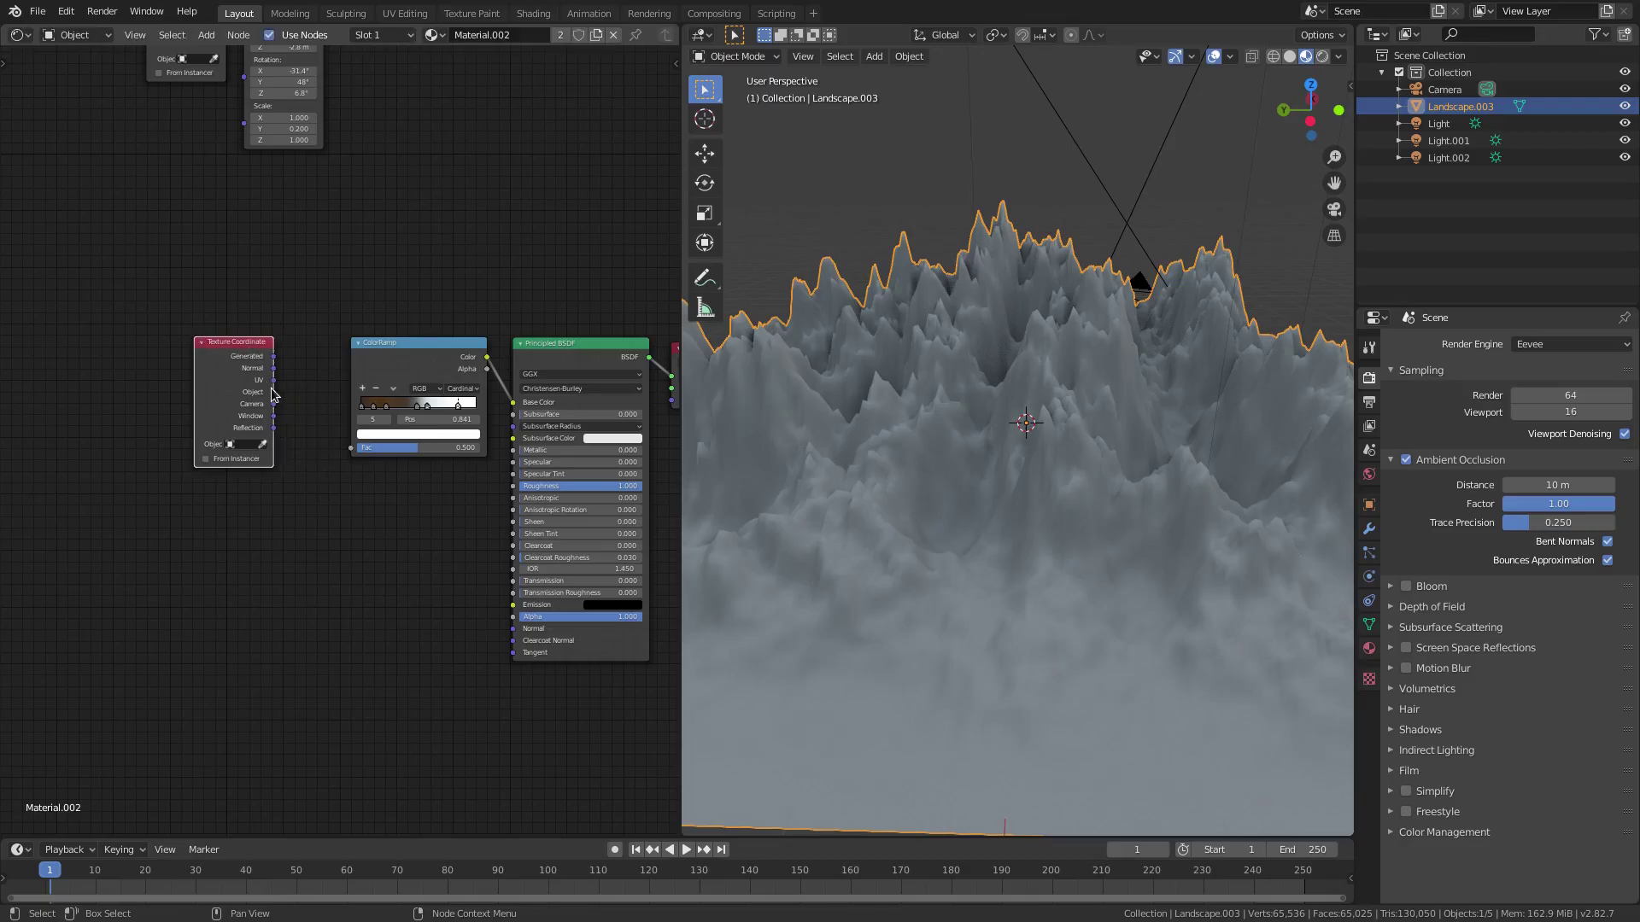
pyautogui.click(272, 393)
pyautogui.moveTo(273, 392); pyautogui.dragTo(352, 447)
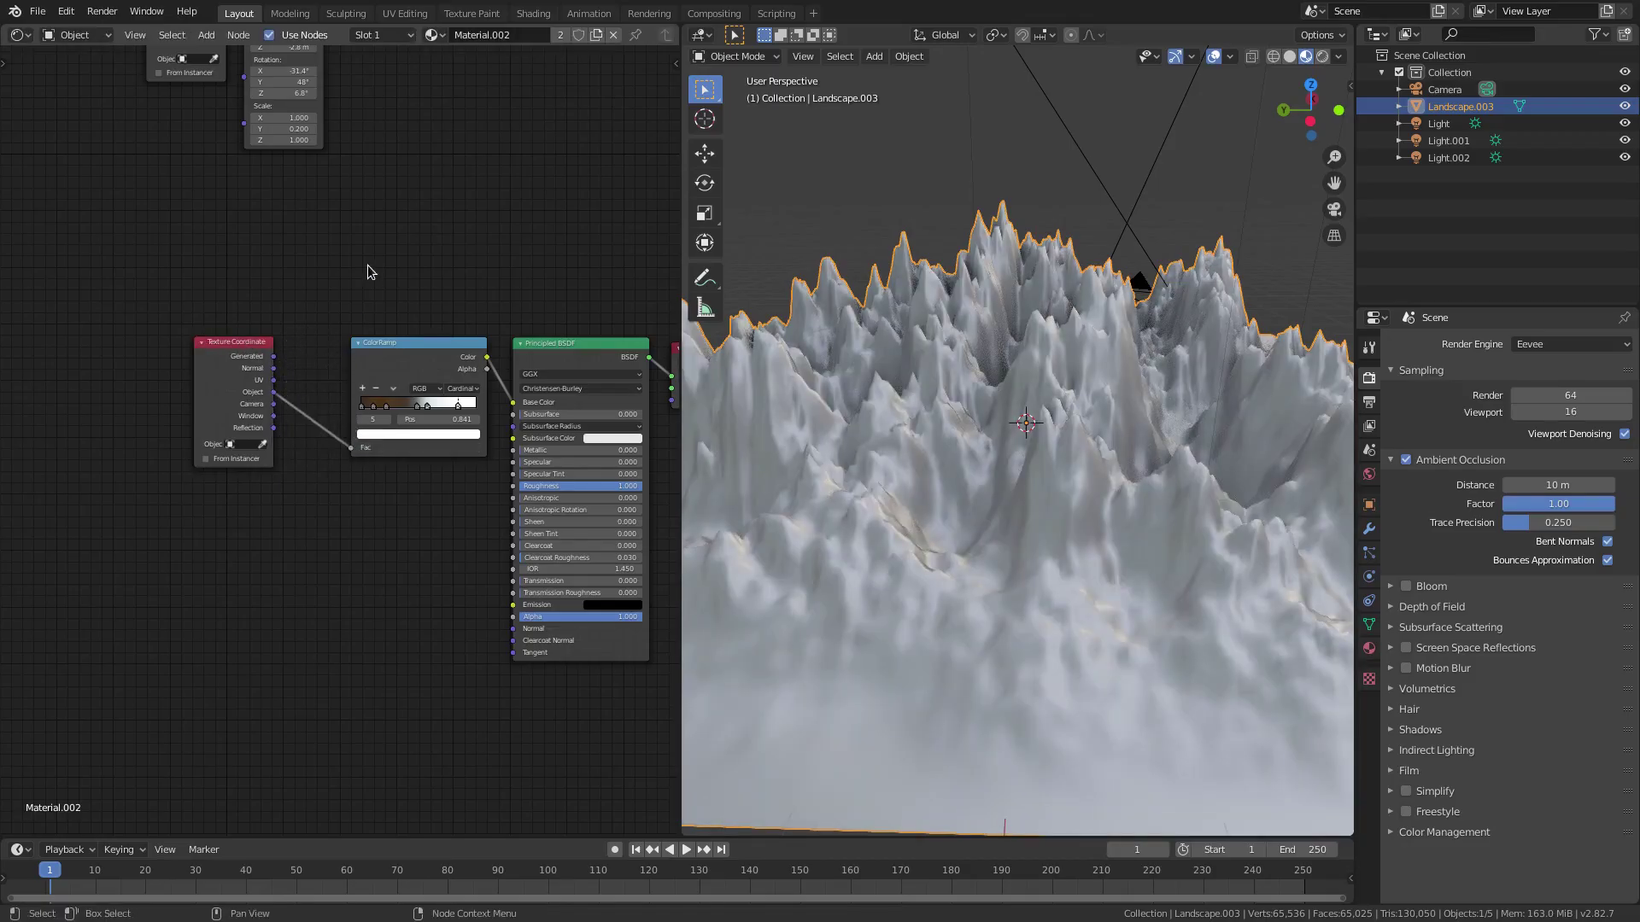
# Step: Insert a new Mapping node on the link between the Texture Coordinate node and the ColorRamp
pyautogui.moveTo(367, 272)
pyautogui.mouseDown(button='middle')
pyautogui.moveTo(311, 304)
pyautogui.moveTo(280, 352)
pyautogui.mouseUp(button='middle')
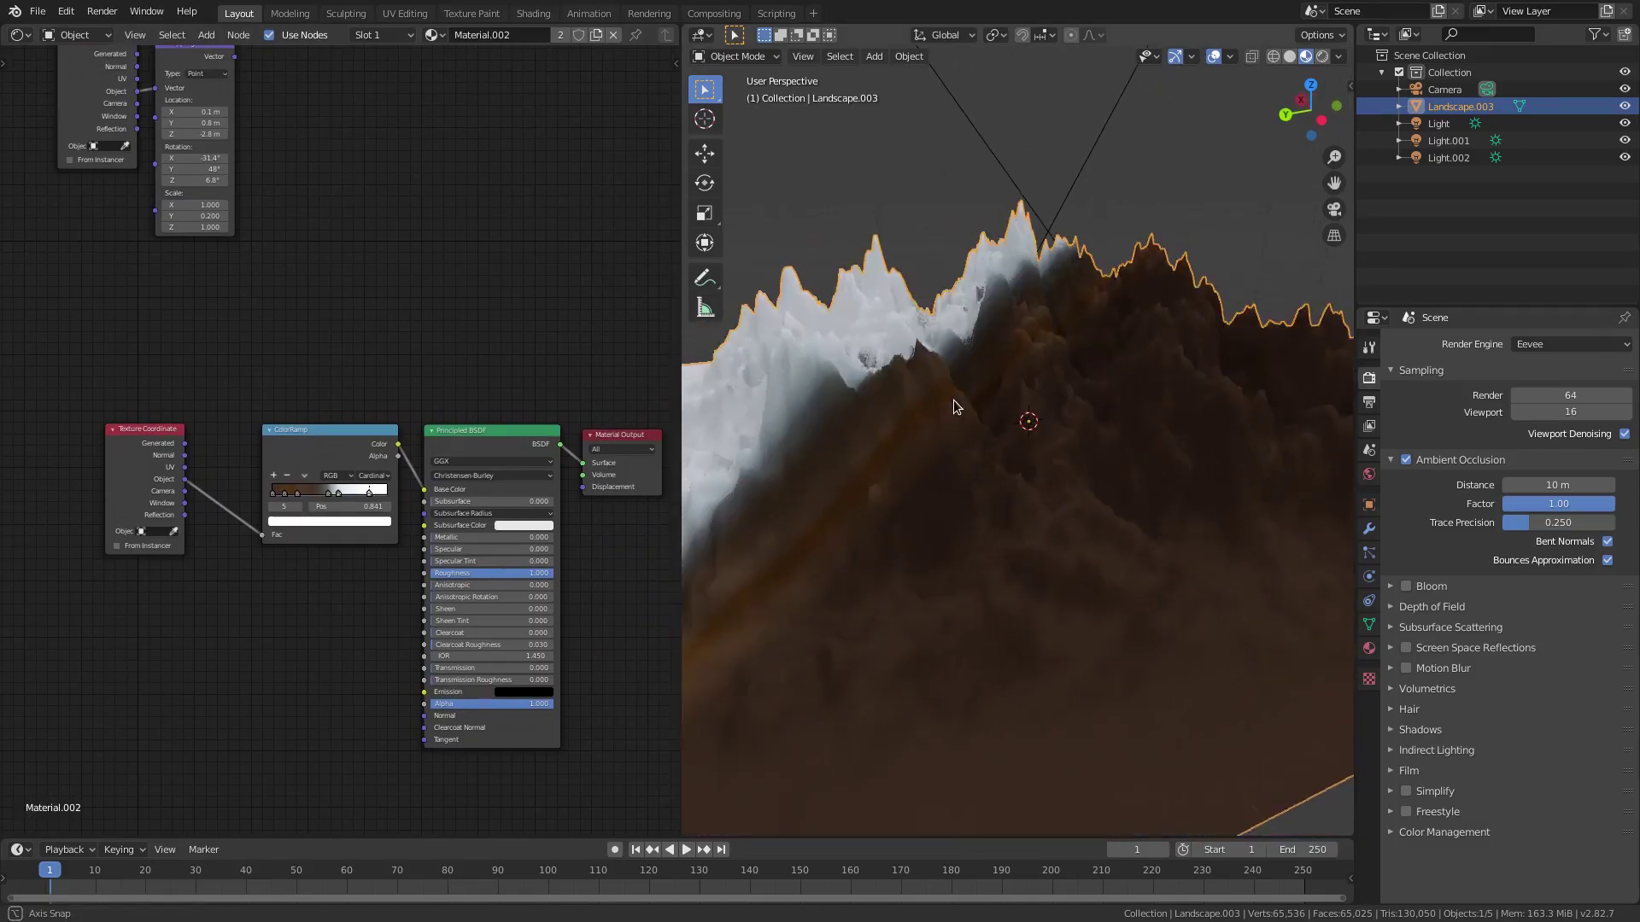
pyautogui.moveTo(953, 399); pyautogui.dragTo(1114, 474, button='middle')
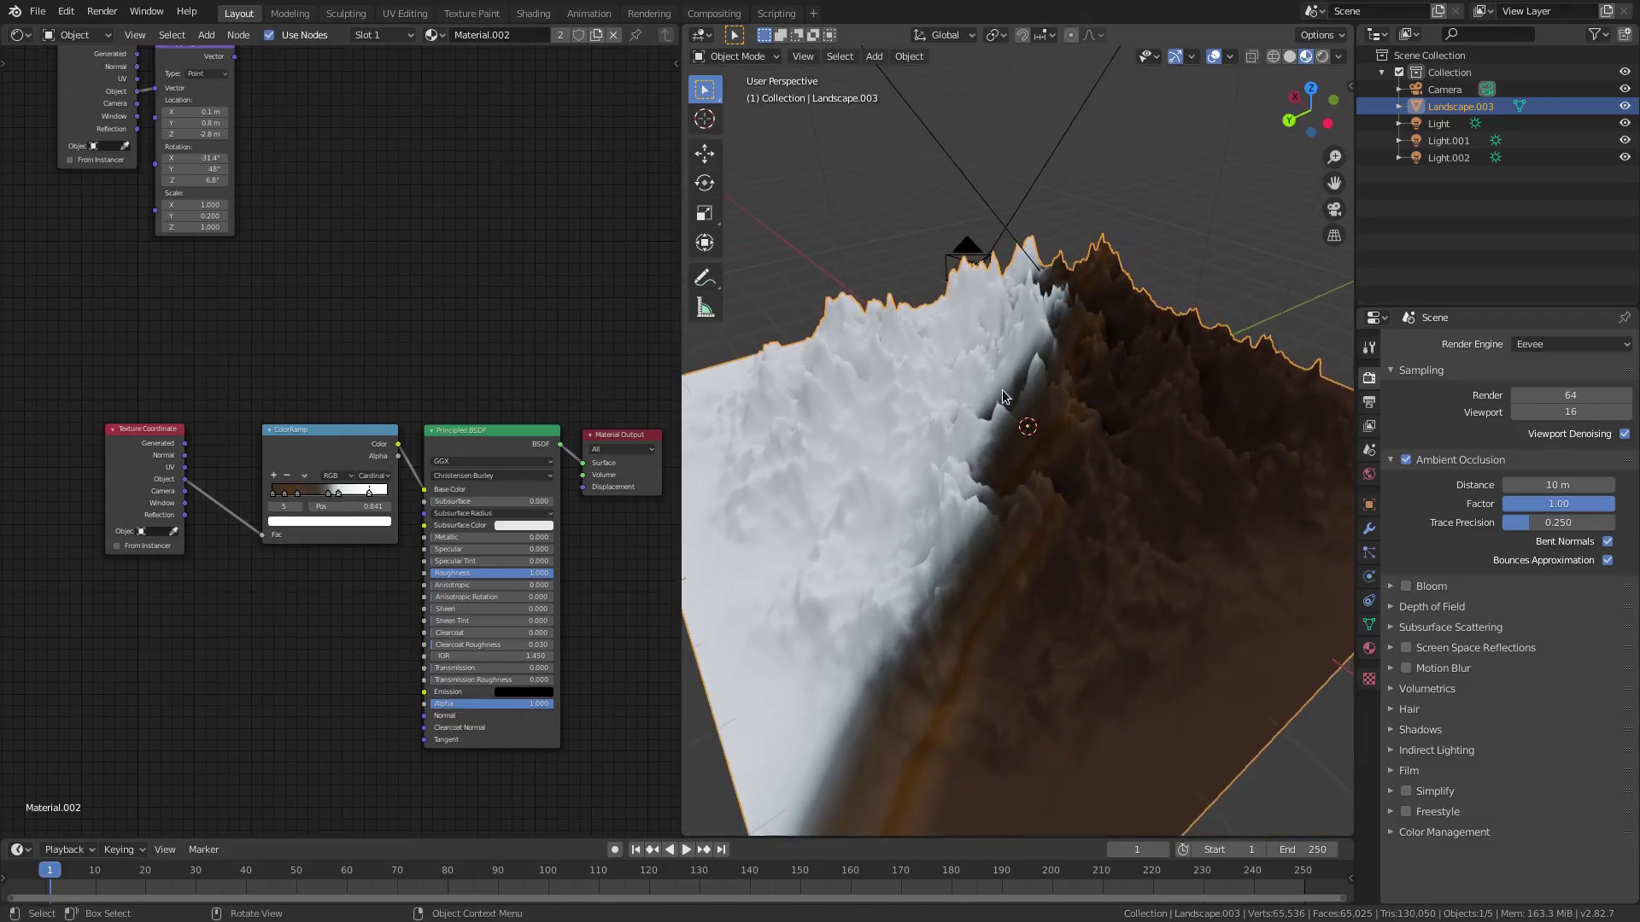
pyautogui.moveTo(1002, 389); pyautogui.dragTo(986, 232, button='middle')
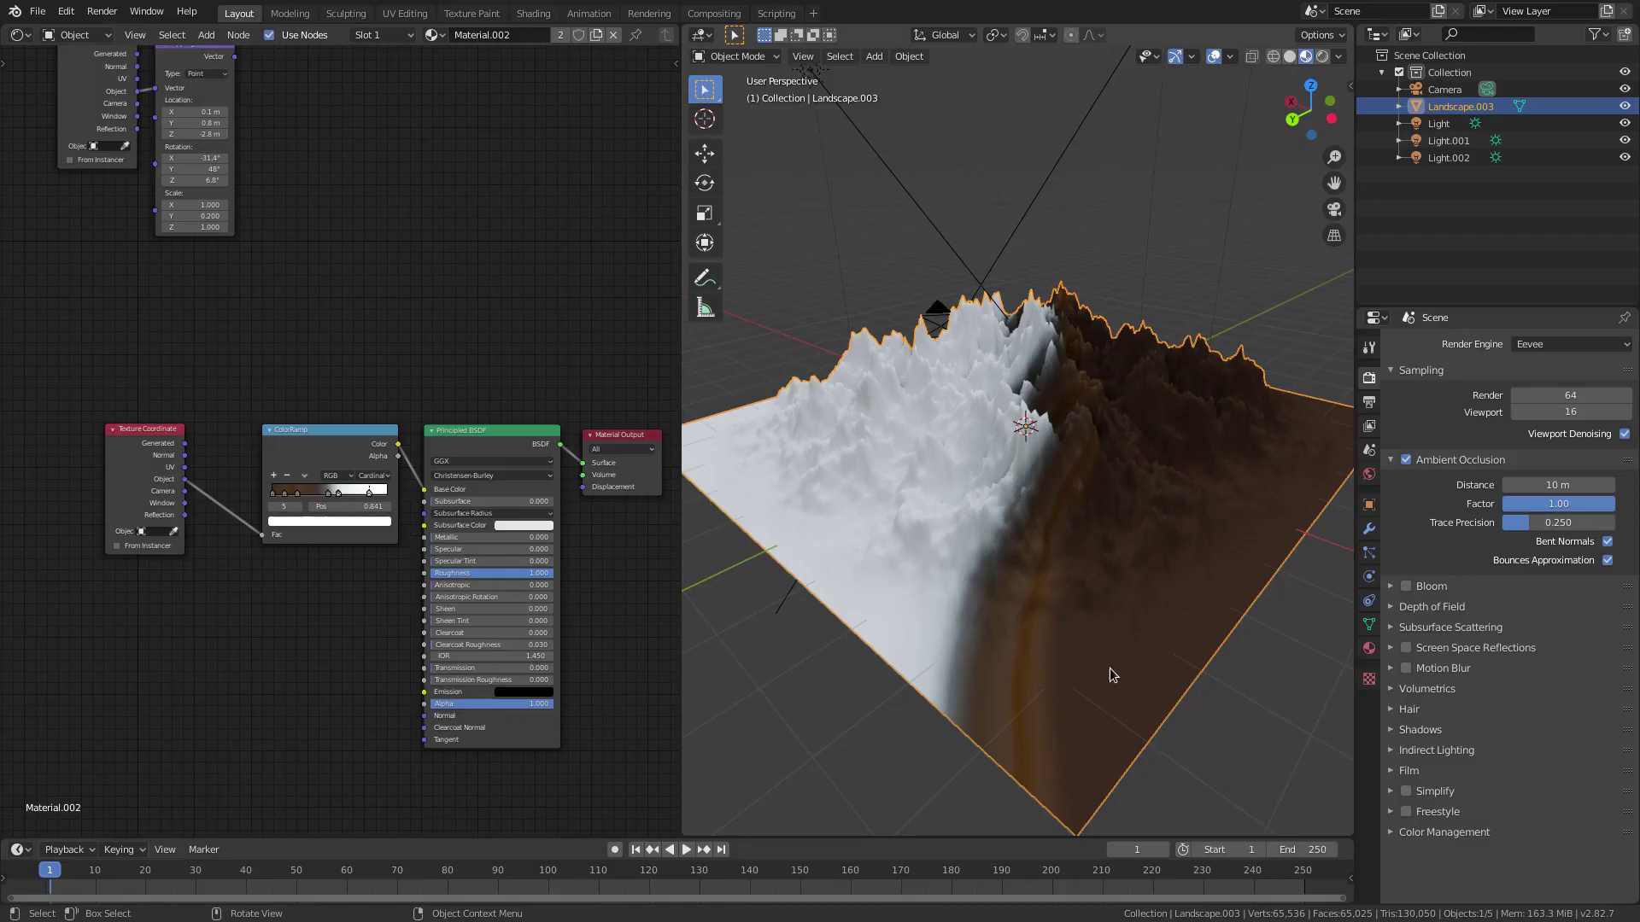
pyautogui.moveTo(1222, 299); pyautogui.dragTo(1328, 526, button='middle')
pyautogui.moveTo(384, 287); pyautogui.dragTo(425, 318, button='middle')
pyautogui.moveTo(297, 269); pyautogui.dragTo(323, 226, button='middle')
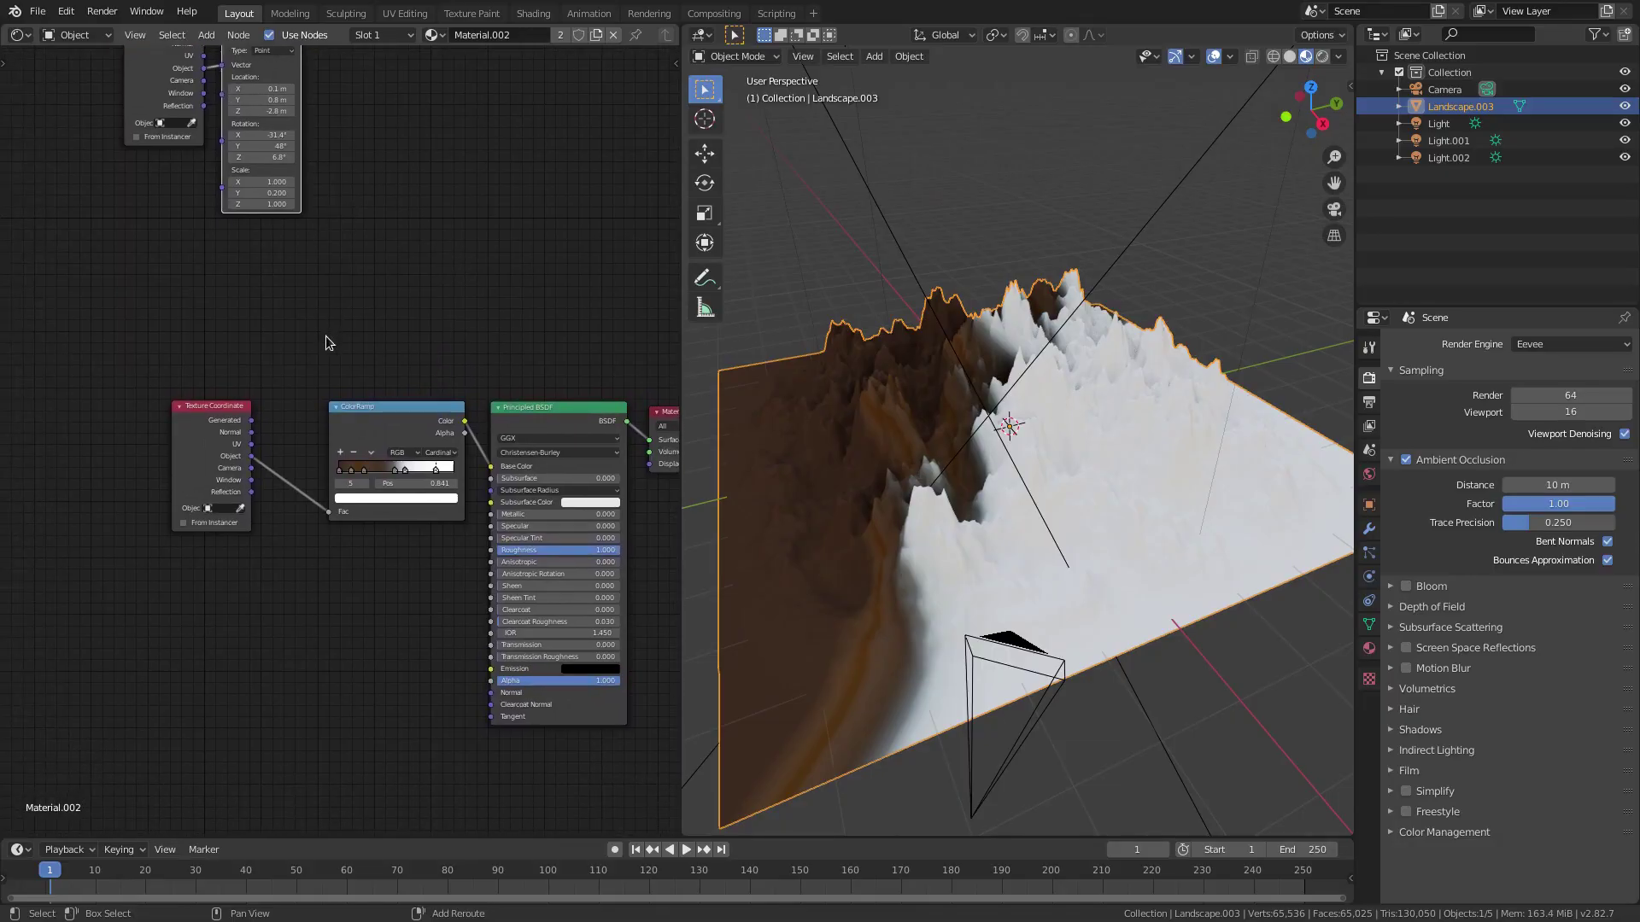
pyautogui.hotkey('shift', 'a')
pyautogui.click(326, 336)
pyautogui.write('mapp')
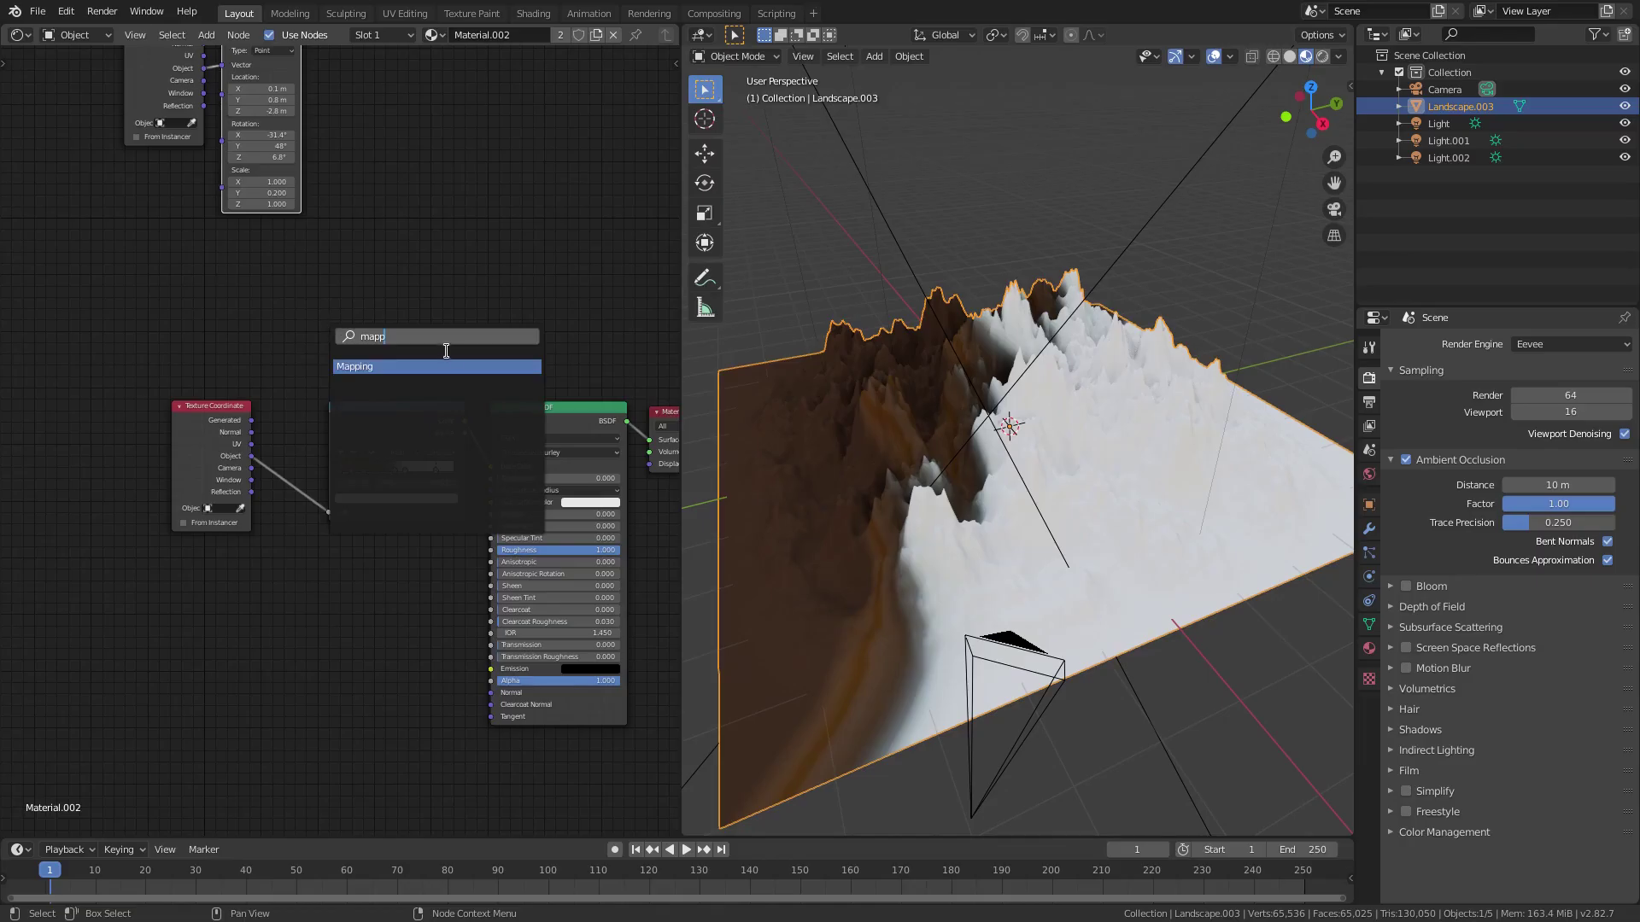
pyautogui.click(466, 367)
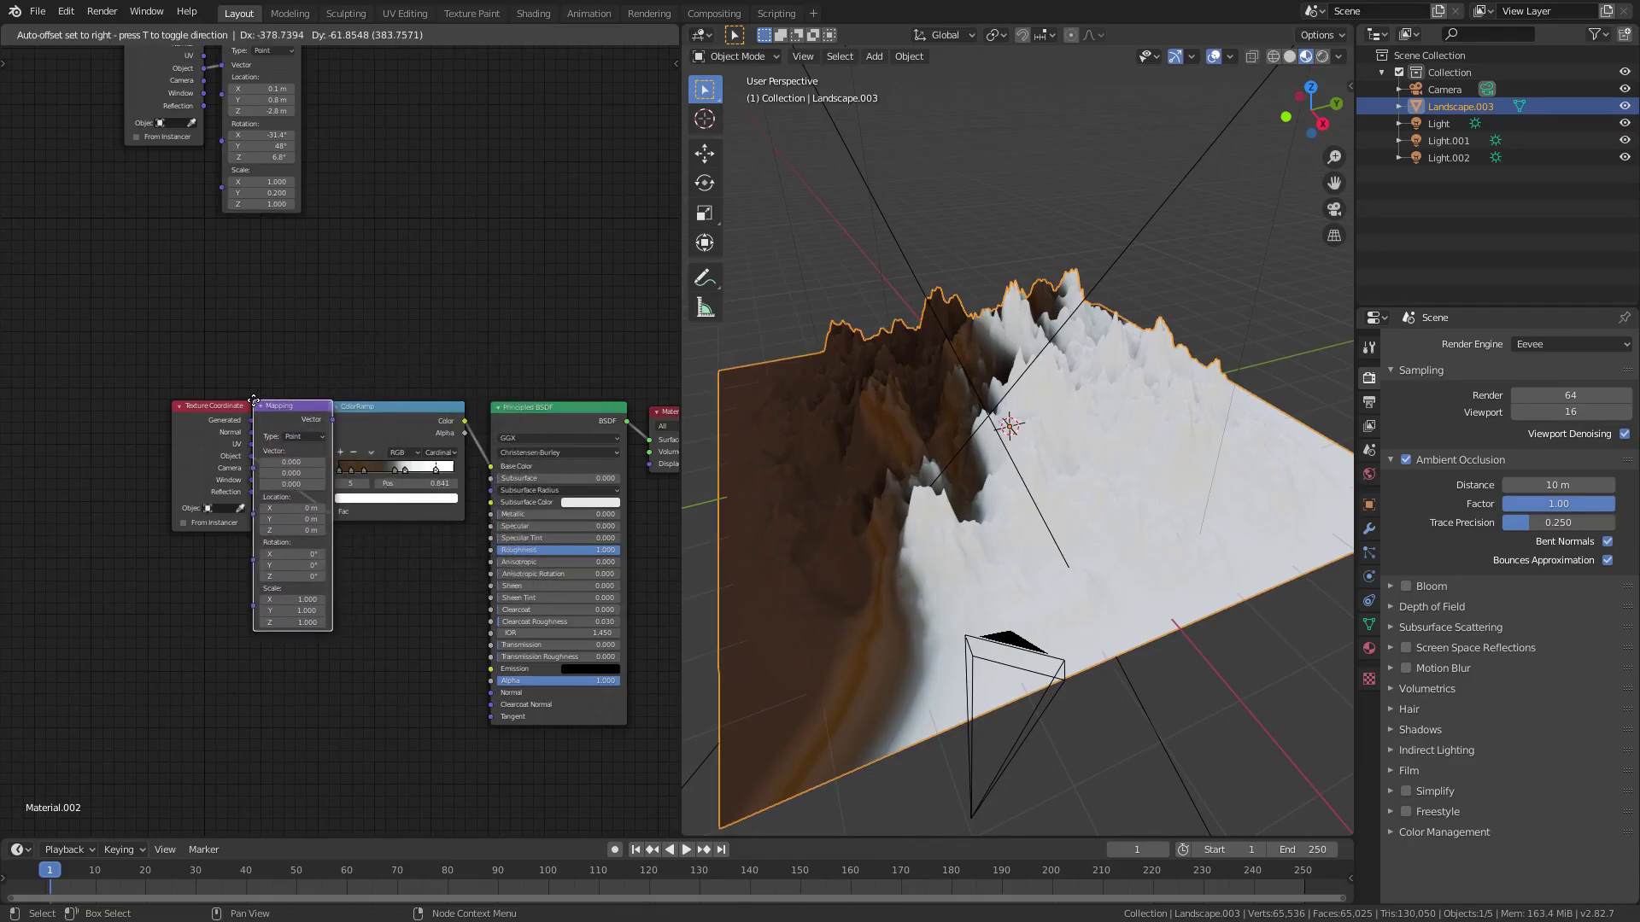
pyautogui.click(254, 401)
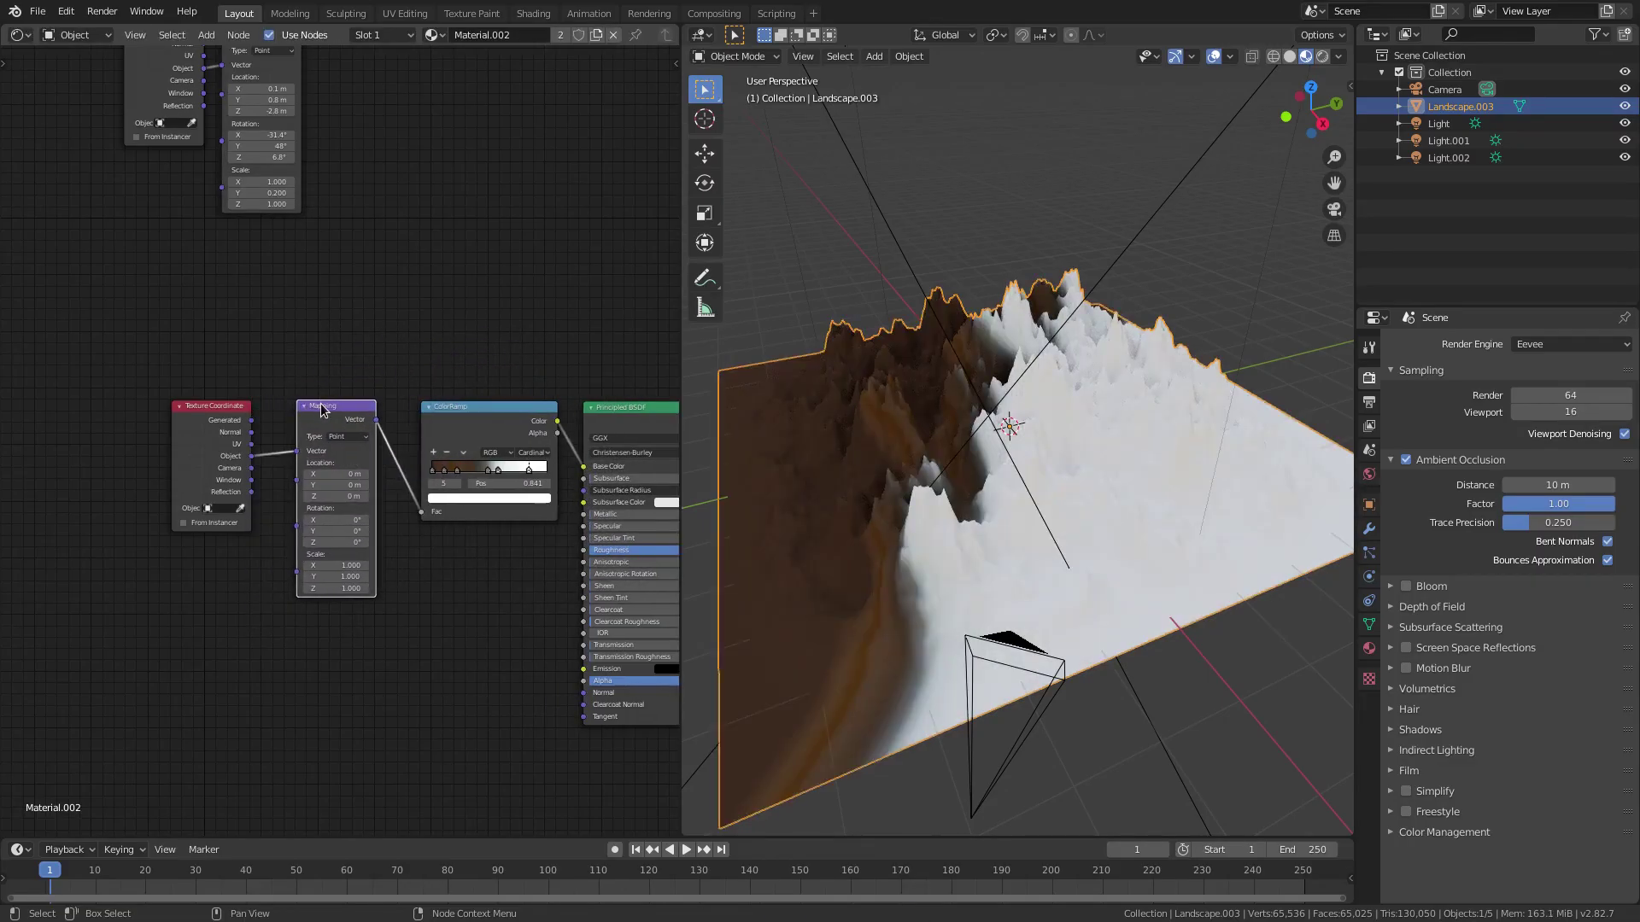
# Step: Move the Mapping node closer to the ColorRamp and the Texture Coordinate node closer to the Mapping node
pyautogui.moveTo(323, 410); pyautogui.dragTo(346, 409)
pyautogui.moveTo(239, 405); pyautogui.dragTo(278, 402)
pyautogui.moveTo(925, 524); pyautogui.dragTo(1176, 396, button='middle')
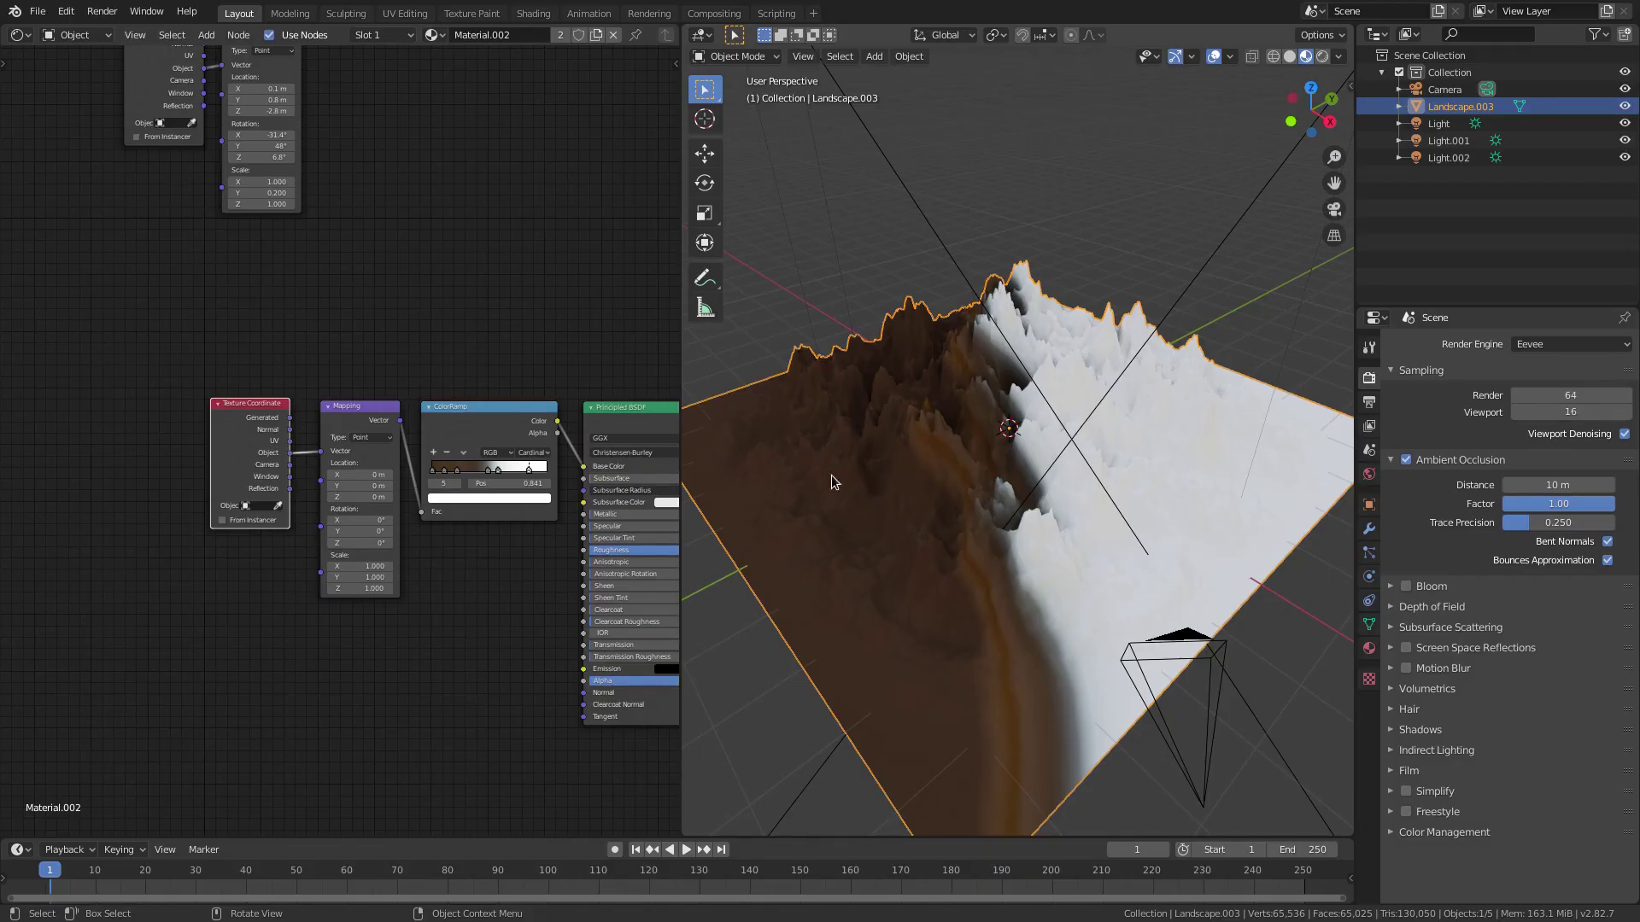
pyautogui.moveTo(243, 423); pyautogui.dragTo(249, 422)
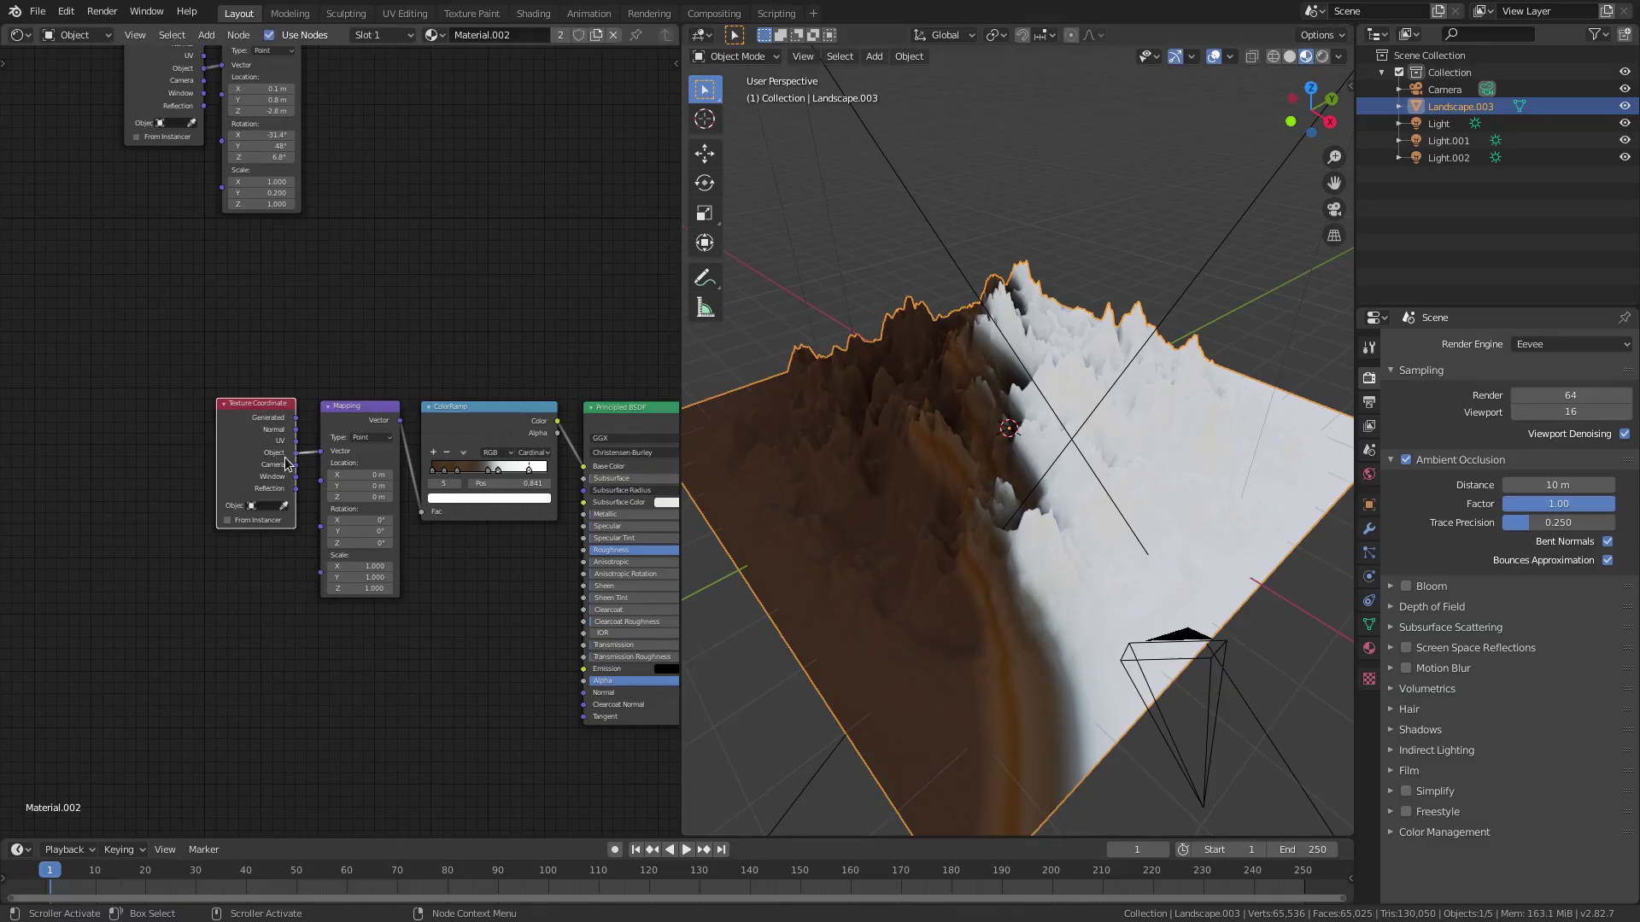
# Step: Rotate the new Mapping node's coordinates to about -19.2° in X and 45.4° in Y
pyautogui.scroll(1, 476, 535)
pyautogui.moveTo(357, 519); pyautogui.dragTo(392, 539)
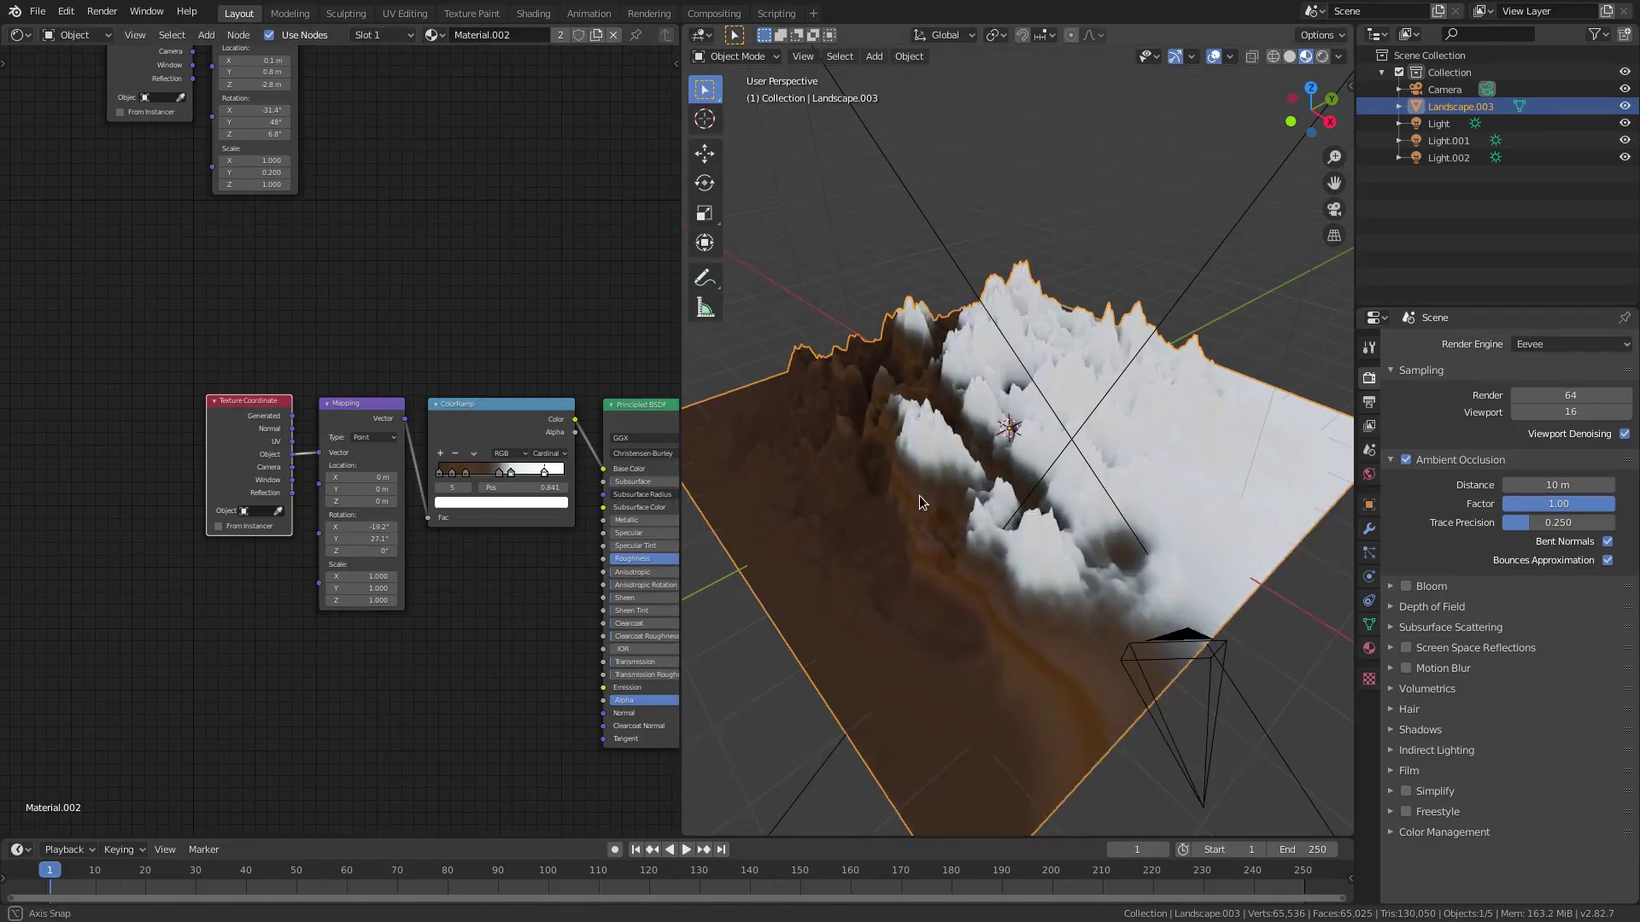
pyautogui.moveTo(919, 495); pyautogui.dragTo(1042, 457, button='middle')
pyautogui.moveTo(368, 539); pyautogui.dragTo(388, 538)
# Step: Replace the new Mapping node with a duplicate of the original, wired between Texture Coordinate's Object output and the ColorRamp's Fac
pyautogui.moveTo(222, 190); pyautogui.dragTo(229, 265, button='middle')
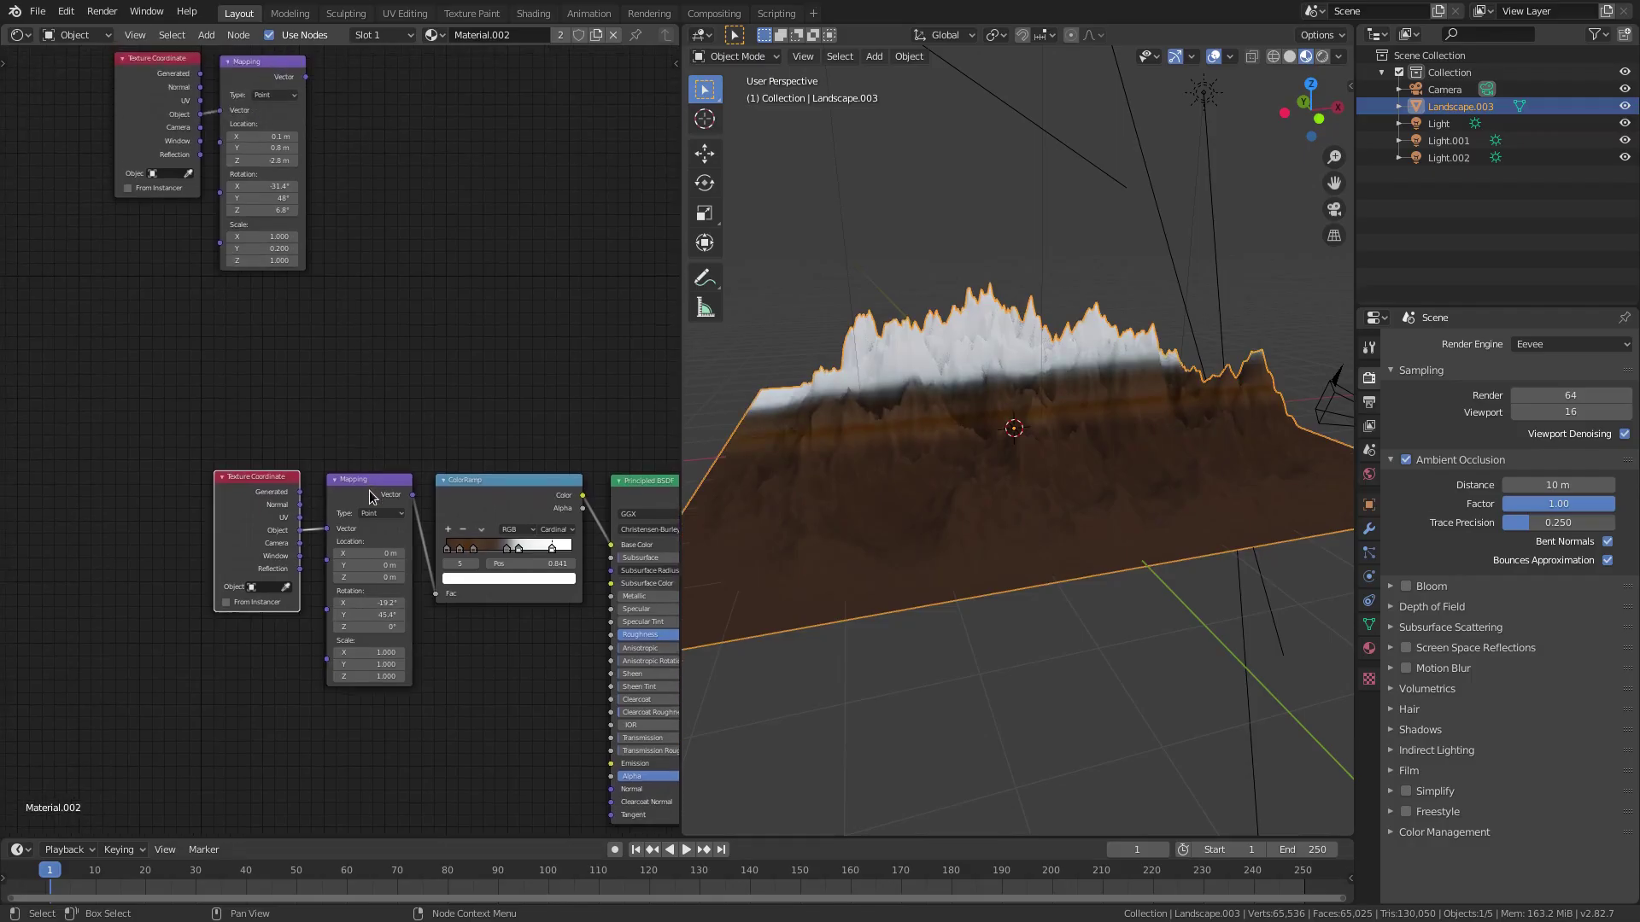
pyautogui.click(372, 497)
pyautogui.press('x')
pyautogui.click(278, 85)
pyautogui.hotkey('shift', 'd')
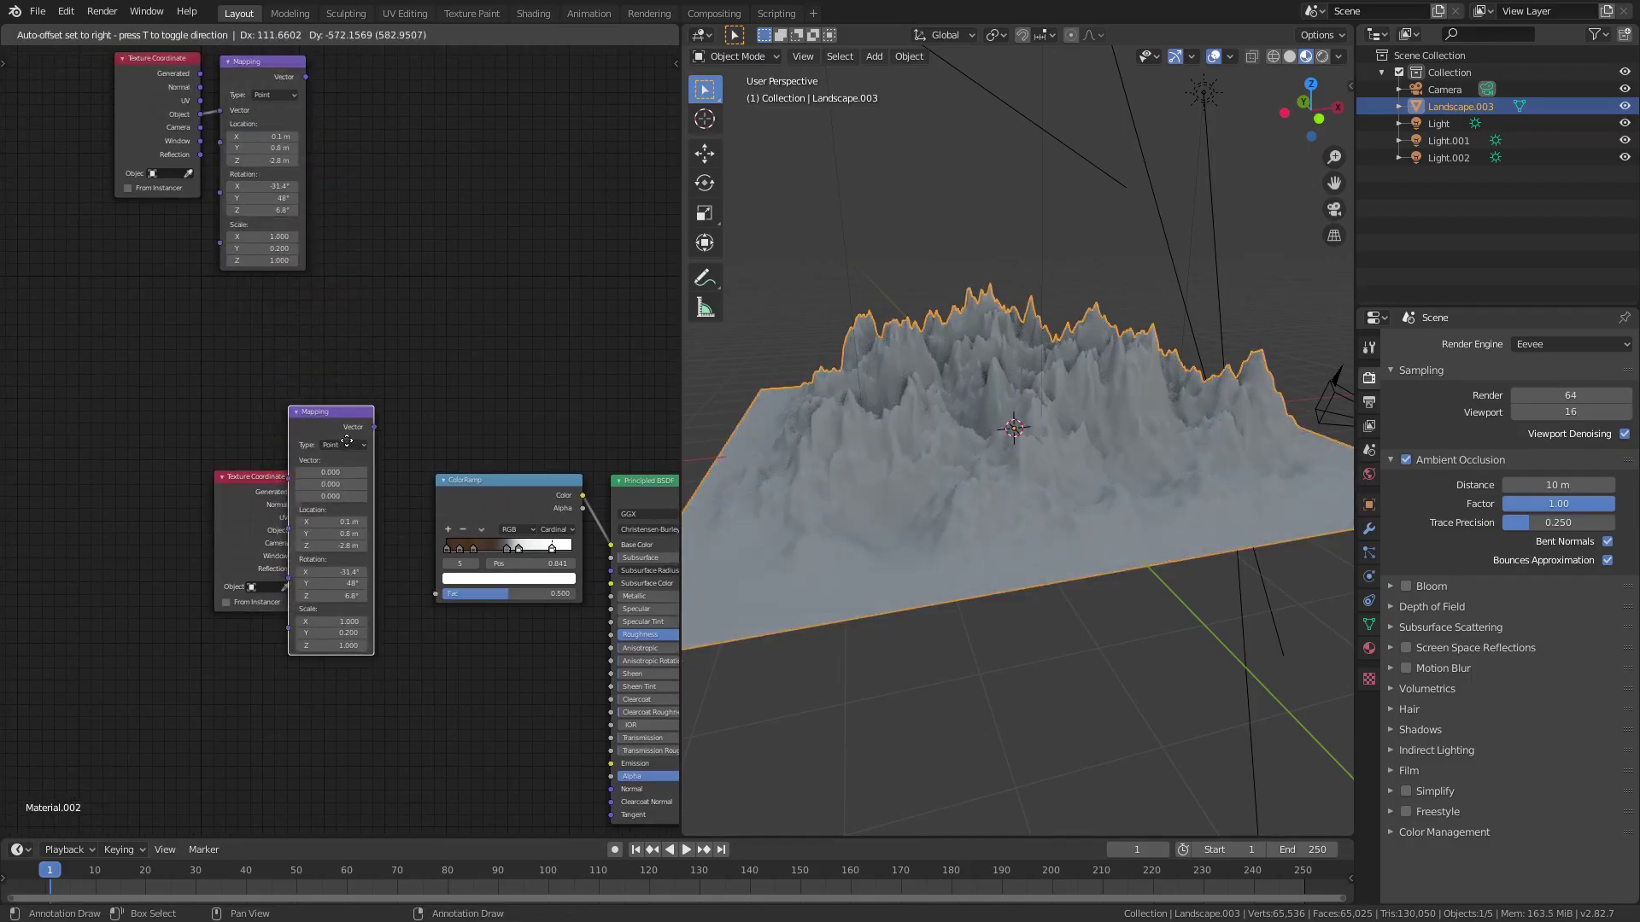
pyautogui.click(391, 511)
pyautogui.moveTo(300, 531); pyautogui.dragTo(333, 547)
pyautogui.moveTo(376, 483); pyautogui.dragTo(435, 593)
# Step: Set the duplicated Mapping node's X location to 1.1 m
pyautogui.click(395, 556)
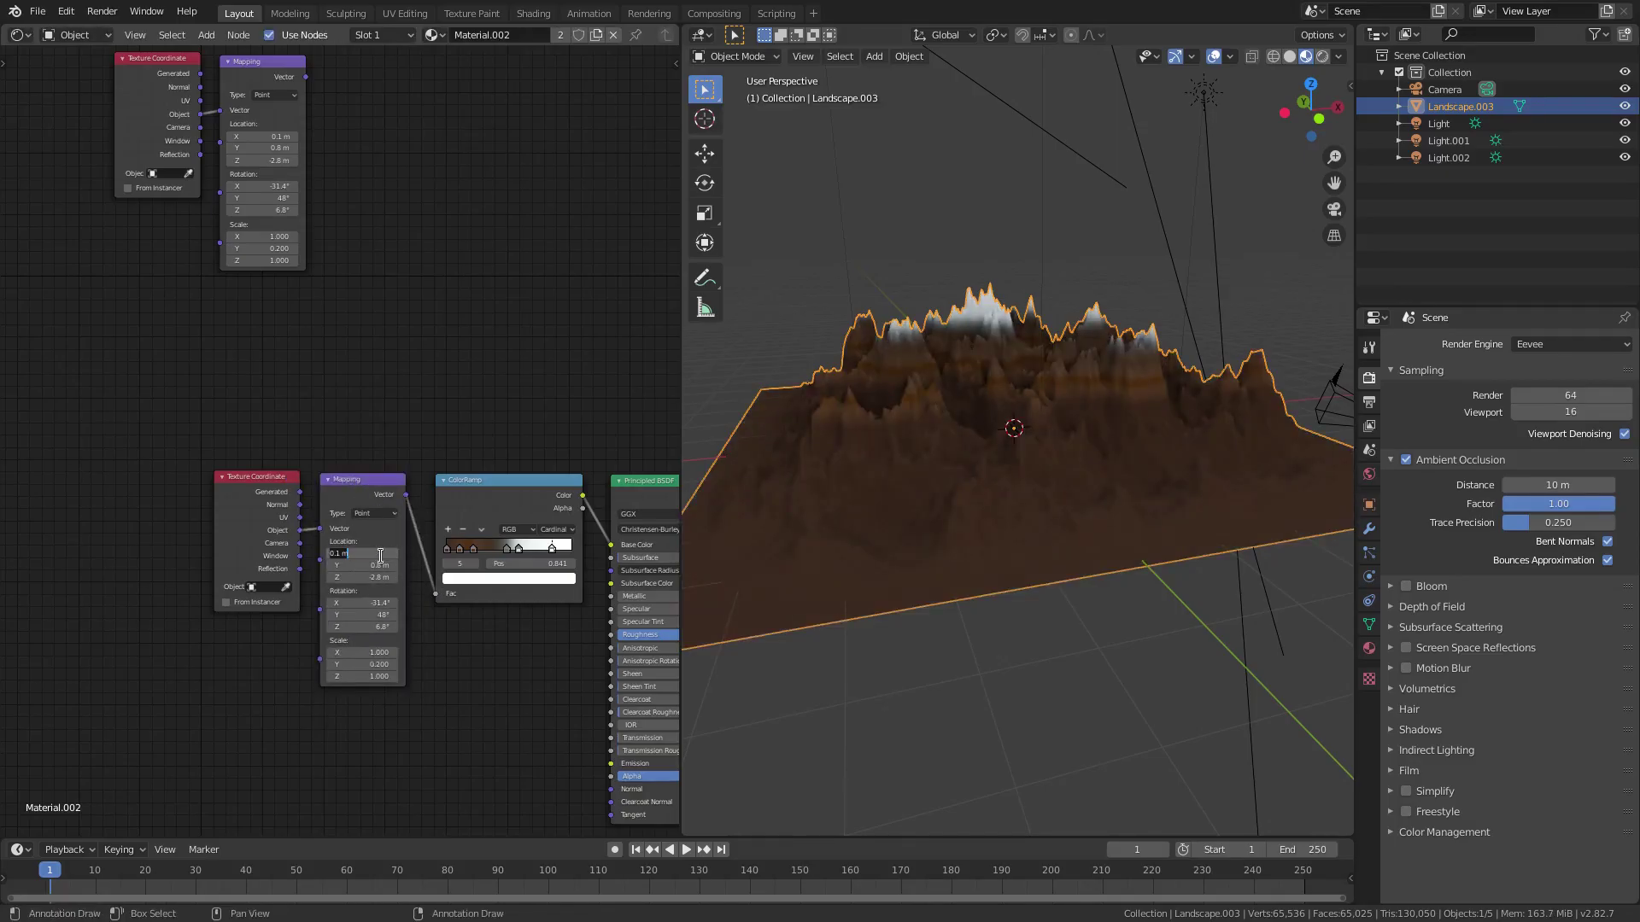
pyautogui.write('0')
pyautogui.press('Return')
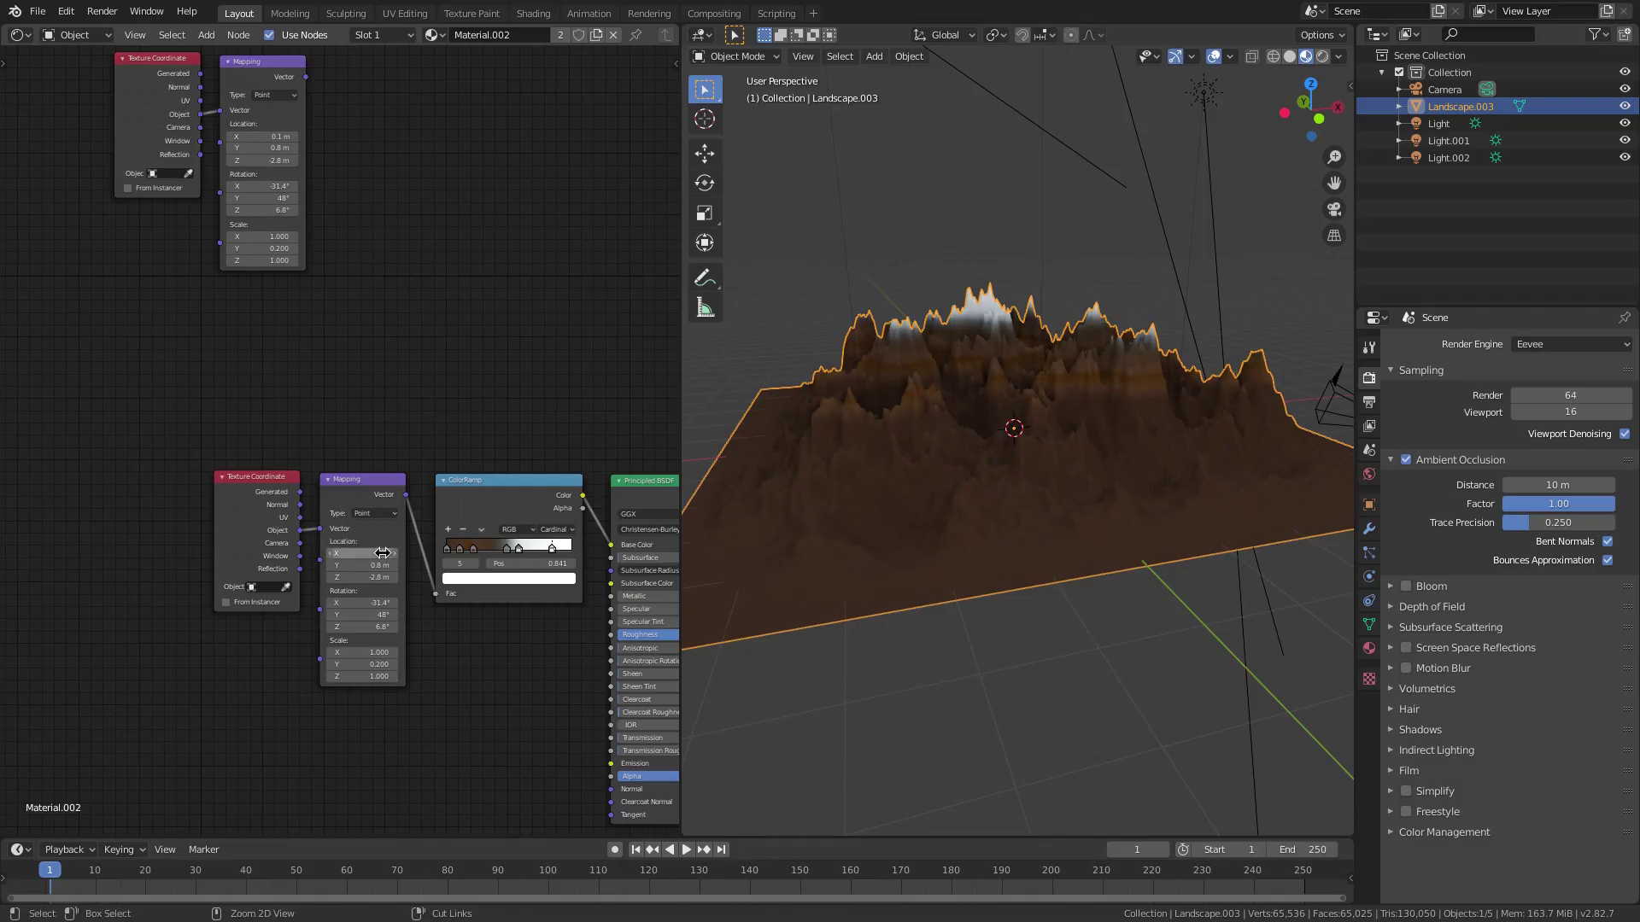
pyautogui.moveTo(363, 553); pyautogui.dragTo(405, 555)
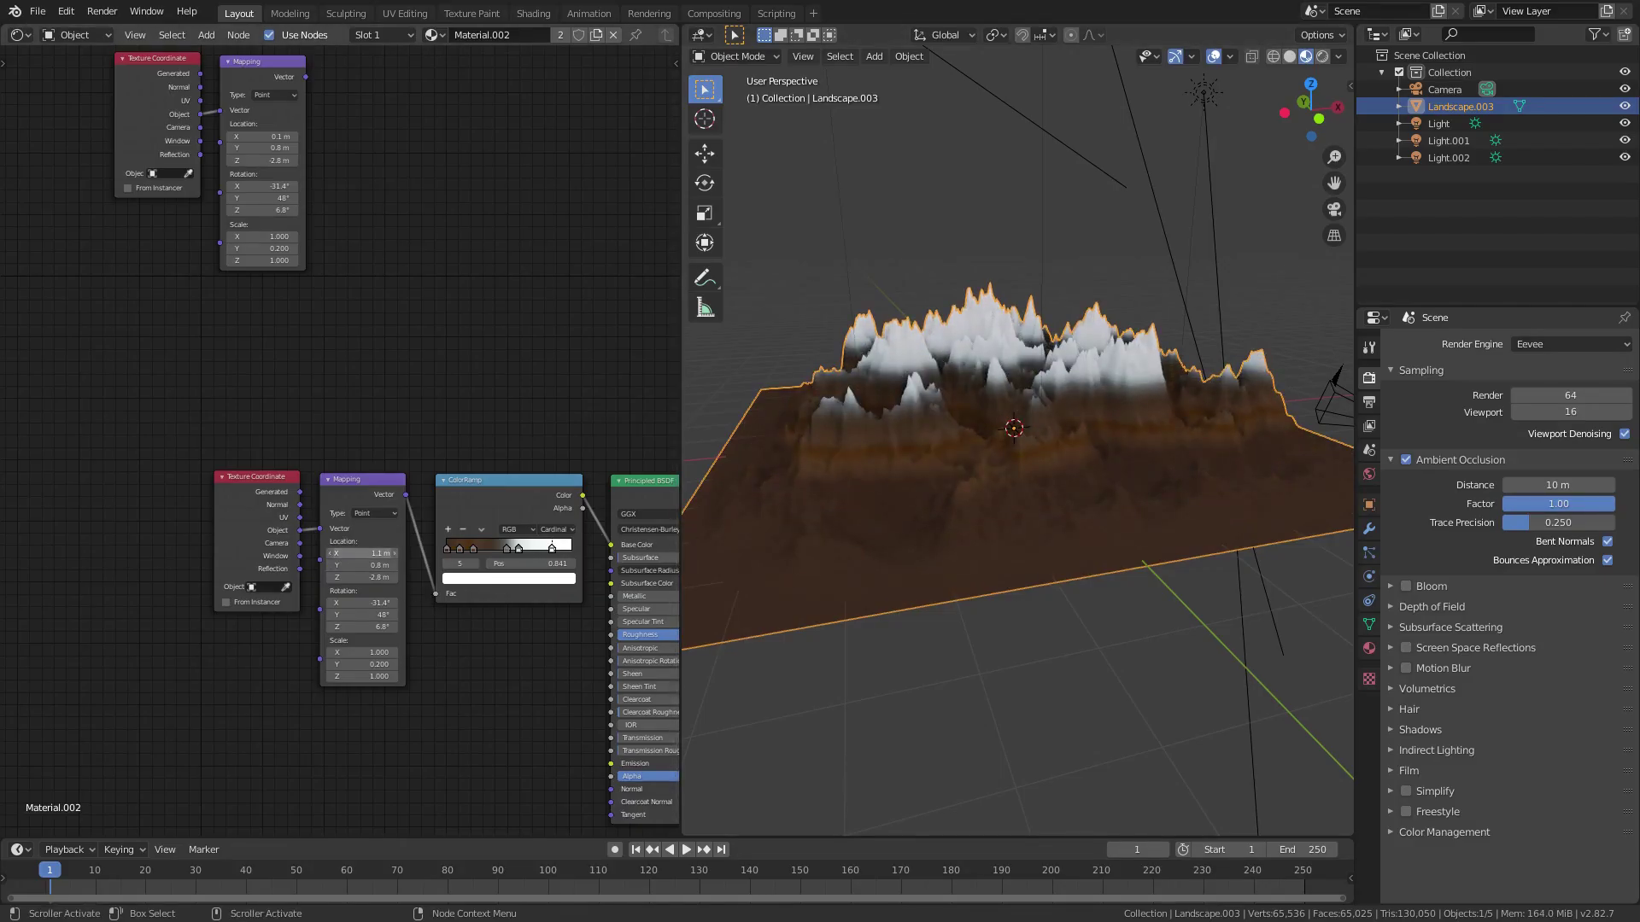
pyautogui.click(419, 467)
# Step: Set the duplicated Mapping node's Z location to -2.5 m
pyautogui.moveTo(858, 449); pyautogui.dragTo(1131, 456, button='middle')
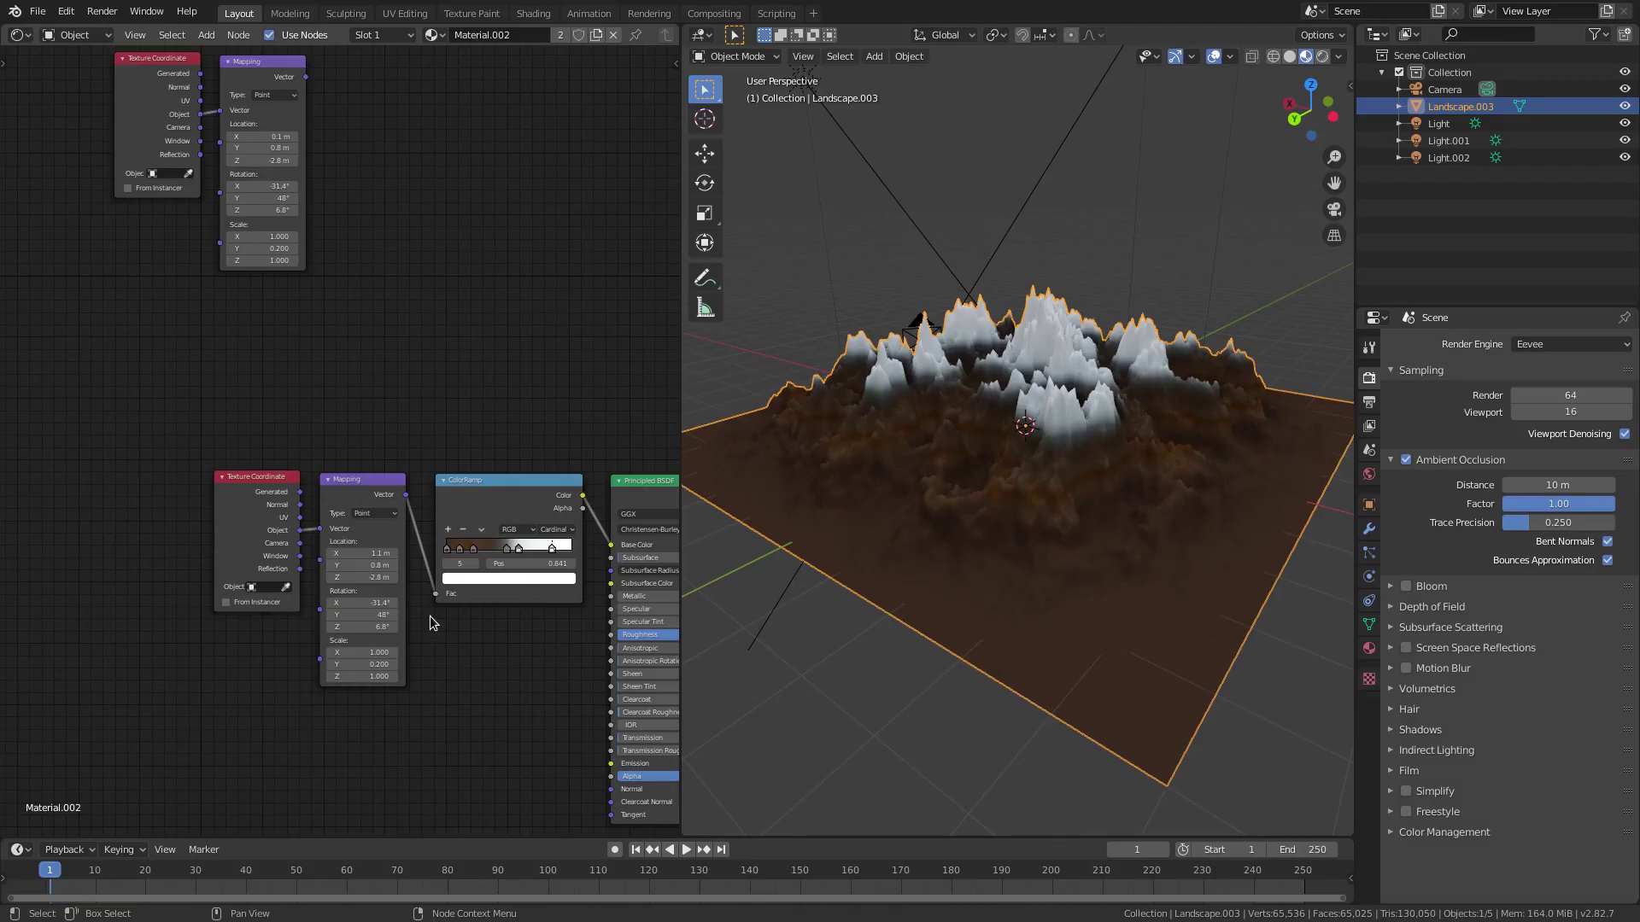
pyautogui.click(361, 578)
pyautogui.moveTo(366, 581)
pyautogui.mouseDown()
pyautogui.moveTo(419, 581)
pyautogui.moveTo(381, 582)
pyautogui.mouseUp()
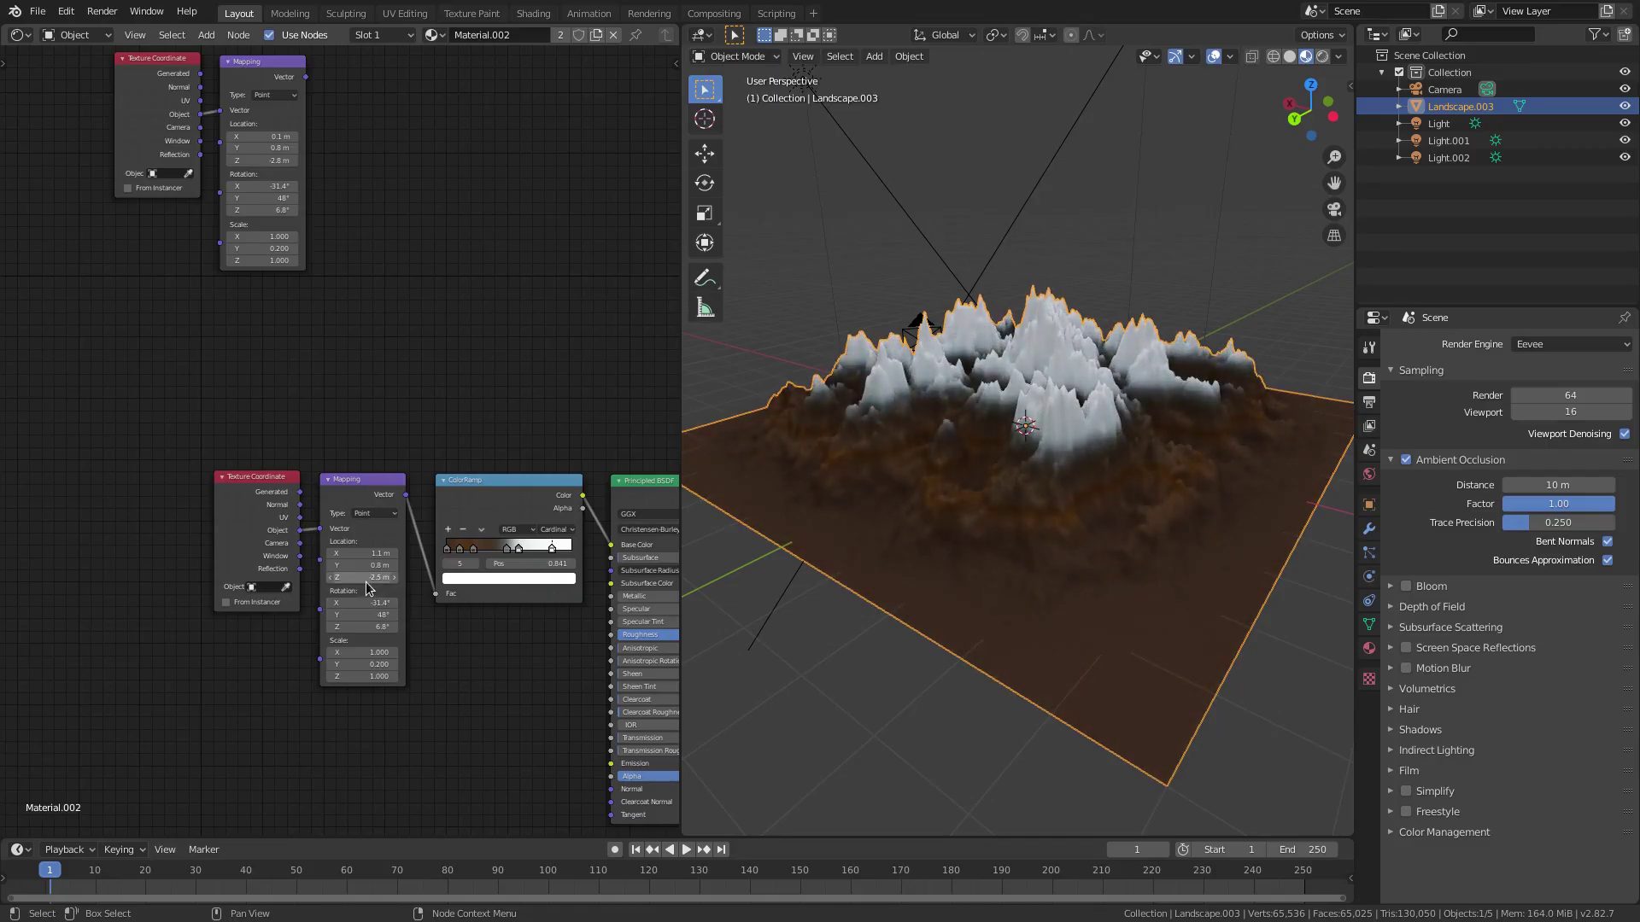
# Step: Try a Y scale of 5.2 on the connected Mapping node and undo it
pyautogui.click(348, 603)
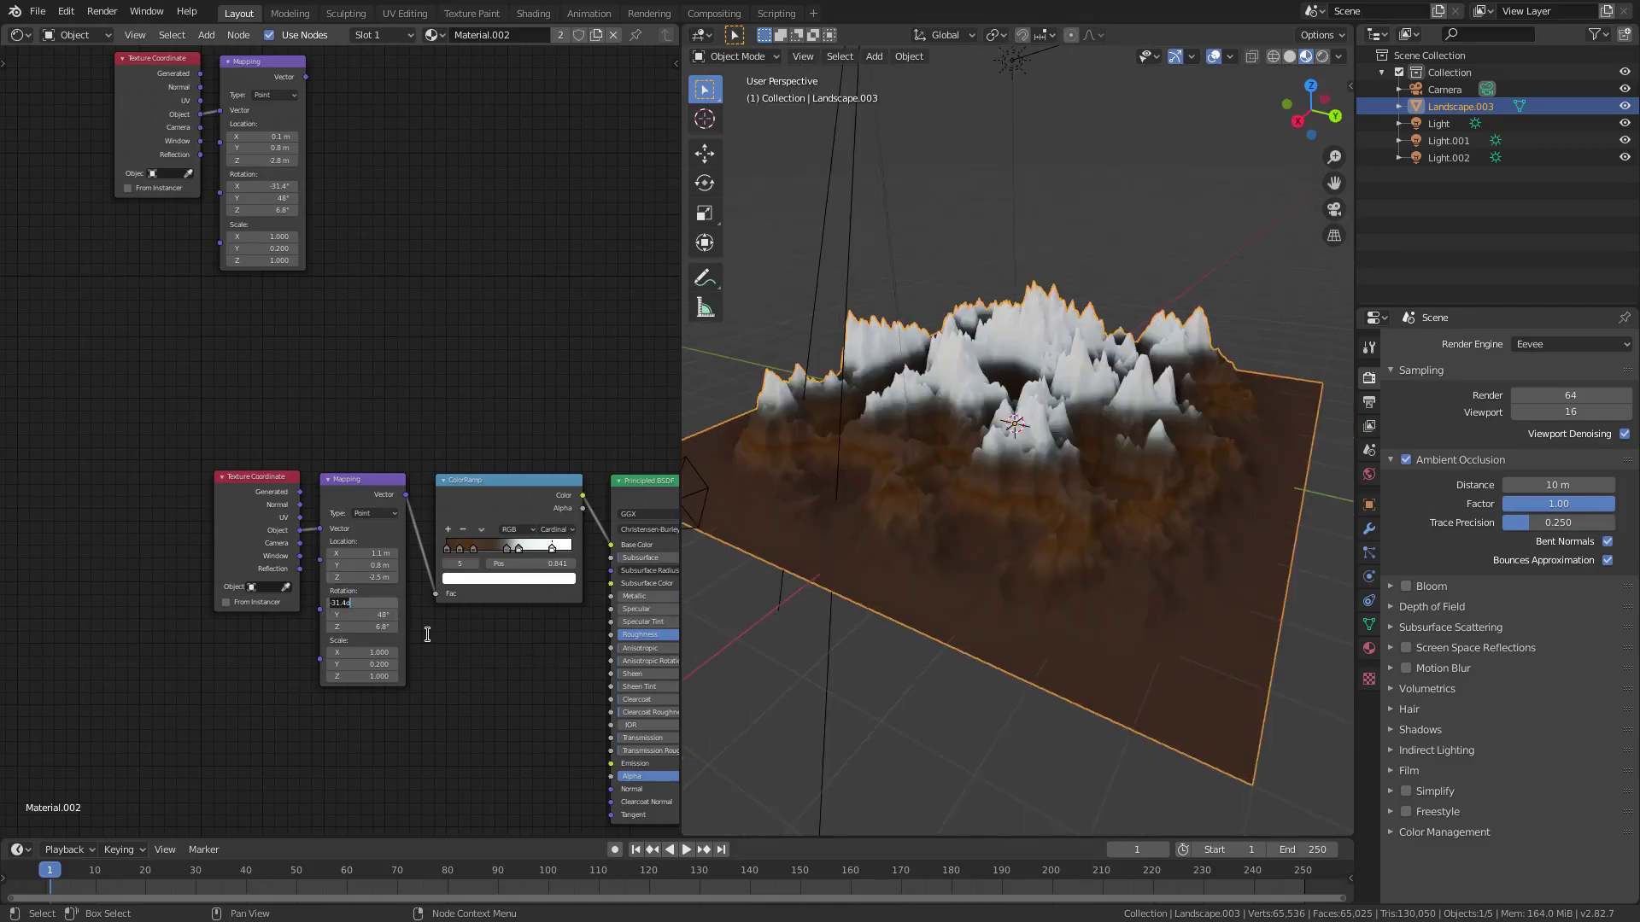
pyautogui.press('Tab')
pyautogui.moveTo(360, 664)
pyautogui.mouseDown()
pyautogui.moveTo(786, 665)
pyautogui.moveTo(581, 664)
pyautogui.moveTo(786, 664)
pyautogui.moveTo(701, 664)
pyautogui.mouseUp()
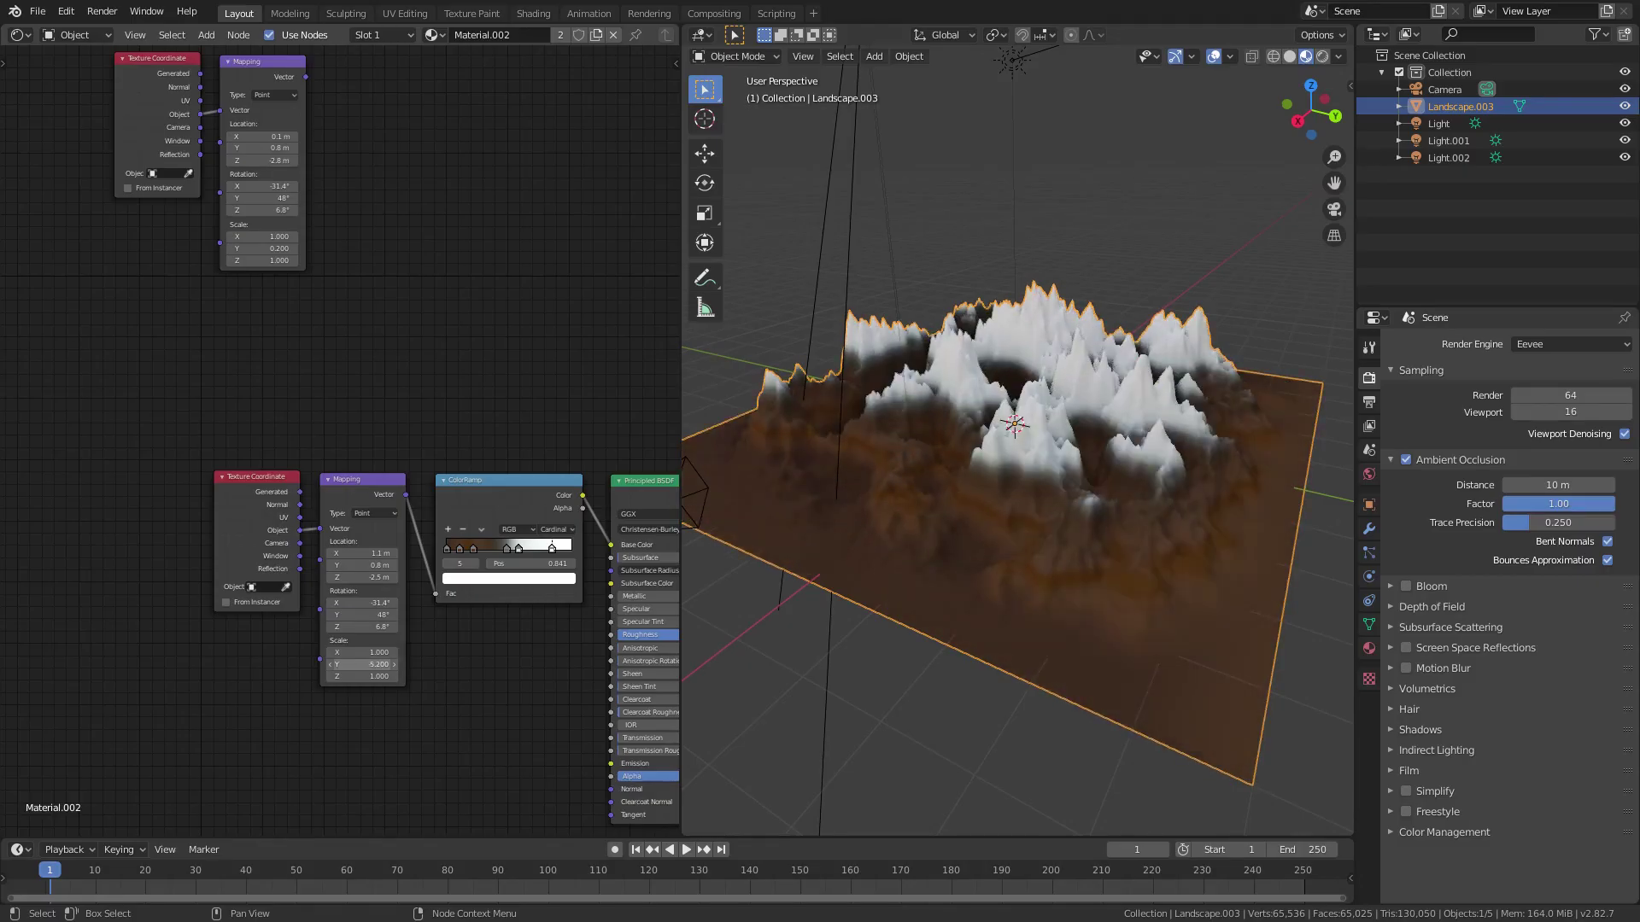
pyautogui.hotkey('ctrl', 'z')
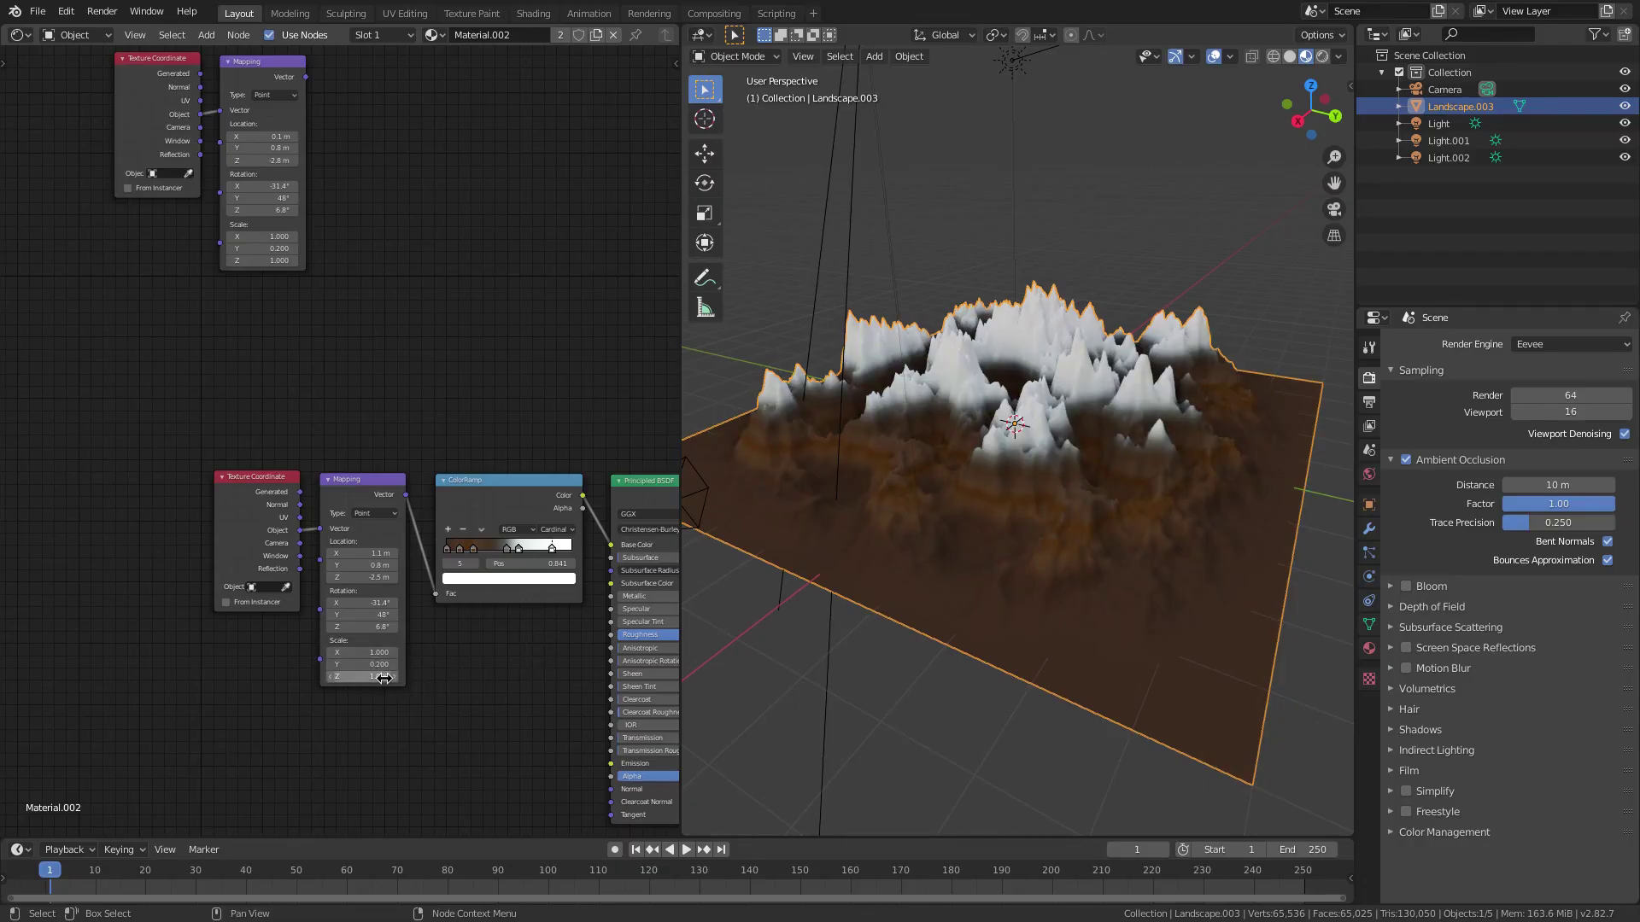
# Step: Even out the spacing of the connected Mapping, ColorRamp and Texture Coordinate nodes
pyautogui.moveTo(1019, 483); pyautogui.dragTo(1165, 488, button='middle')
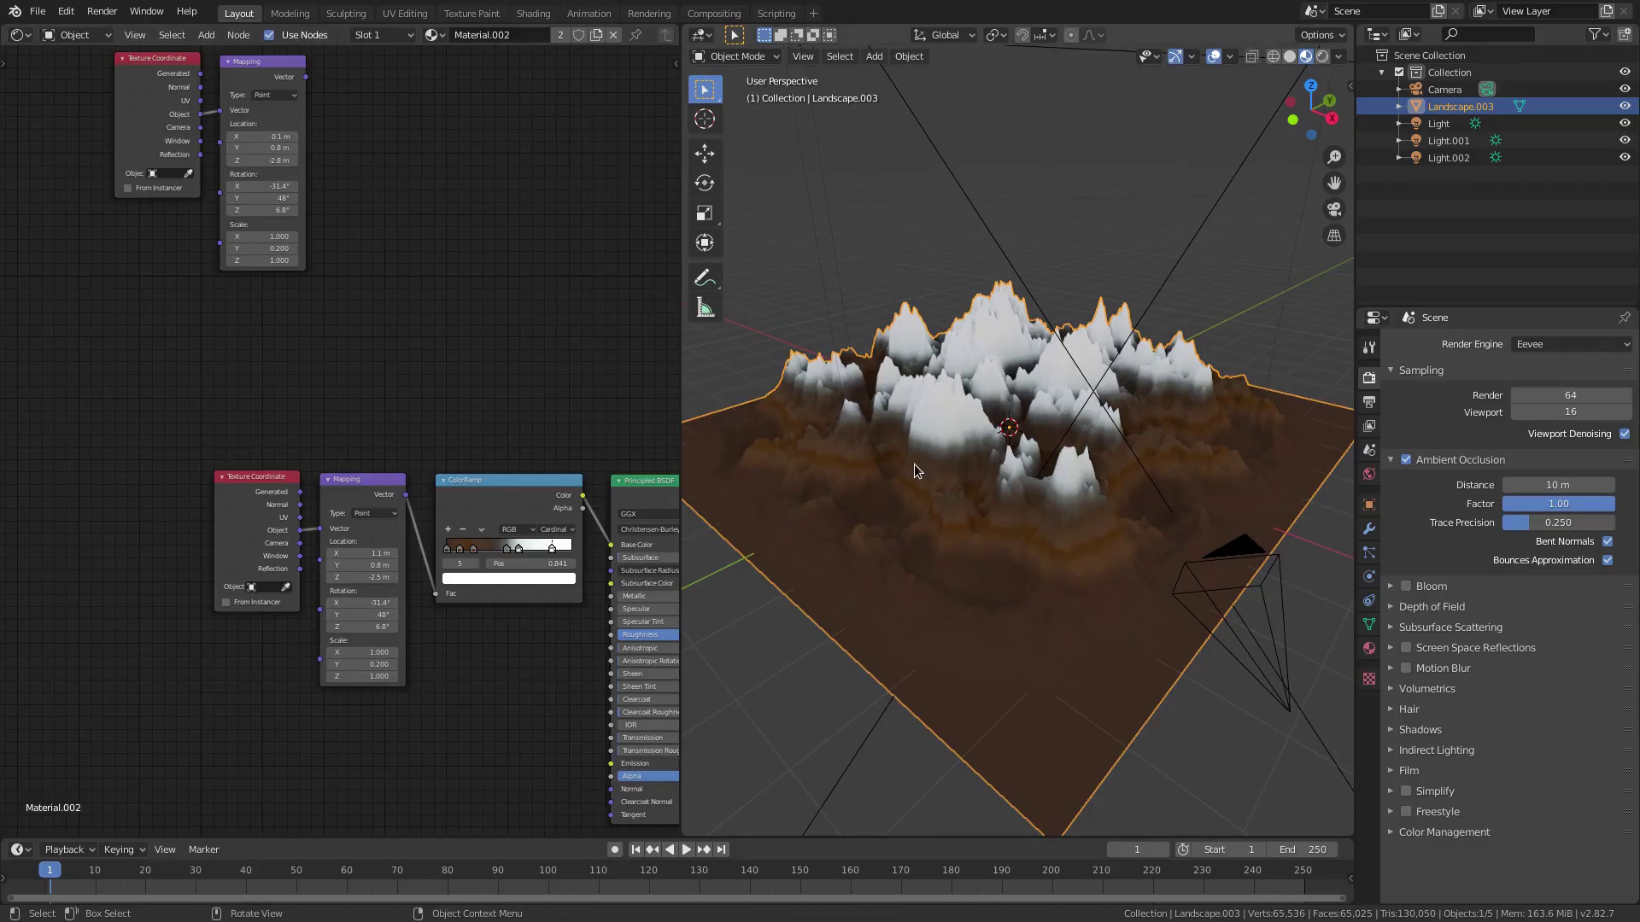
pyautogui.moveTo(914, 464); pyautogui.dragTo(933, 466, button='middle')
pyautogui.moveTo(1080, 417); pyautogui.dragTo(1110, 420, button='middle')
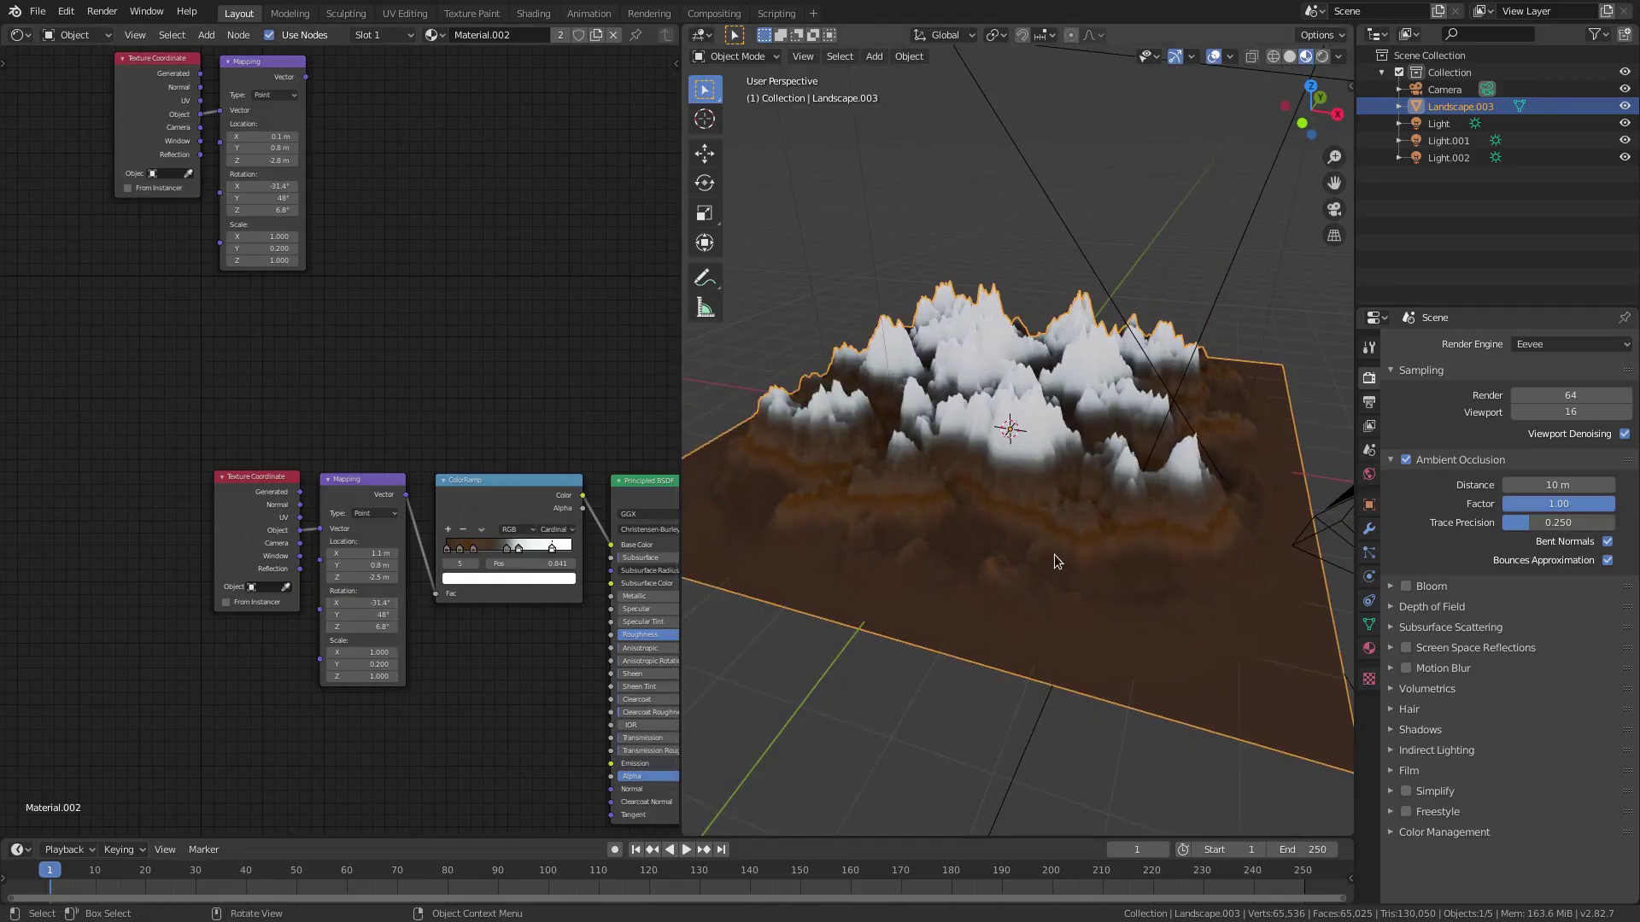
pyautogui.moveTo(1059, 559); pyautogui.dragTo(1000, 483, button='middle')
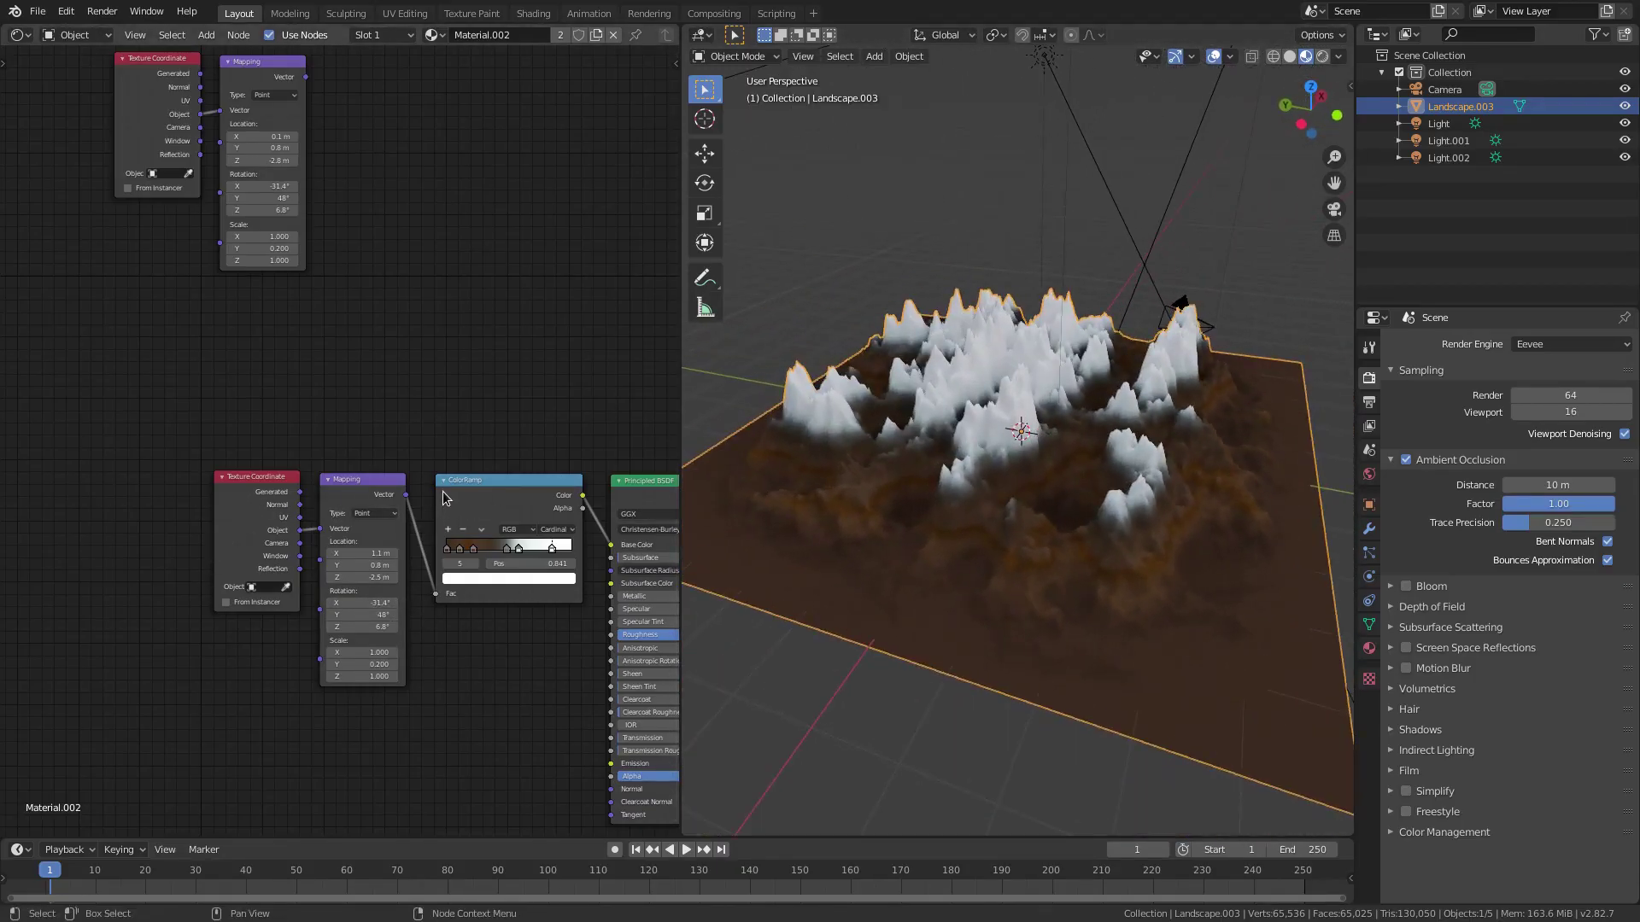
pyautogui.moveTo(359, 483); pyautogui.dragTo(367, 479)
pyautogui.moveTo(514, 482); pyautogui.dragTo(521, 481)
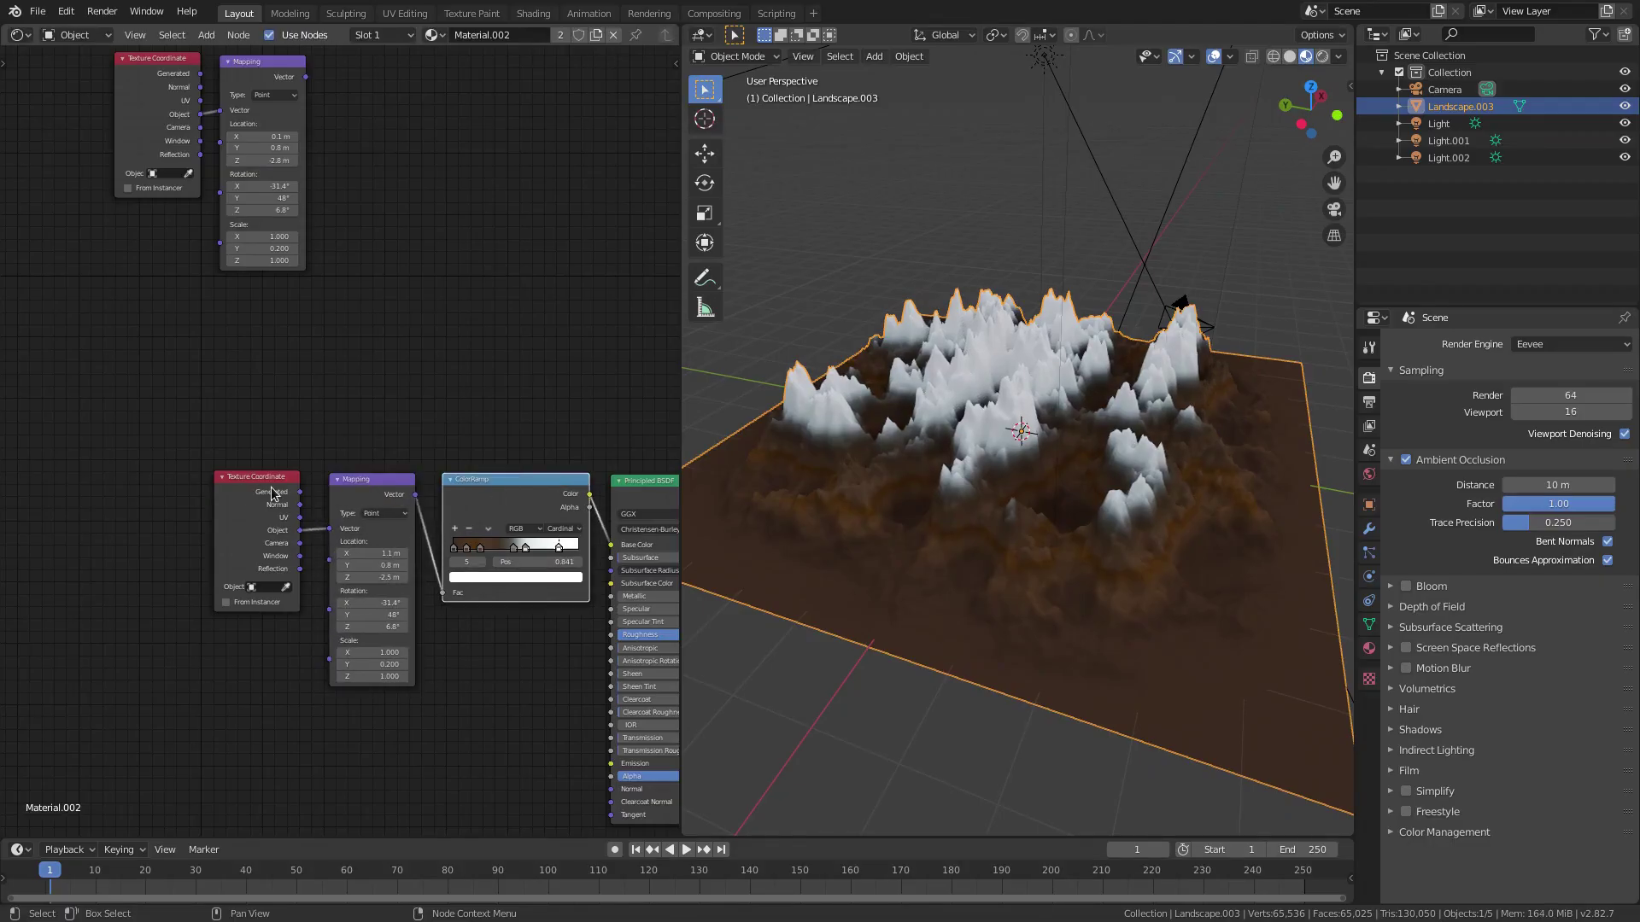
pyautogui.moveTo(272, 489); pyautogui.dragTo(277, 488)
# Step: Delete the original, unconnected Mapping and Texture Coordinate nodes
pyautogui.moveTo(822, 485); pyautogui.dragTo(1006, 494, button='middle')
pyautogui.moveTo(262, 79); pyautogui.dragTo(232, 157, button='middle')
pyautogui.click(231, 156)
pyautogui.press('Delete')
pyautogui.click(133, 137)
pyautogui.press('Delete')
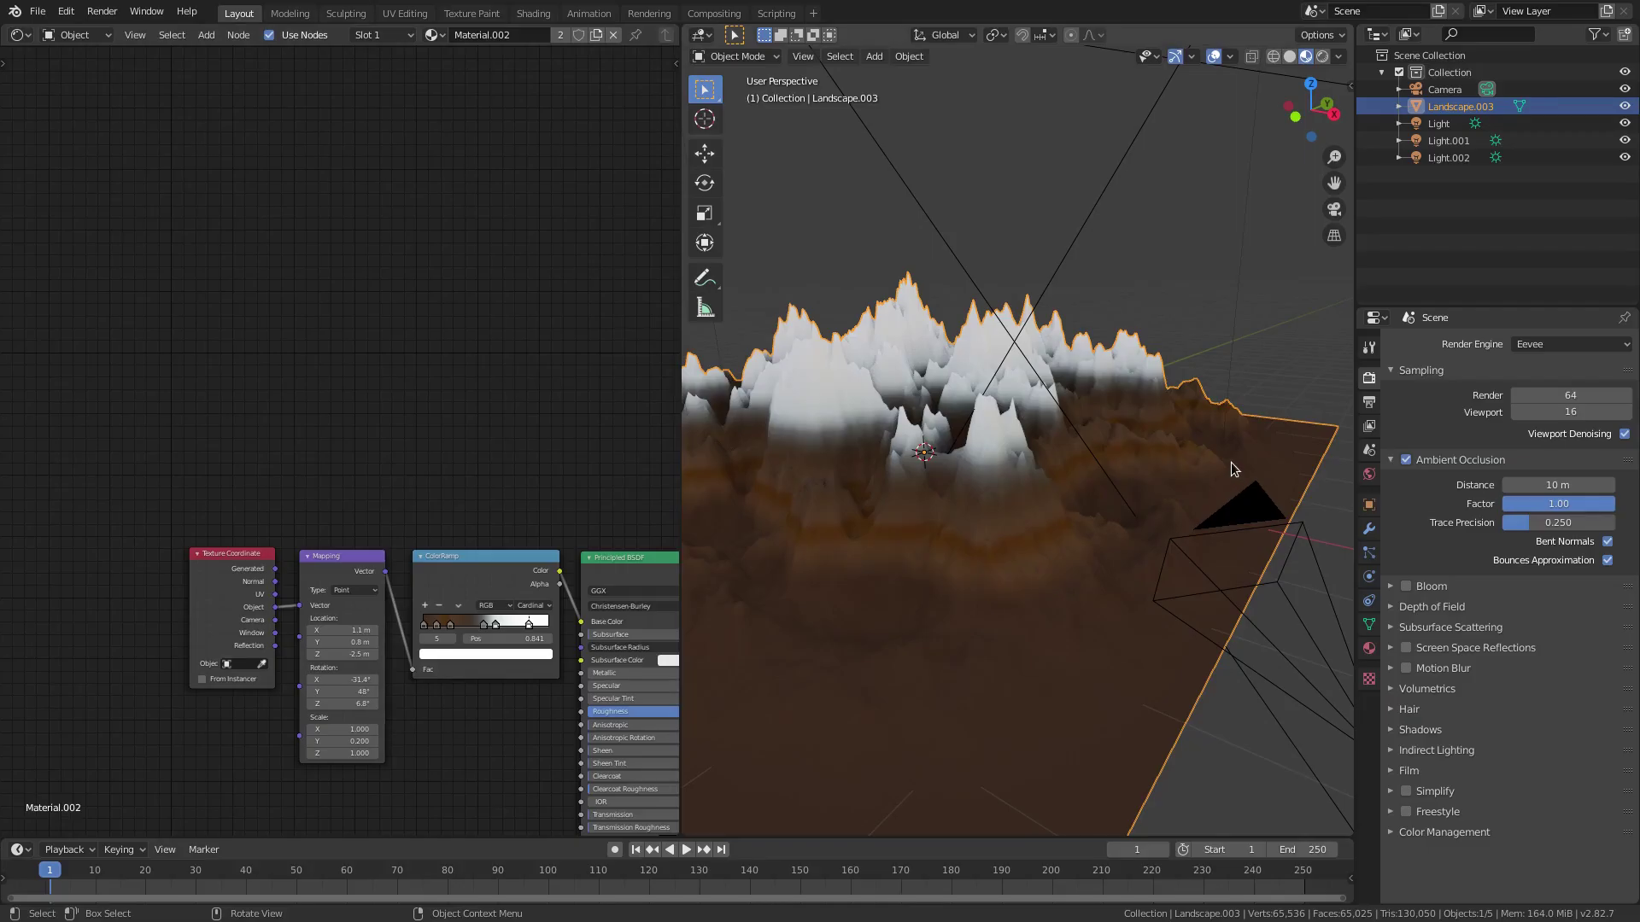
# Step: Check the coloured landscape through the camera and then close up on the peaks
pyautogui.press('KP_0')
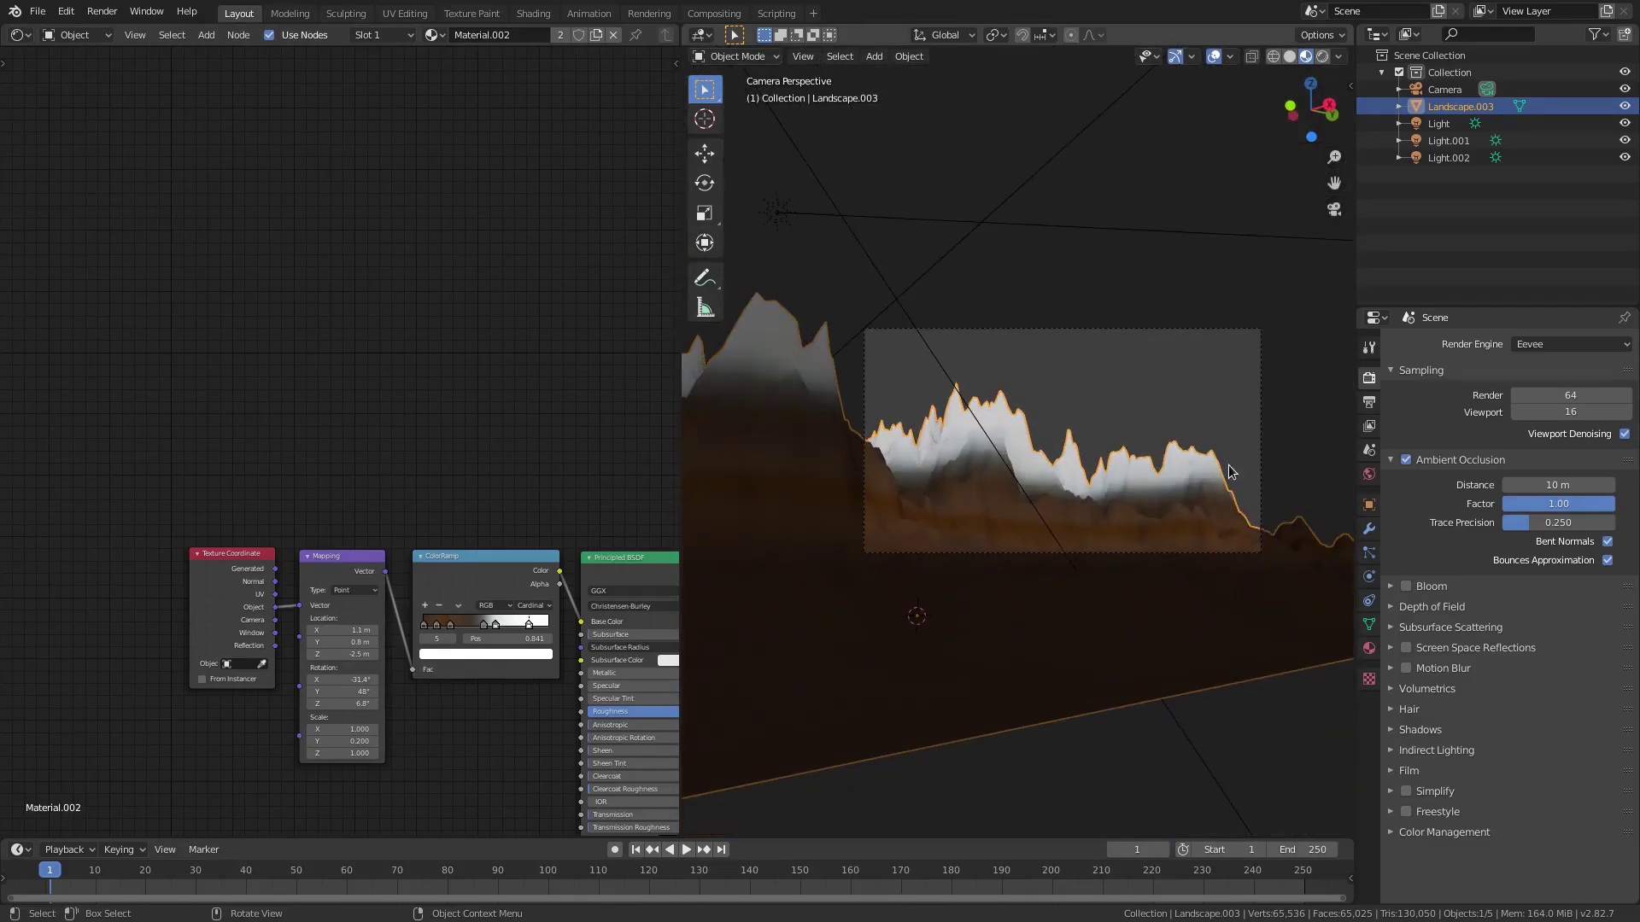
pyautogui.moveTo(997, 478); pyautogui.dragTo(980, 425, button='middle')
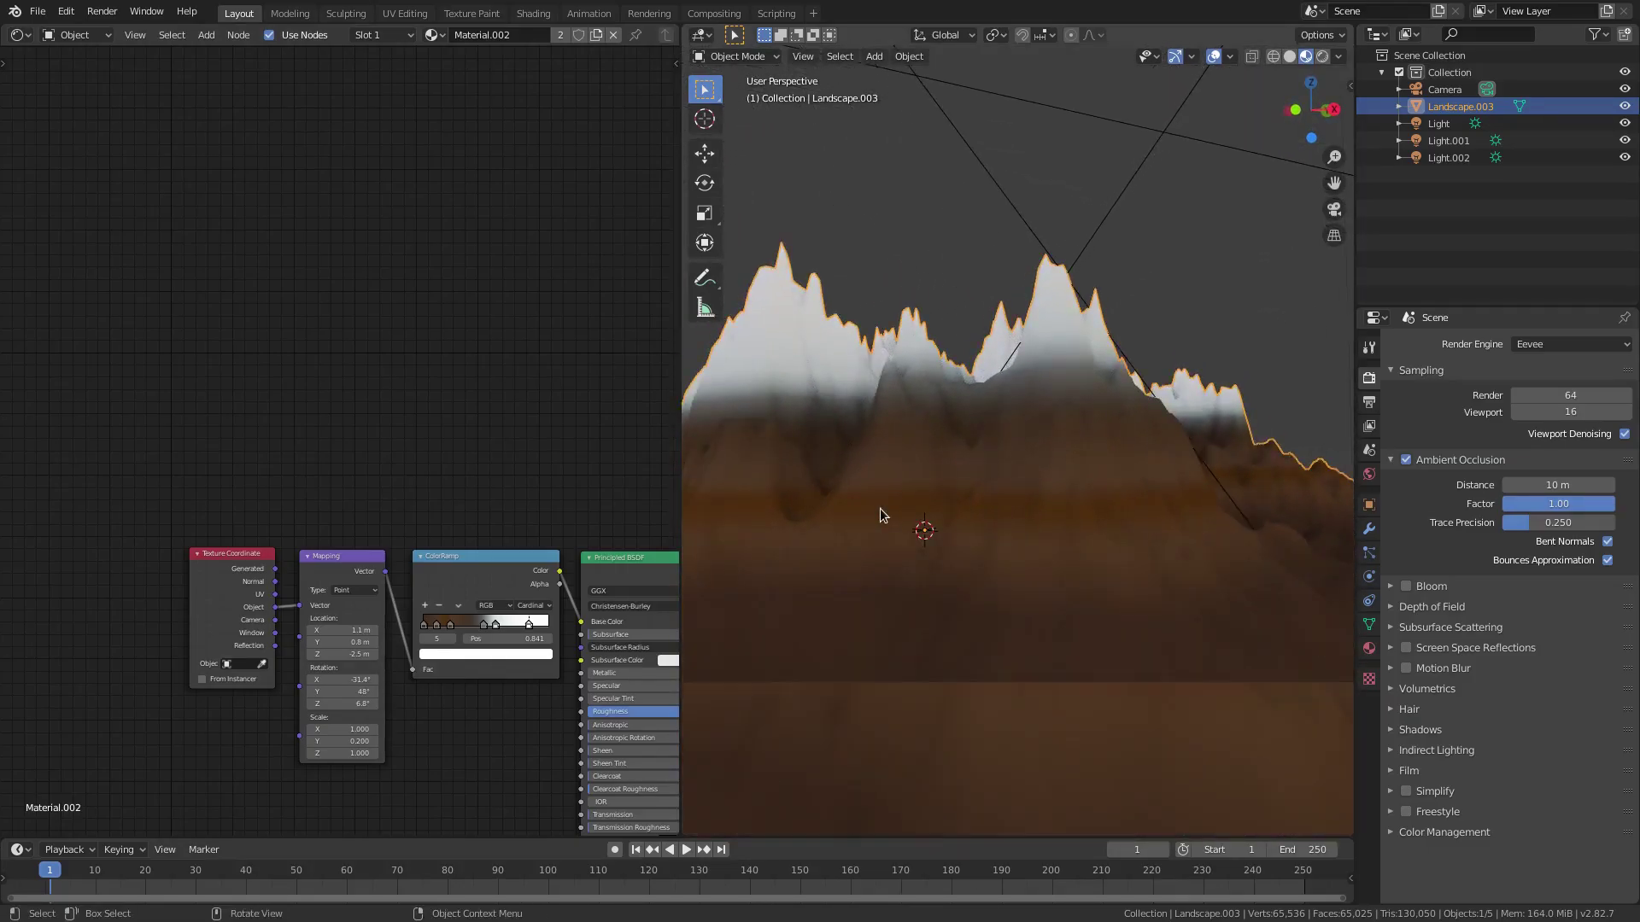
pyautogui.scroll(1, 879, 509)
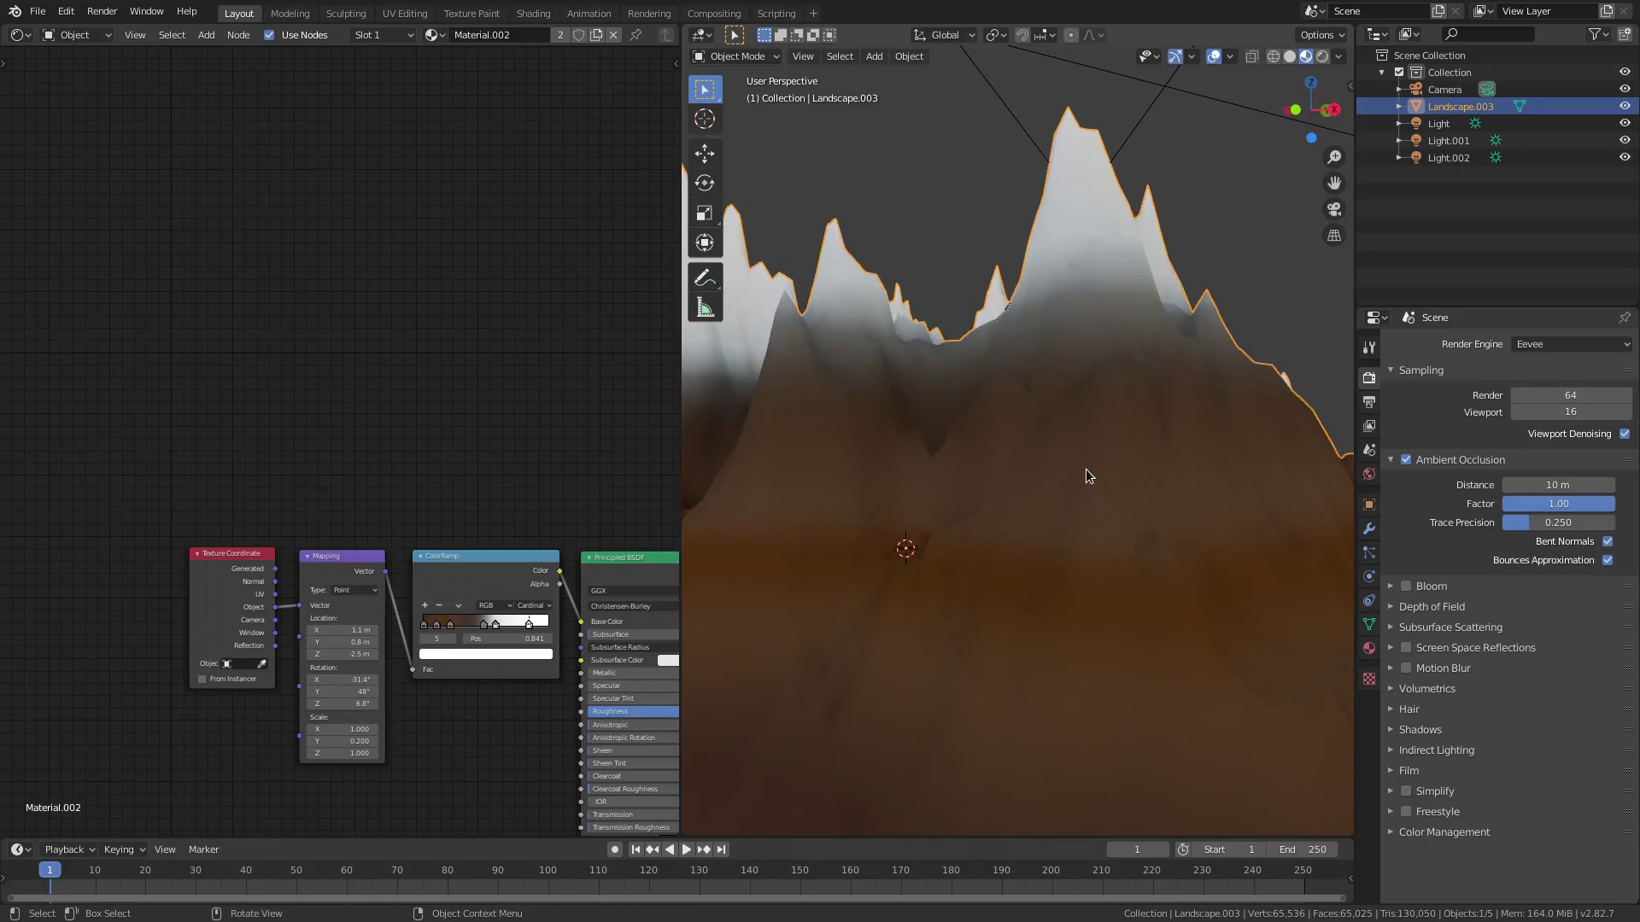
# Step: Add a Noise Texture node and connect its Color output to the Displacement input of the Material Output
pyautogui.moveTo(1085, 469); pyautogui.dragTo(1008, 418, button='middle')
pyautogui.moveTo(385, 529); pyautogui.dragTo(285, 350, button='middle')
pyautogui.scroll(-1, 285, 350)
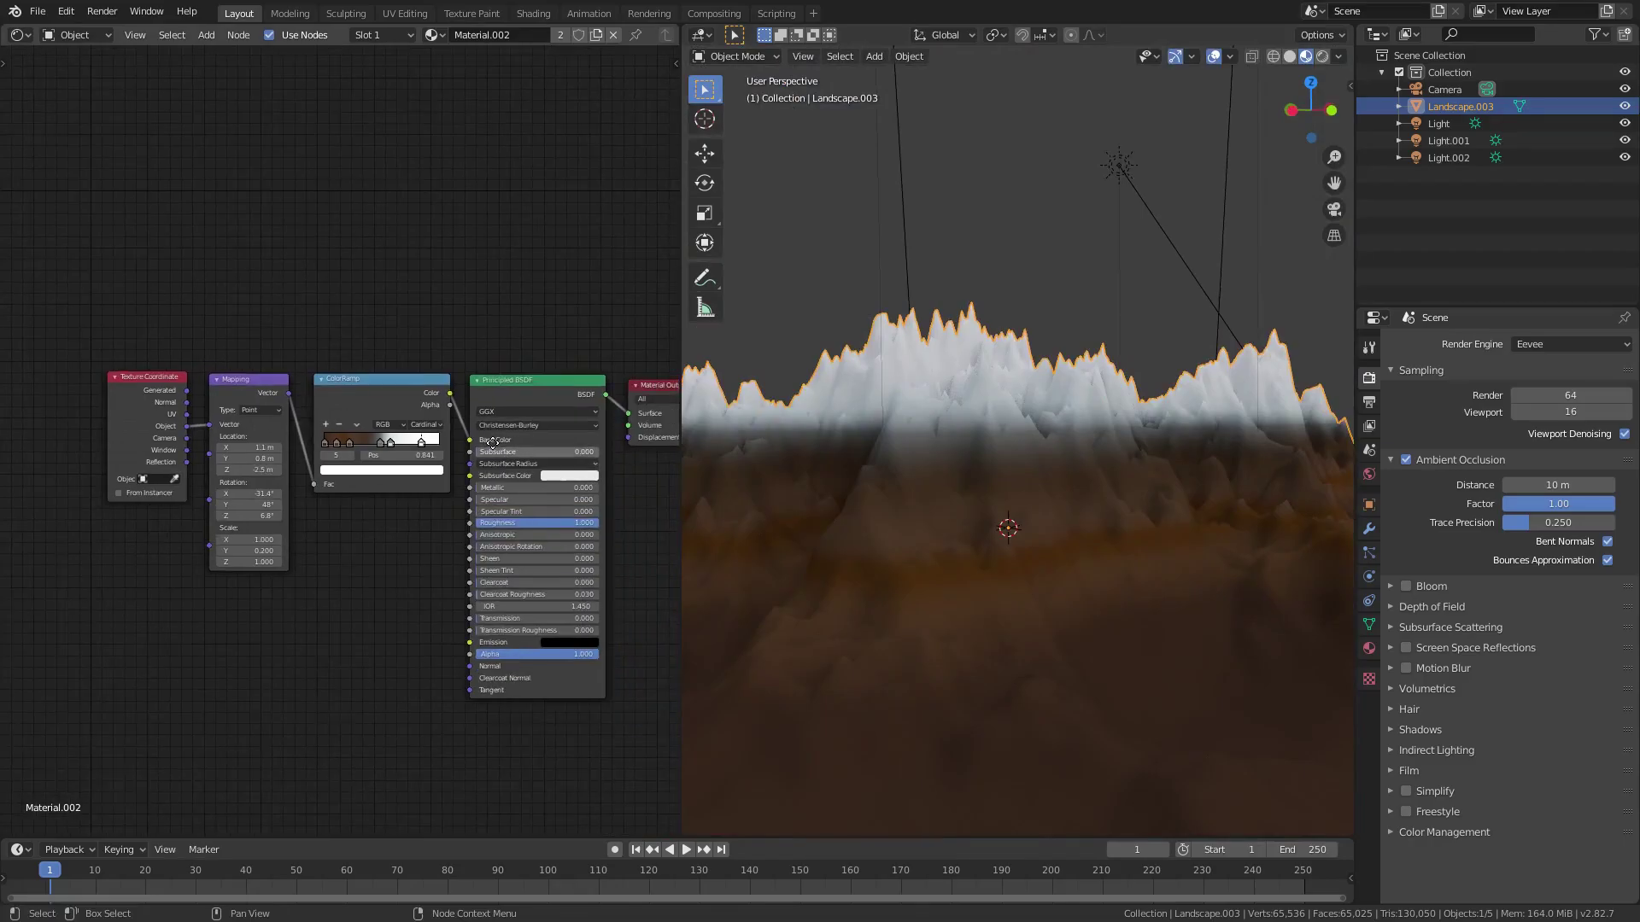
pyautogui.moveTo(555, 454); pyautogui.dragTo(324, 373, button='middle')
pyautogui.moveTo(450, 310); pyautogui.dragTo(575, 311)
pyautogui.hotkey('shift', 'a')
pyautogui.click(467, 485)
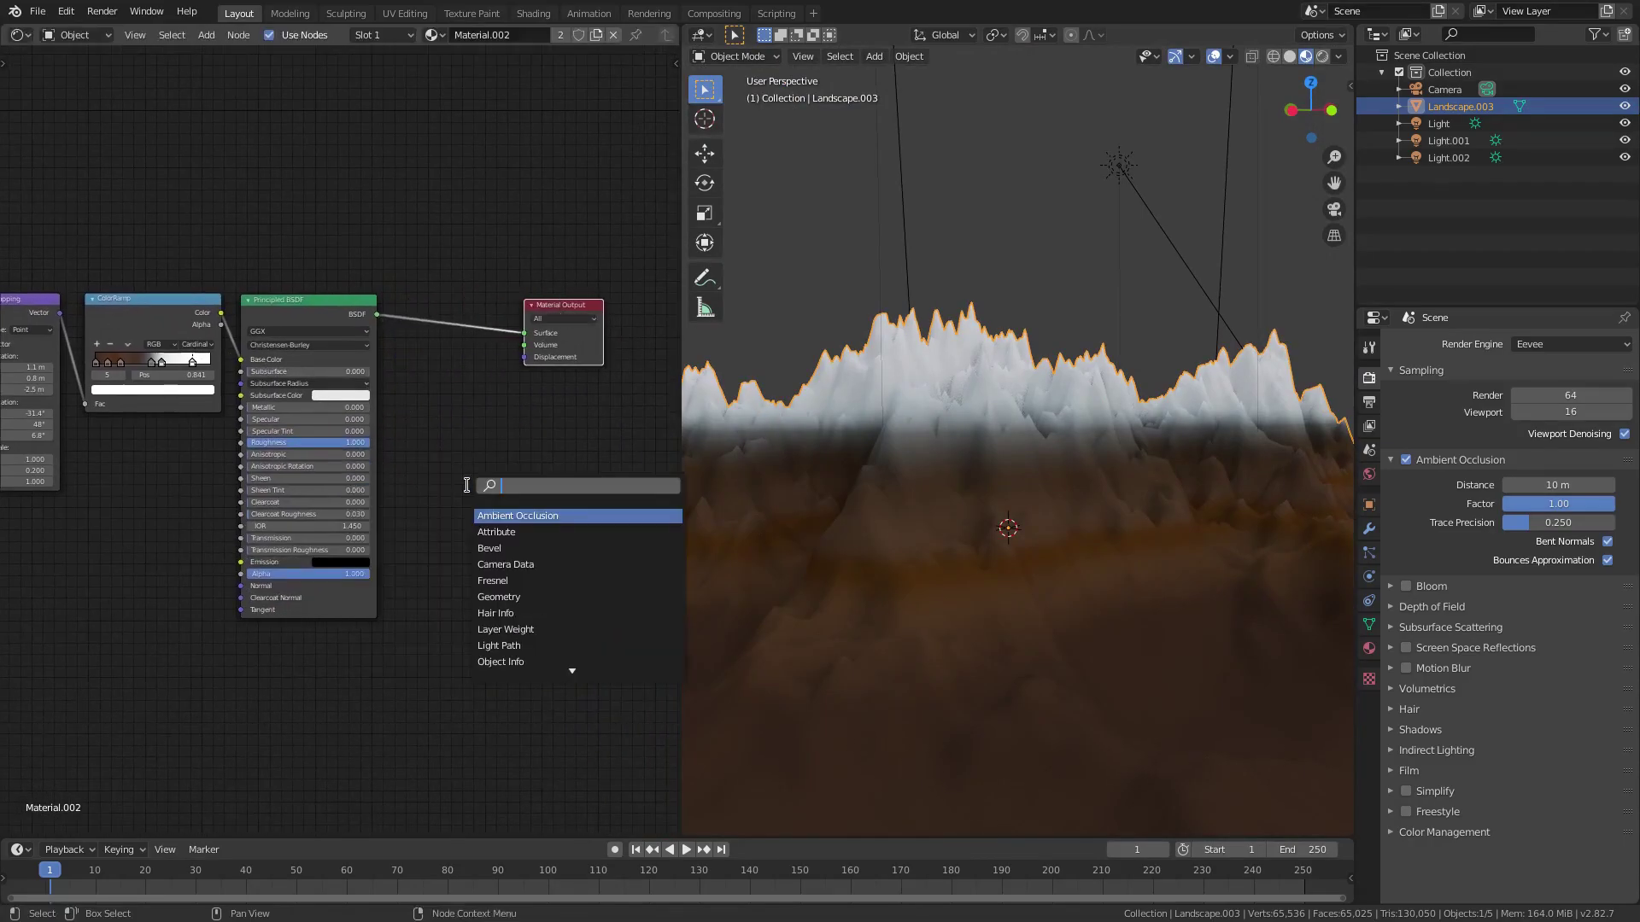
pyautogui.write('noise')
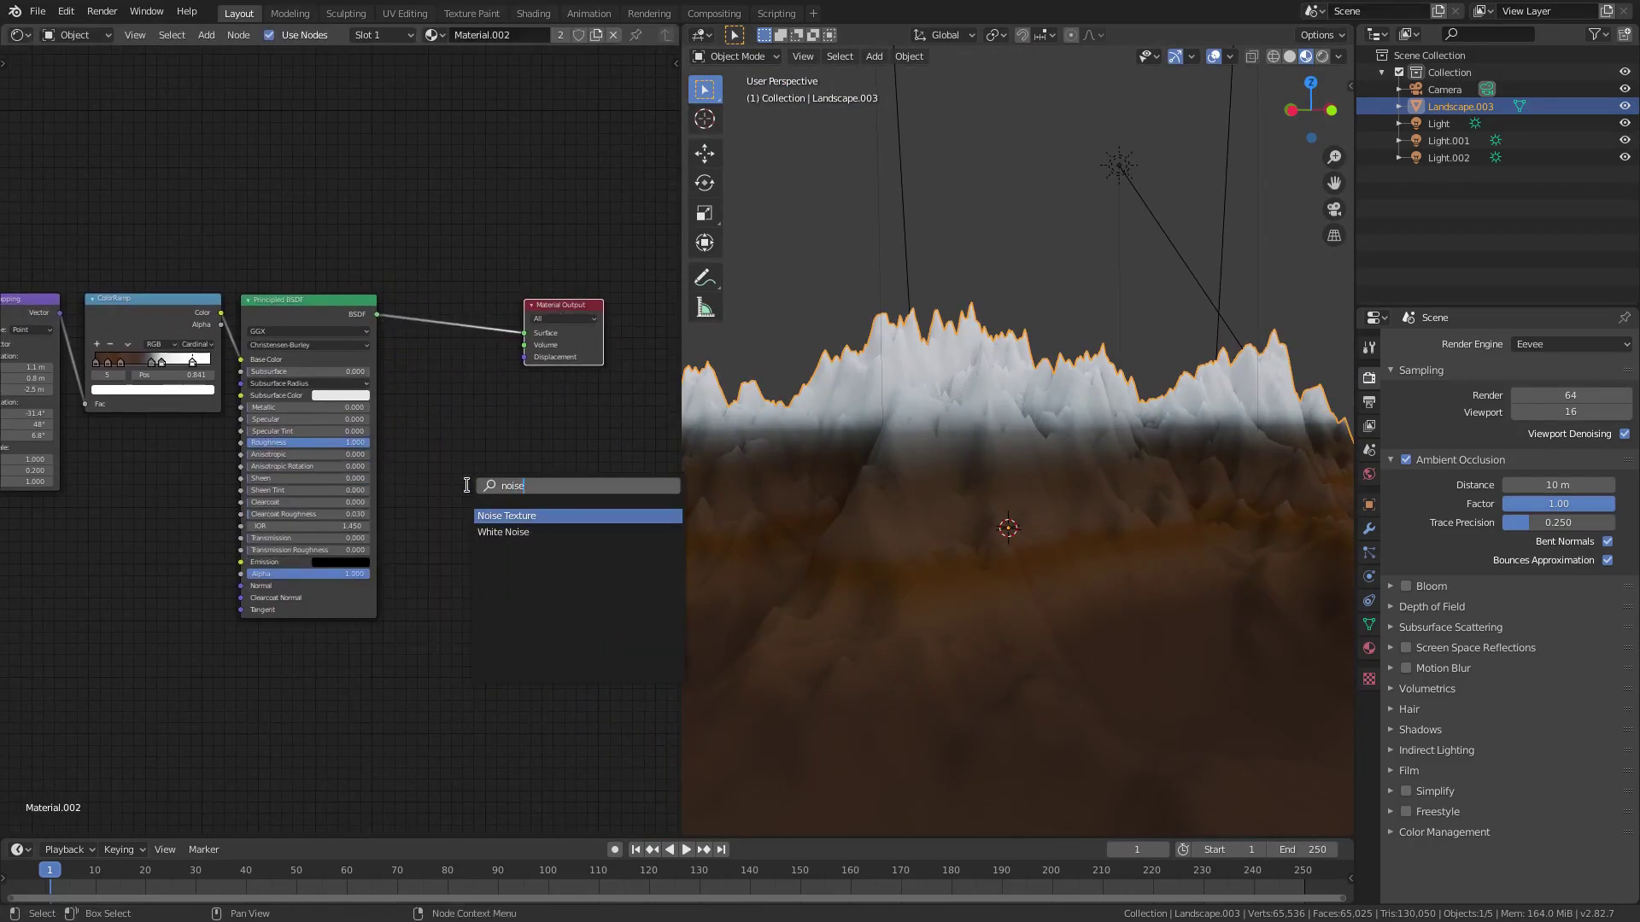
pyautogui.click(516, 515)
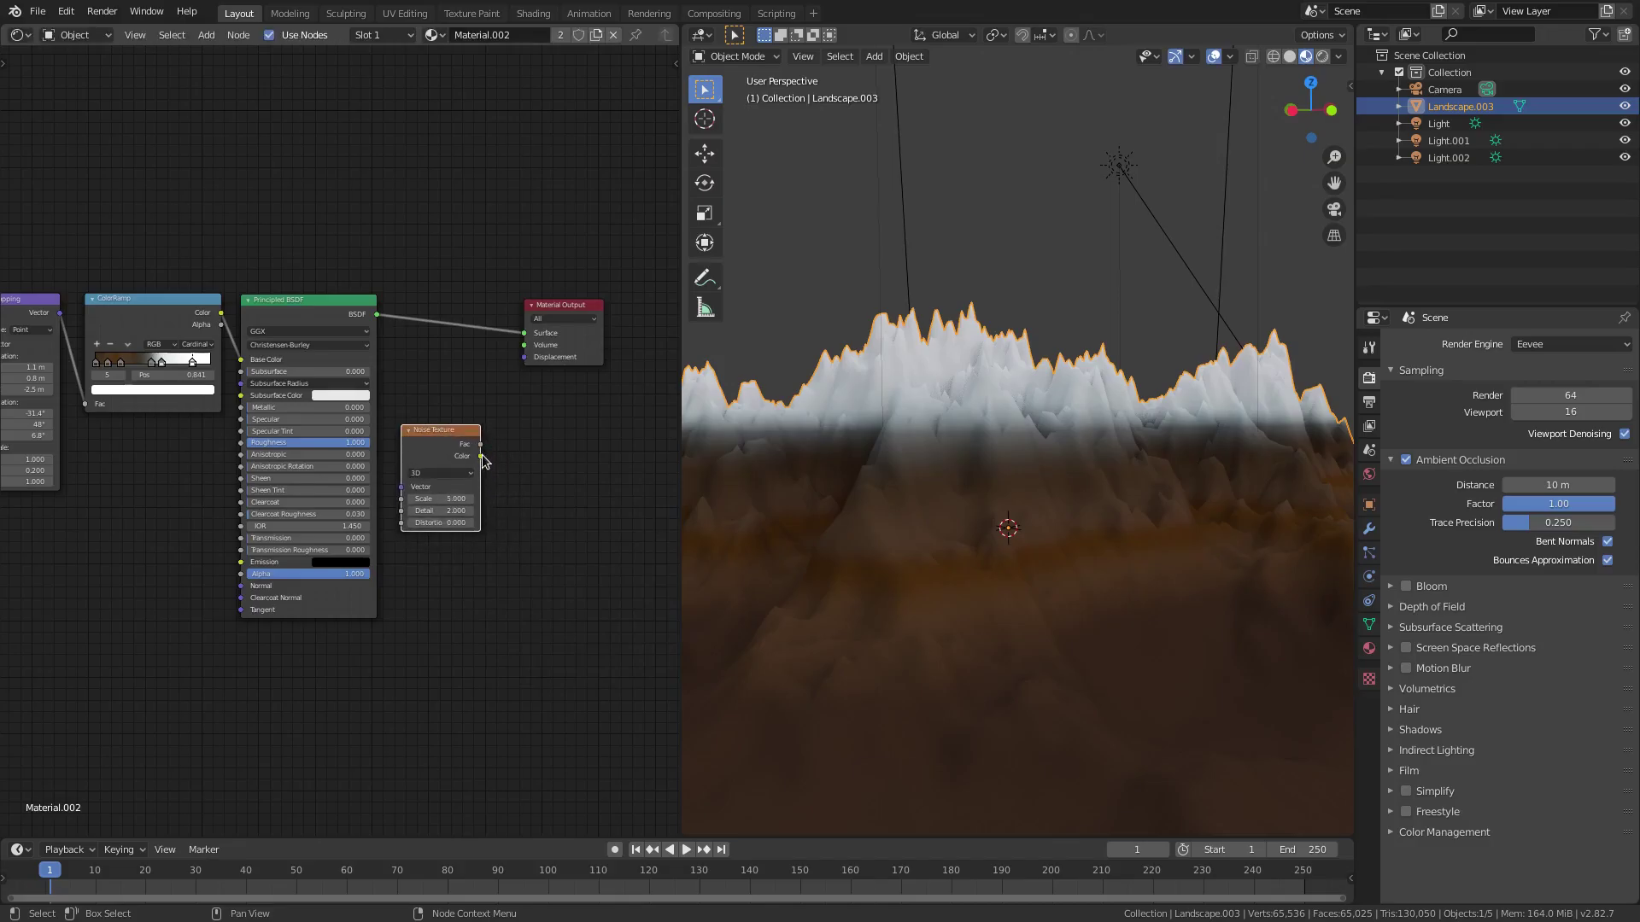
pyautogui.moveTo(481, 457); pyautogui.dragTo(524, 357)
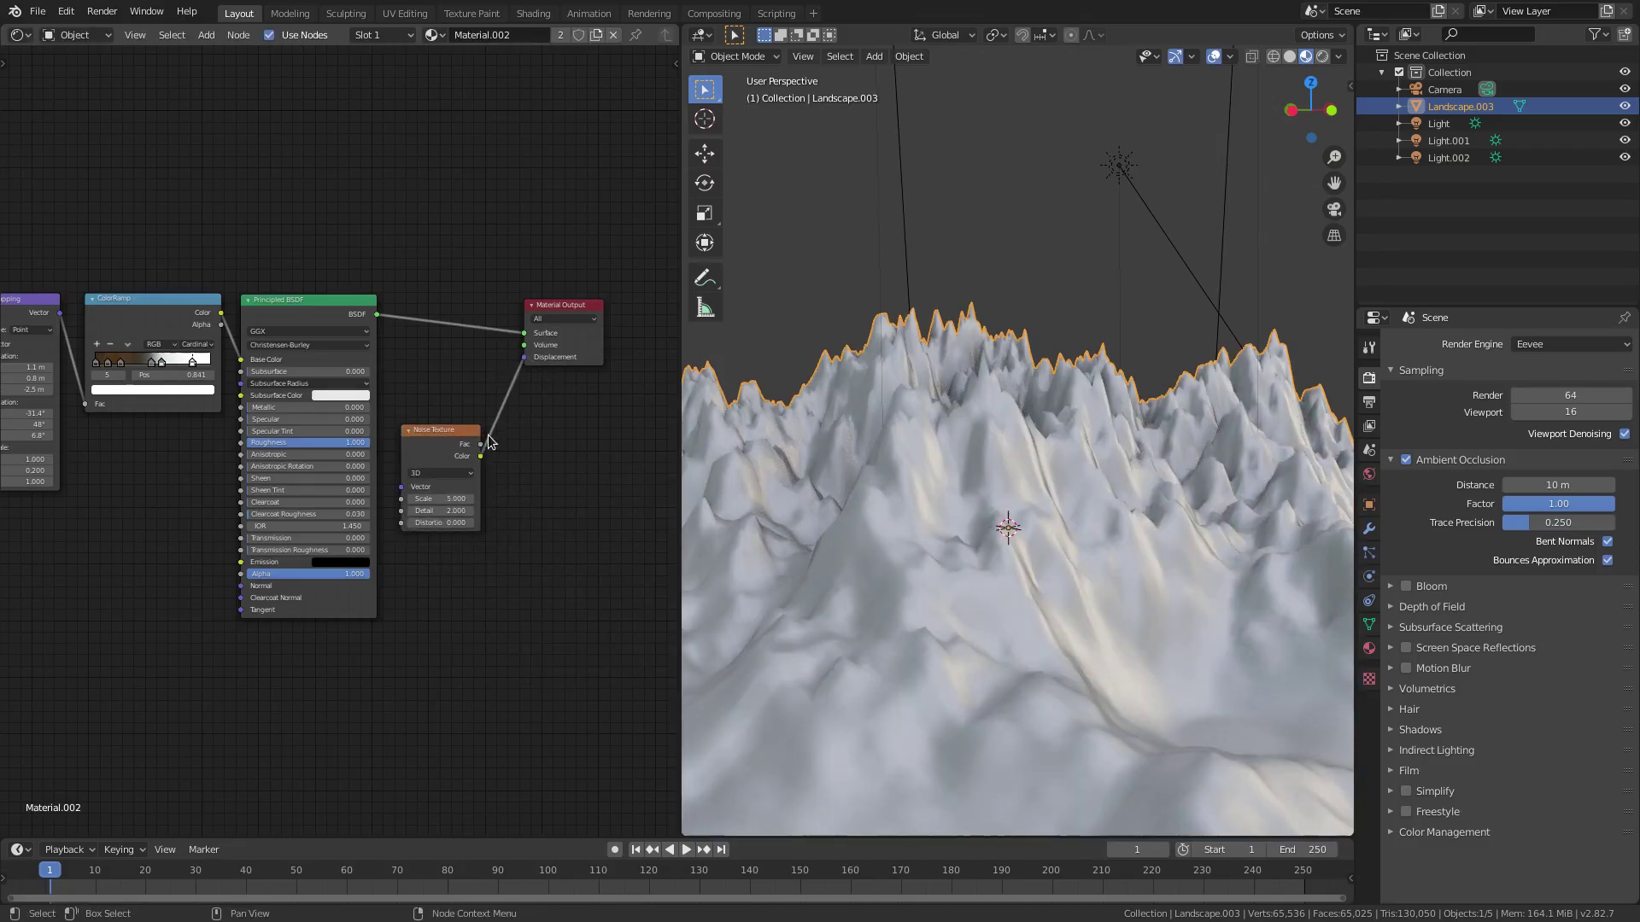
pyautogui.moveTo(470, 484); pyautogui.dragTo(470, 448)
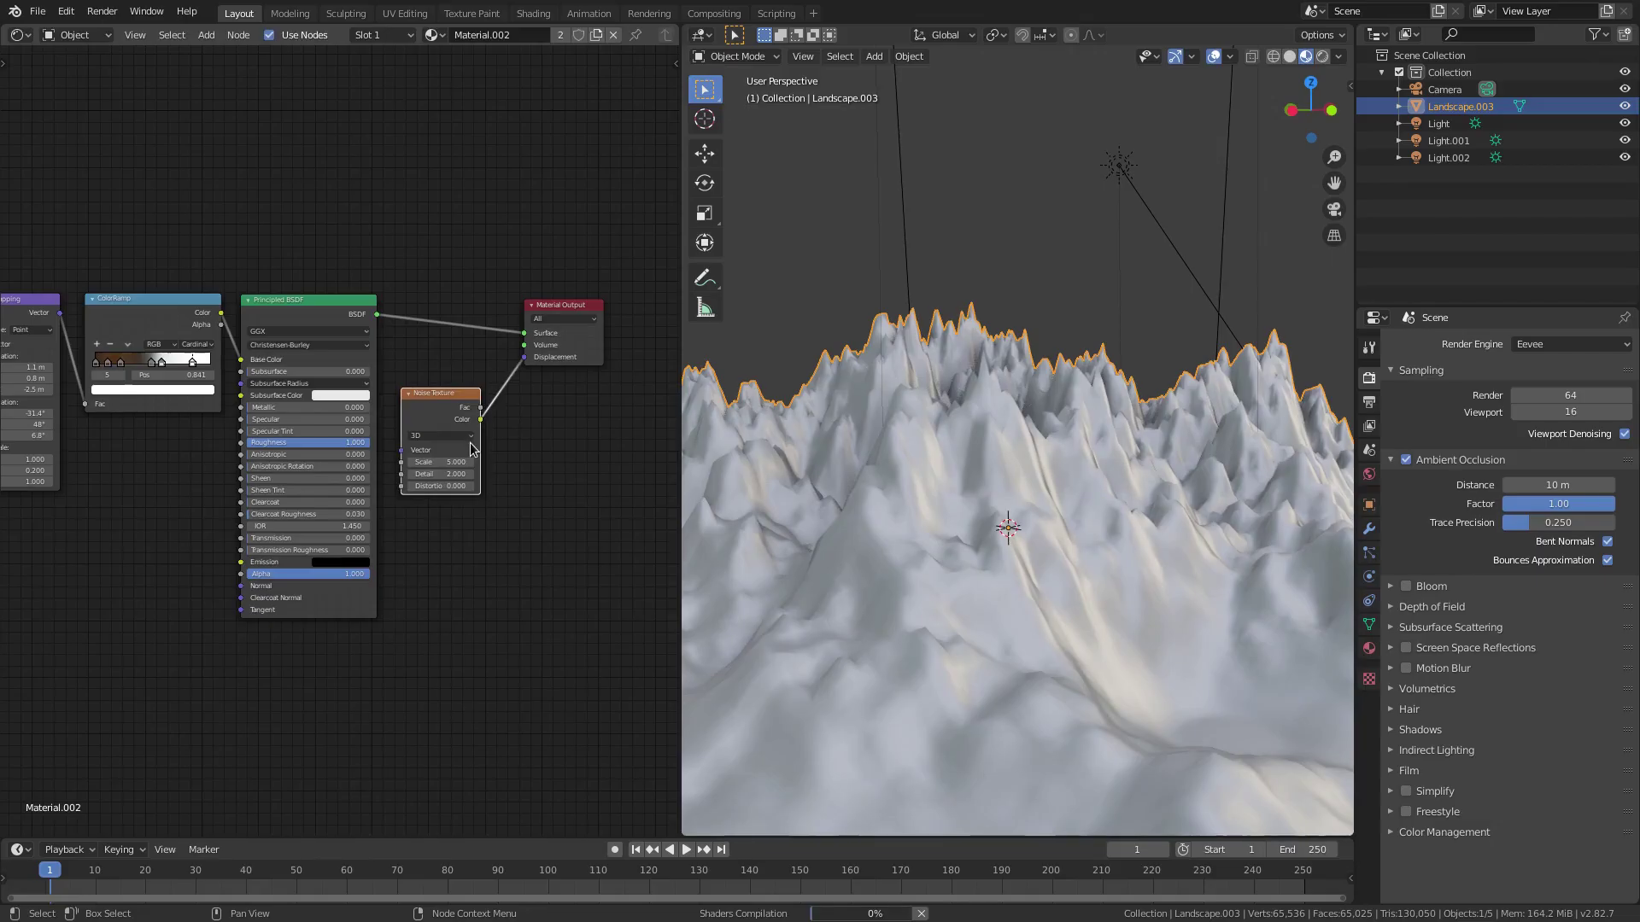
# Step: Set the landscape mesh to flat shading and check the peaks with the noise displacement connected
pyautogui.moveTo(1110, 478); pyautogui.dragTo(1119, 402, button='middle')
pyautogui.scroll(-4, 1057, 416)
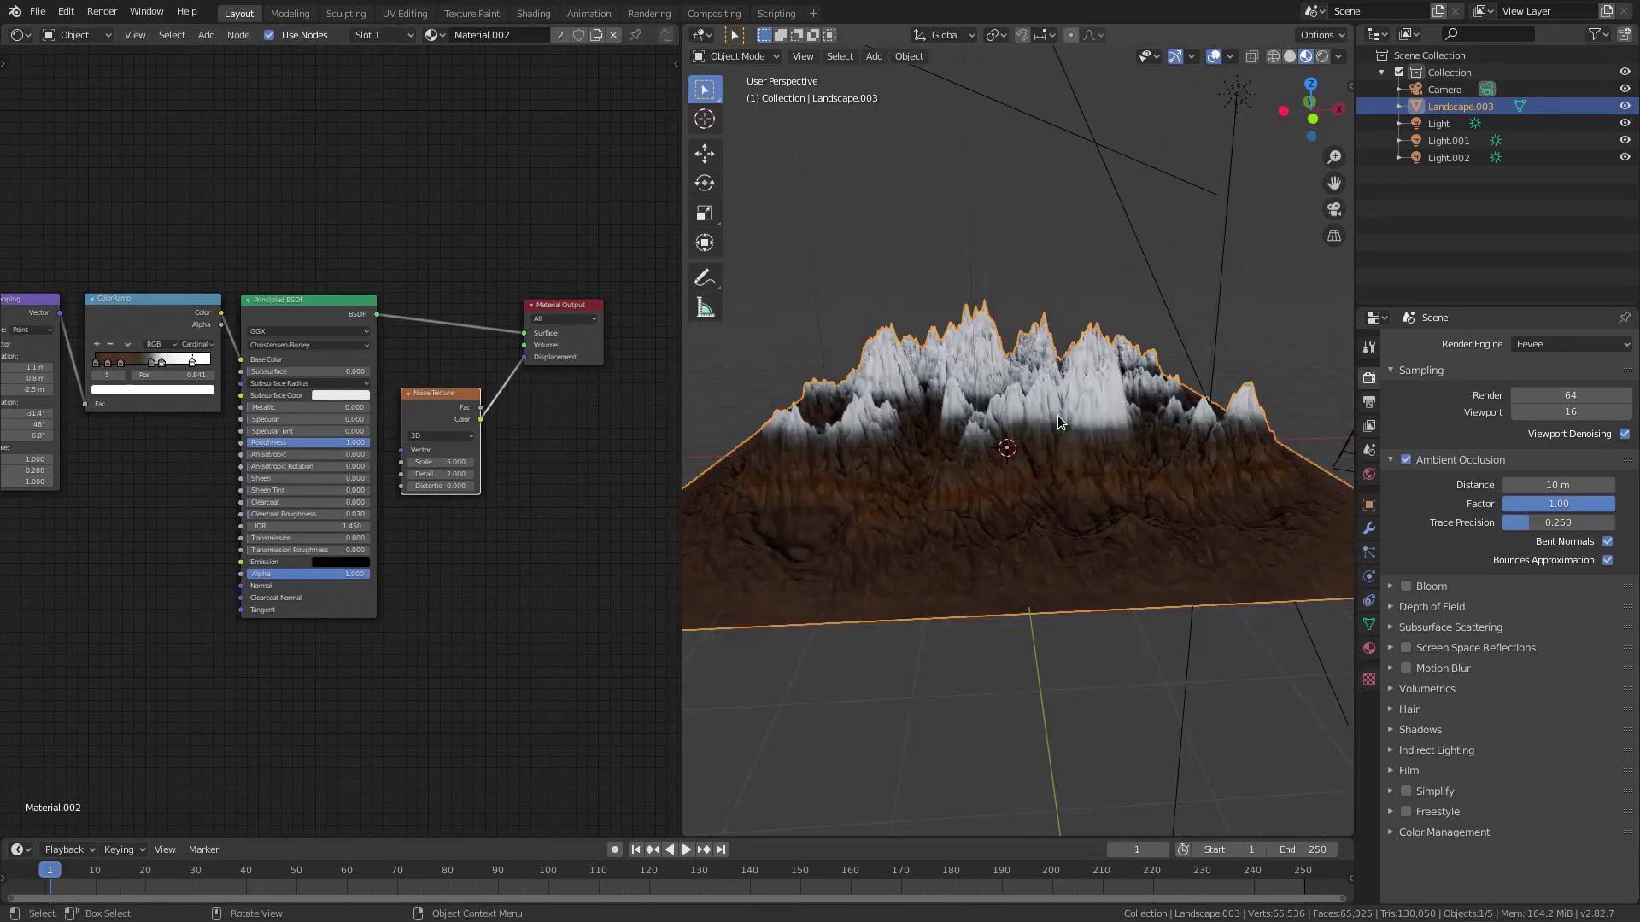
pyautogui.scroll(4, 972, 509)
pyautogui.moveTo(972, 510); pyautogui.dragTo(1125, 497, button='middle')
pyautogui.scroll(-3, 1086, 496)
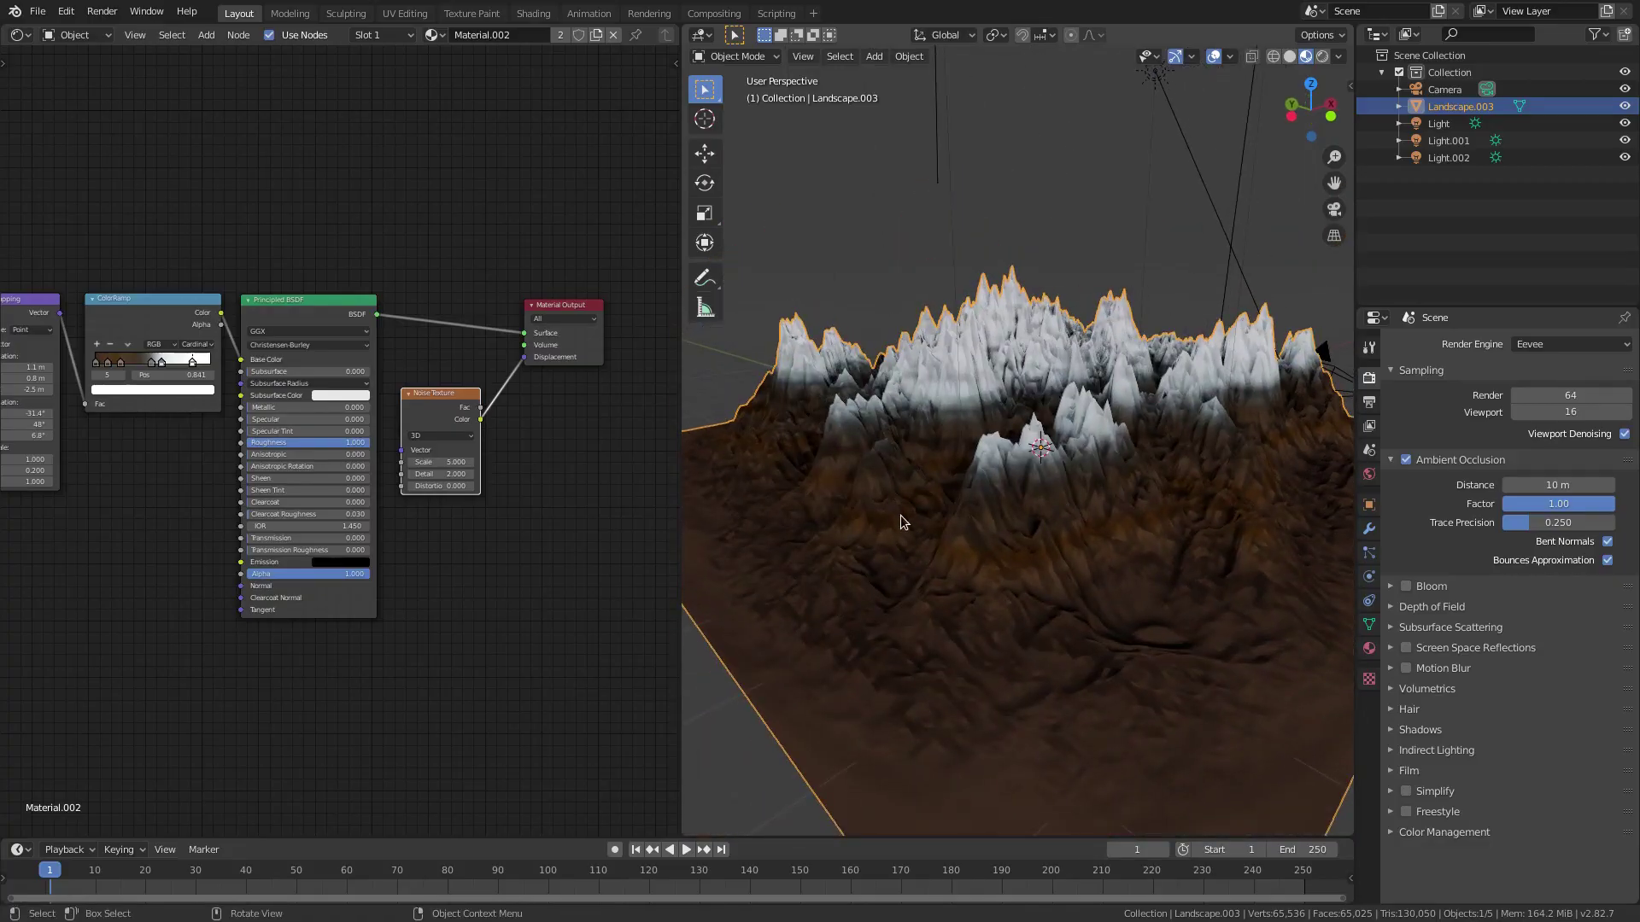
pyautogui.scroll(2, 900, 515)
pyautogui.click(910, 57)
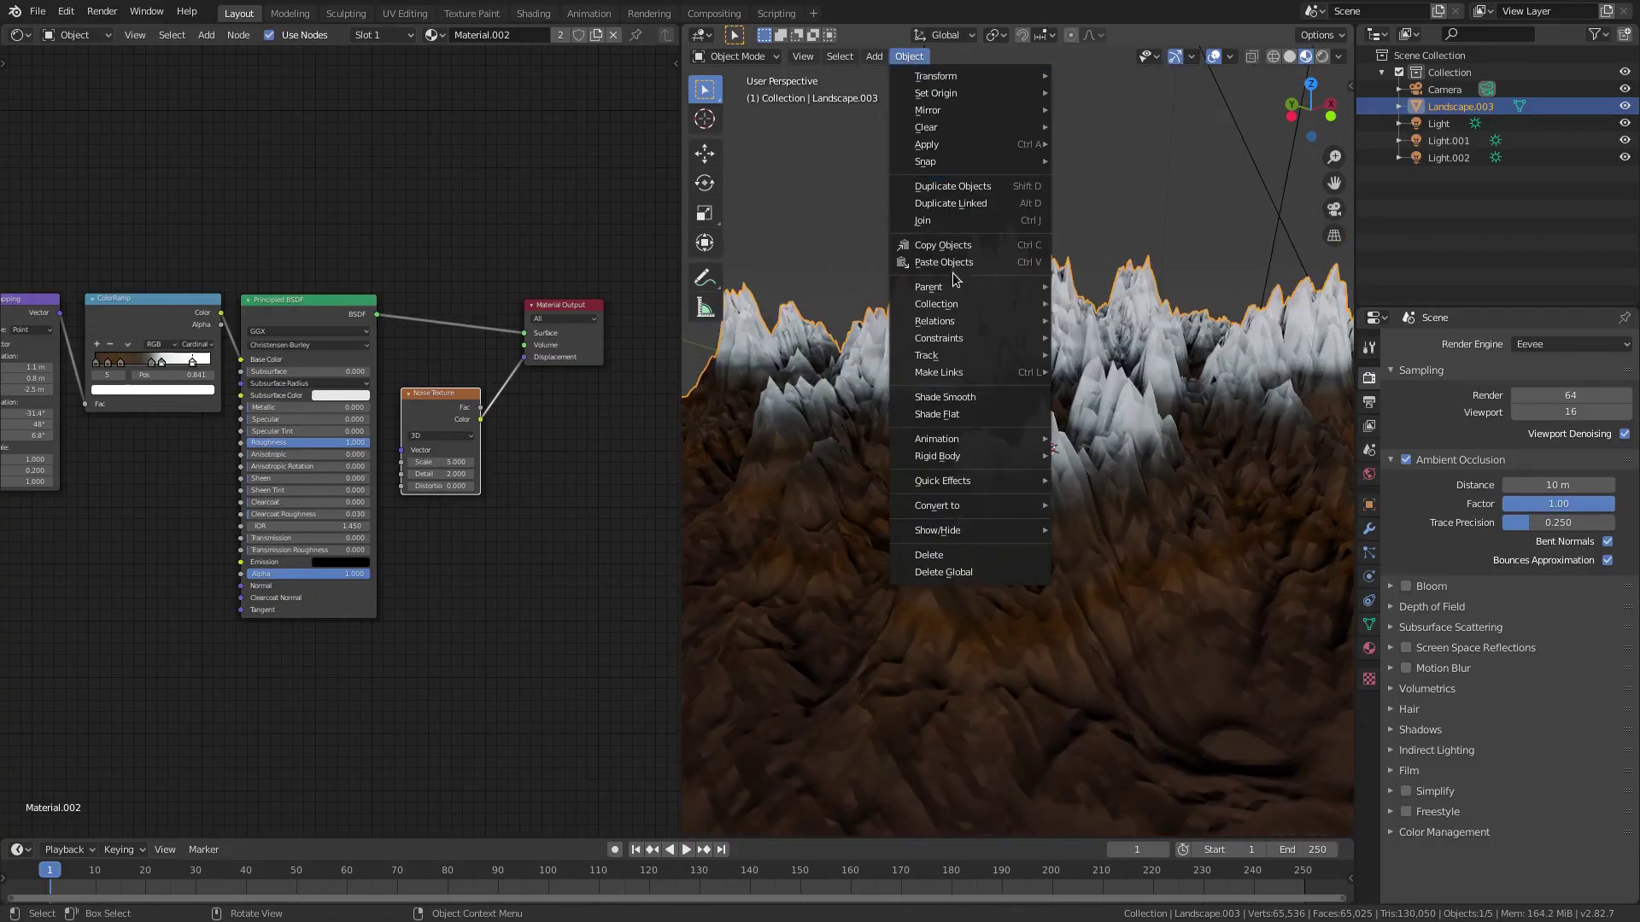
pyautogui.click(959, 409)
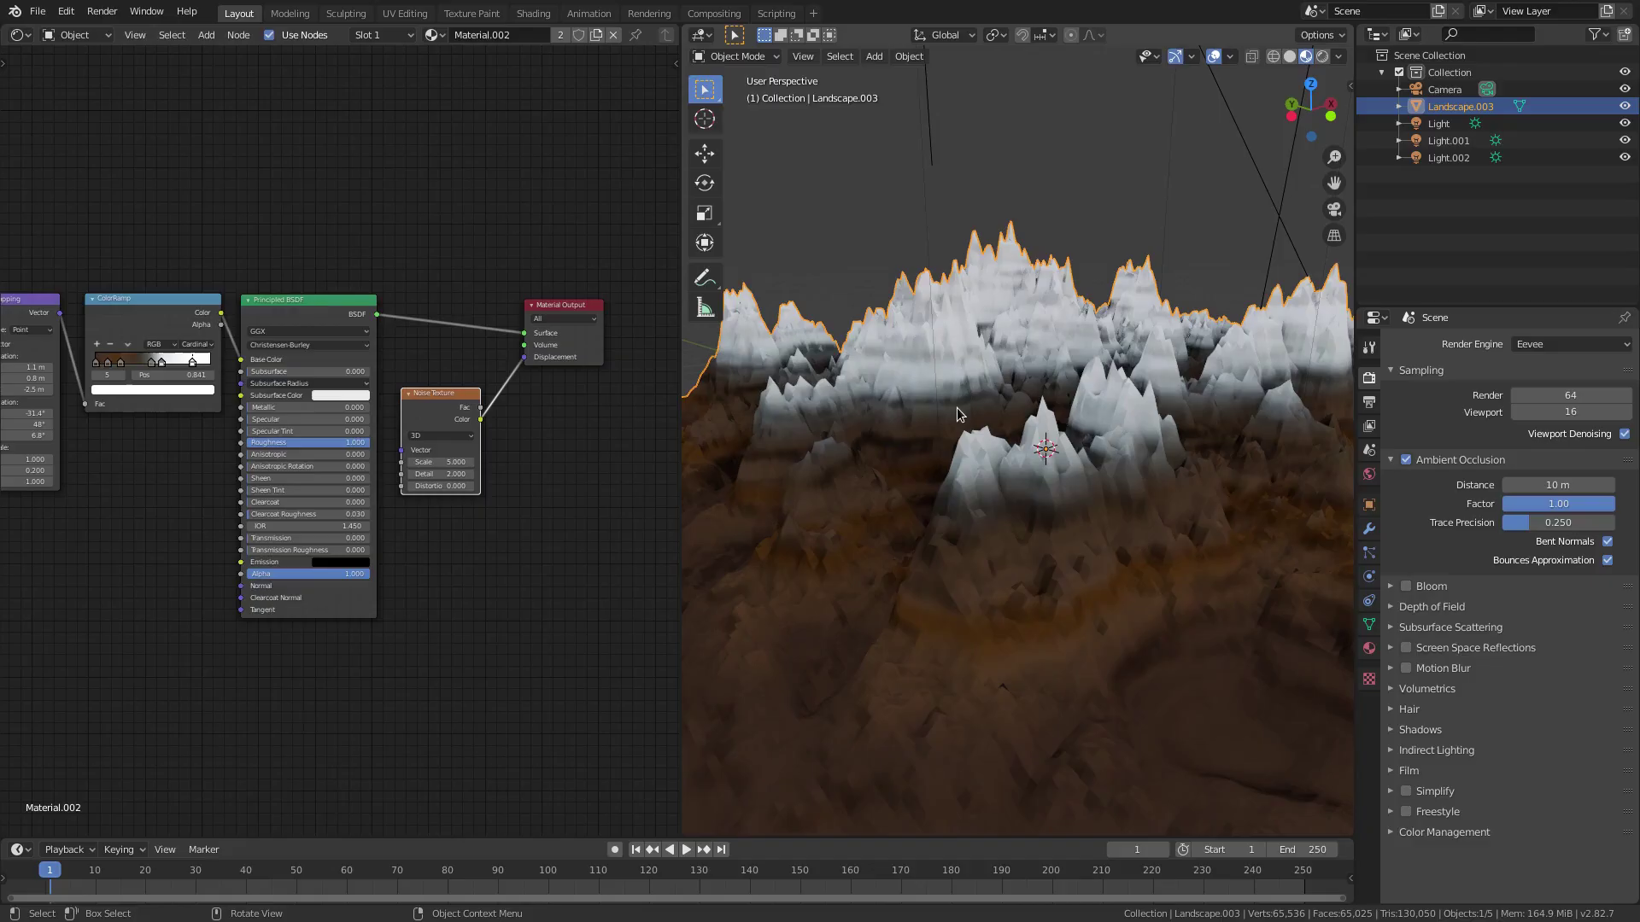
pyautogui.moveTo(955, 409)
pyautogui.mouseDown(button='middle')
pyautogui.moveTo(1007, 410)
pyautogui.moveTo(1025, 376)
pyautogui.mouseUp(button='middle')
# Step: Delete the Noise Texture node that feeds the displacement
pyautogui.moveTo(447, 462); pyautogui.dragTo(501, 462)
pyautogui.press('x')
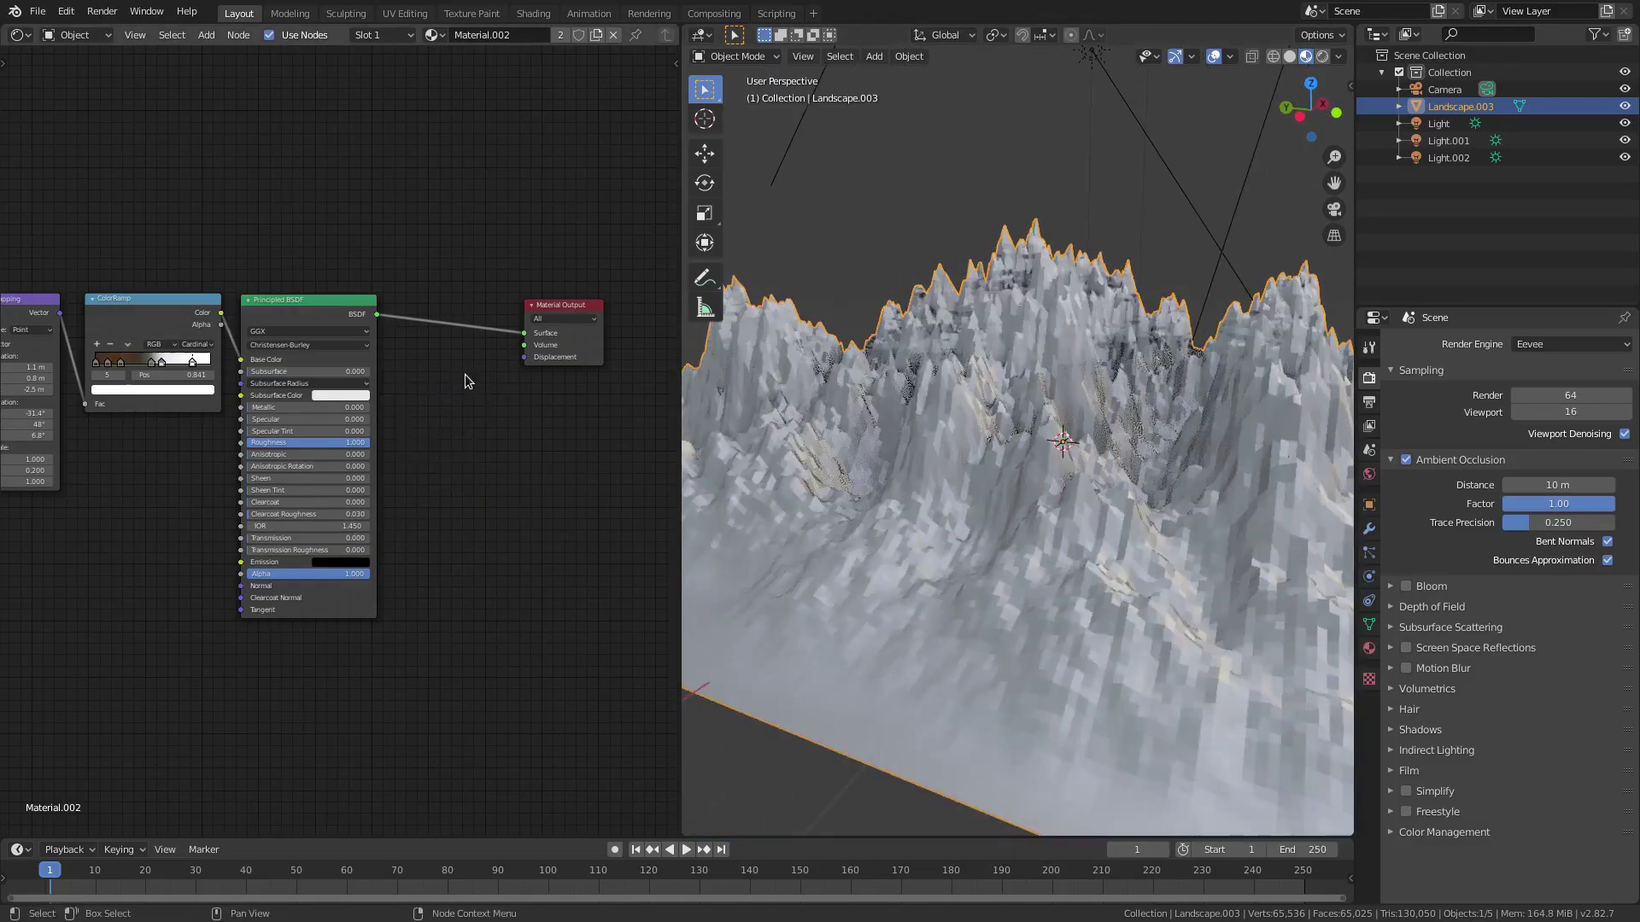
pyautogui.moveTo(546, 304); pyautogui.dragTo(518, 297)
# Step: Add a new Noise Texture node and place it below the ColorRamp, between the Mapping and Principled BSDF nodes
pyautogui.moveTo(453, 359); pyautogui.dragTo(586, 323, button='middle')
pyautogui.hotkey('shift', 'a')
pyautogui.click(294, 451)
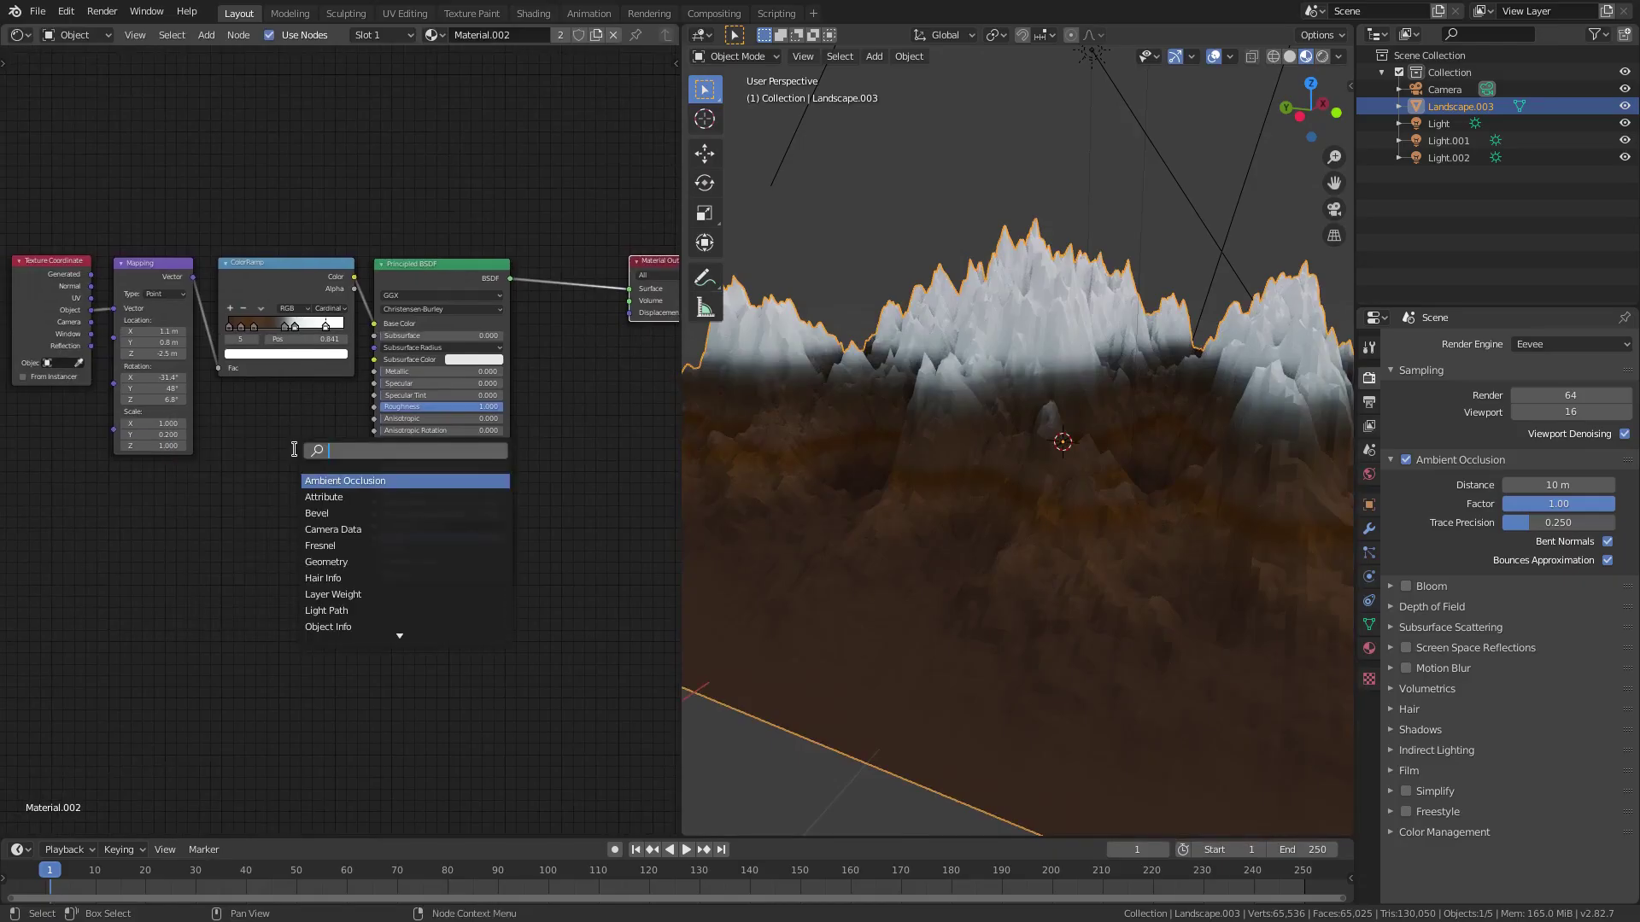
pyautogui.write('noise')
pyautogui.press('Return')
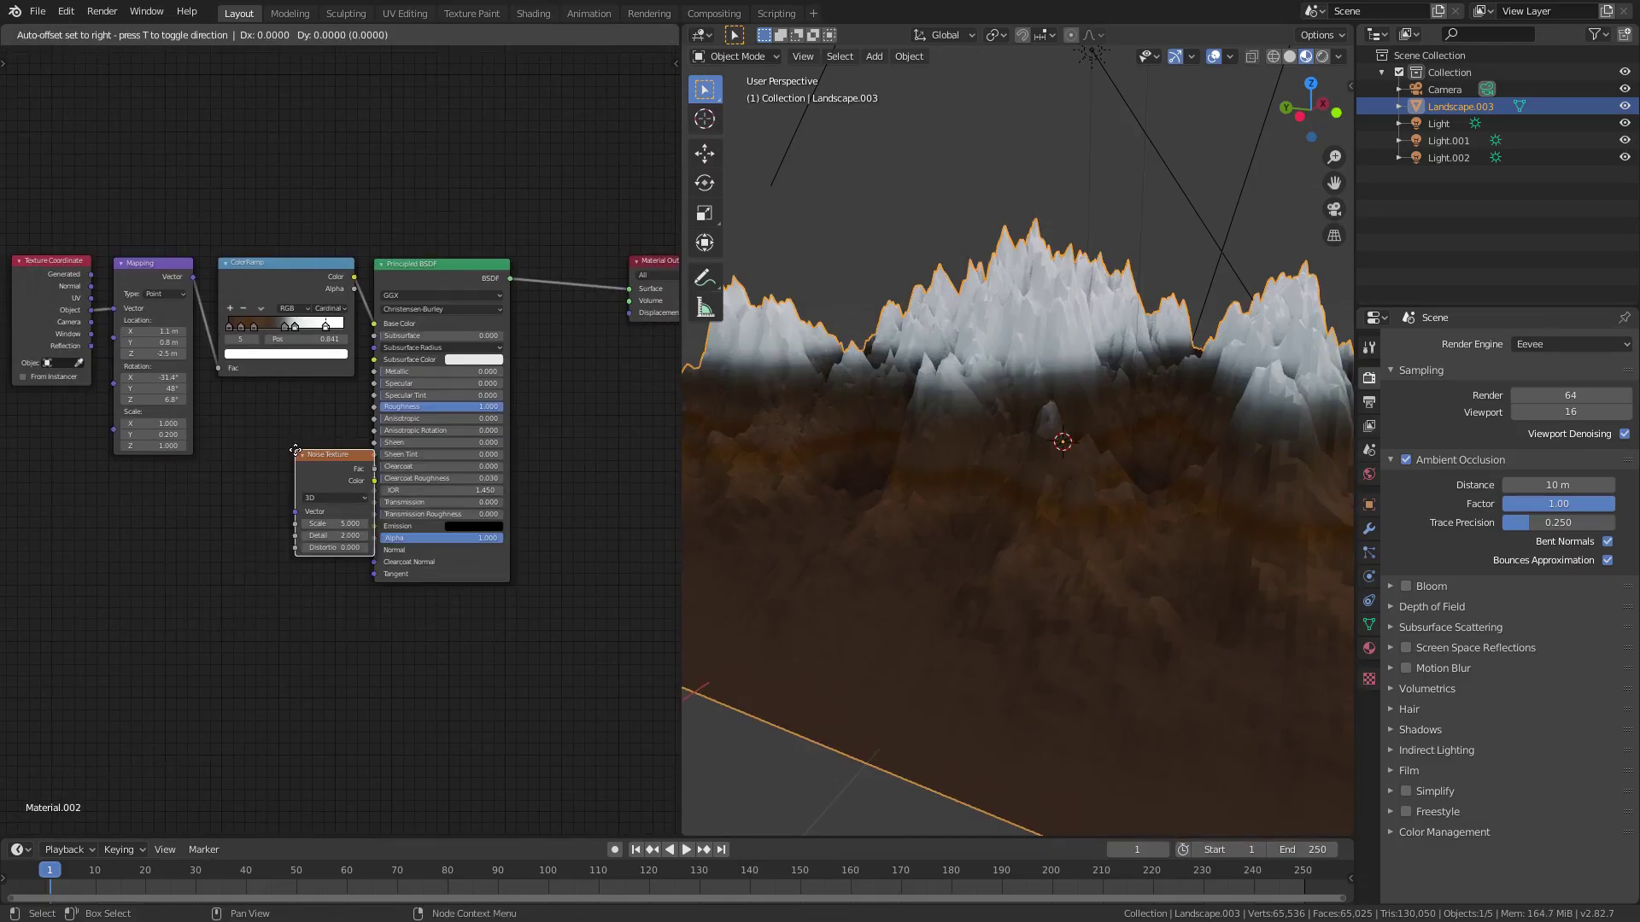
pyautogui.click(235, 415)
pyautogui.moveTo(281, 393); pyautogui.dragTo(346, 385, button='middle')
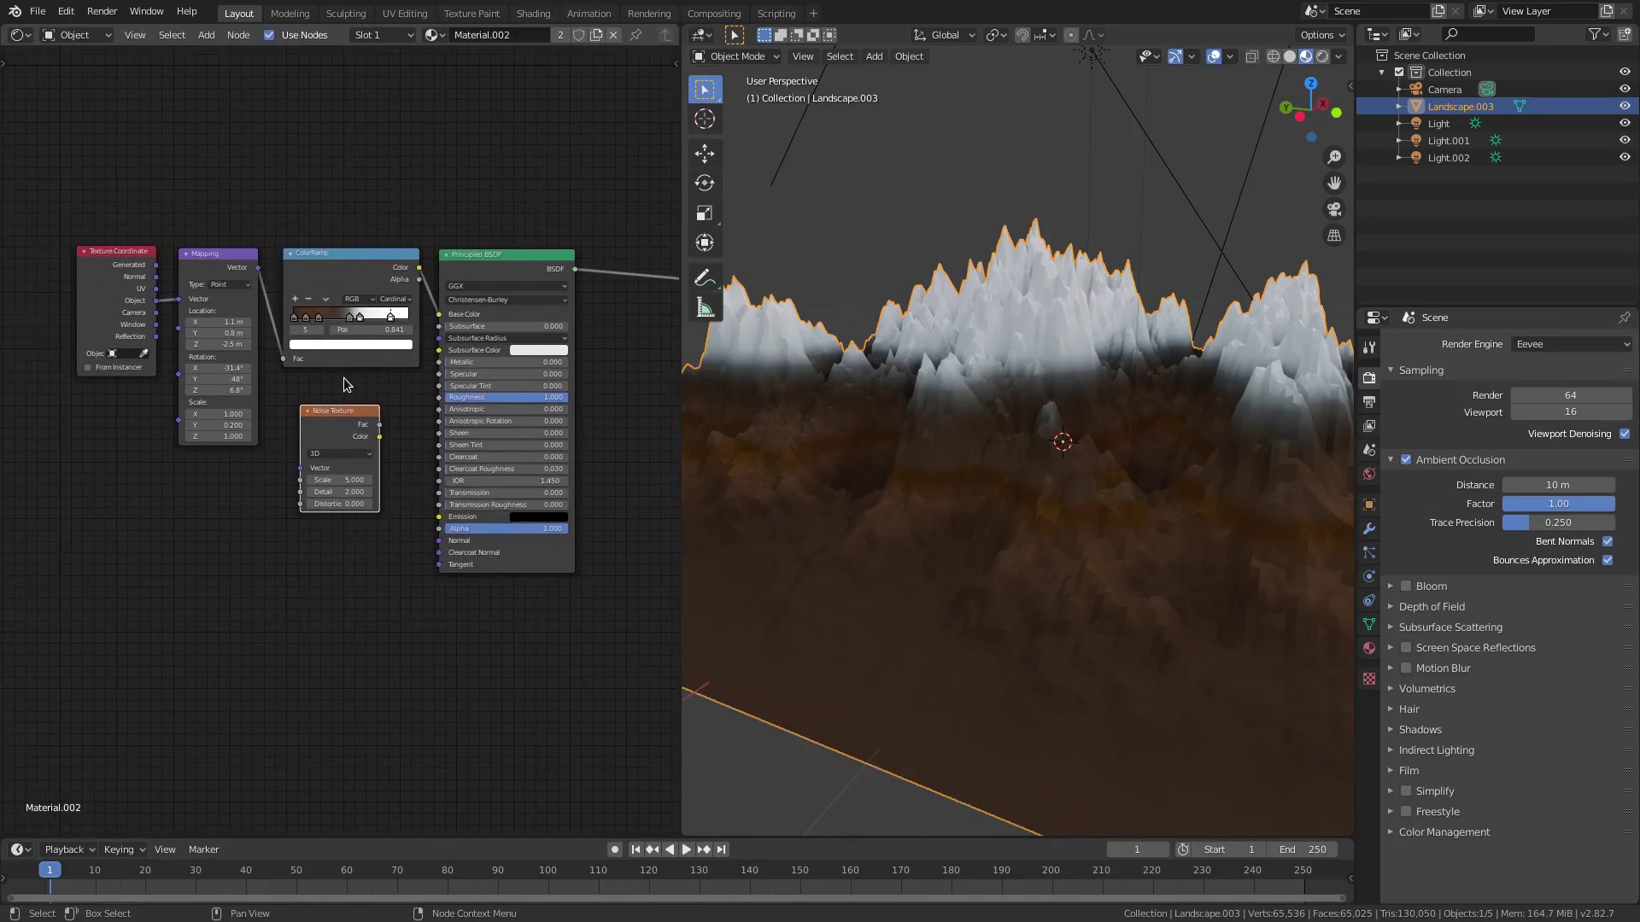
# Step: Move the Principled BSDF away from the ColorRamp and add a Mix Shader node
pyautogui.moveTo(476, 269)
pyautogui.mouseDown(button='middle')
pyautogui.moveTo(439, 265)
pyautogui.moveTo(471, 263)
pyautogui.mouseUp(button='middle')
pyautogui.moveTo(470, 263); pyautogui.dragTo(552, 257)
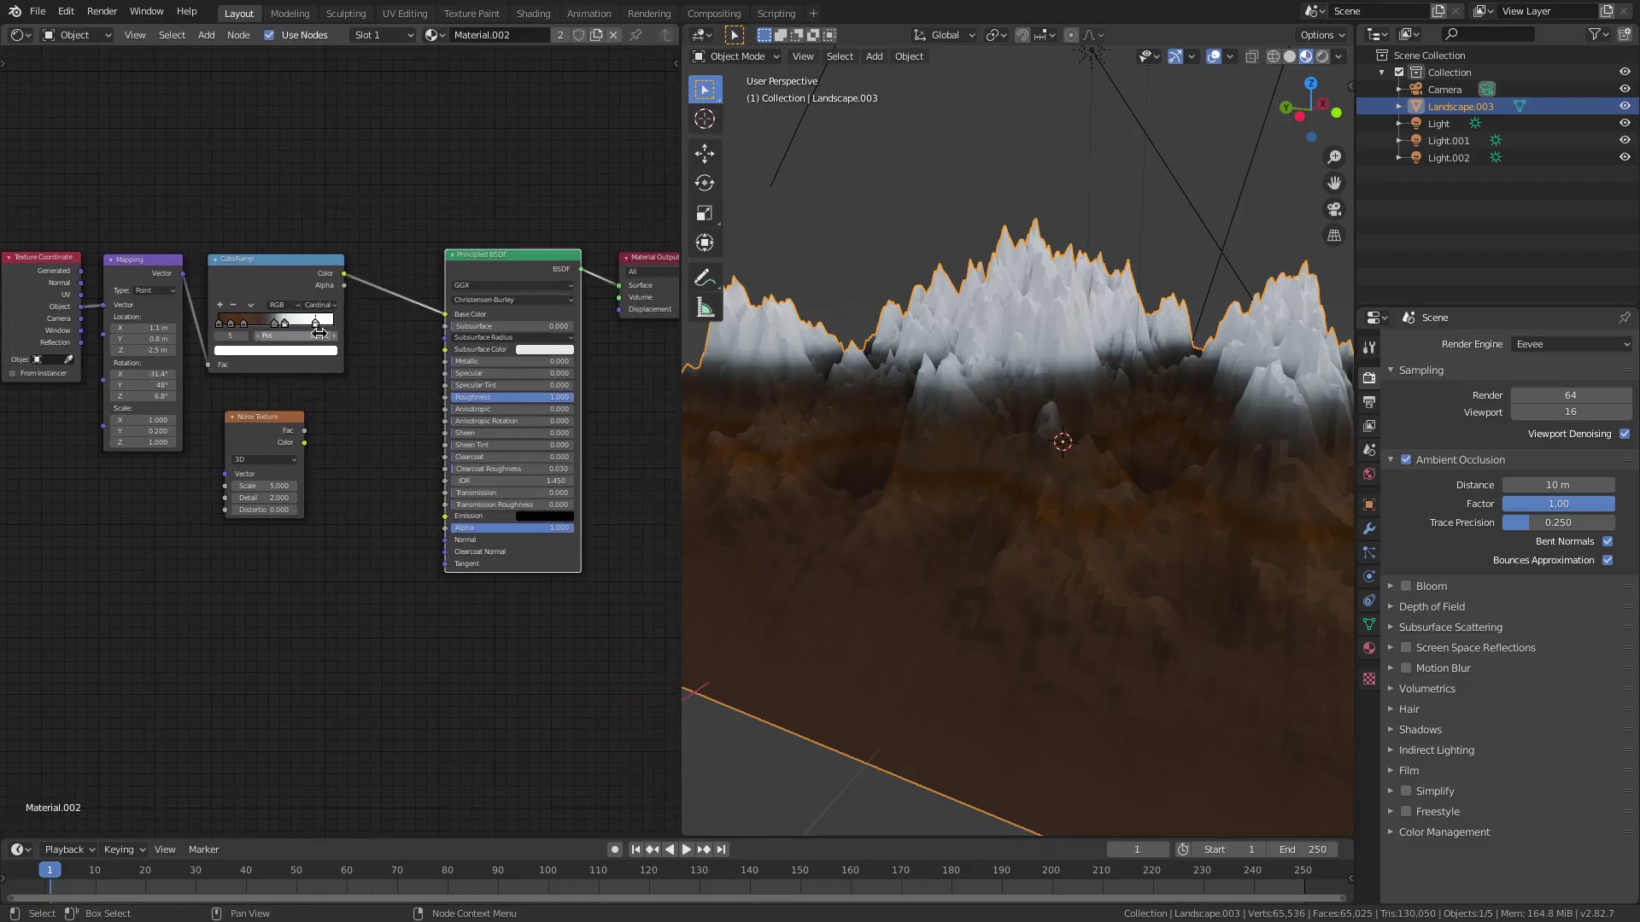
pyautogui.hotkey('shift', 'a')
pyautogui.click(427, 343)
pyautogui.write('mix sh')
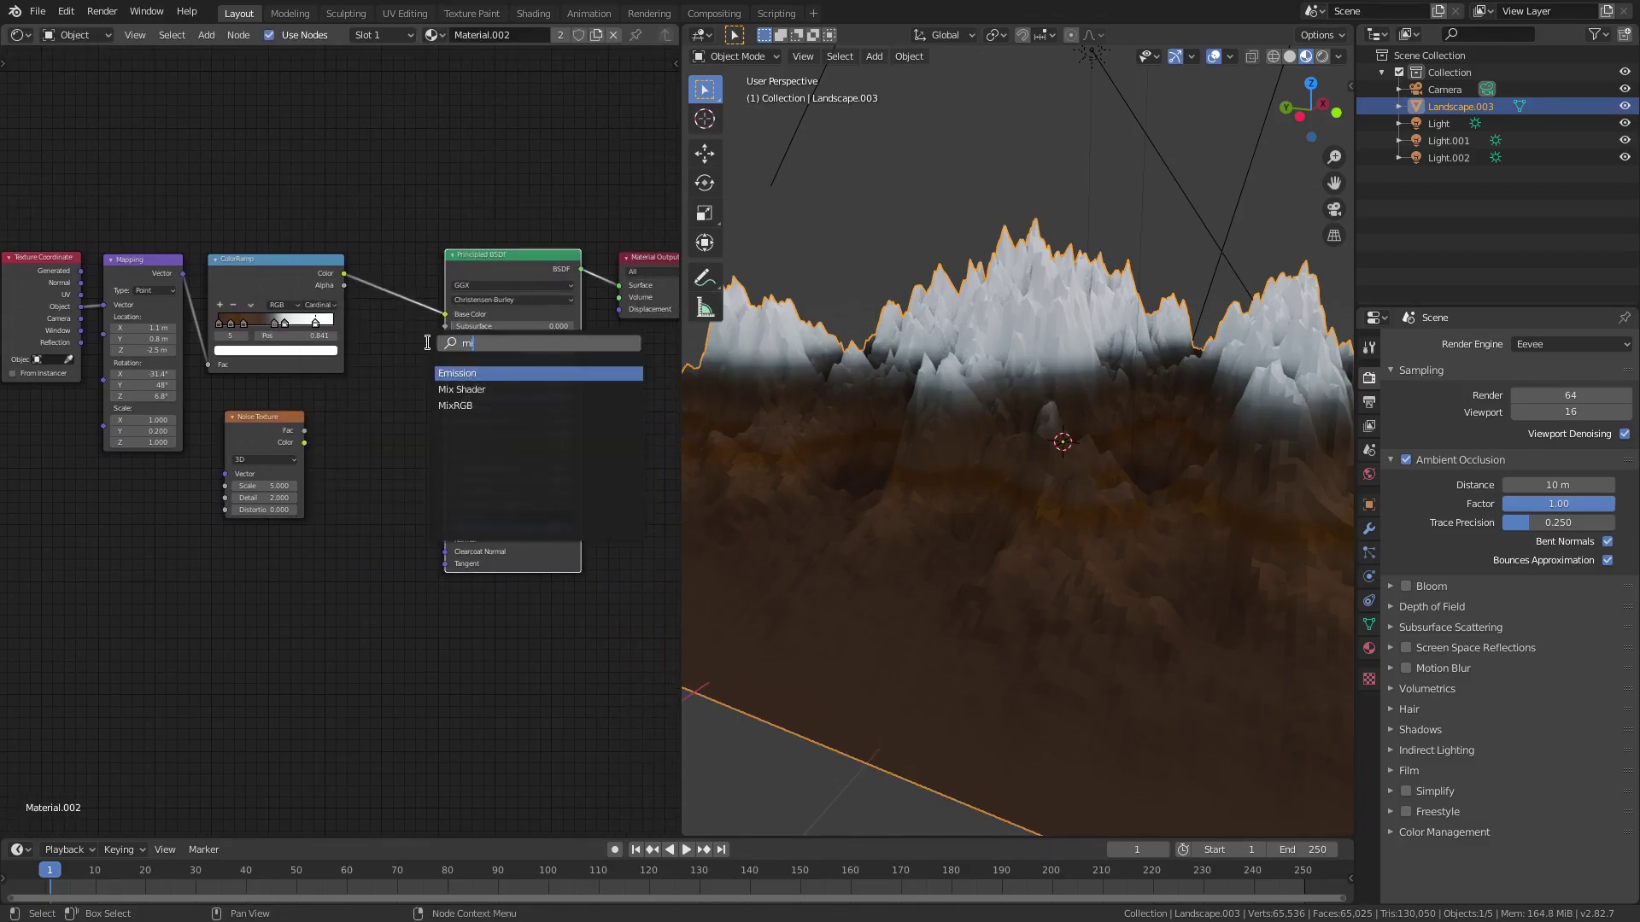
pyautogui.press('Return')
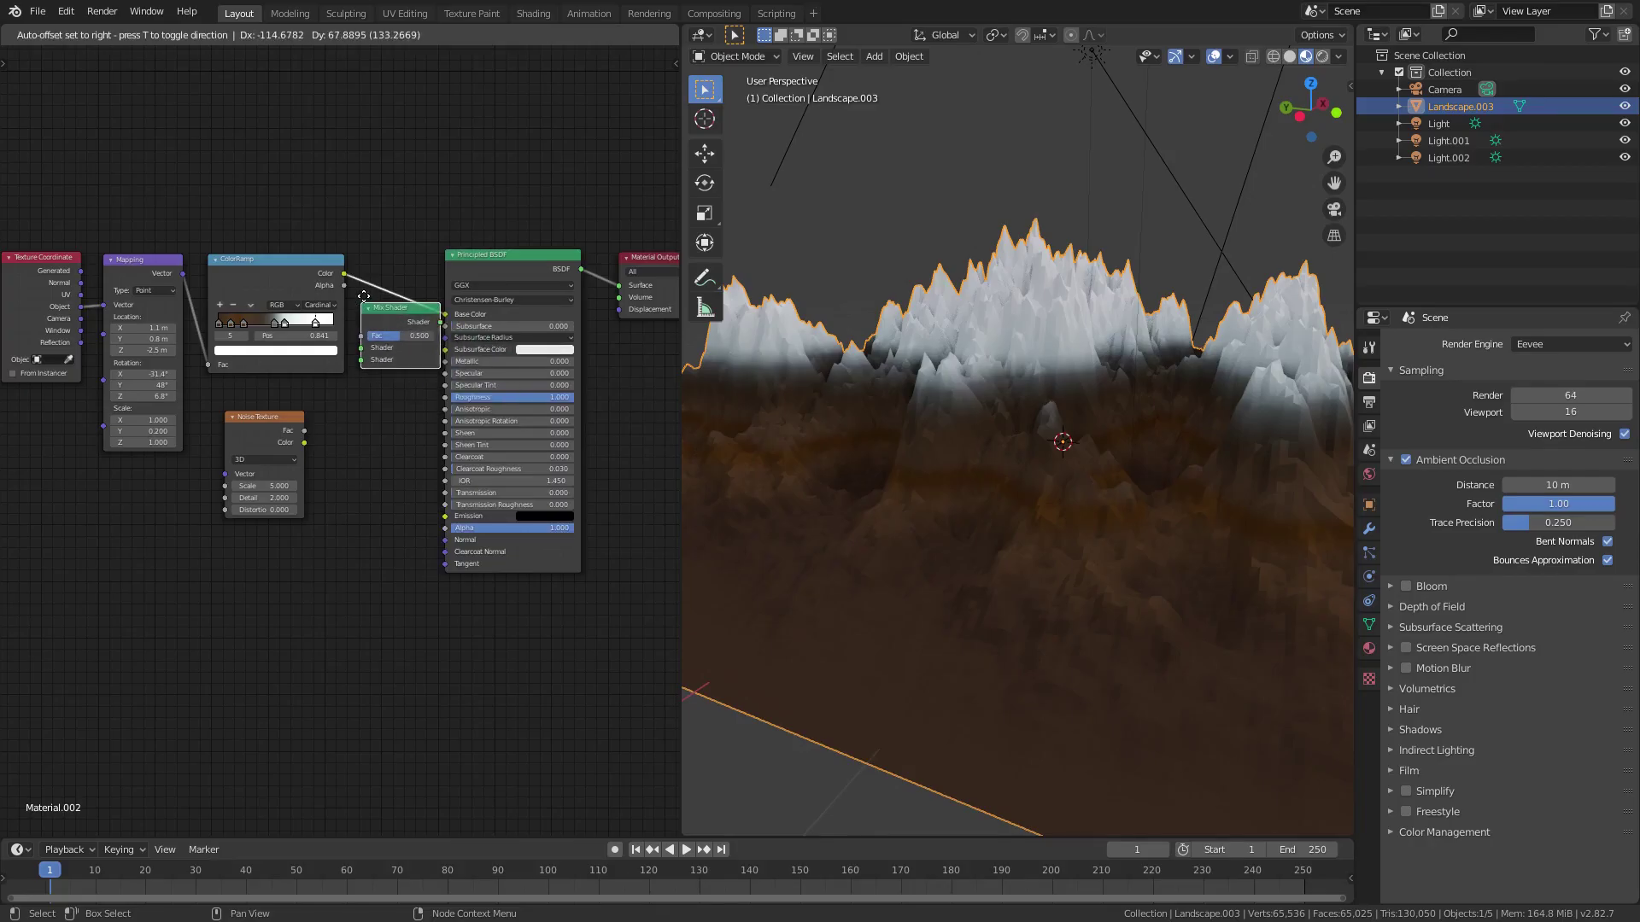
pyautogui.click(391, 289)
# Step: Insert the Mix Shader between the Principled BSDF and Material Output, and shift the Principled BSDF closer to the ColorRamp
pyautogui.moveTo(394, 334); pyautogui.dragTo(299, 355, button='middle')
pyautogui.keyDown('alt'); pyautogui.moveTo(298, 355); pyautogui.dragTo(586, 325); pyautogui.keyUp('alt')
pyautogui.moveTo(460, 301); pyautogui.dragTo(361, 300)
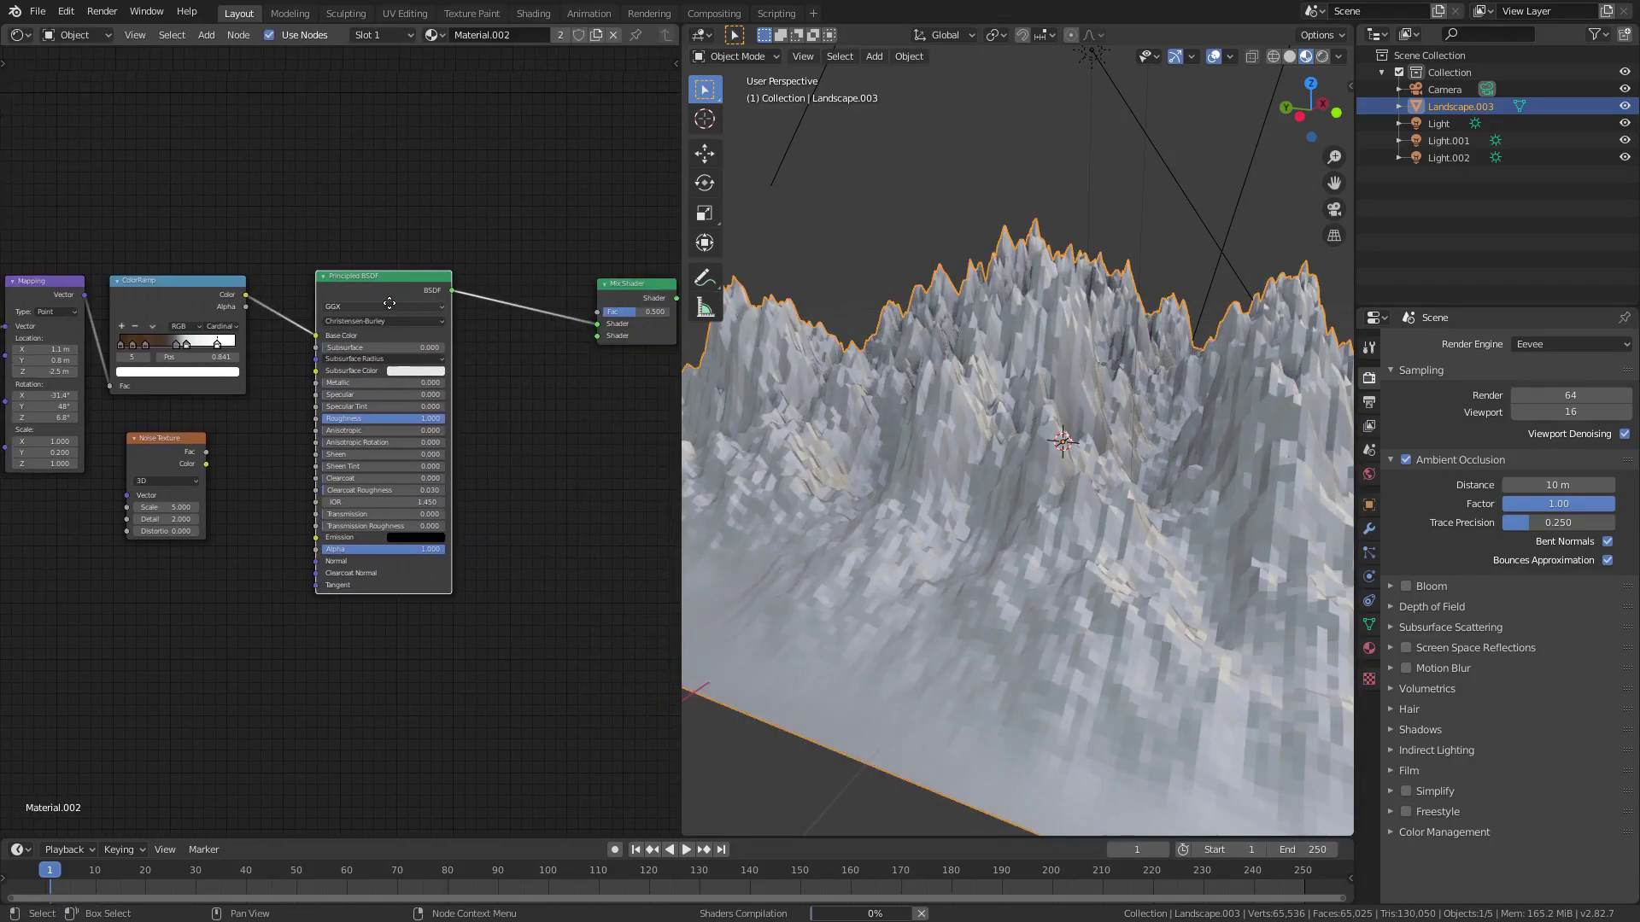
# Step: Duplicate the Principled BSDF and connect the copy's BSDF output to the second Shader input of the Mix Shader
pyautogui.moveTo(678, 301); pyautogui.dragTo(578, 300, button='middle')
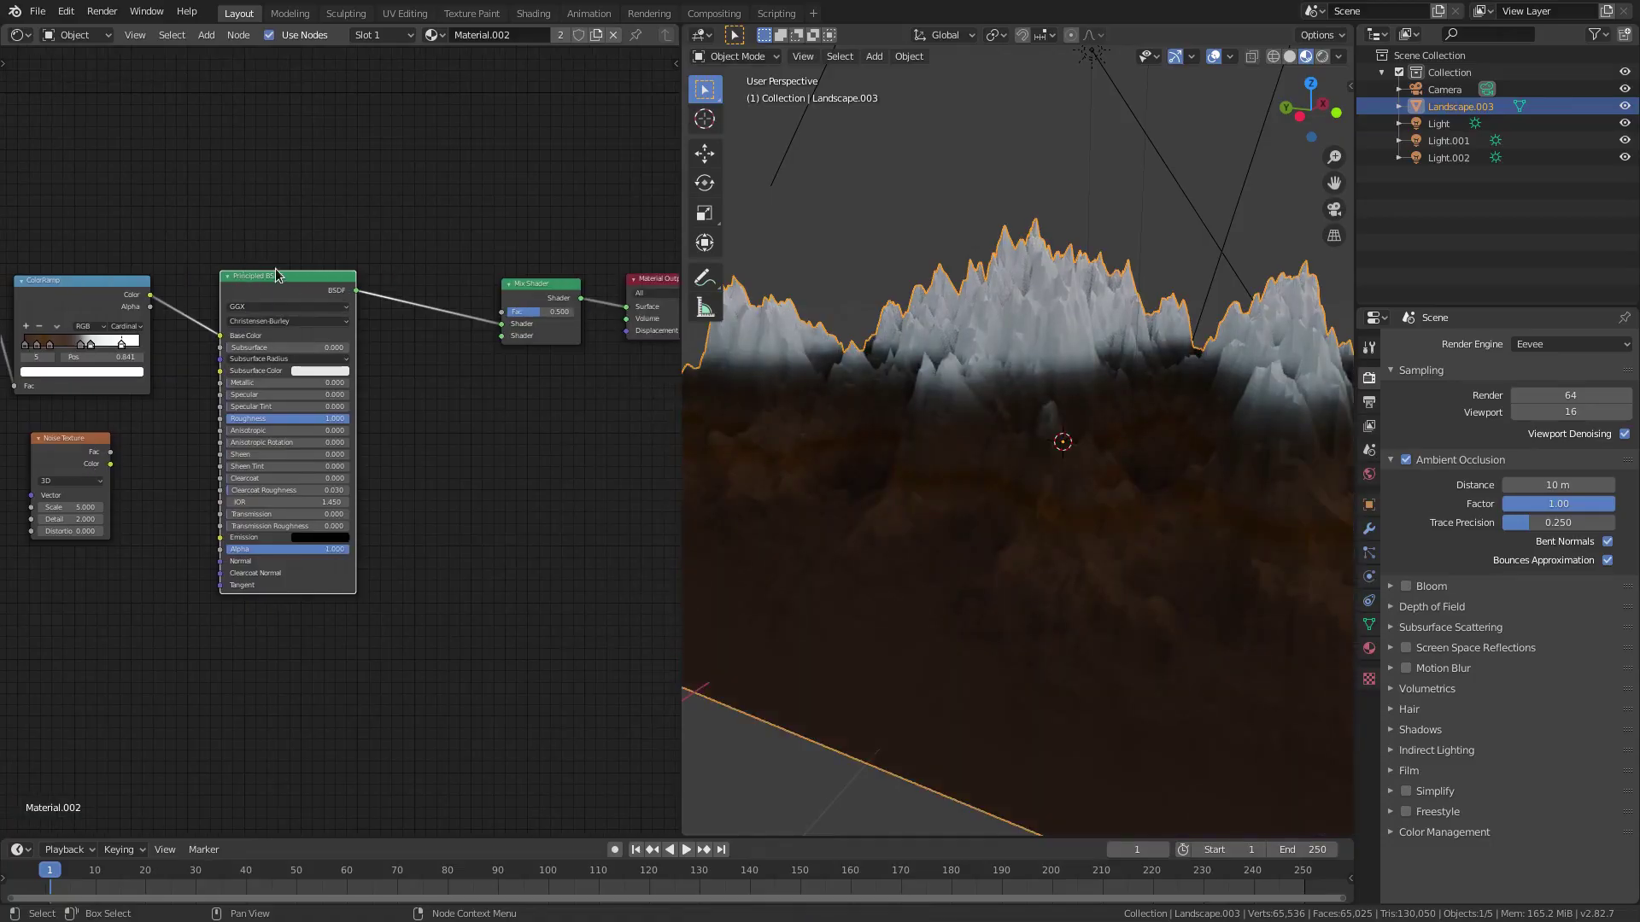
pyautogui.hotkey('shift', 'd')
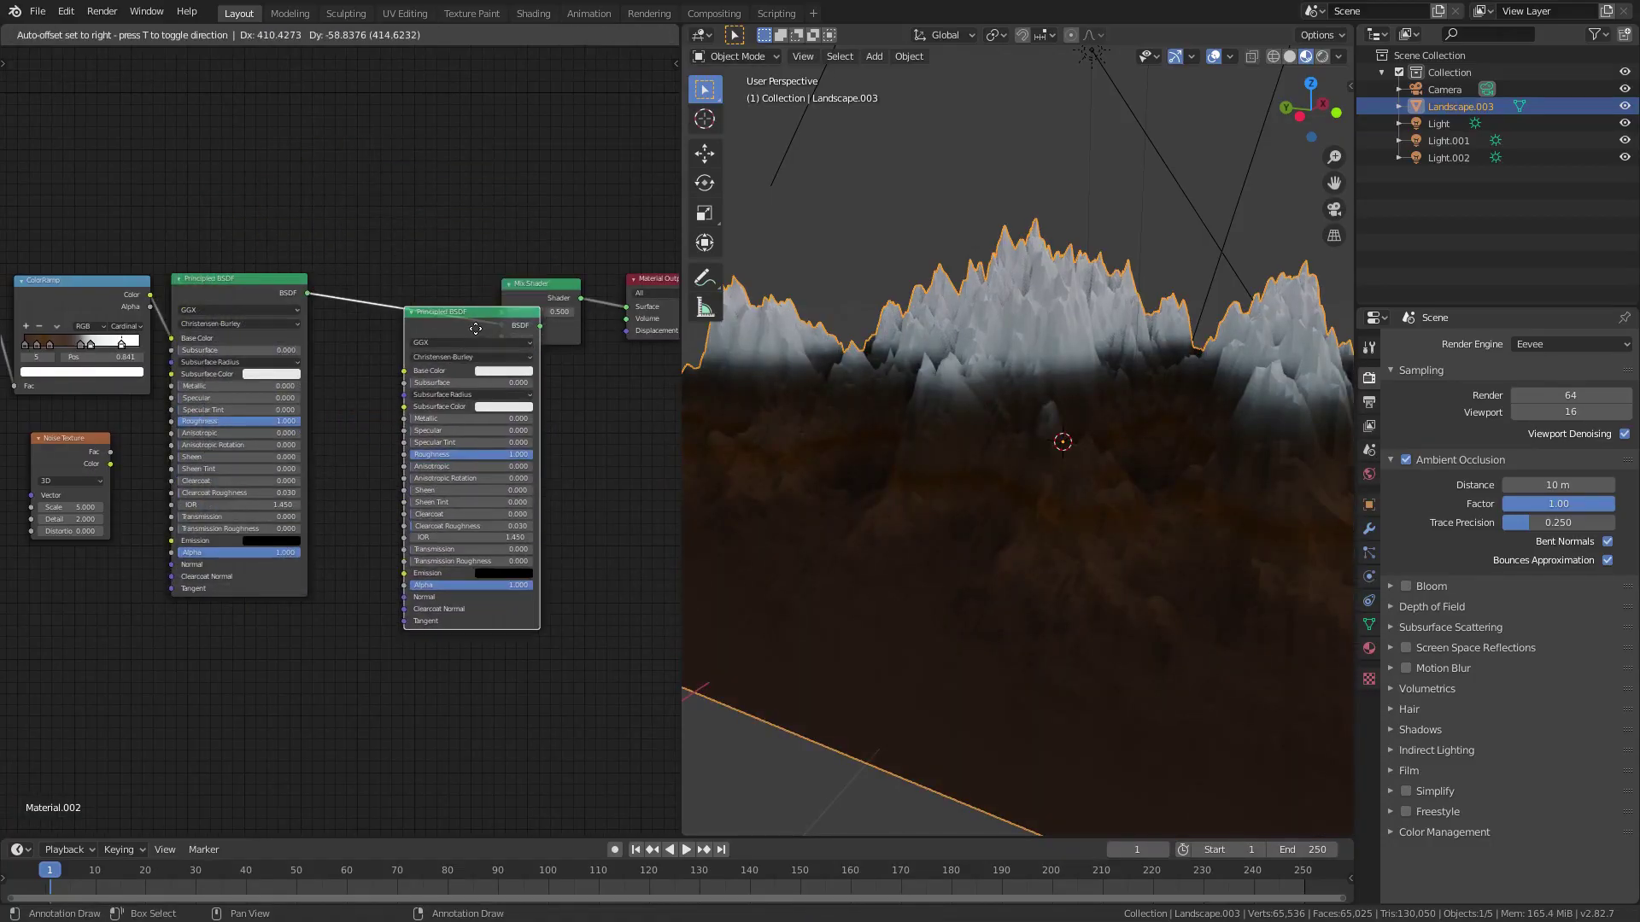
pyautogui.click(415, 399)
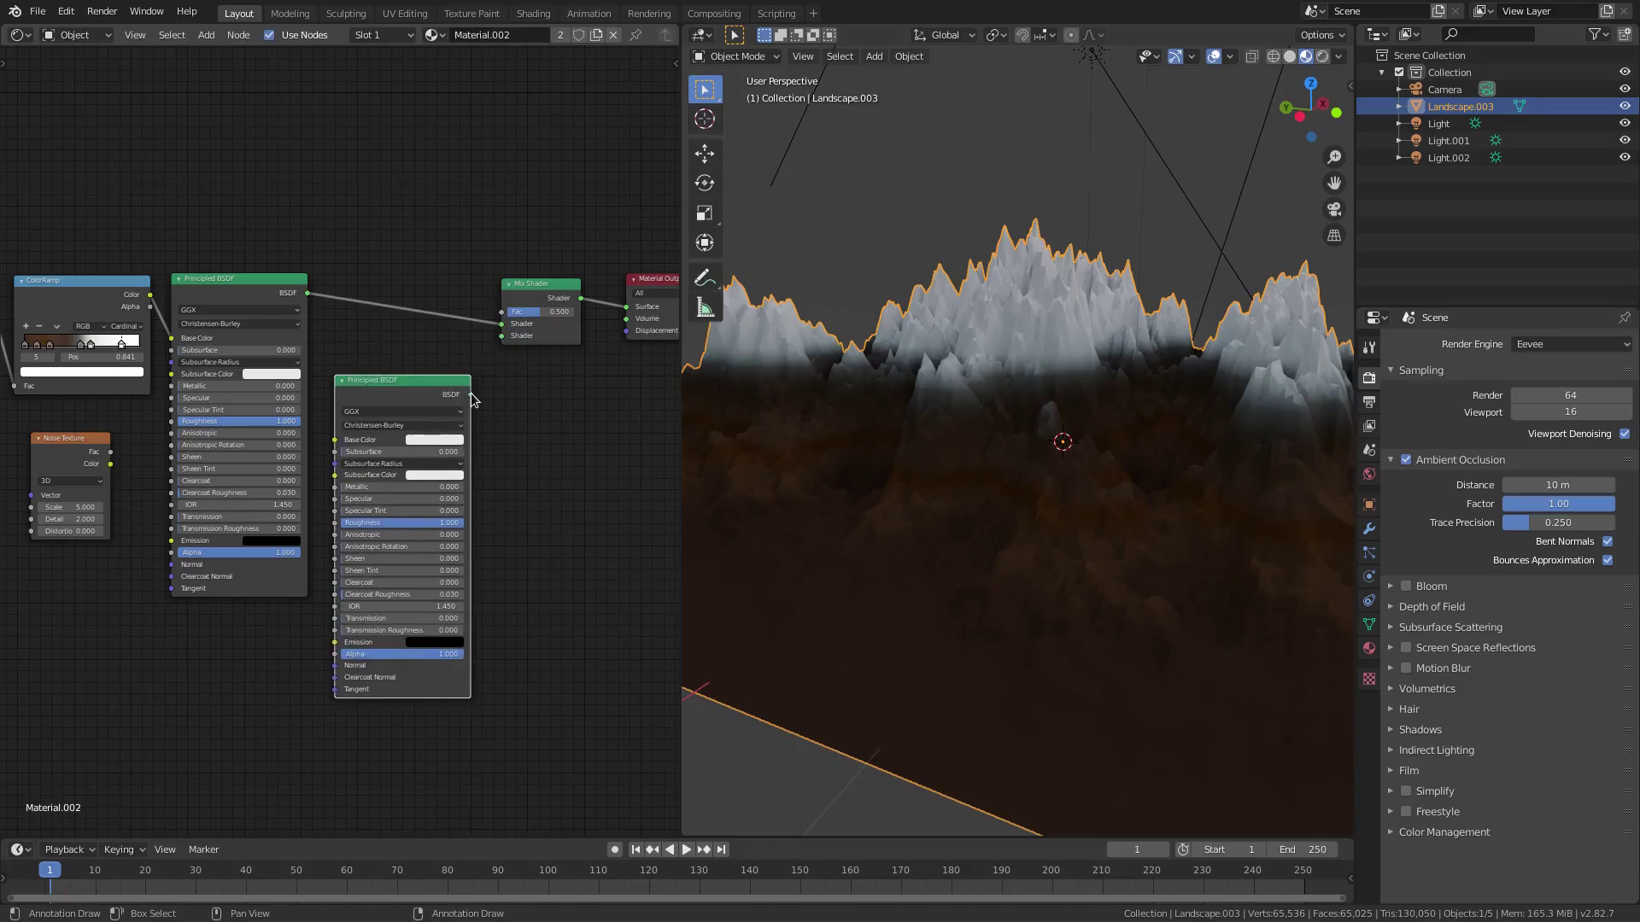
pyautogui.click(471, 394)
pyautogui.moveTo(474, 399); pyautogui.dragTo(502, 336)
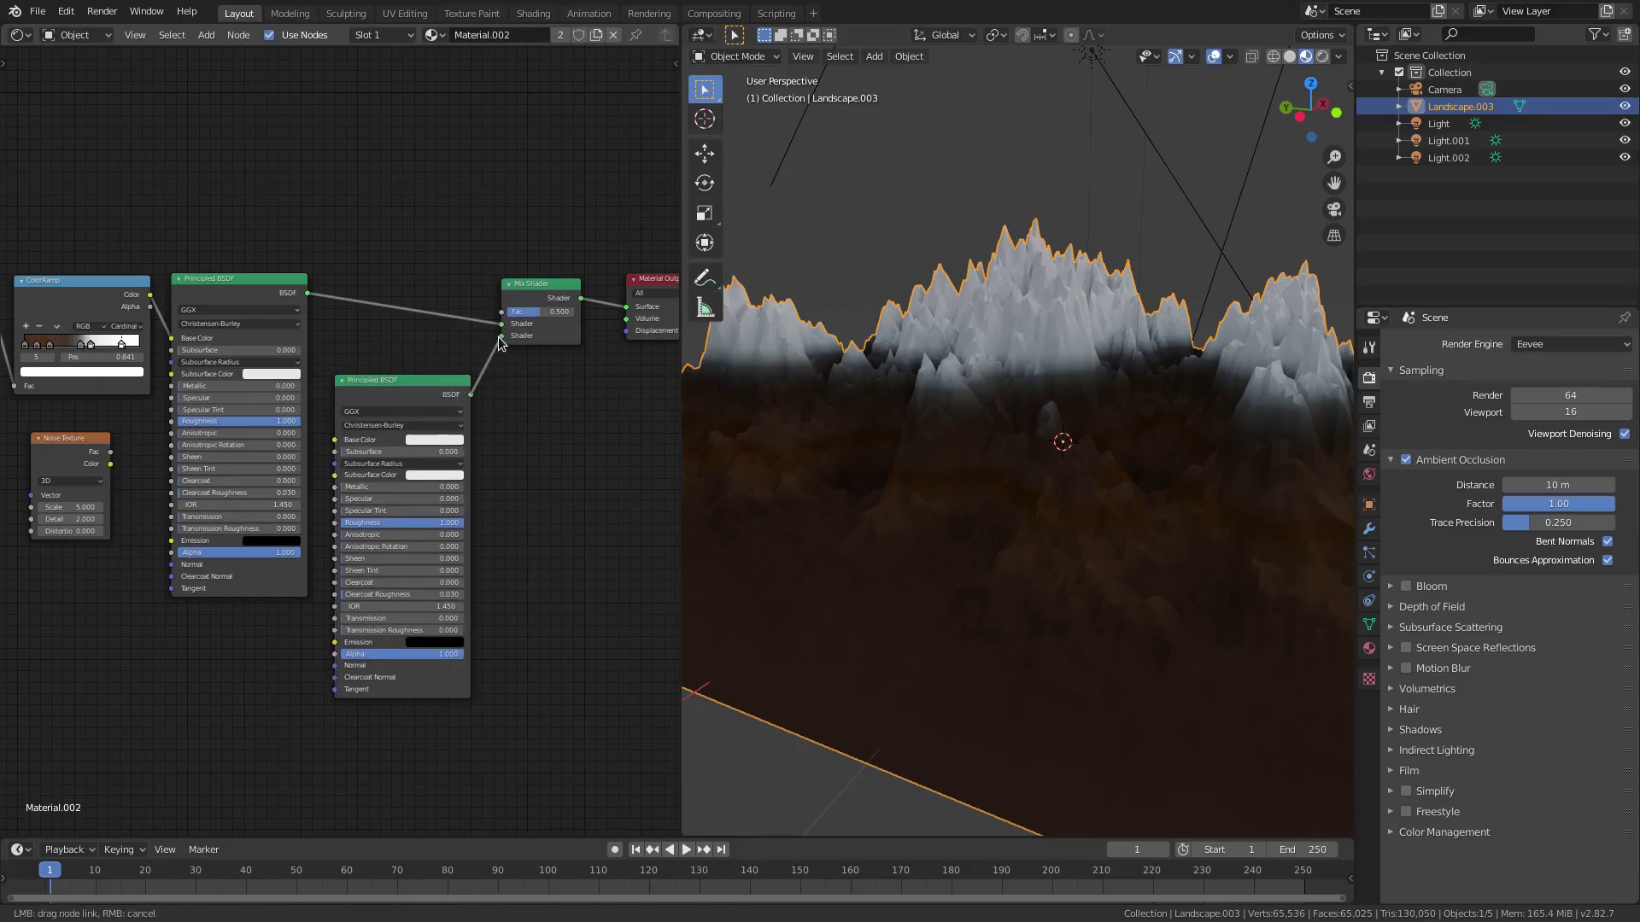
# Step: Move the second Principled BSDF clear of the first and connect the Noise Texture's Color output to its Base Color
pyautogui.moveTo(328, 401); pyautogui.dragTo(335, 335, button='middle')
pyautogui.moveTo(410, 323); pyautogui.dragTo(496, 386)
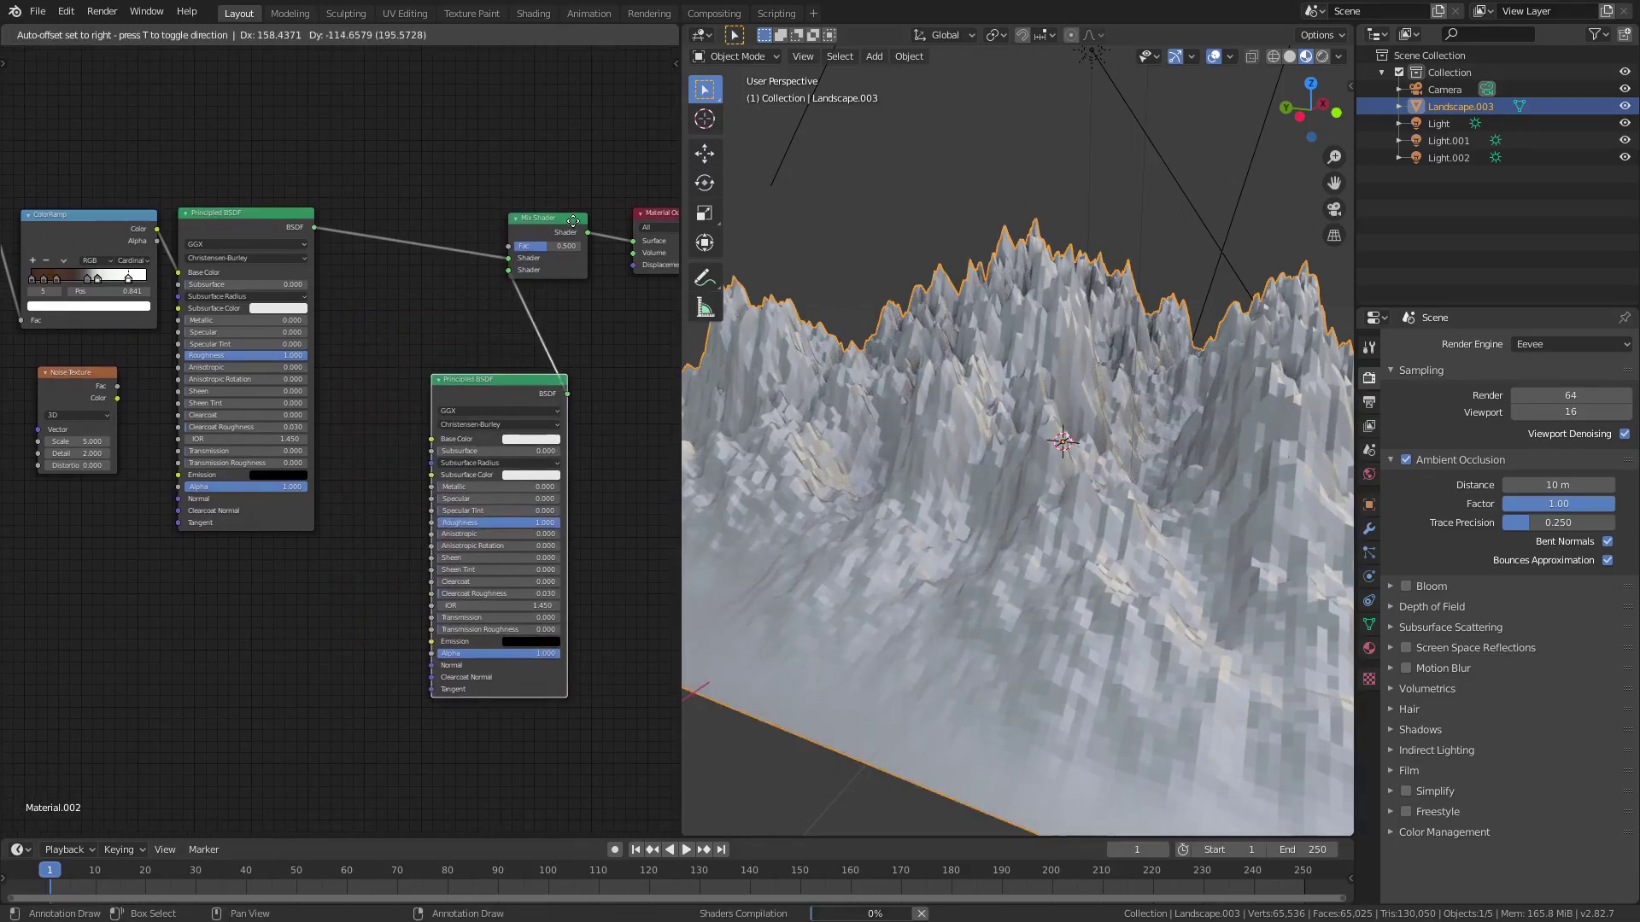
pyautogui.moveTo(560, 218); pyautogui.dragTo(569, 217)
pyautogui.moveTo(68, 378)
pyautogui.mouseDown()
pyautogui.moveTo(354, 398)
pyautogui.moveTo(297, 562)
pyautogui.moveTo(267, 567)
pyautogui.moveTo(359, 538)
pyautogui.moveTo(428, 437)
pyautogui.mouseUp()
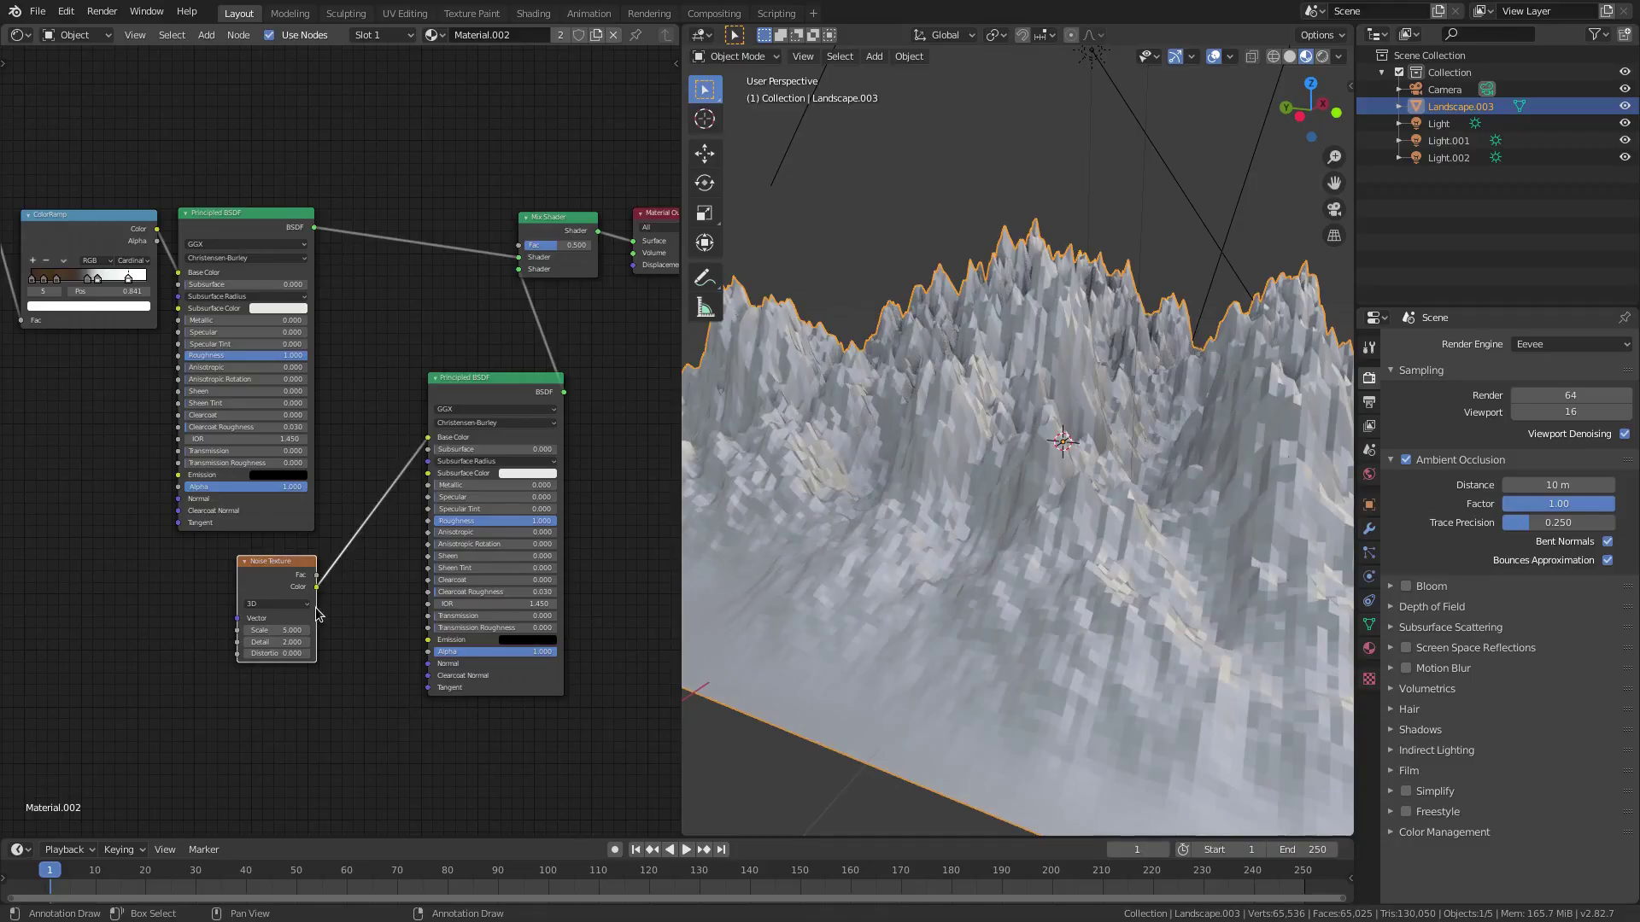
# Step: Set the landscape to smooth shading and view the noise colouring across the whole terrain
pyautogui.click(909, 55)
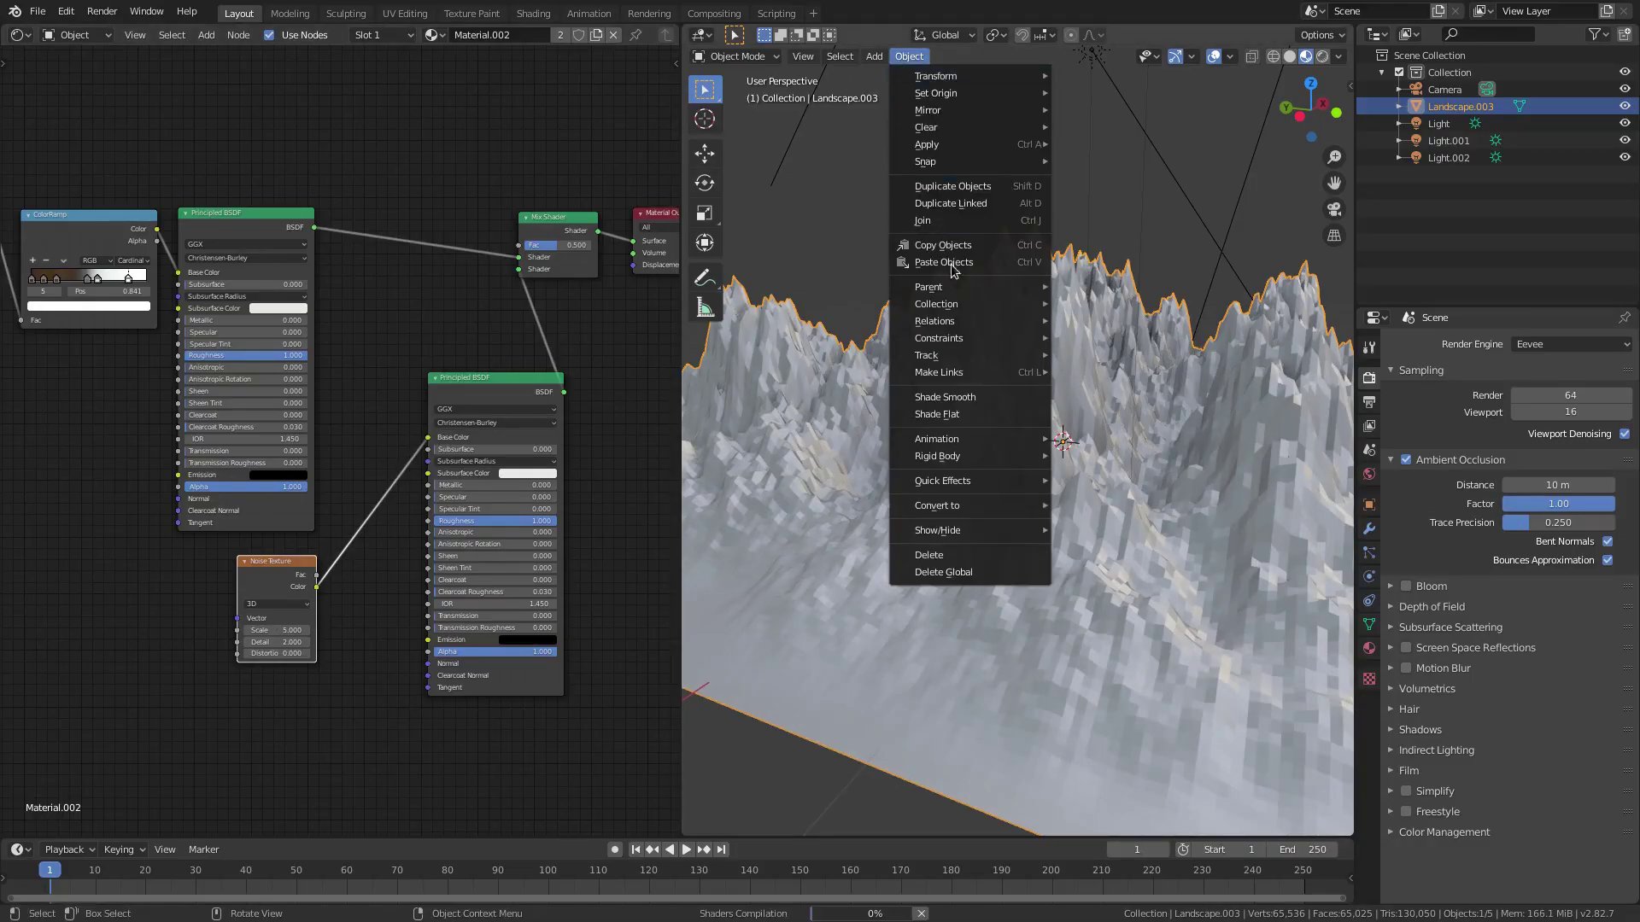
pyautogui.click(960, 397)
pyautogui.moveTo(961, 392); pyautogui.dragTo(1239, 483, button='middle')
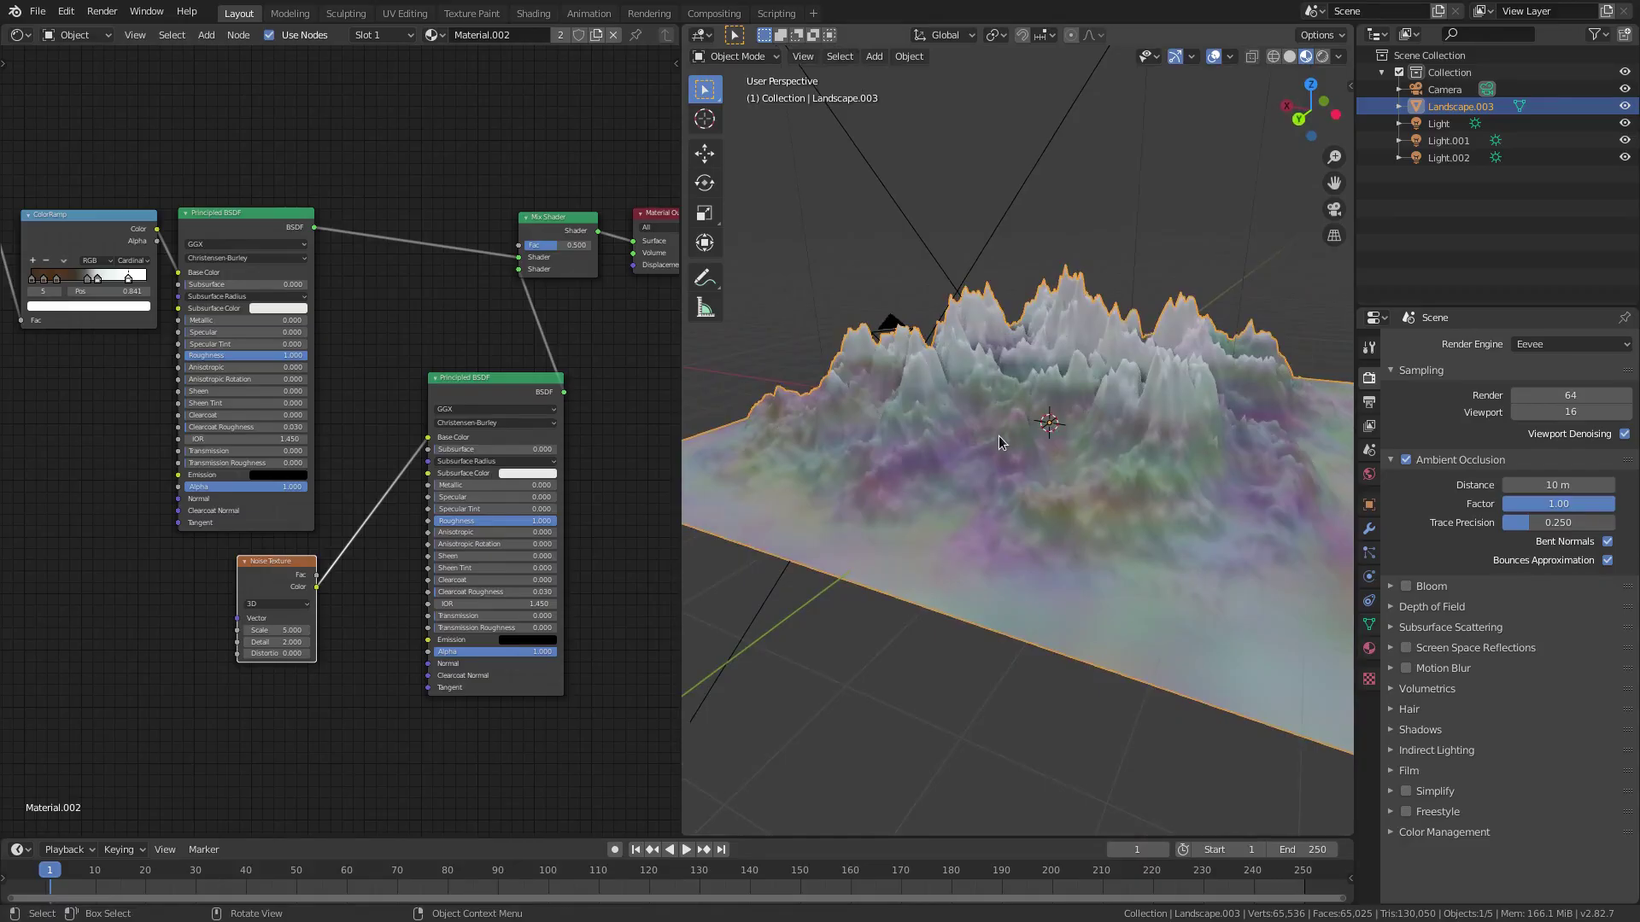
# Step: Duplicate the ColorRamp and insert the copy between the Noise Texture and the second Principled BSDF's Base Color
pyautogui.moveTo(503, 447); pyautogui.dragTo(382, 458, button='middle')
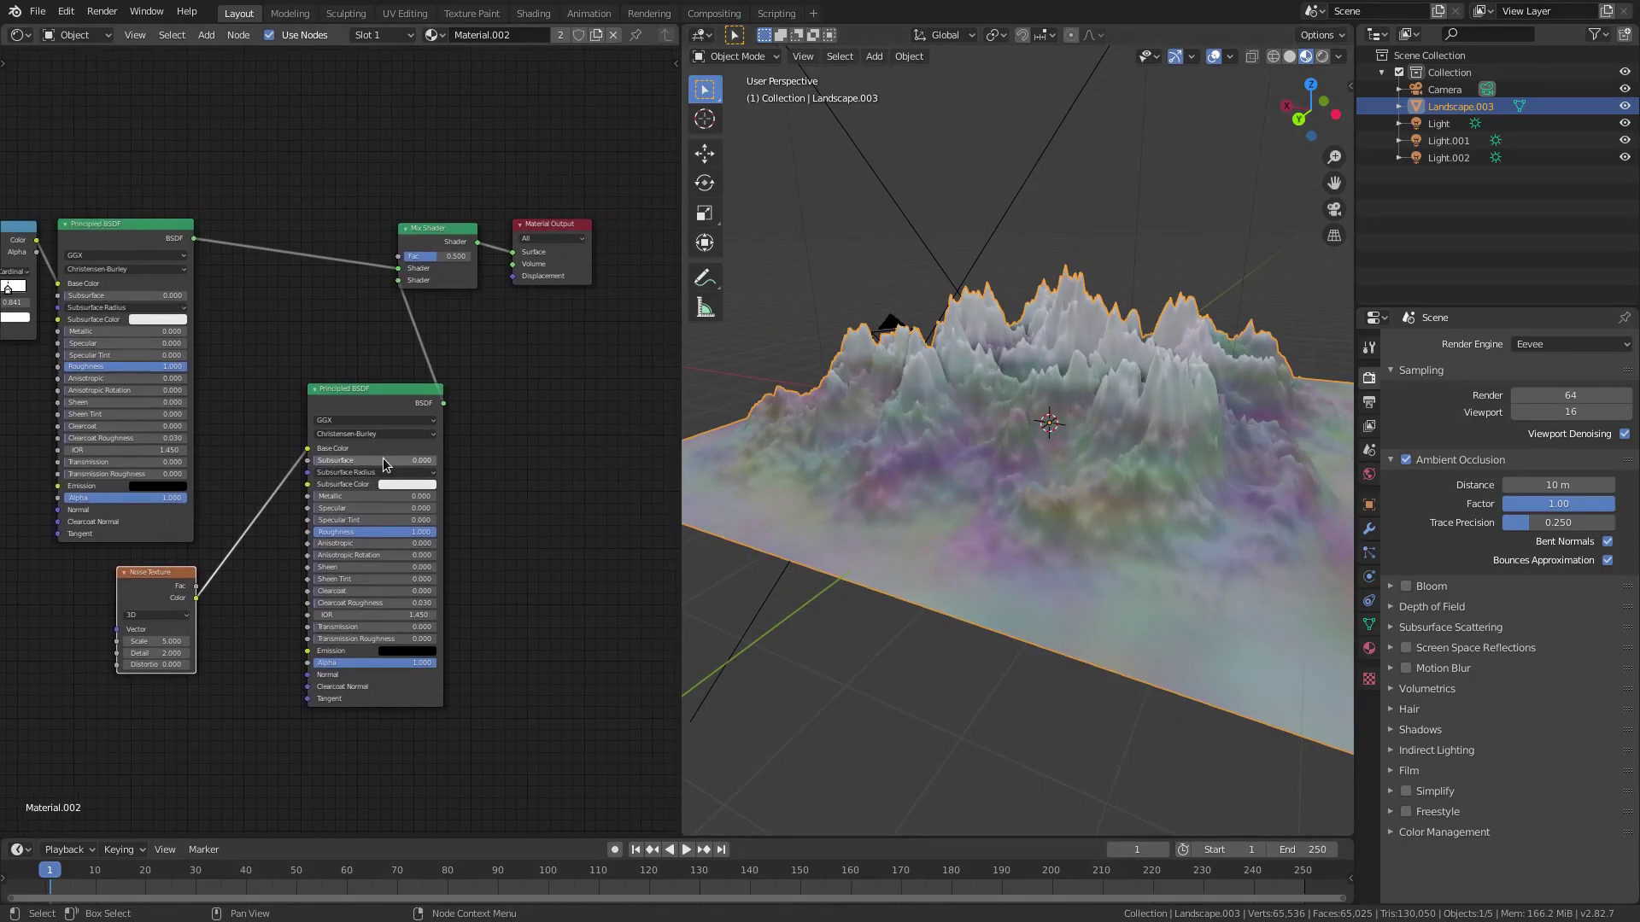
pyautogui.moveTo(131, 402); pyautogui.dragTo(369, 350, button='middle')
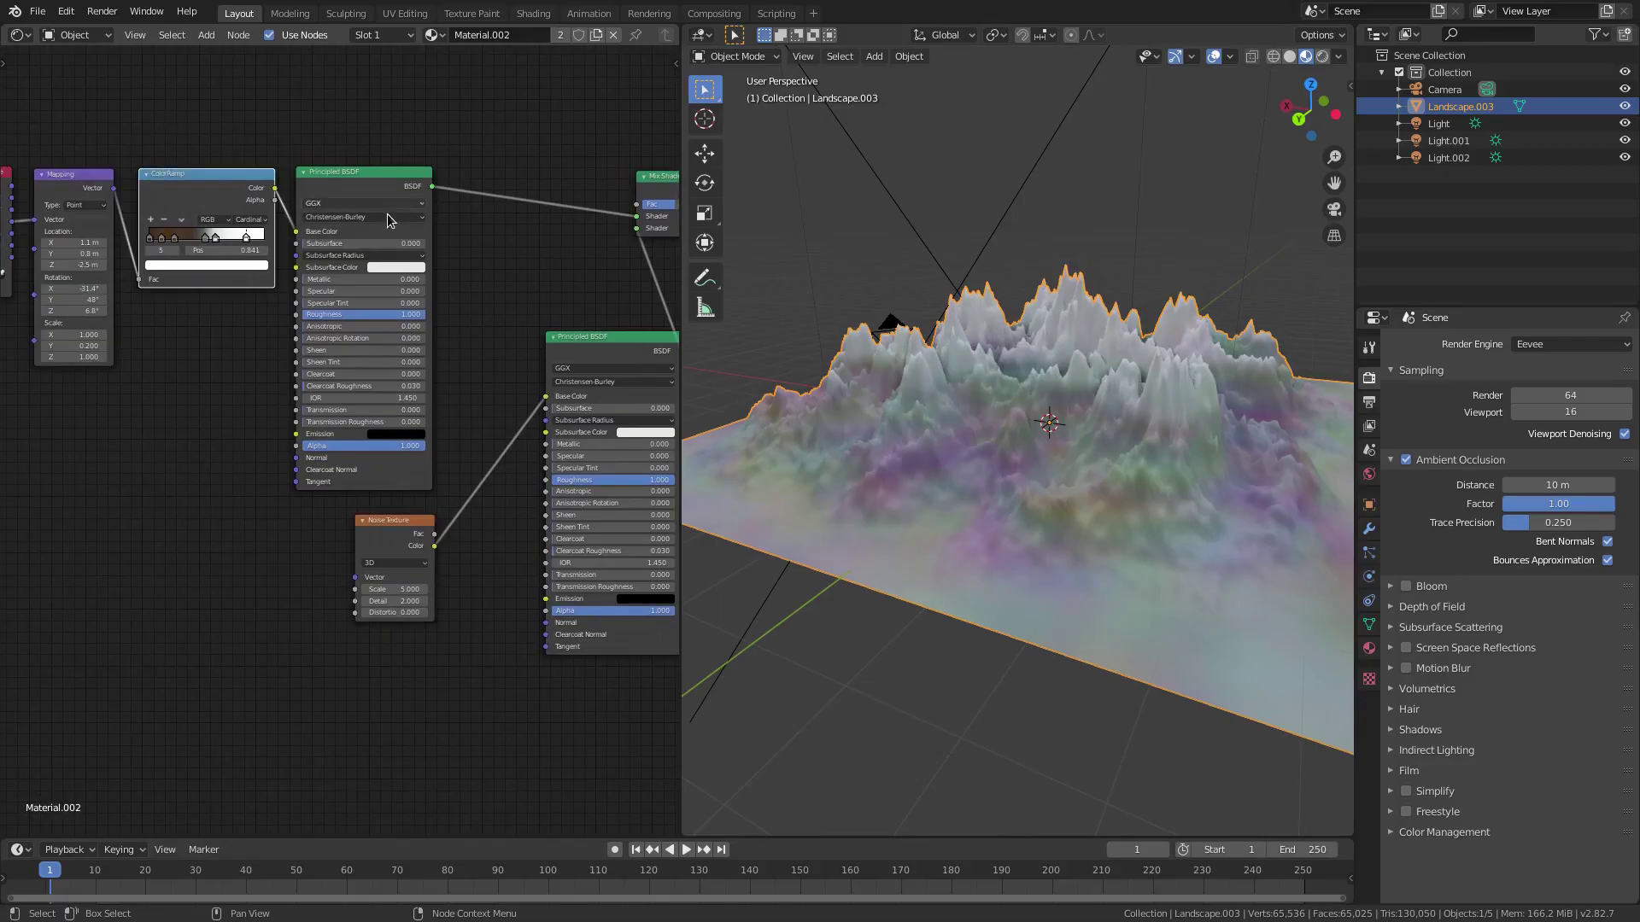
pyautogui.hotkey('shift', 'd')
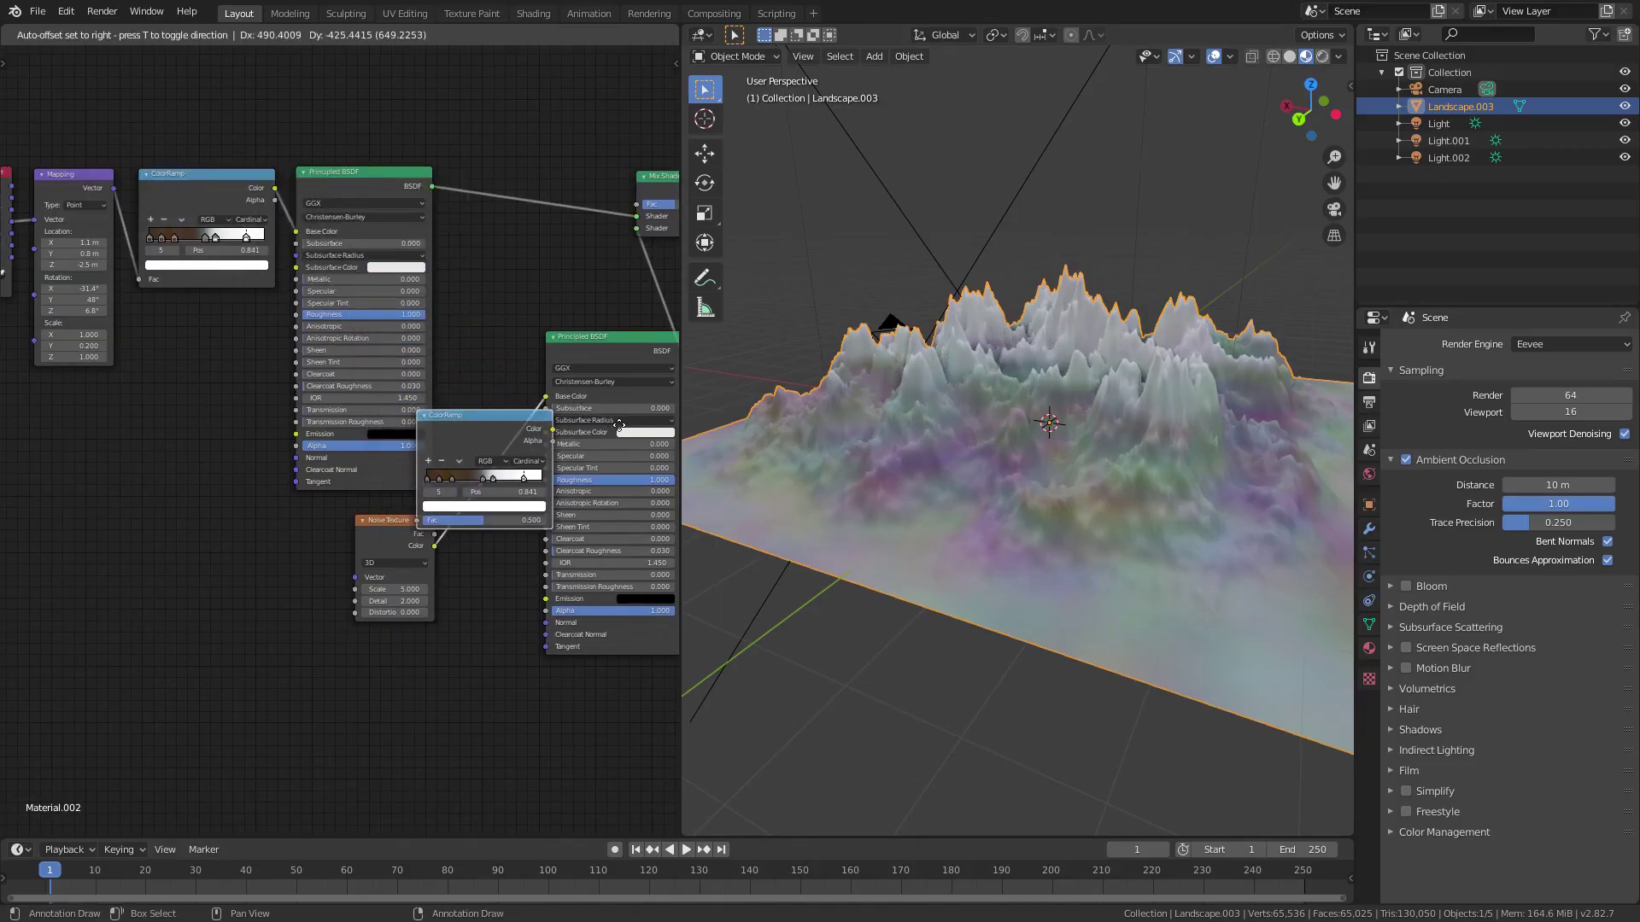
pyautogui.click(504, 467)
pyautogui.moveTo(503, 467); pyautogui.dragTo(346, 446, button='middle')
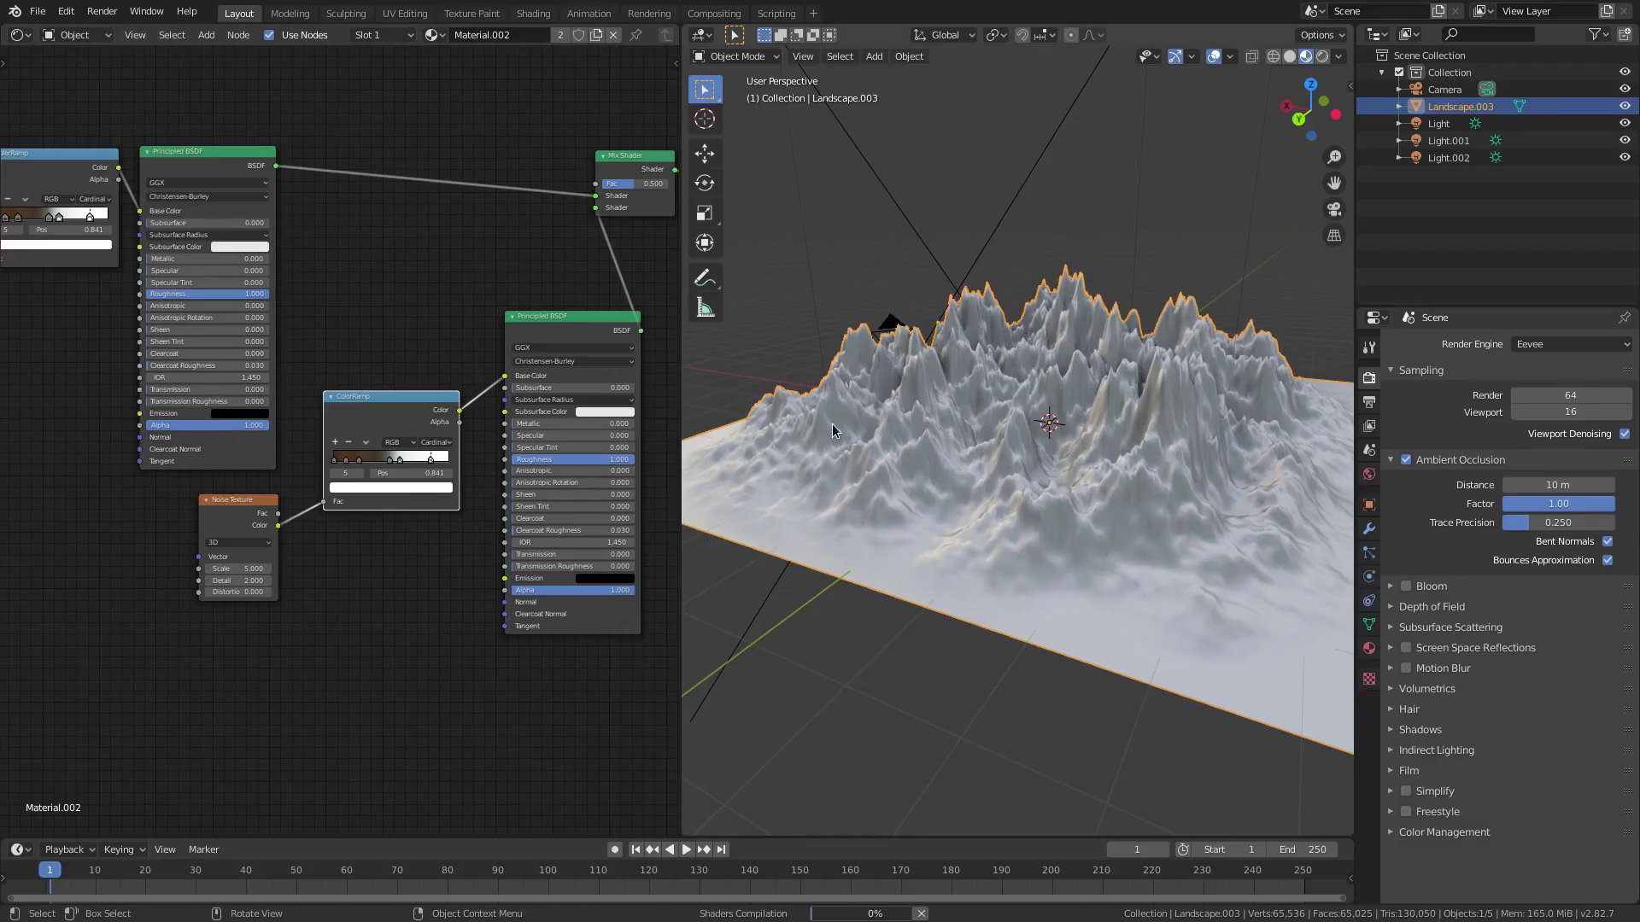
pyautogui.moveTo(832, 424)
pyautogui.mouseDown(button='middle')
pyautogui.moveTo(935, 454)
pyautogui.moveTo(996, 441)
pyautogui.moveTo(992, 454)
pyautogui.moveTo(1105, 460)
pyautogui.moveTo(1110, 397)
pyautogui.mouseUp(button='middle')
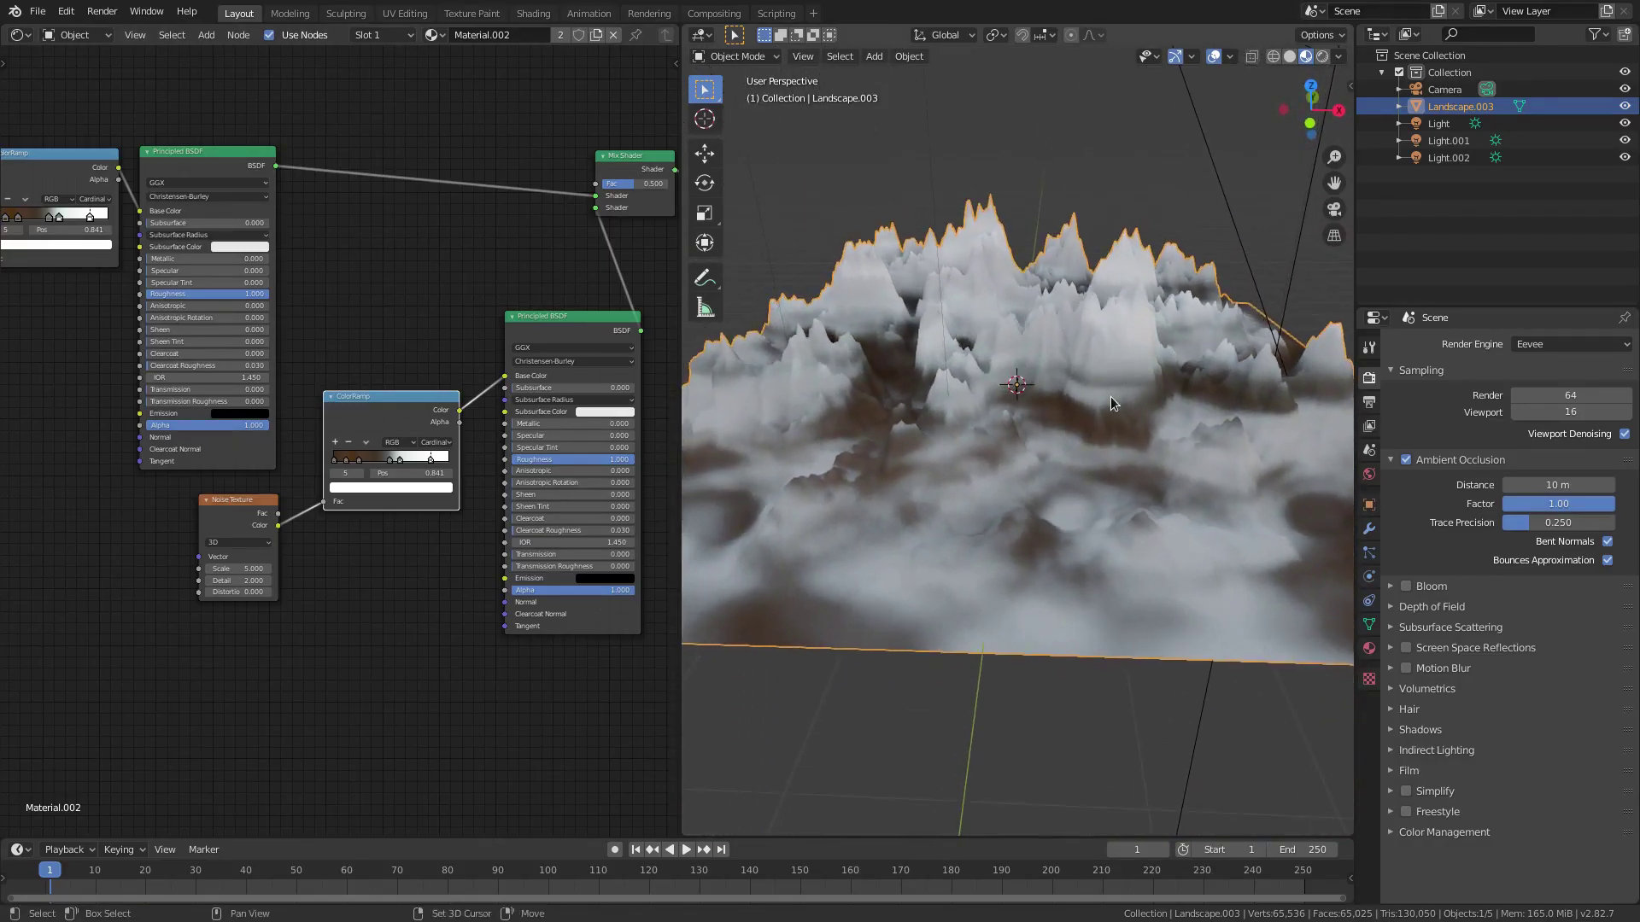
# Step: Remove the white and grey stops from the second ColorRamp and spread out the brown ones, with one at 0.275
pyautogui.click(351, 443)
pyautogui.click(349, 443)
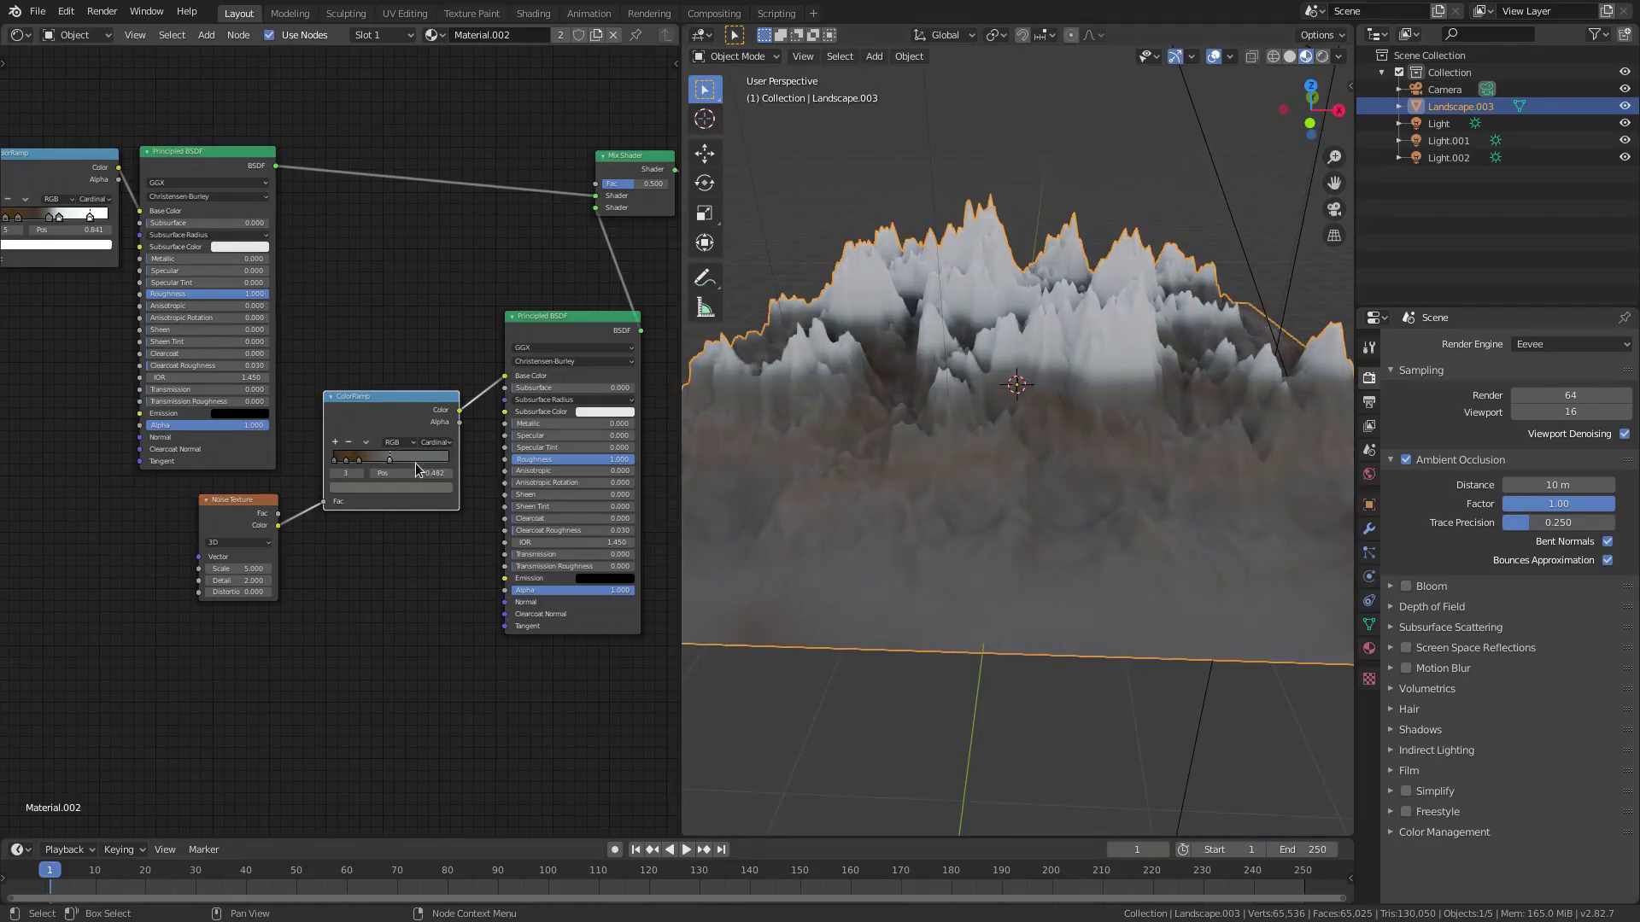
pyautogui.click(349, 442)
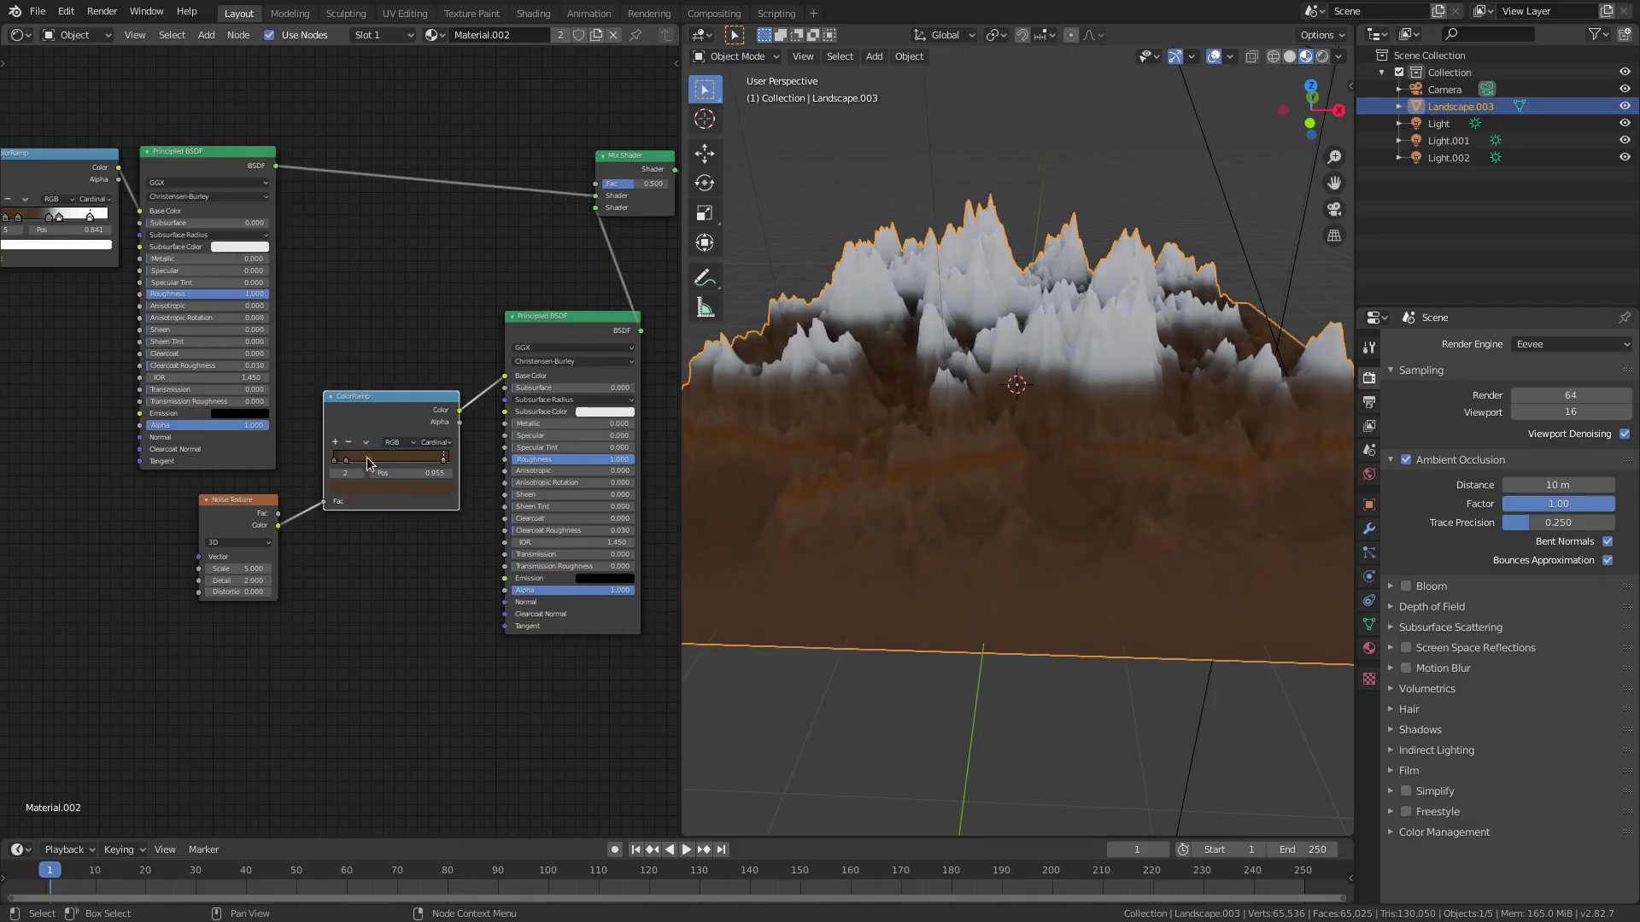
pyautogui.moveTo(341, 460)
pyautogui.mouseDown()
pyautogui.moveTo(375, 459)
pyautogui.moveTo(355, 458)
pyautogui.mouseUp()
pyautogui.moveTo(360, 457); pyautogui.dragTo(402, 456)
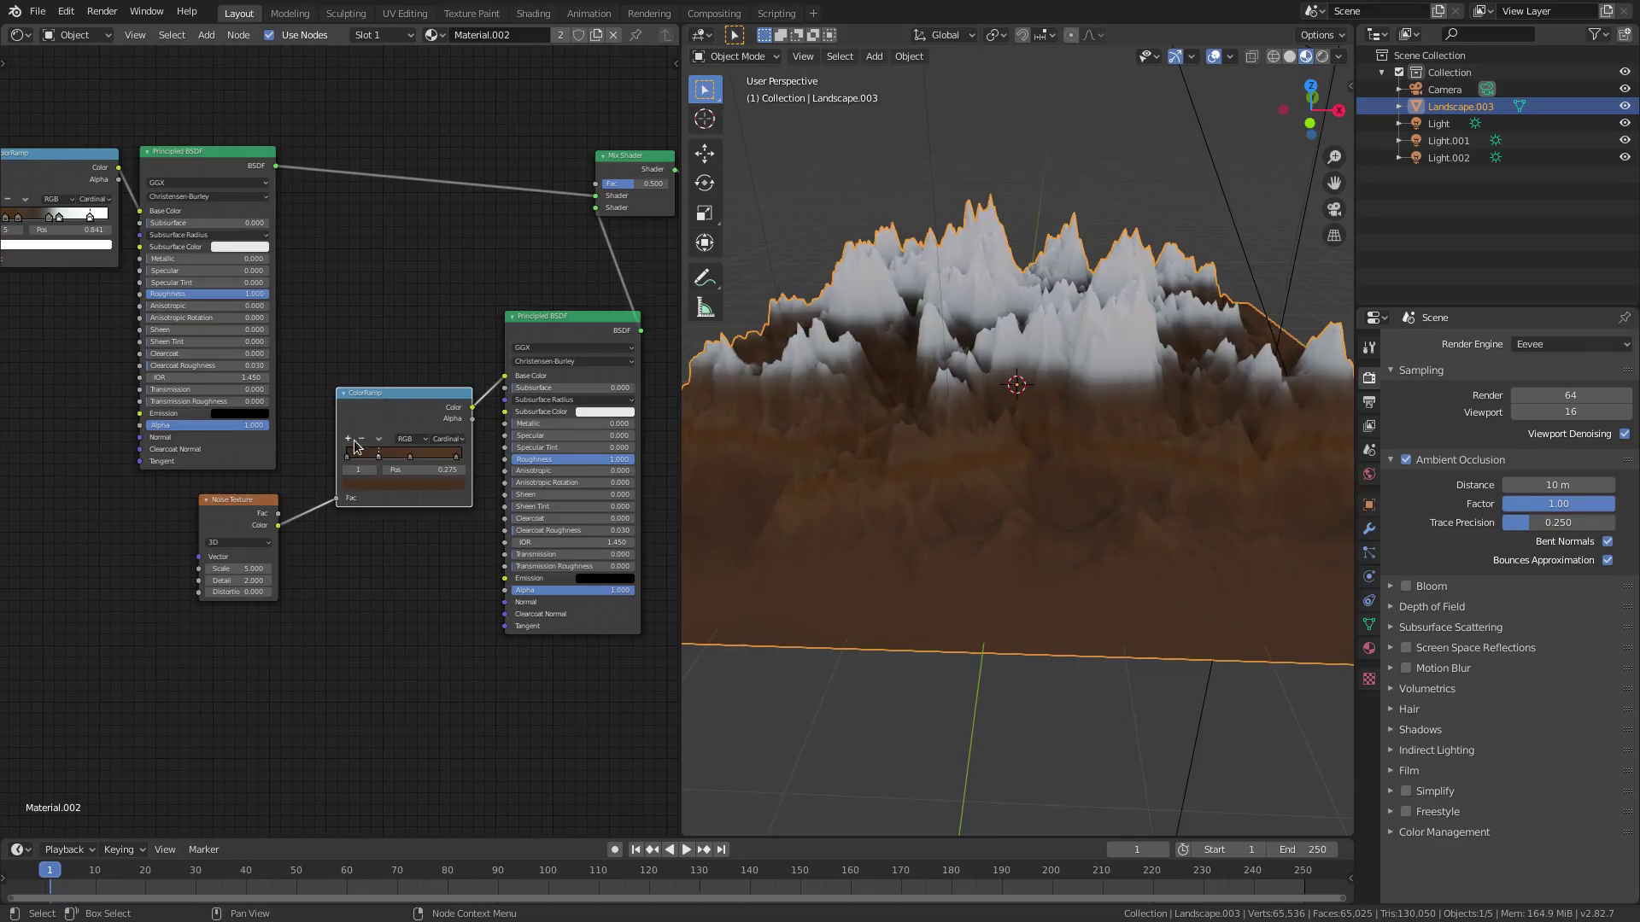
# Step: Recolour the selected stop of the second ColorRamp to a lighter reddish brown
pyautogui.click(393, 485)
pyautogui.moveTo(386, 380)
pyautogui.mouseDown()
pyautogui.moveTo(440, 365)
pyautogui.moveTo(383, 376)
pyautogui.mouseUp()
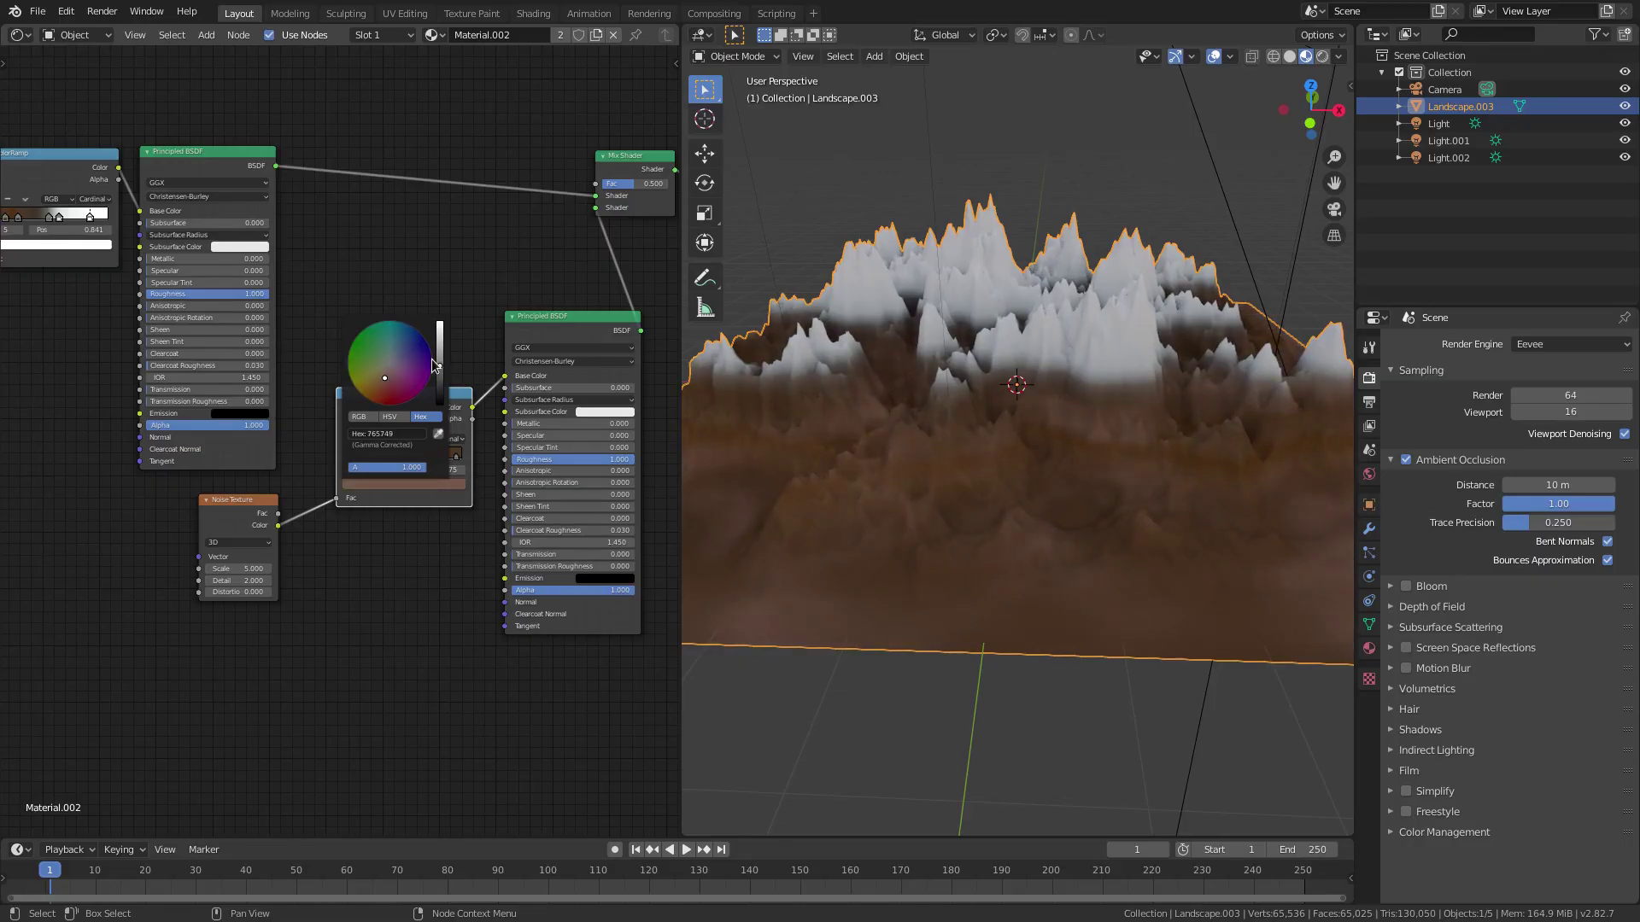
pyautogui.moveTo(1059, 425); pyautogui.dragTo(1001, 441, button='middle')
# Step: Add another stop to the second ColorRamp, place it at position 0.751 and darken it to almost black
pyautogui.click(349, 439)
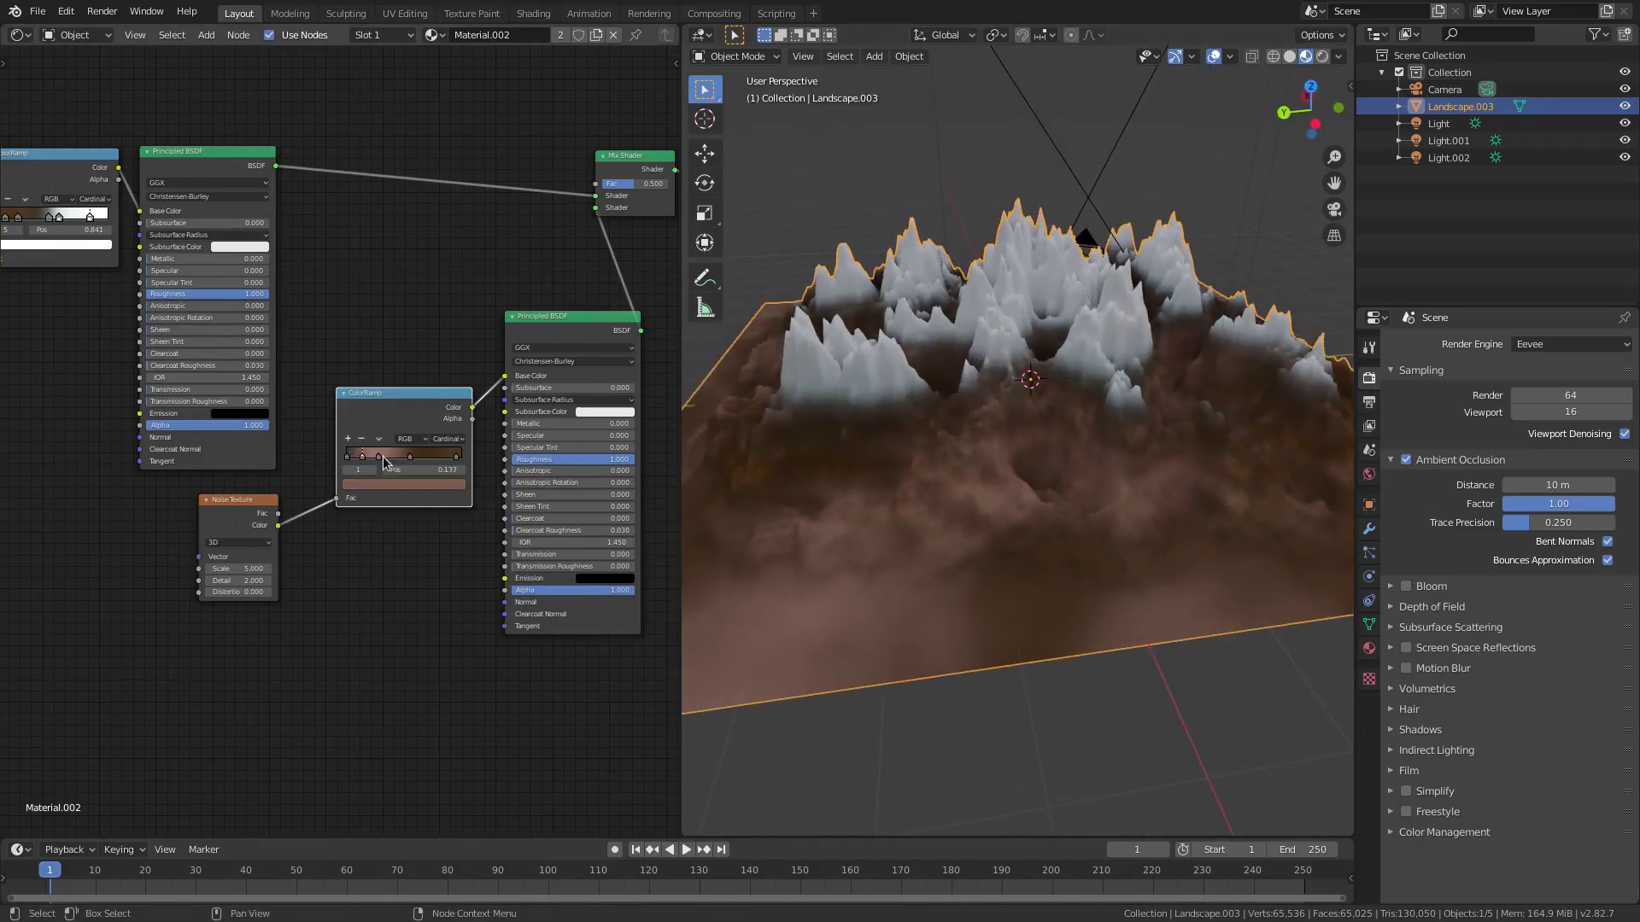
pyautogui.moveTo(389, 458); pyautogui.dragTo(424, 458)
pyautogui.click(410, 485)
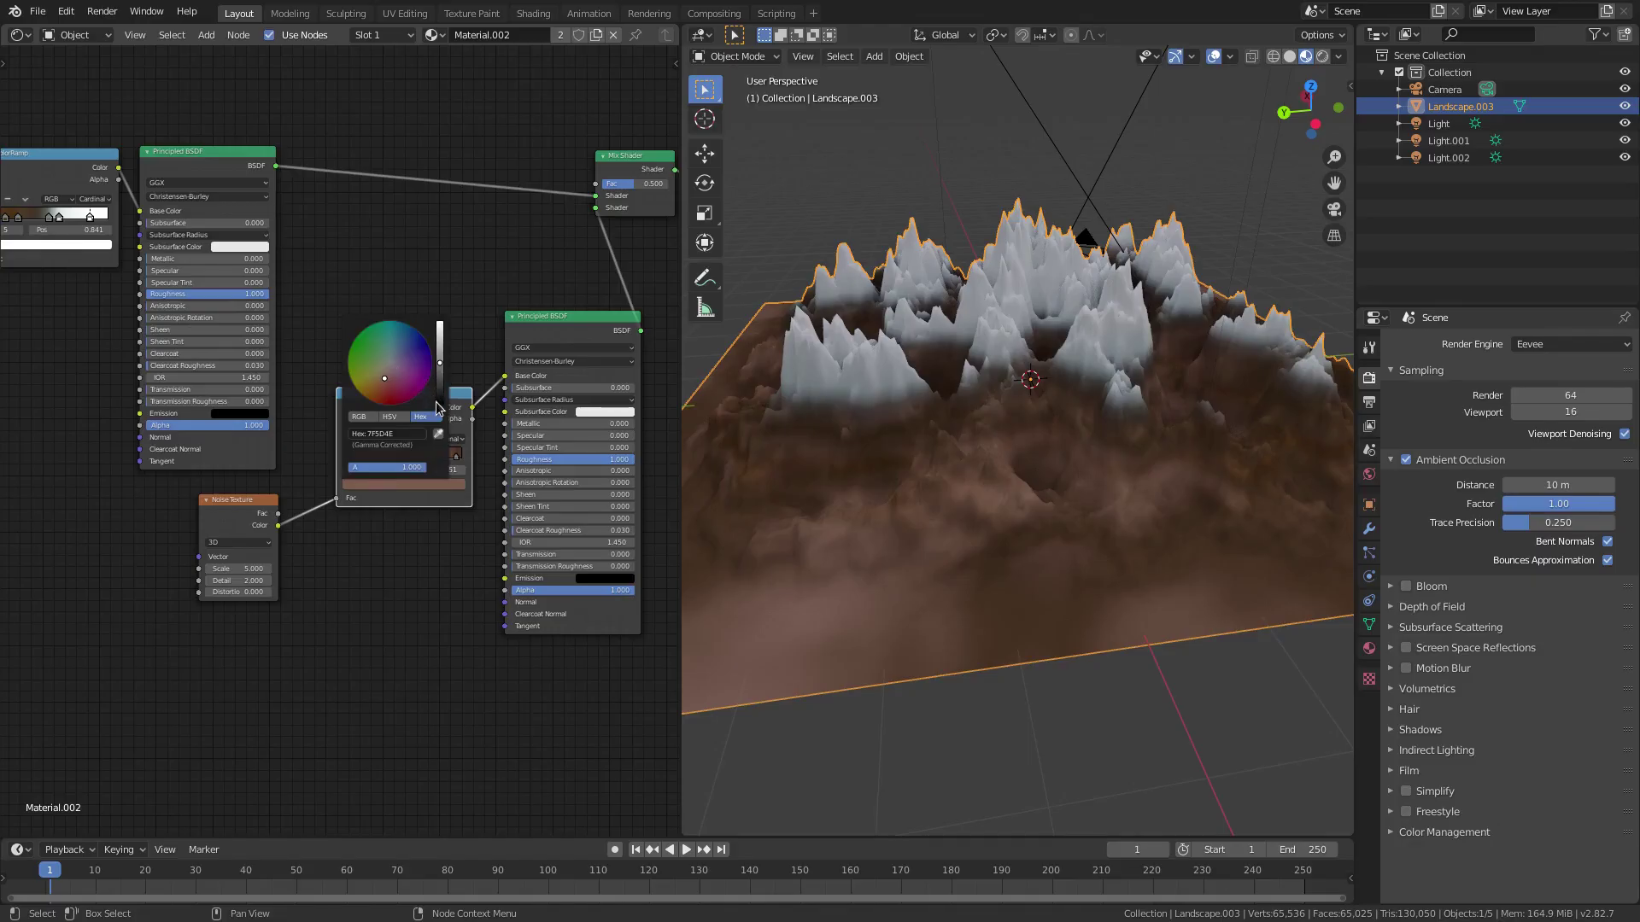
pyautogui.moveTo(440, 395); pyautogui.dragTo(440, 403)
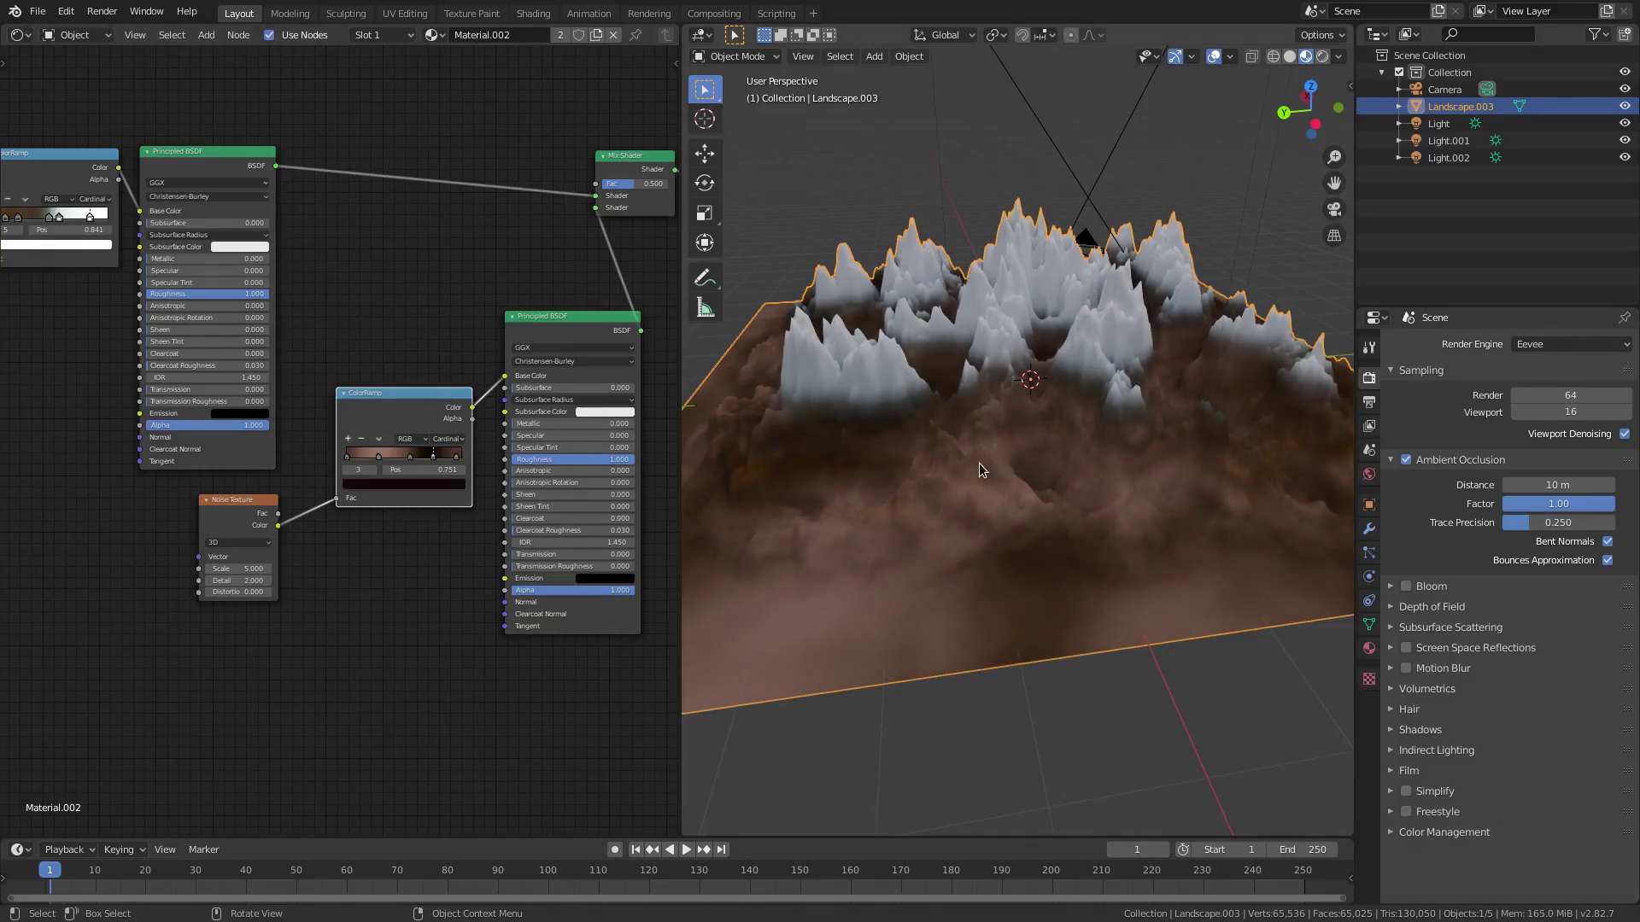
# Step: Set the Noise Texture's Scale to 10 and its Detail to 16 for a more detailed brown pattern
pyautogui.moveTo(978, 463); pyautogui.dragTo(1044, 568, button='middle')
pyautogui.moveTo(235, 569); pyautogui.dragTo(291, 569)
pyautogui.moveTo(730, 537); pyautogui.dragTo(999, 482, button='middle')
pyautogui.scroll(3, 999, 482)
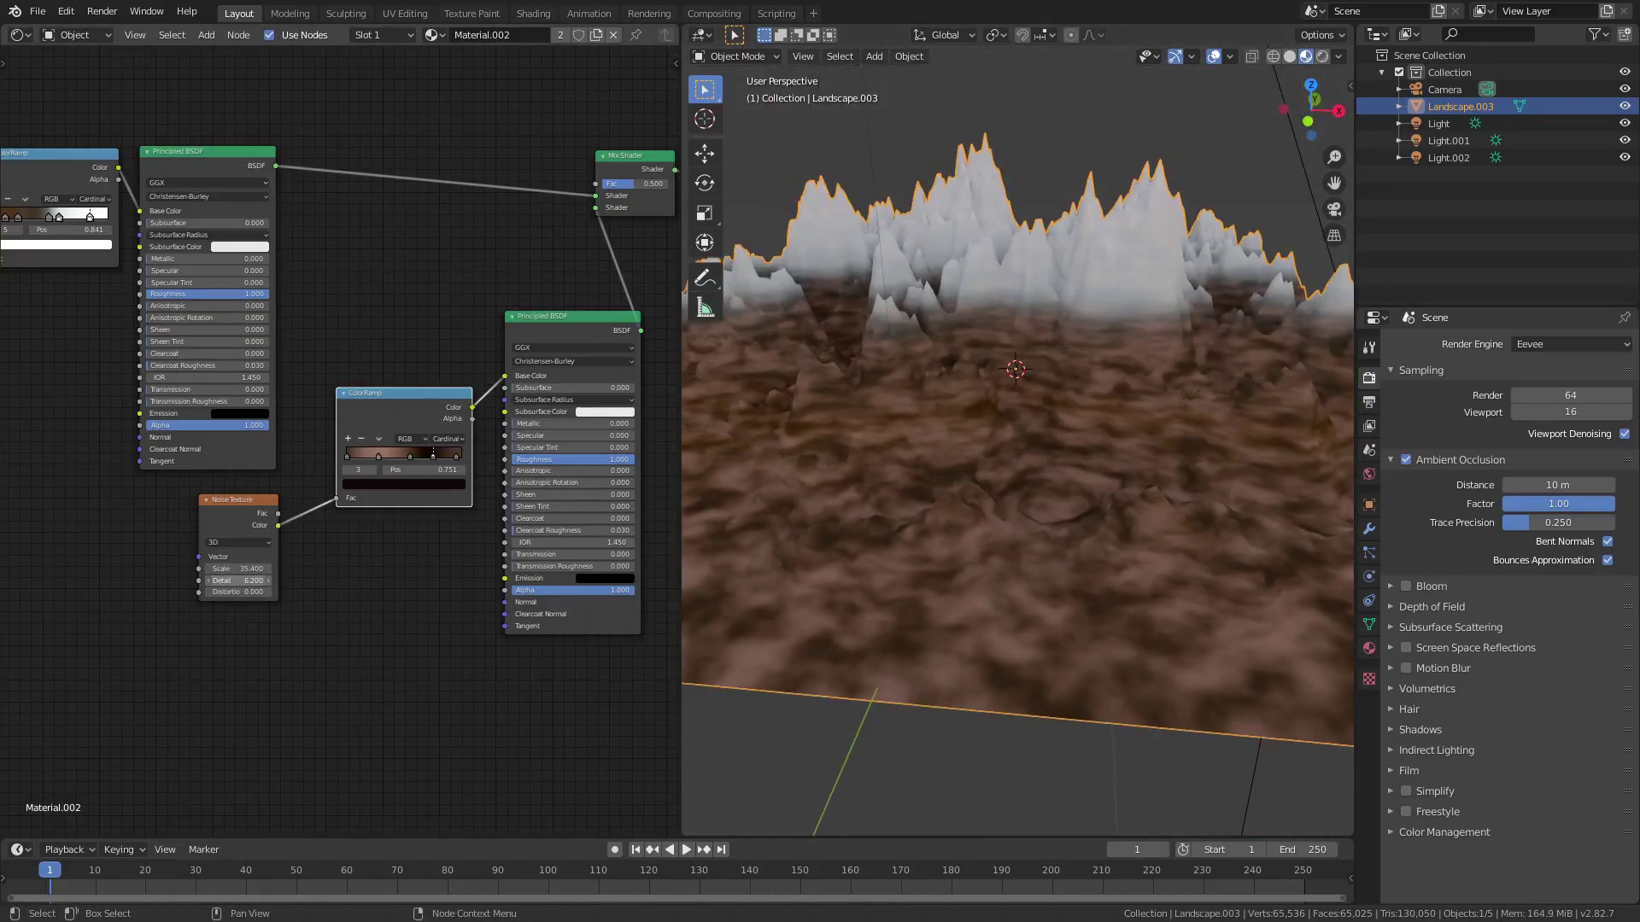
pyautogui.click(238, 568)
pyautogui.press('Return')
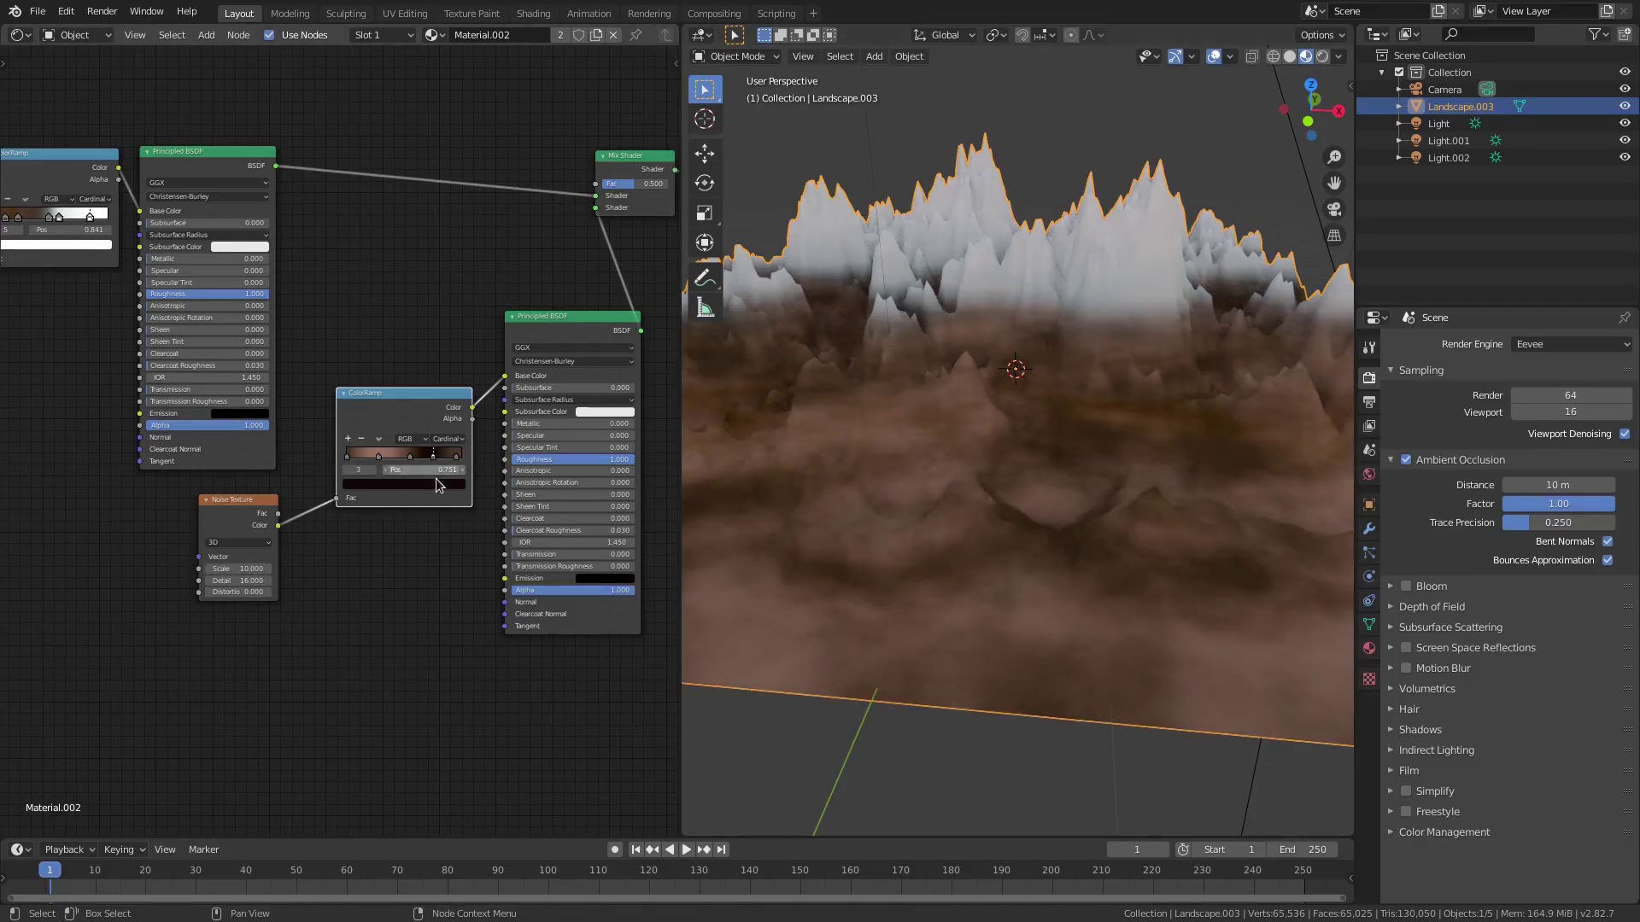
# Step: Set the Mix Shader's Fac to 0.200 and raise the Noise Texture's Scale to 33.7
pyautogui.moveTo(417, 514); pyautogui.dragTo(347, 537, button='middle')
pyautogui.moveTo(581, 206); pyautogui.dragTo(543, 206)
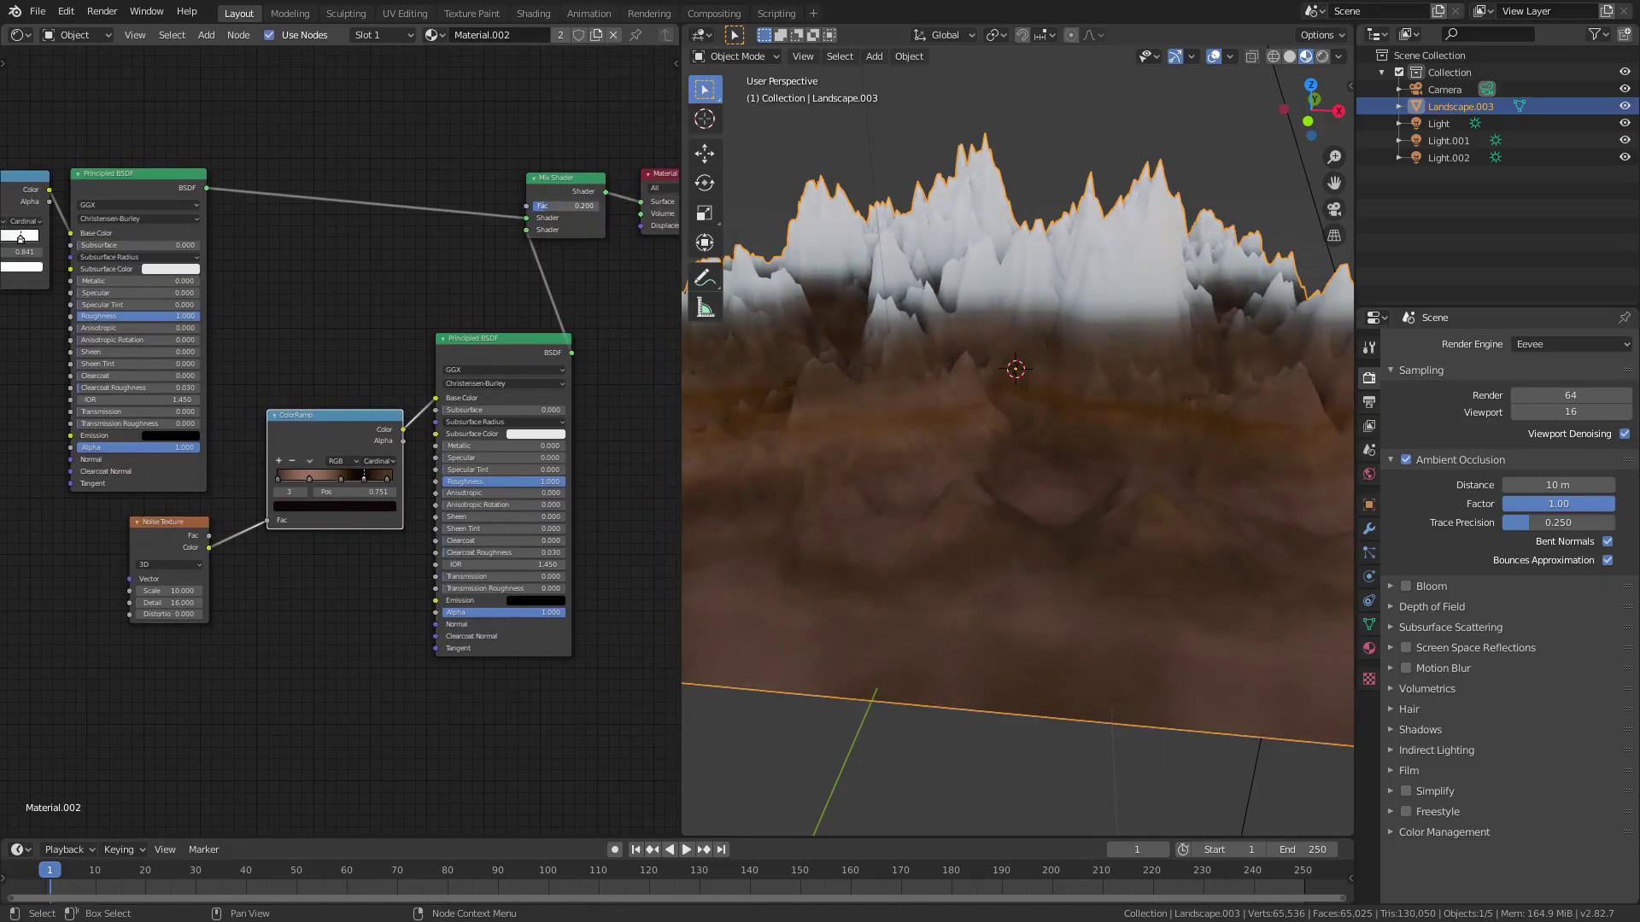
pyautogui.moveTo(134, 589); pyautogui.dragTo(195, 589)
# Step: Lower the Mix Shader's Fac further to favour the height-based shader and inspect the mountains up close
pyautogui.scroll(-3, 774, 586)
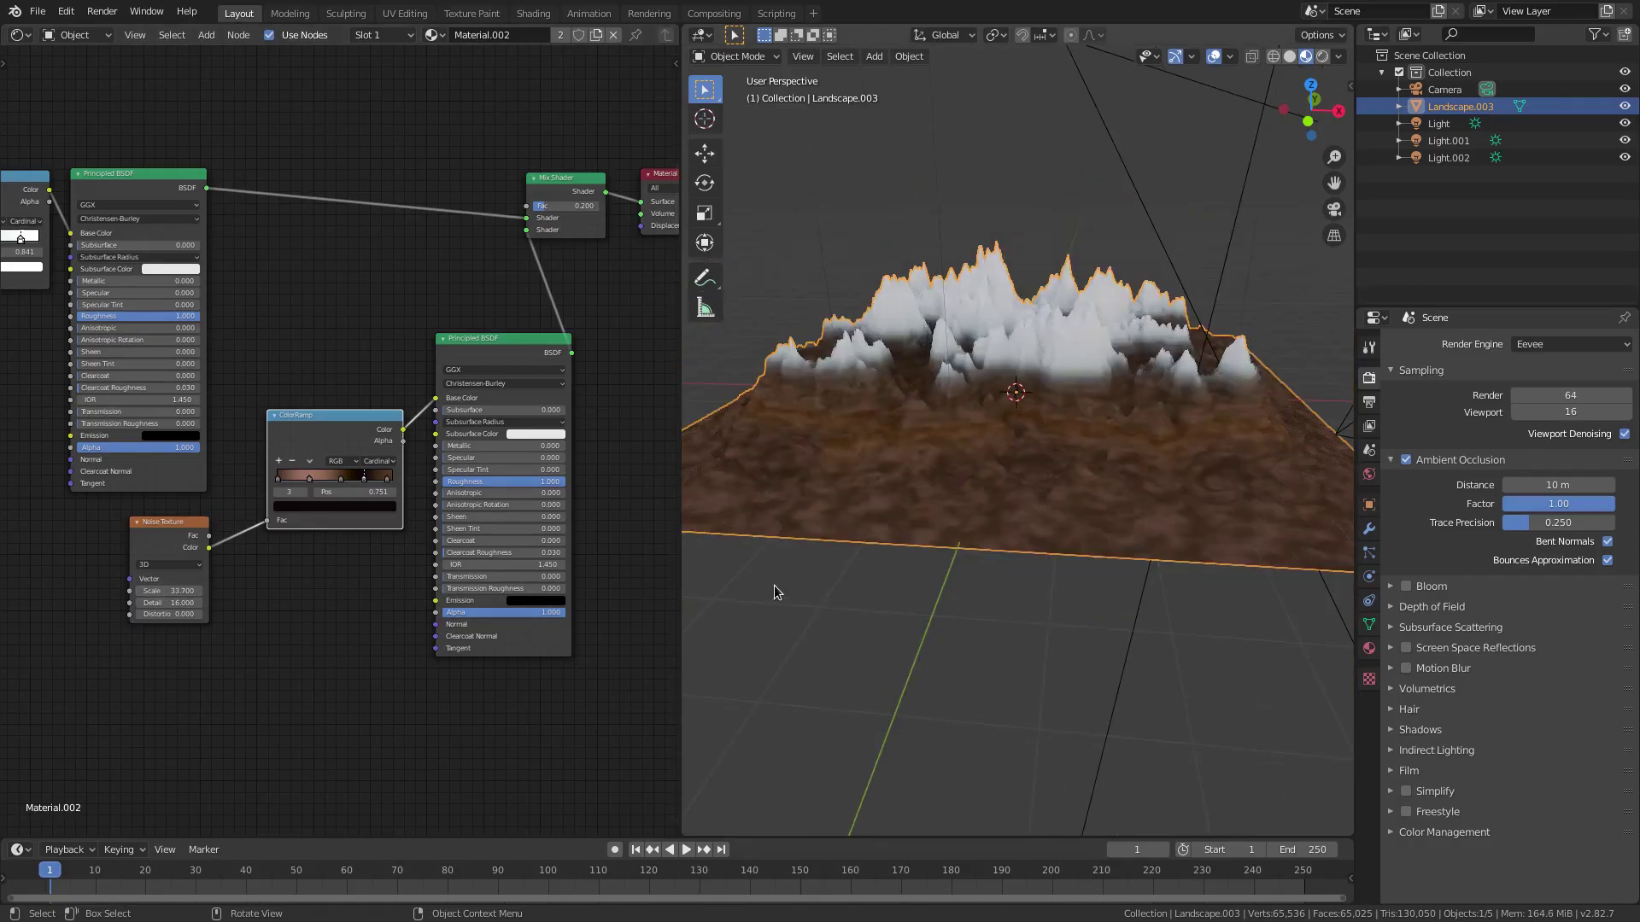
pyautogui.moveTo(773, 586); pyautogui.dragTo(857, 586, button='middle')
pyautogui.moveTo(564, 206); pyautogui.dragTo(546, 206)
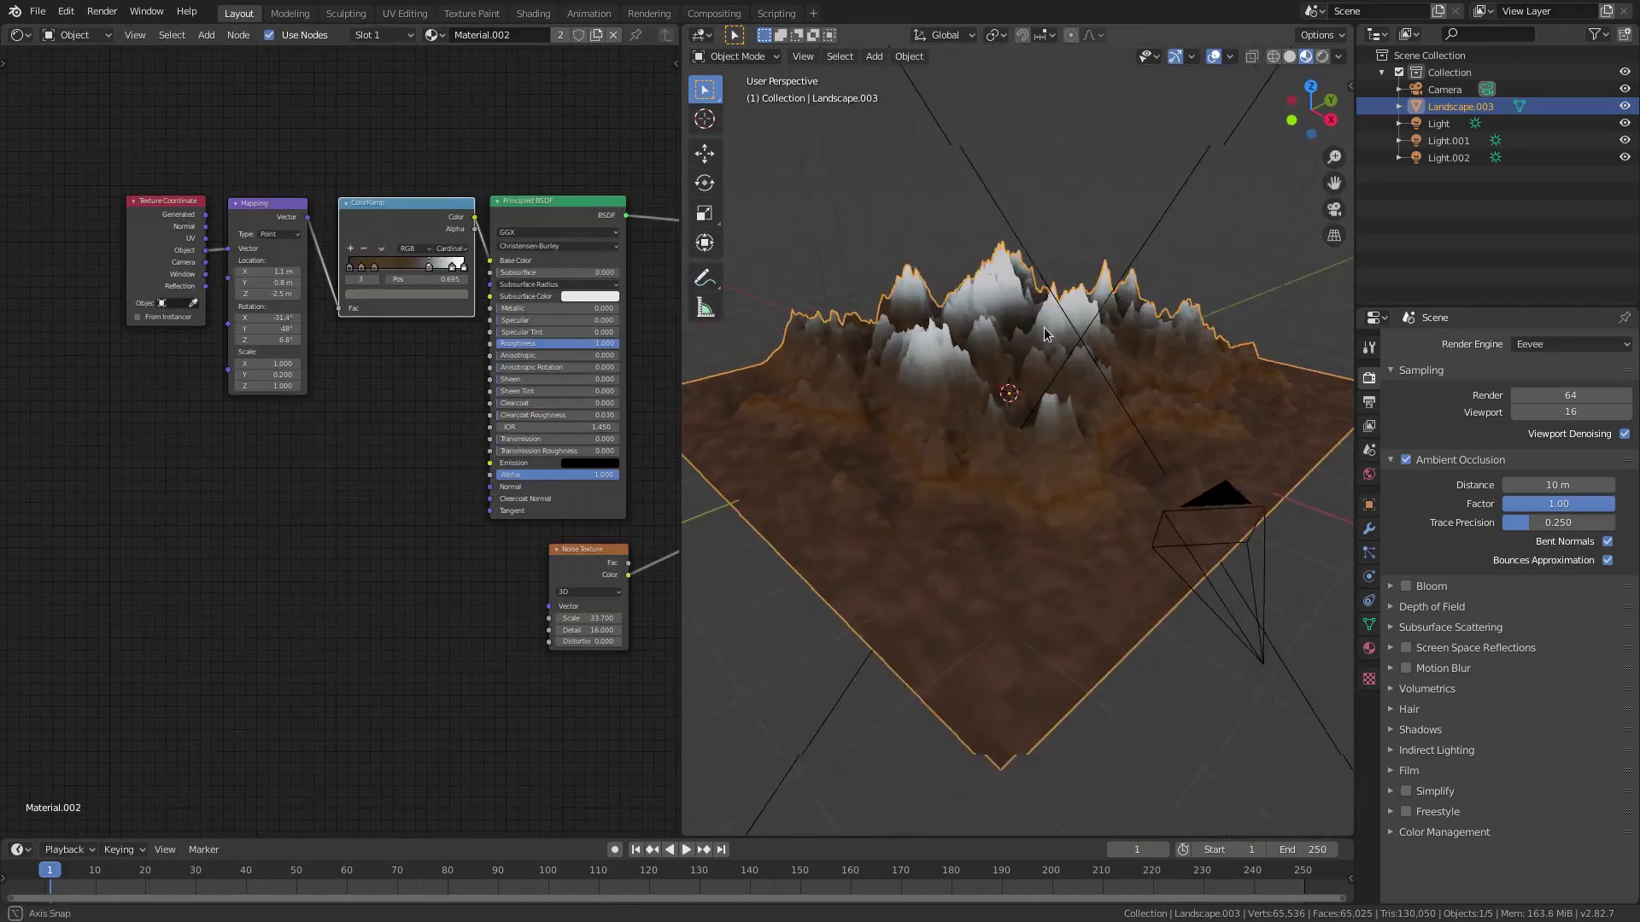
pyautogui.moveTo(1044, 327); pyautogui.dragTo(1088, 490, button='middle')
pyautogui.scroll(4, 1088, 490)
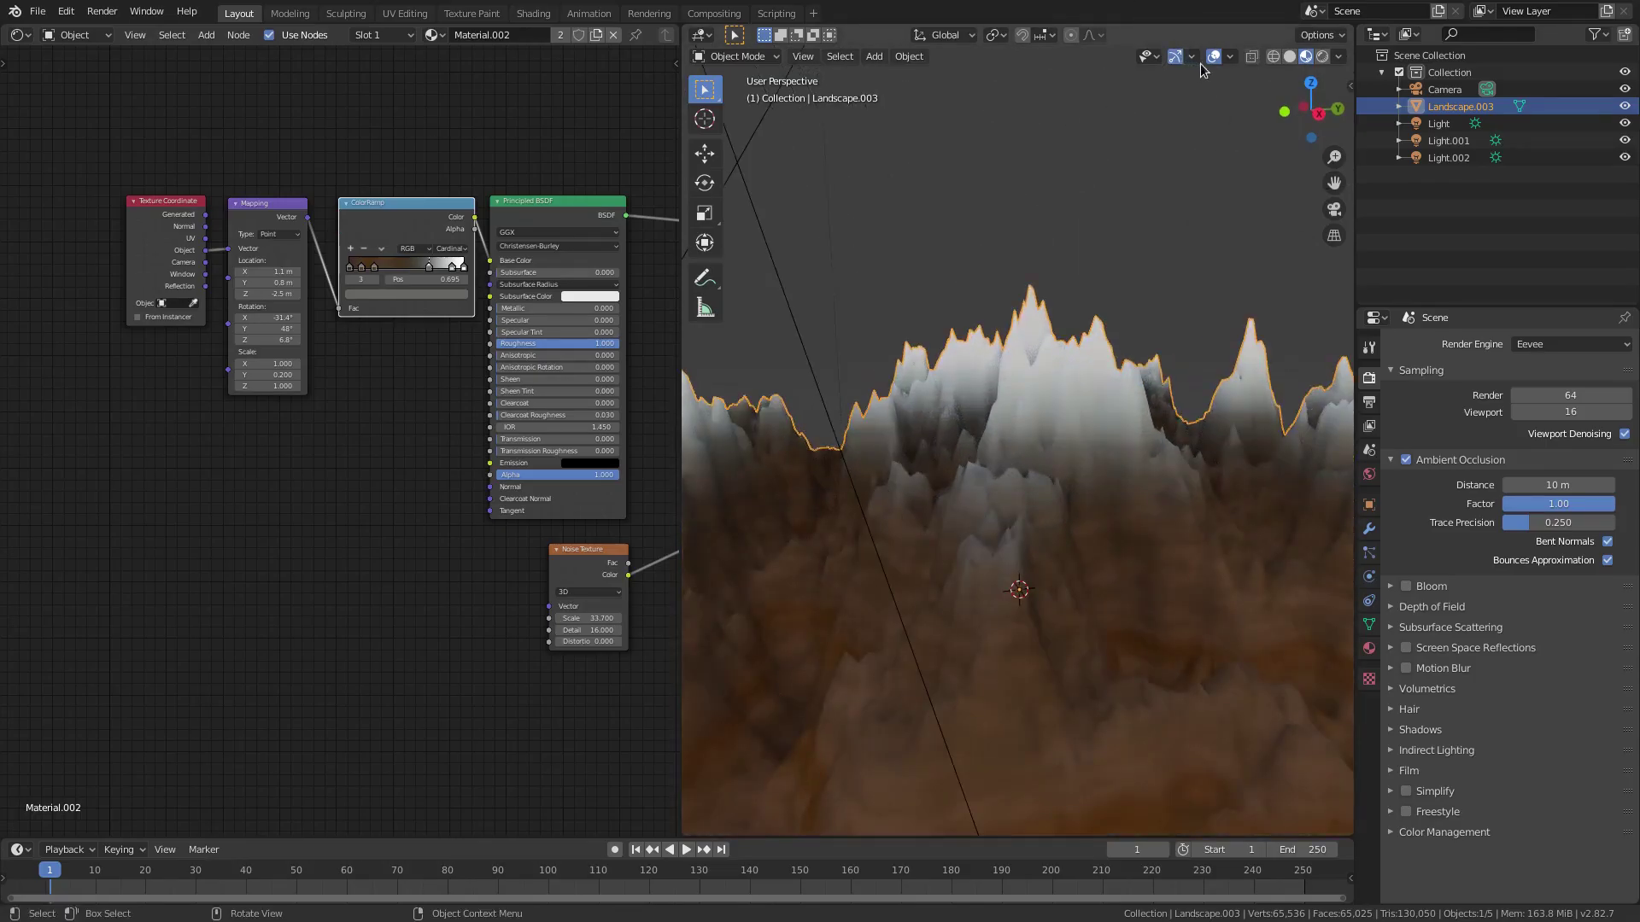